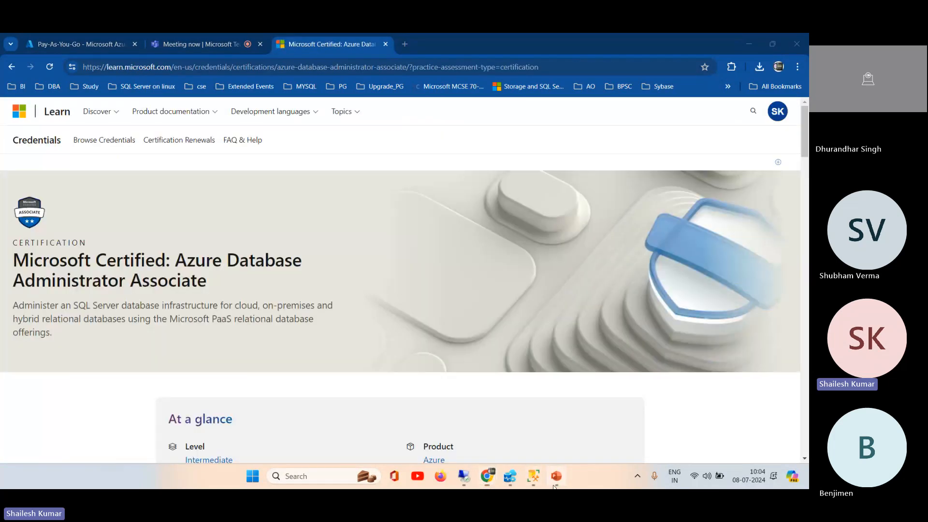
# Step: Open the learning path "Monitor and optimize operational resources in Azure SQL" from the certification's course training list
pyautogui.click(555, 476)
pyautogui.click(555, 485)
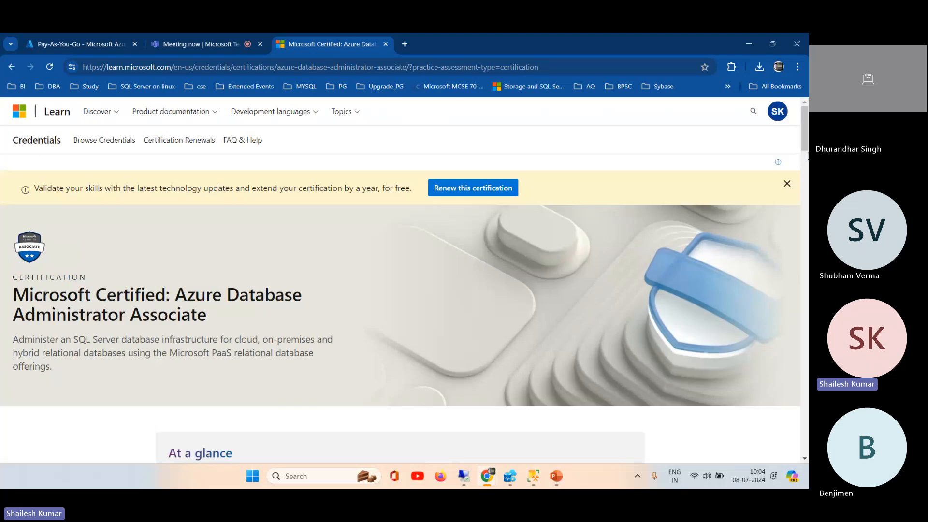
pyautogui.moveTo(804, 147); pyautogui.dragTo(808, 284)
pyautogui.scroll(-8, 356, 294)
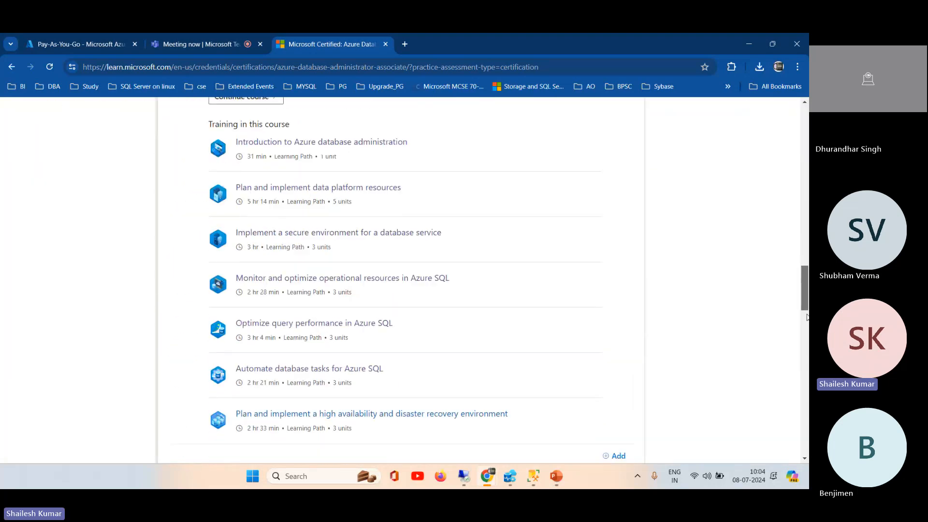
pyautogui.scroll(3, 356, 294)
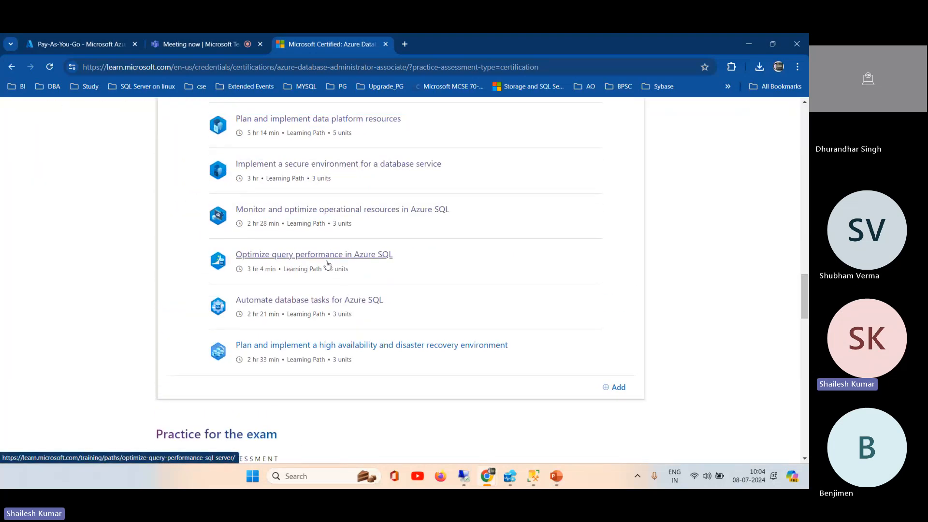
pyautogui.click(351, 220)
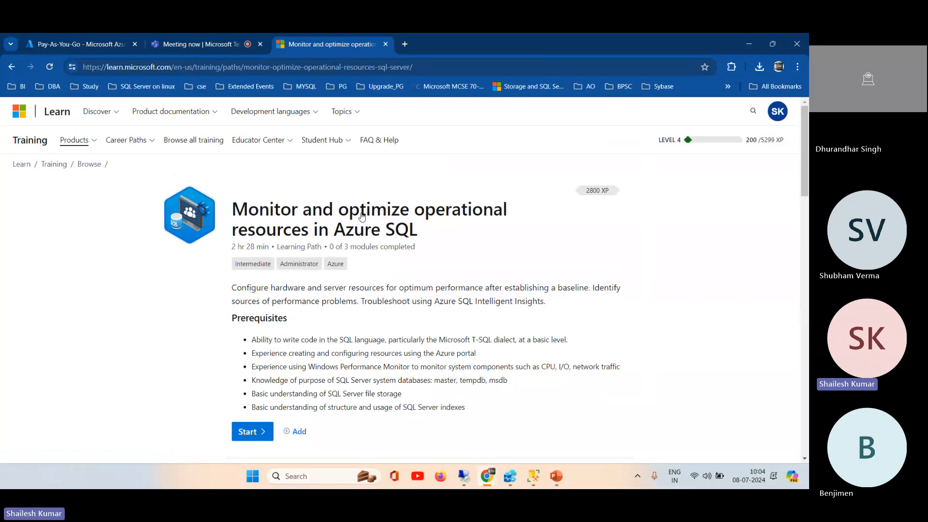
# Step: Review the learning path's modules, expanding the overviews of "Configure SQL Server resources for optimal performance" and "Configure databases for optimal performance"
pyautogui.moveTo(805, 126); pyautogui.dragTo(801, 280)
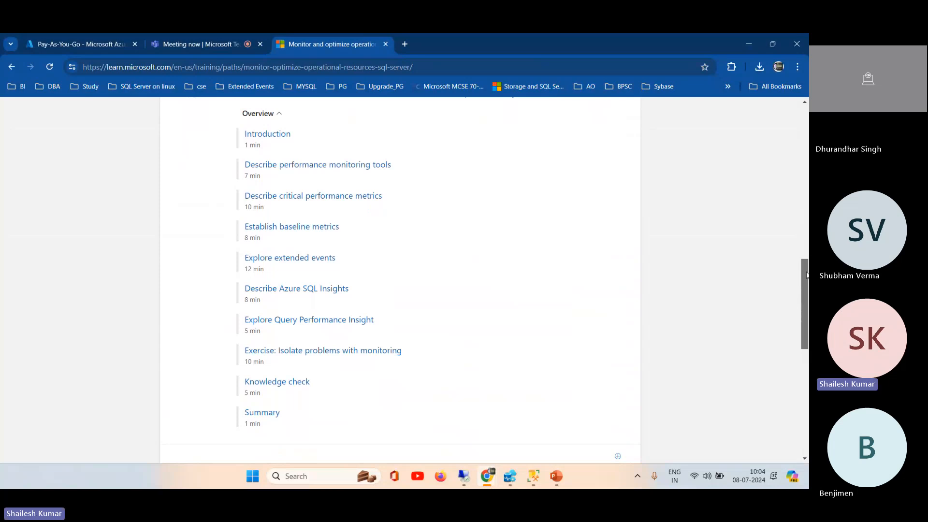
pyautogui.moveTo(801, 280); pyautogui.dragTo(806, 351)
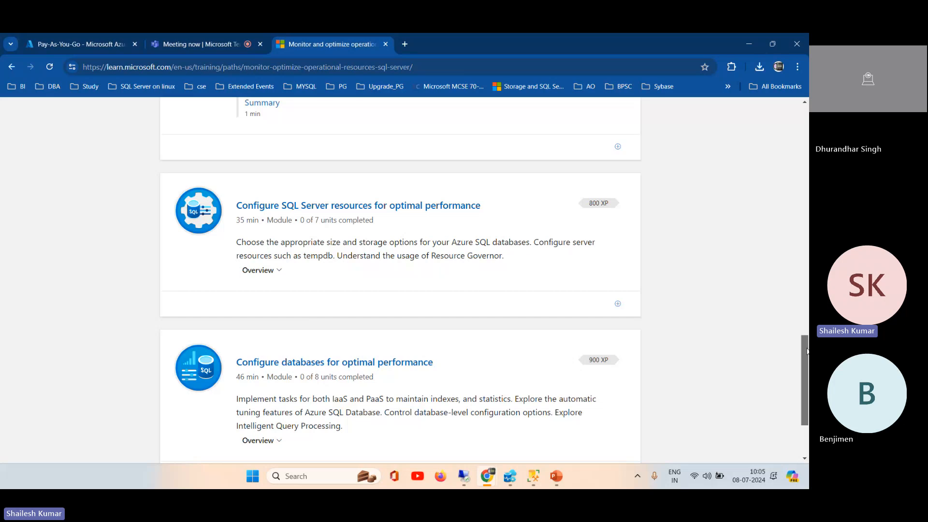
pyautogui.moveTo(806, 352); pyautogui.dragTo(806, 367)
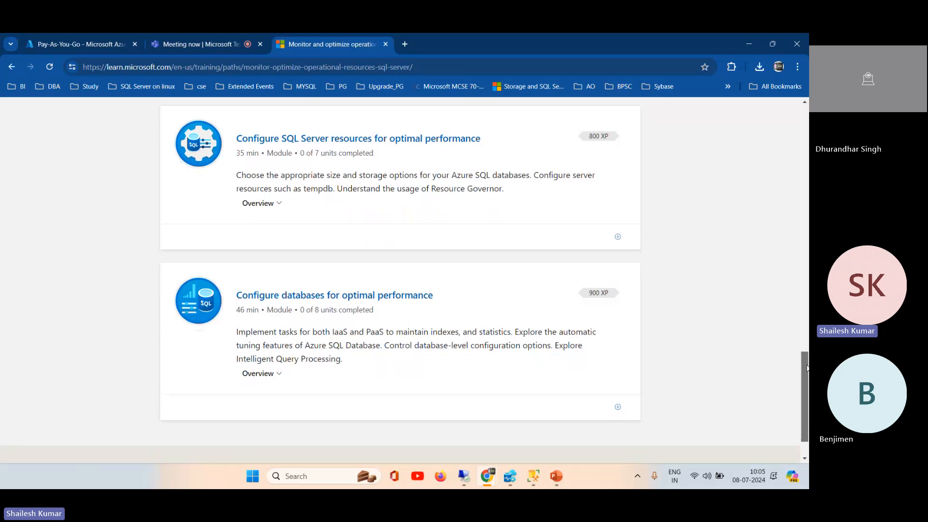
pyautogui.moveTo(807, 367); pyautogui.dragTo(797, 340)
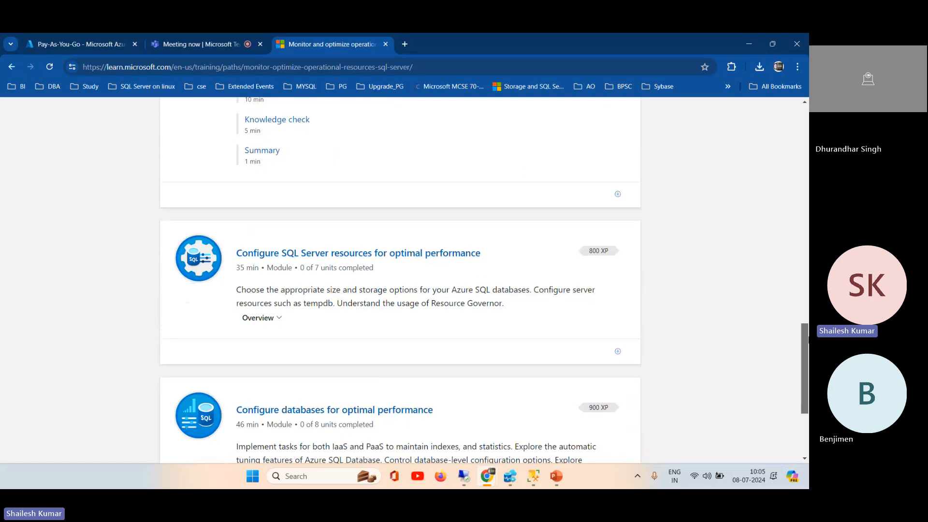
pyautogui.click(263, 320)
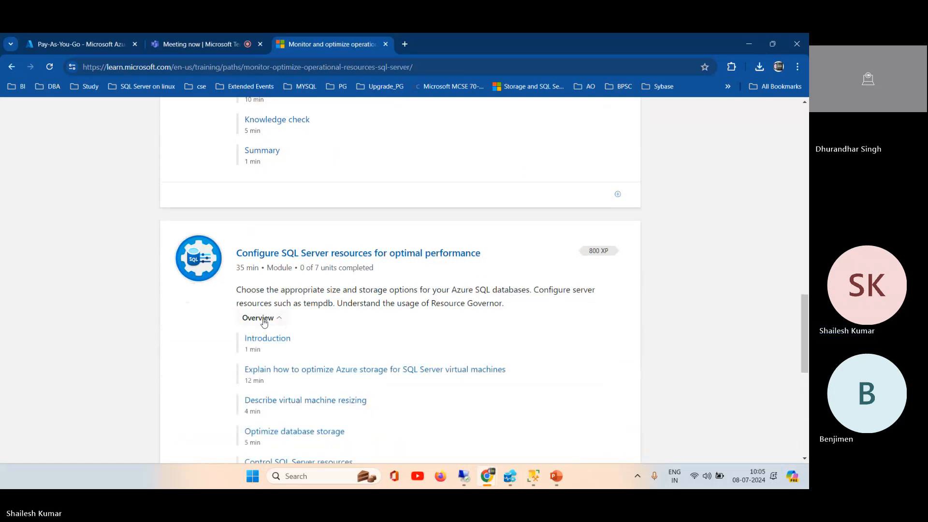
pyautogui.moveTo(807, 317); pyautogui.dragTo(807, 385)
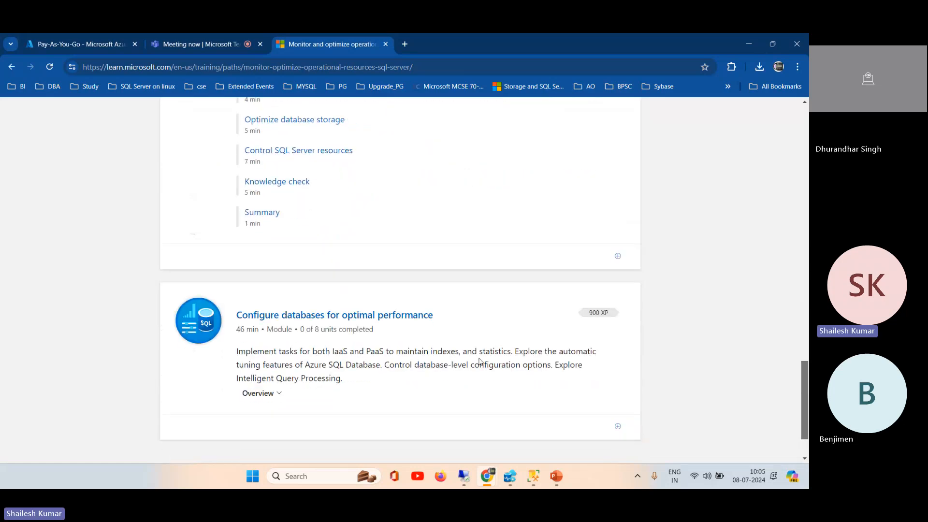
pyautogui.click(261, 393)
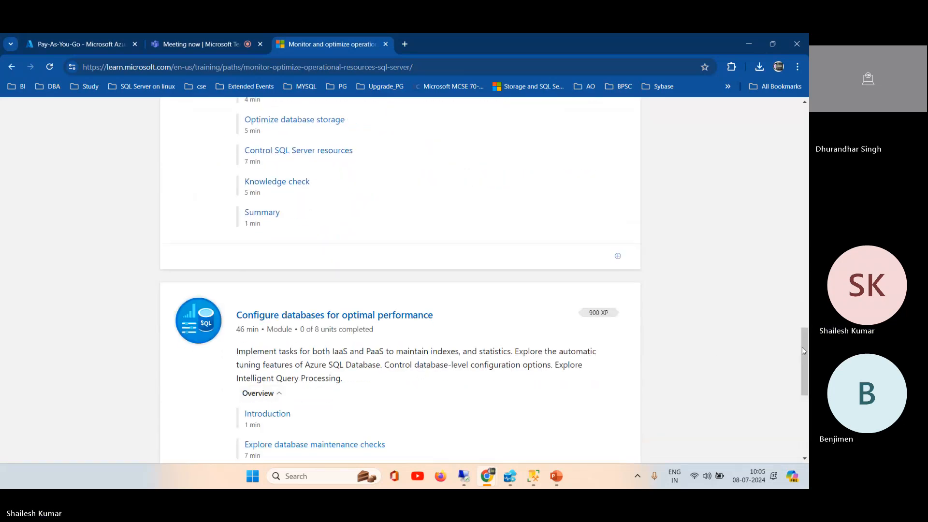
pyautogui.moveTo(802, 347); pyautogui.dragTo(802, 192)
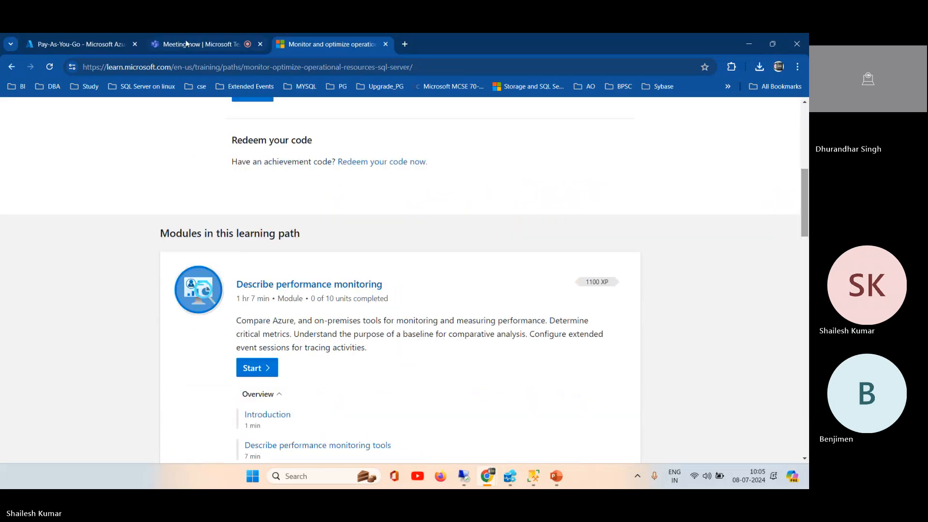
# Step: Switch to the Azure portal and open the paas-sql-mi managed instance from the home page's recent resources
pyautogui.click(81, 44)
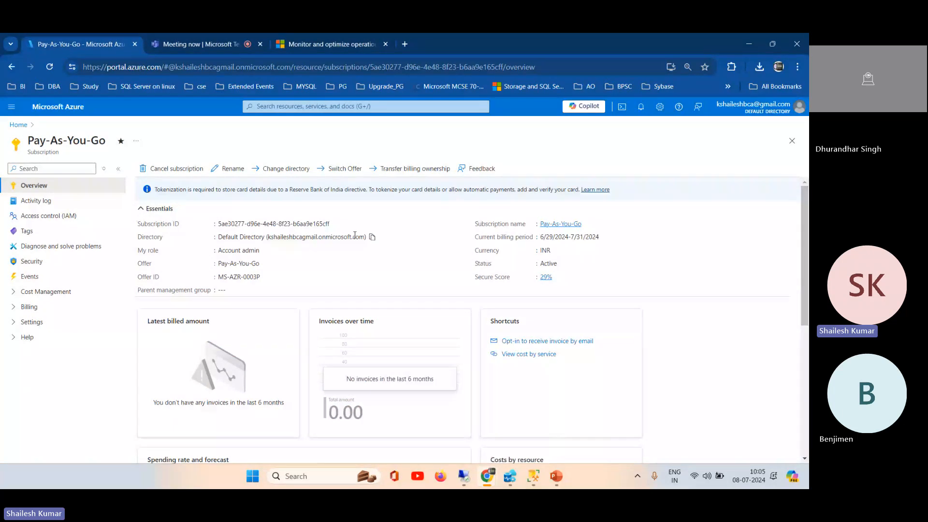
pyautogui.click(19, 125)
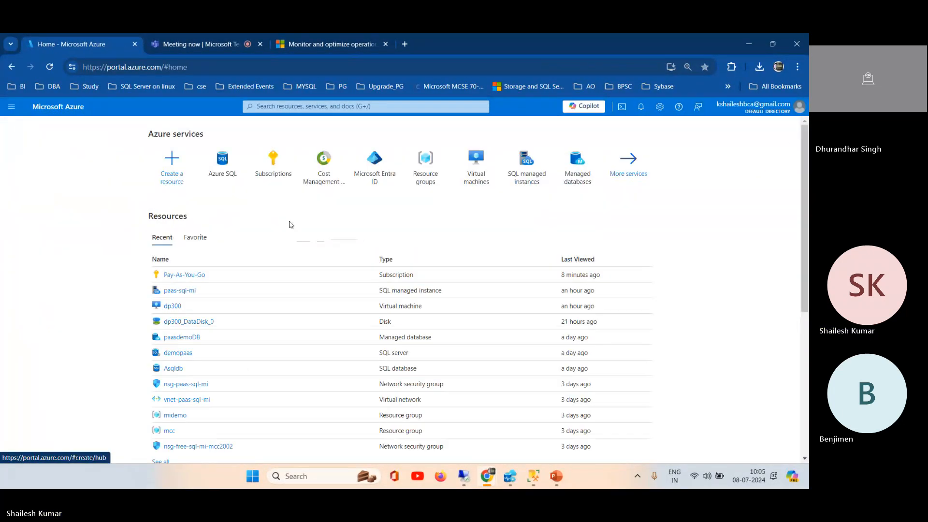
pyautogui.click(178, 290)
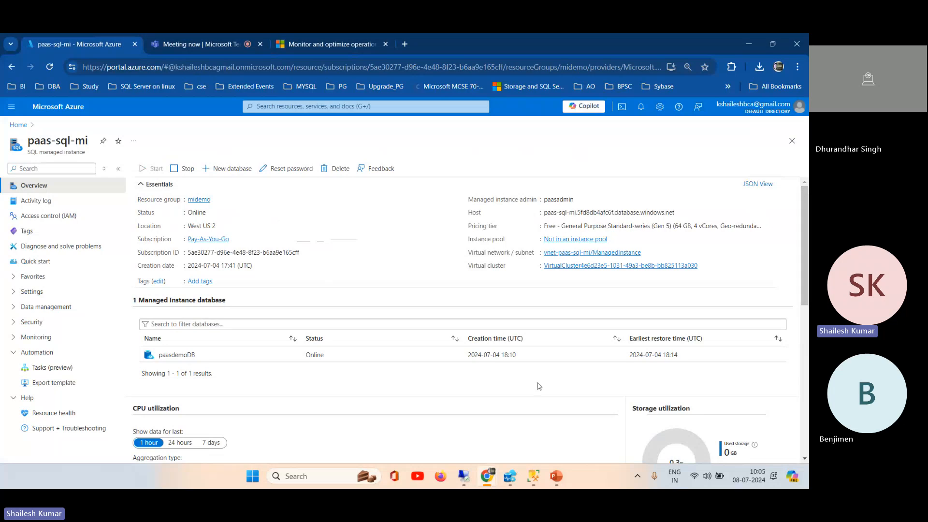
# Step: Switch to SQL Server Management Studio in a maximized window and expand the managed instance's Databases folder
pyautogui.click(533, 476)
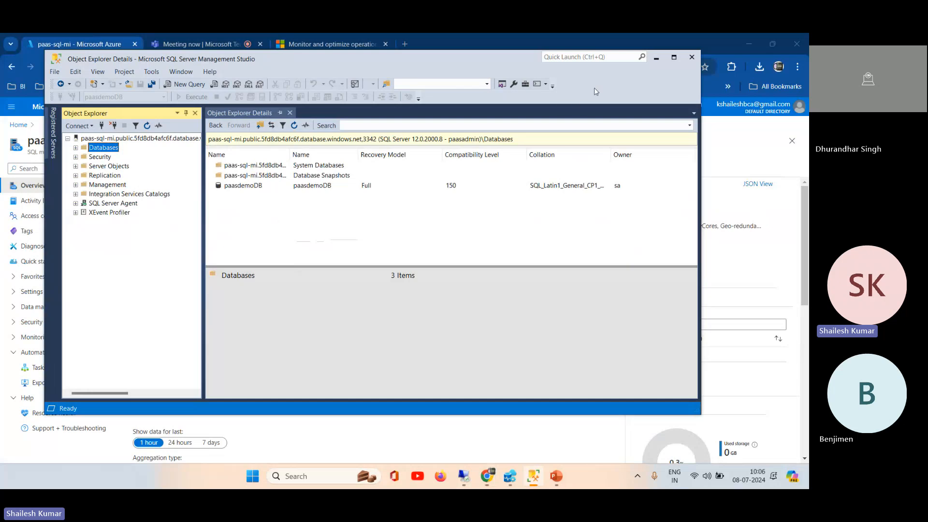
pyautogui.click(674, 57)
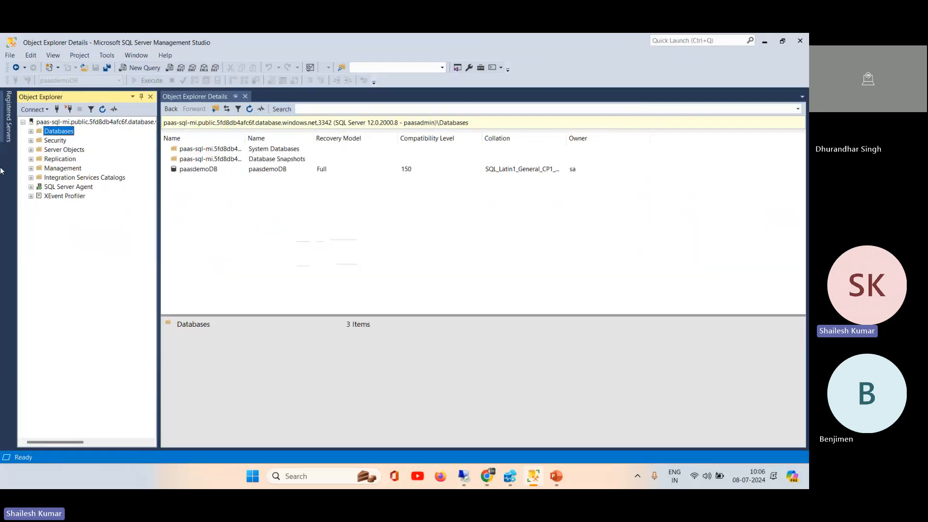
pyautogui.click(31, 131)
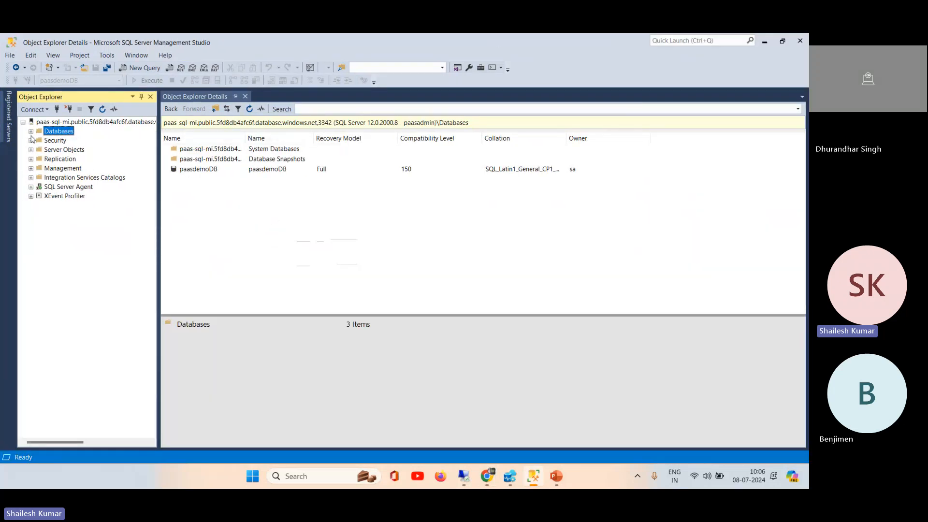
# Step: Open the Performance Dashboard standard report for the paas-sql-mi server
pyautogui.rightClick(64, 134)
pyautogui.moveTo(167, 199)
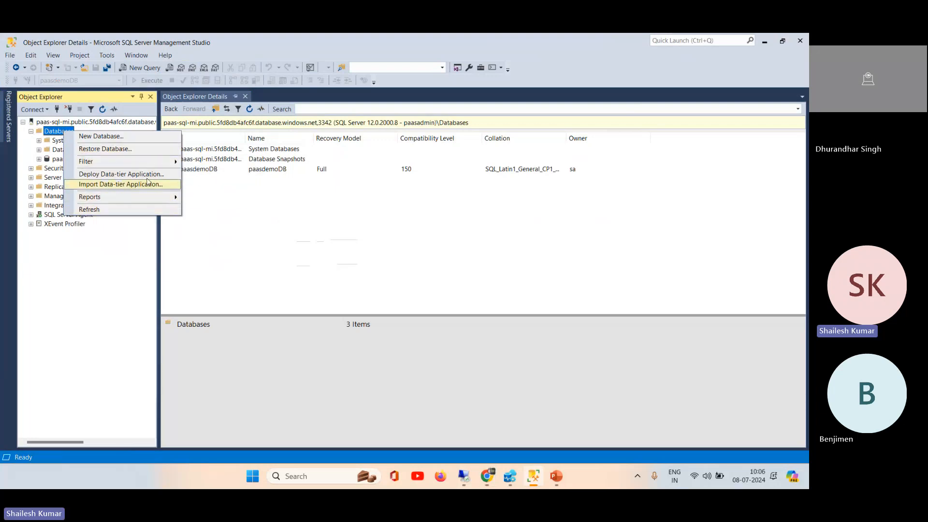
pyautogui.click(84, 124)
pyautogui.rightClick(83, 123)
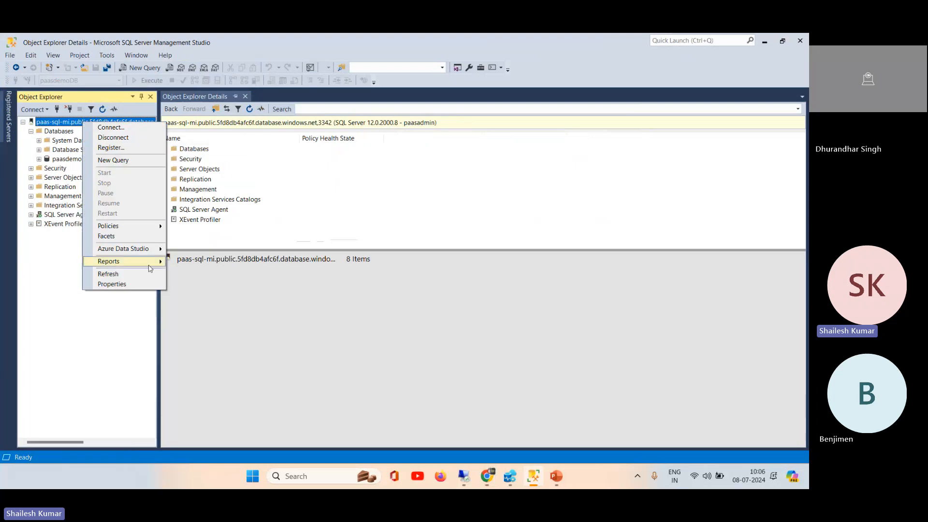
pyautogui.moveTo(154, 261)
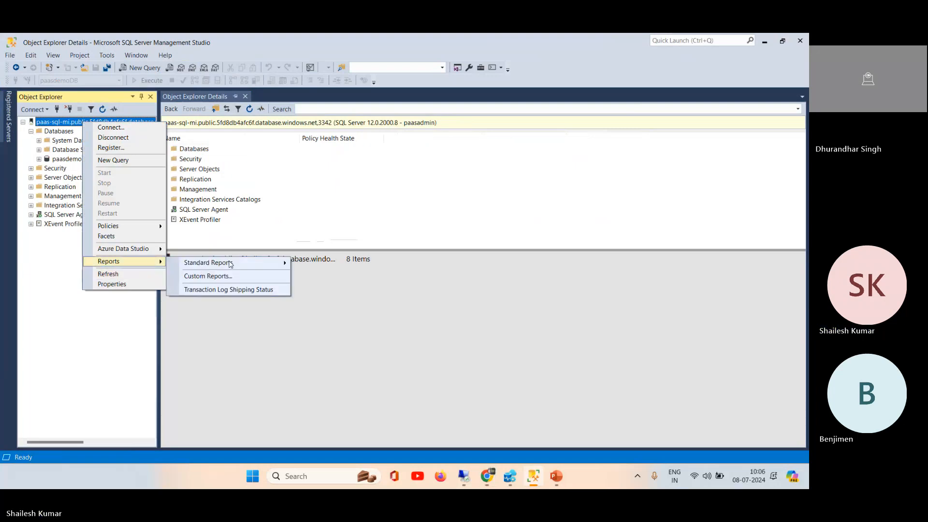
pyautogui.moveTo(256, 263)
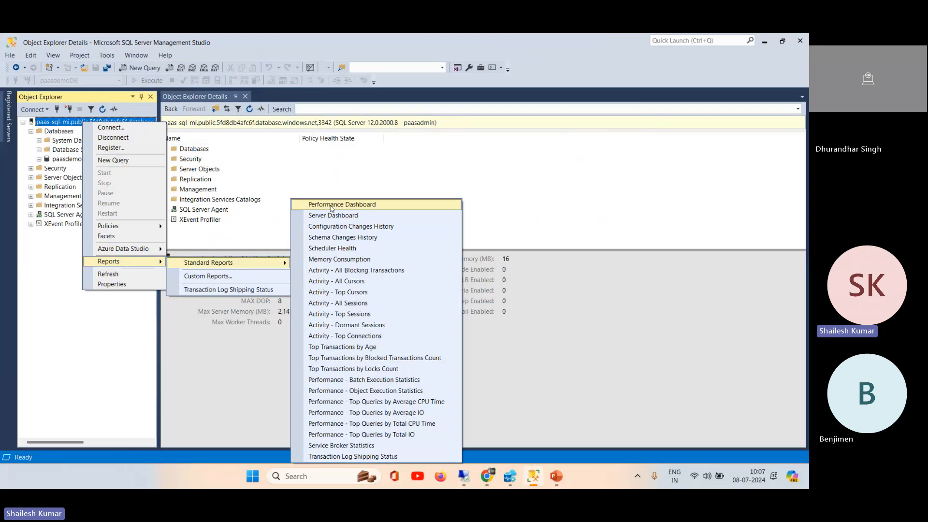
pyautogui.click(331, 204)
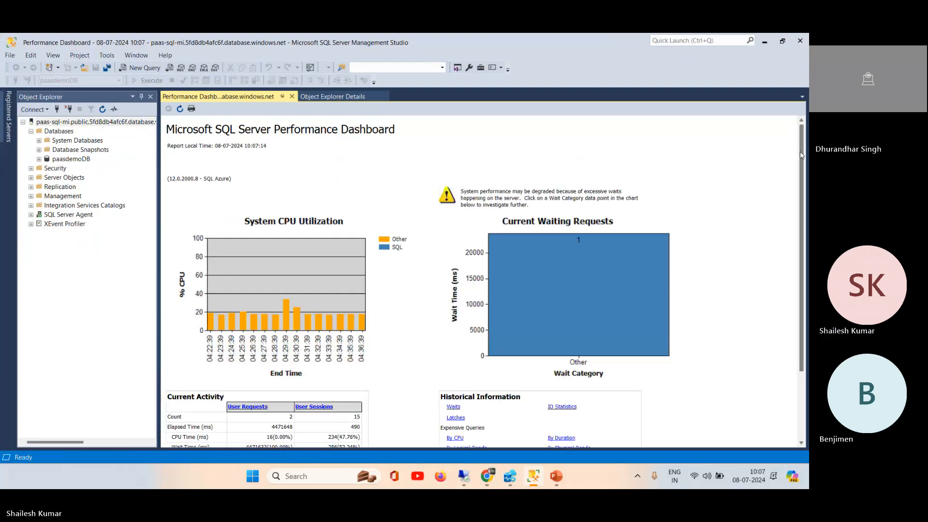
# Step: Examine the user requests report from the dashboard's Current Activity section and return to the dashboard
pyautogui.moveTo(800, 155); pyautogui.dragTo(801, 248)
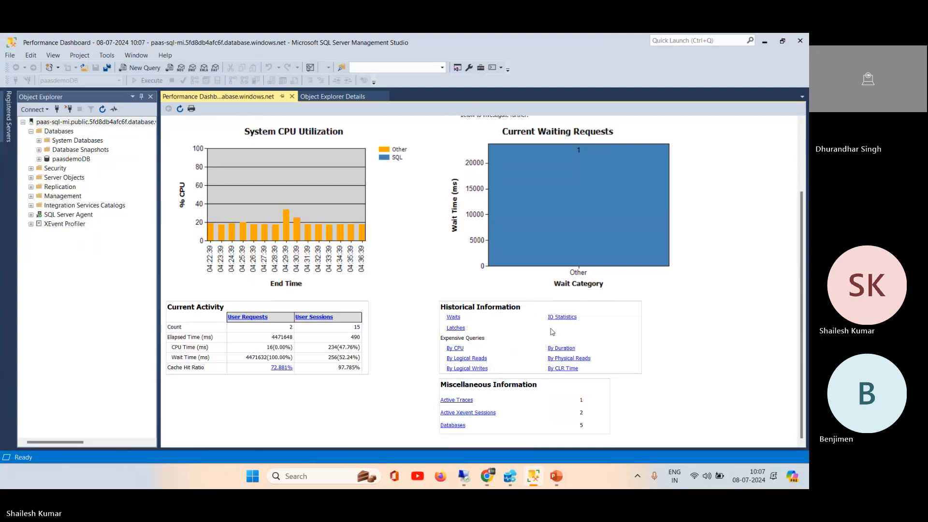
pyautogui.moveTo(801, 258); pyautogui.dragTo(803, 179)
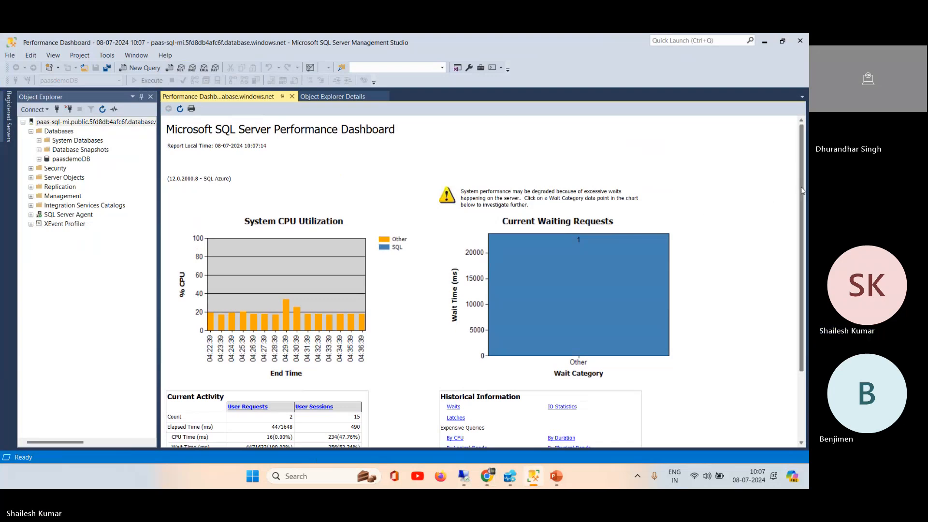
pyautogui.moveTo(802, 192); pyautogui.dragTo(804, 249)
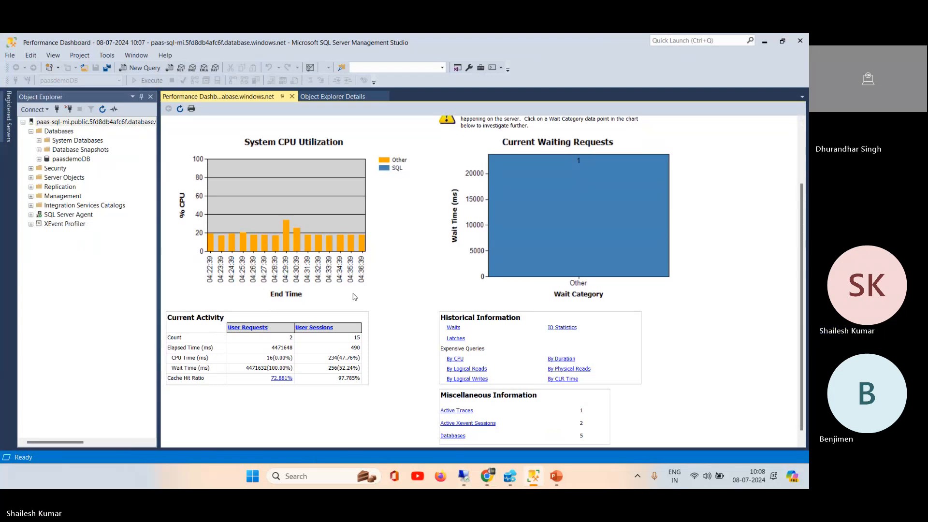
pyautogui.click(249, 328)
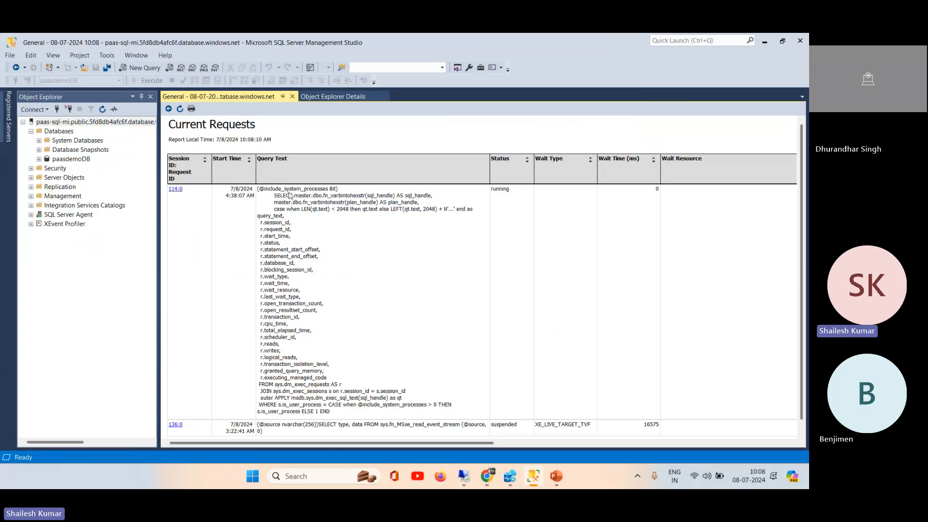
pyautogui.moveTo(804, 231); pyautogui.dragTo(805, 244)
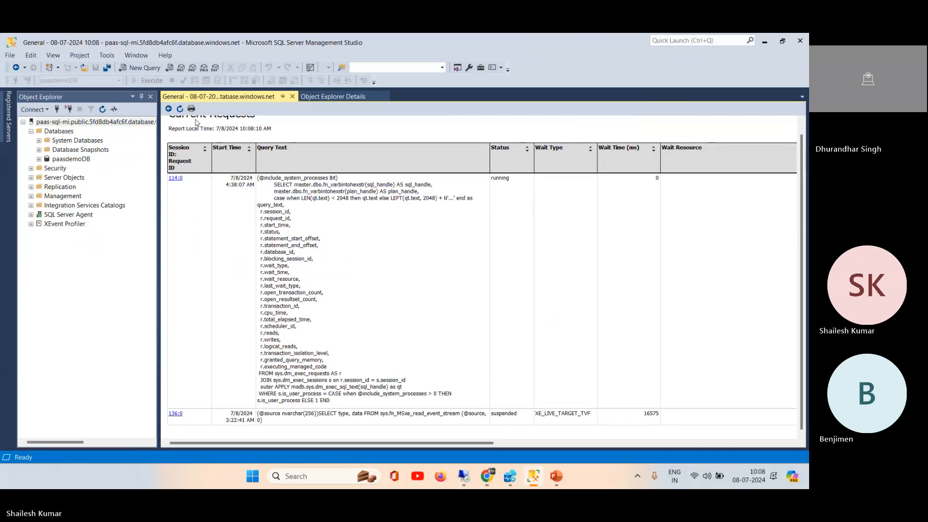
pyautogui.click(169, 109)
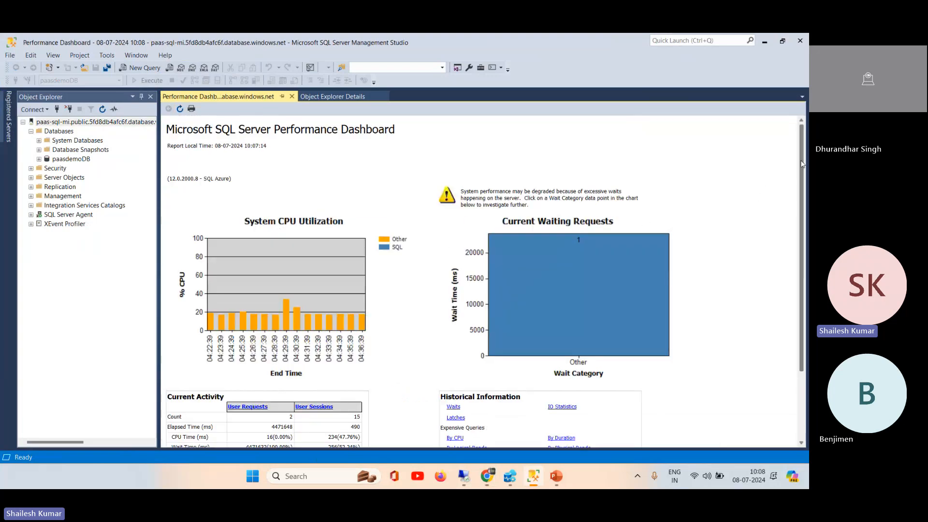
# Step: Inspect the details of session 136 through the dashboard's user sessions overview, and return to the Performance Dashboard
pyautogui.moveTo(805, 190); pyautogui.dragTo(805, 256)
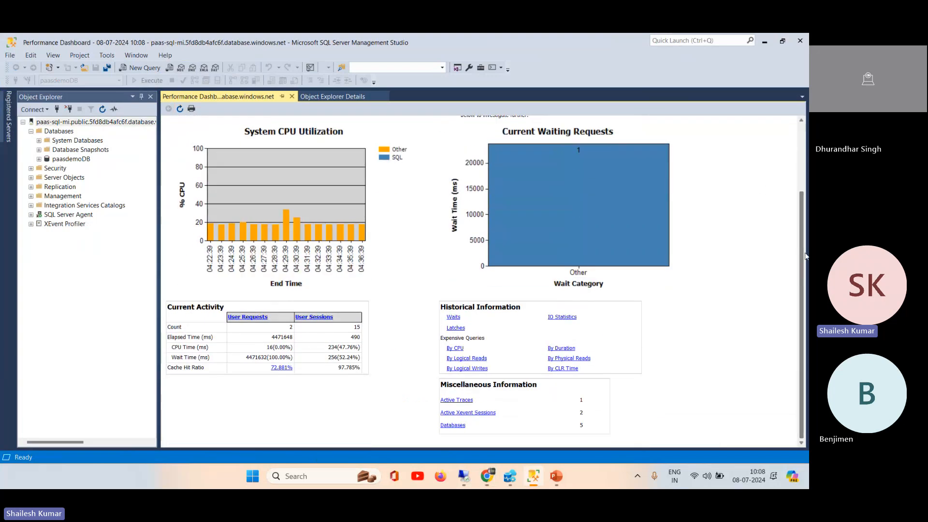
pyautogui.click(302, 317)
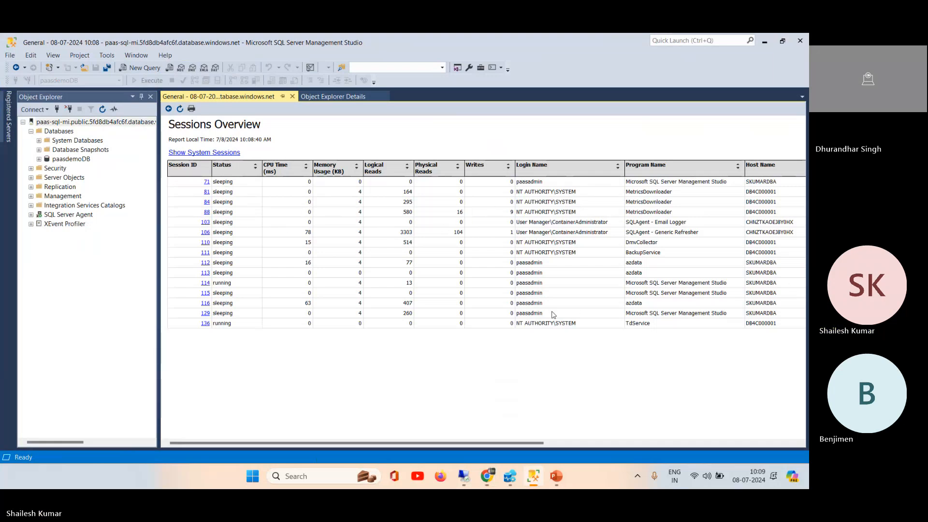
pyautogui.click(205, 324)
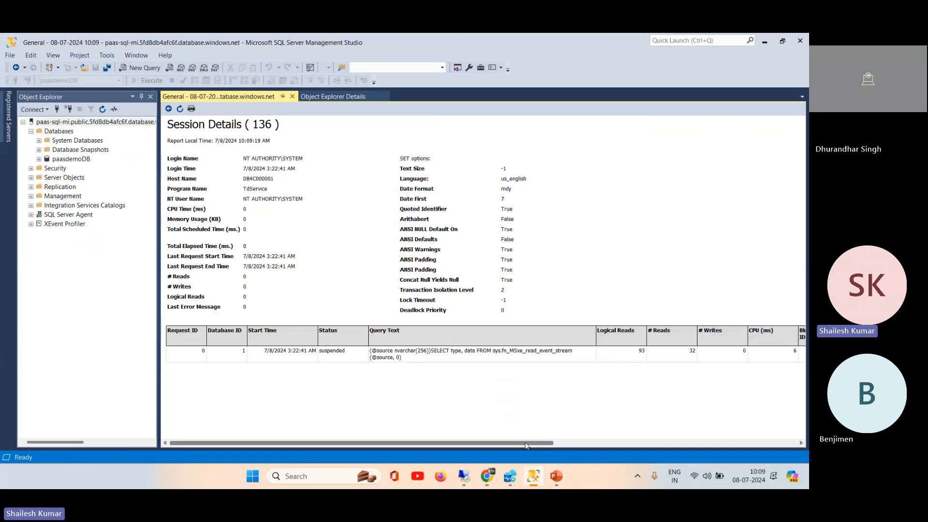
pyautogui.click(627, 441)
pyautogui.moveTo(626, 442); pyautogui.dragTo(383, 442)
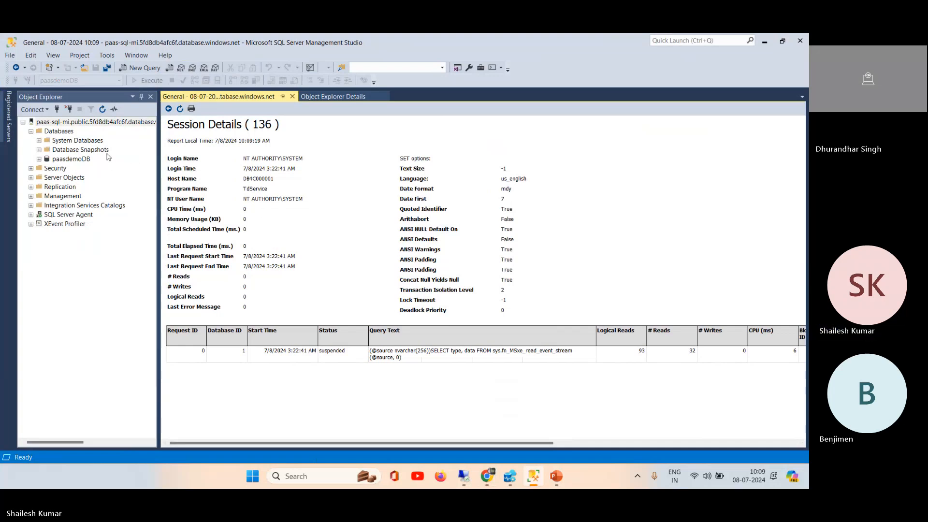
pyautogui.click(168, 109)
pyautogui.click(168, 109)
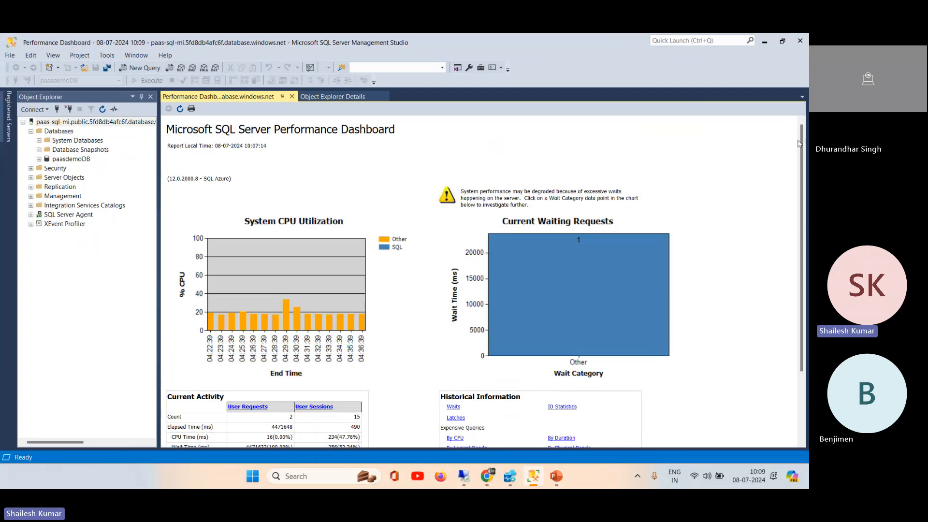
# Step: Open the Waits report from the dashboard's Historical Information section and review its wait category table
pyautogui.moveTo(801, 144); pyautogui.dragTo(805, 190)
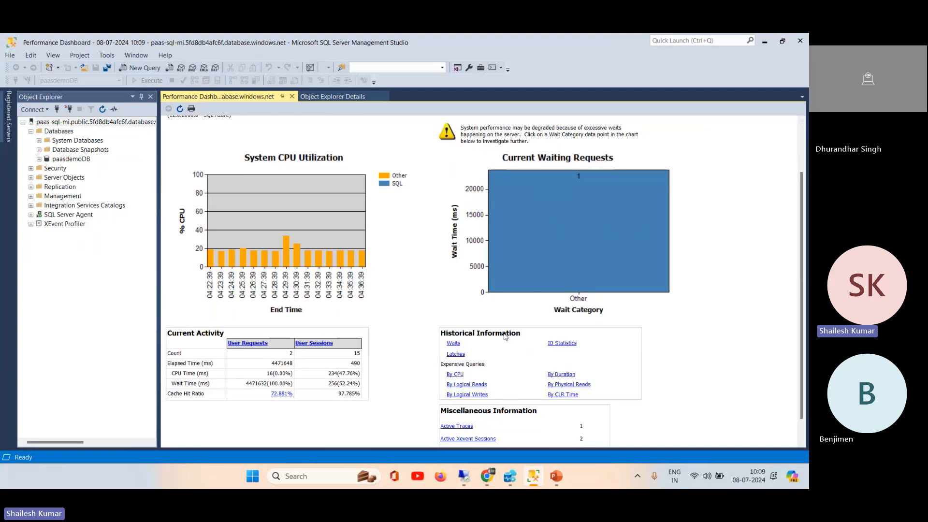
pyautogui.click(457, 345)
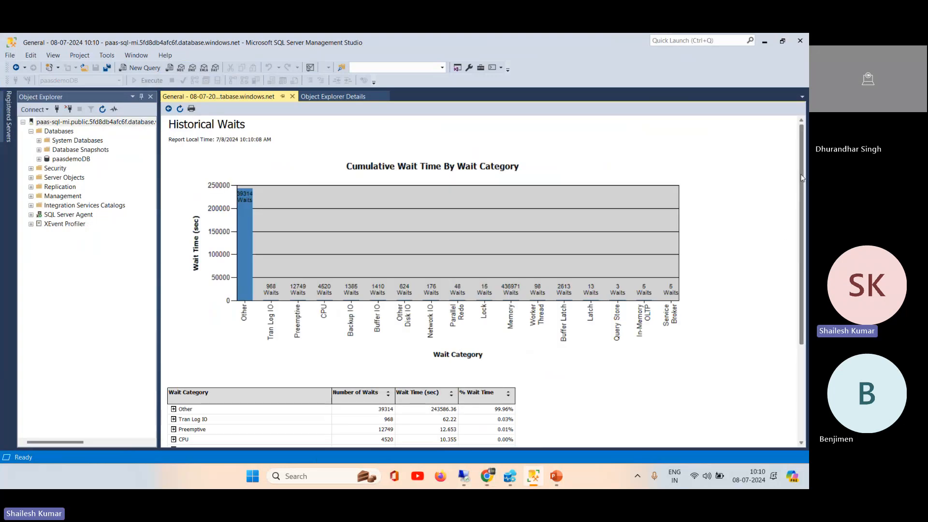
pyautogui.scroll(-5, 287, 295)
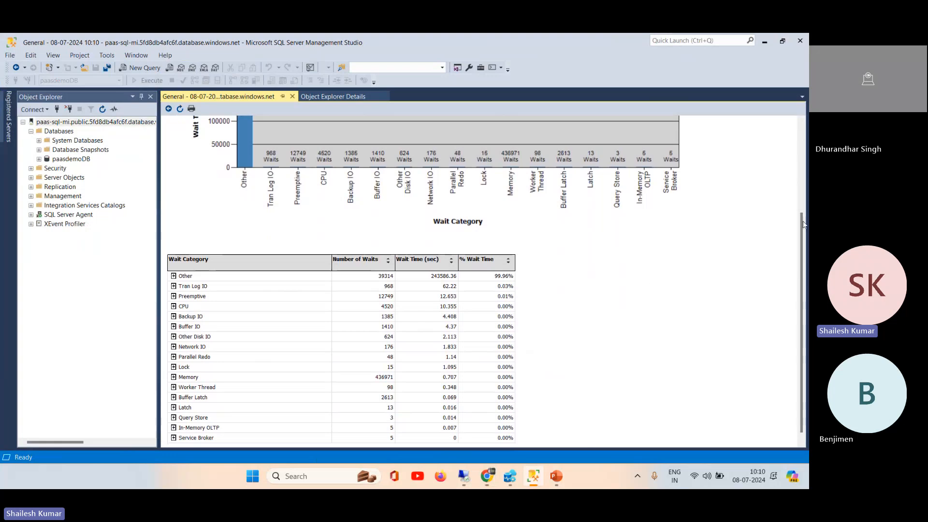
pyautogui.moveTo(804, 224); pyautogui.dragTo(807, 271)
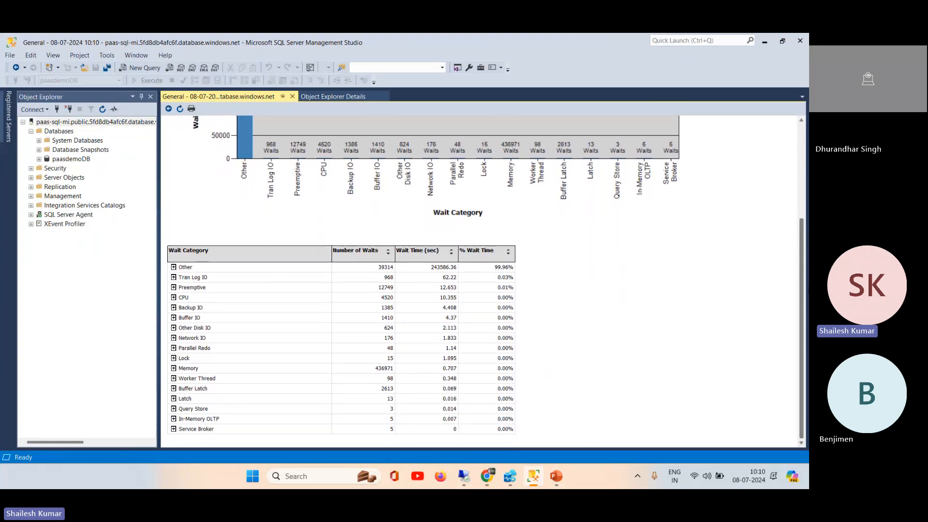
# Step: Expand the Other wait category and review its individual wait types down to the end of the list
pyautogui.click(174, 267)
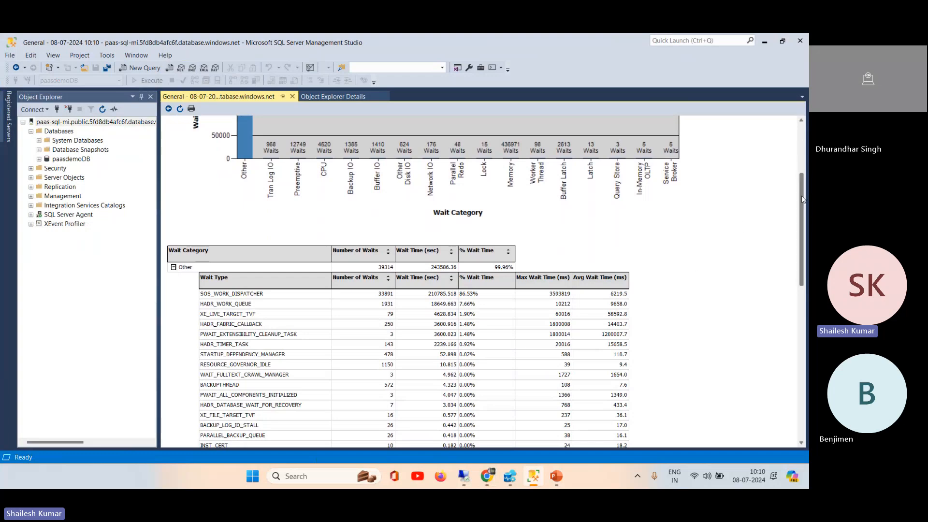
pyautogui.moveTo(802, 196); pyautogui.dragTo(801, 245)
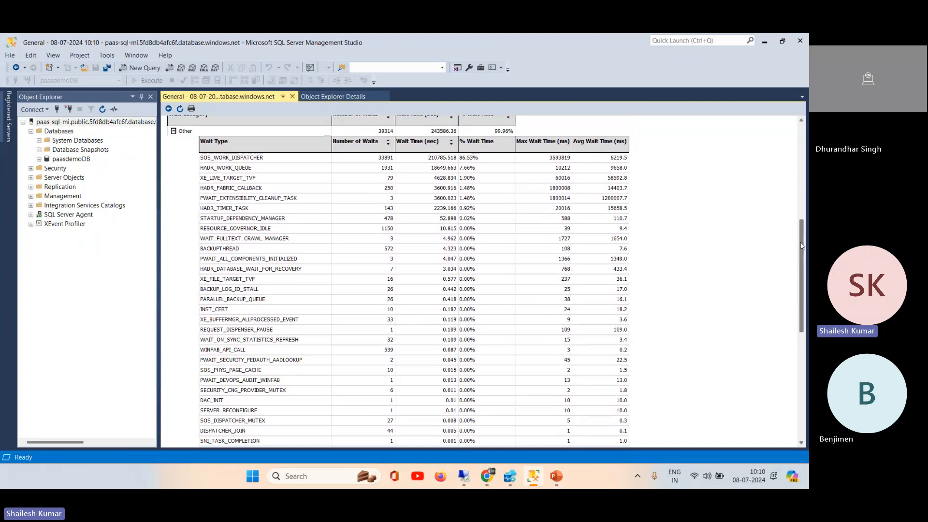
pyautogui.moveTo(801, 246); pyautogui.dragTo(799, 254)
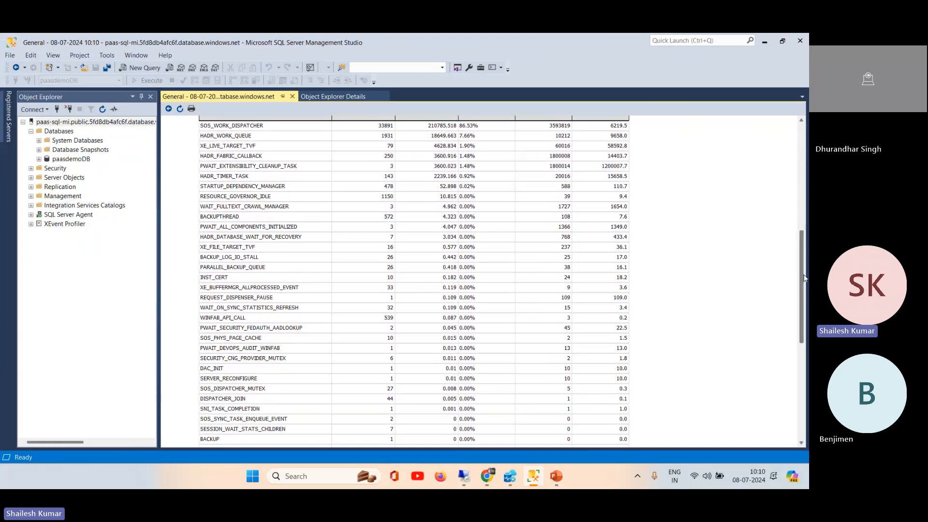
pyautogui.scroll(-9, 804, 278)
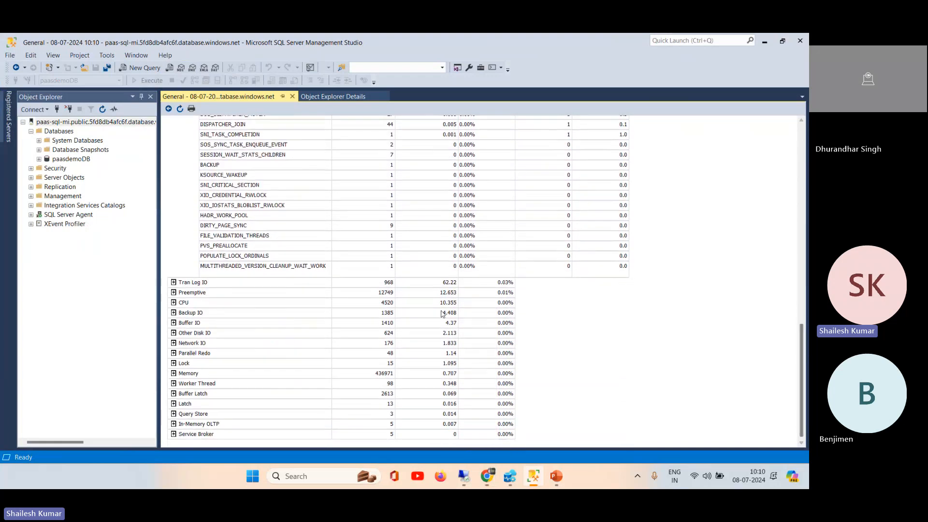
# Step: Expand the CPU, Backup IO, Buffer IO, Lock, Network IO and Other Disk IO categories to inspect their wait types
pyautogui.click(174, 303)
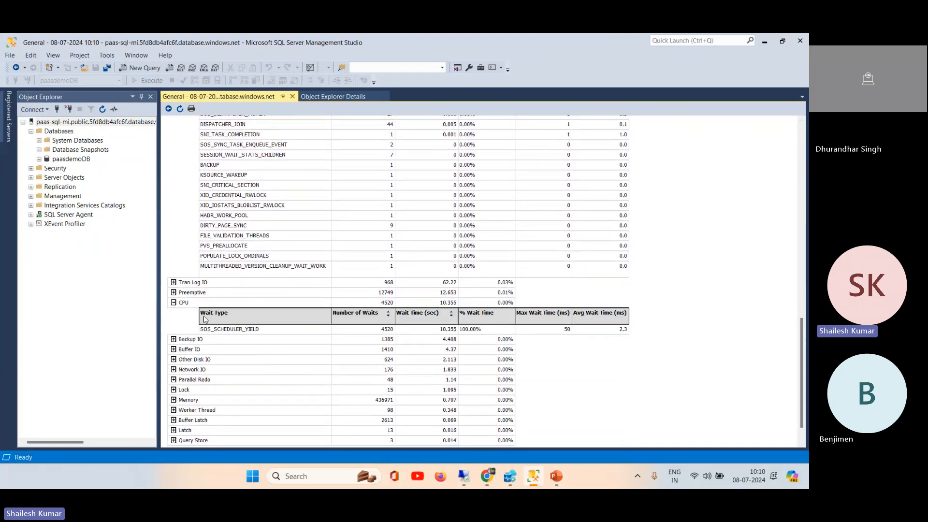
pyautogui.click(173, 340)
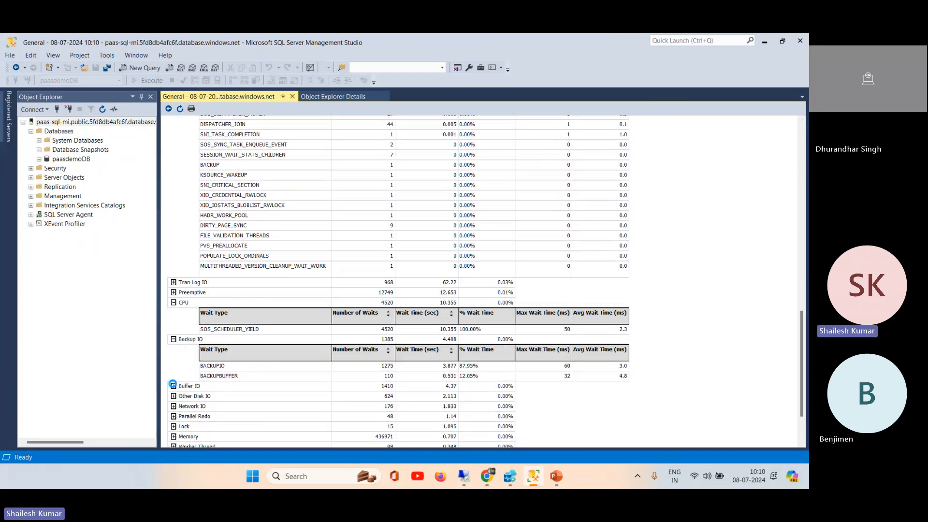
pyautogui.click(174, 386)
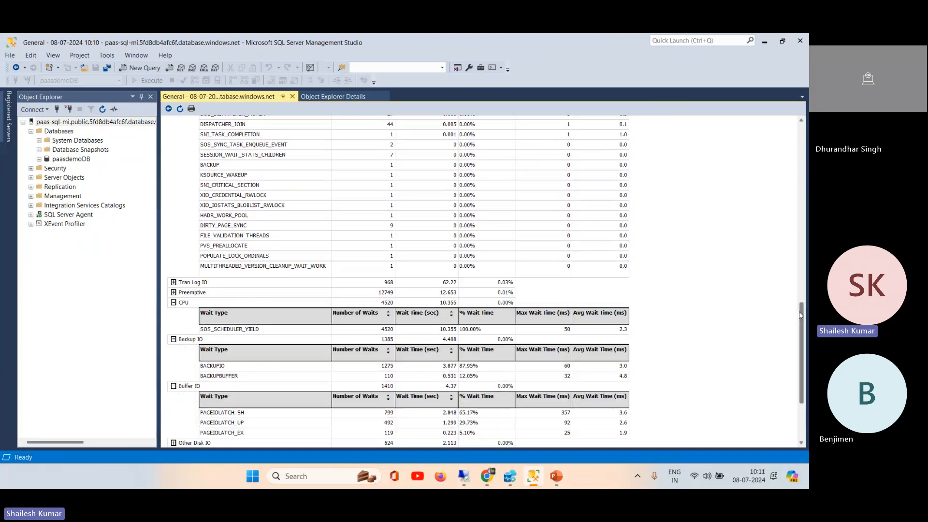
pyautogui.scroll(-4, 800, 315)
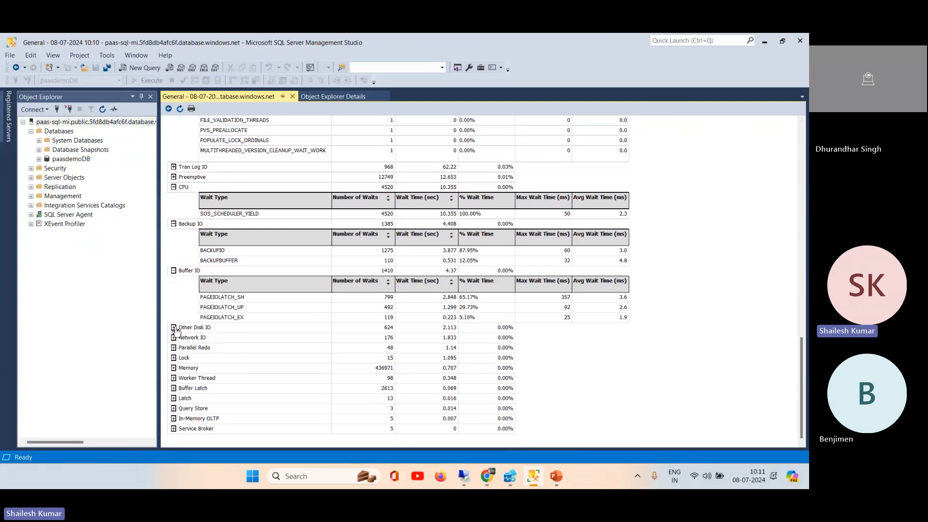
pyautogui.click(173, 358)
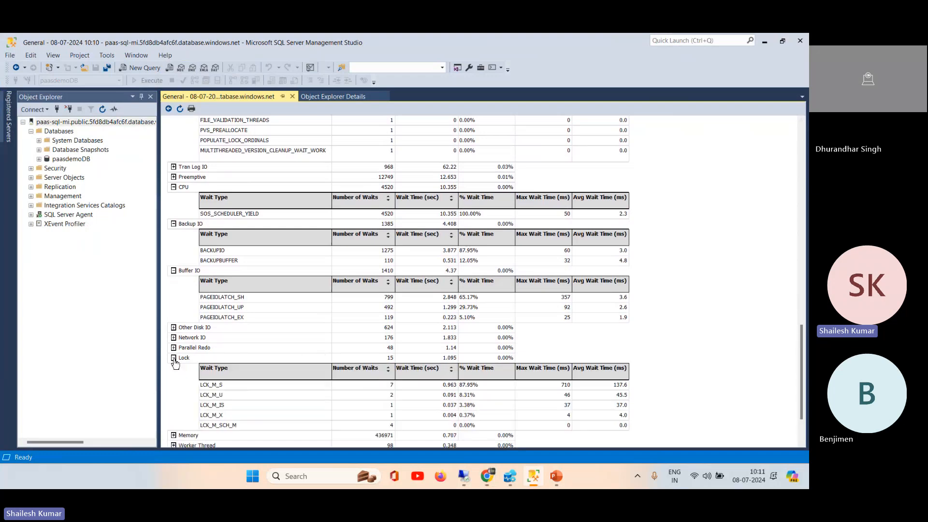
pyautogui.click(174, 337)
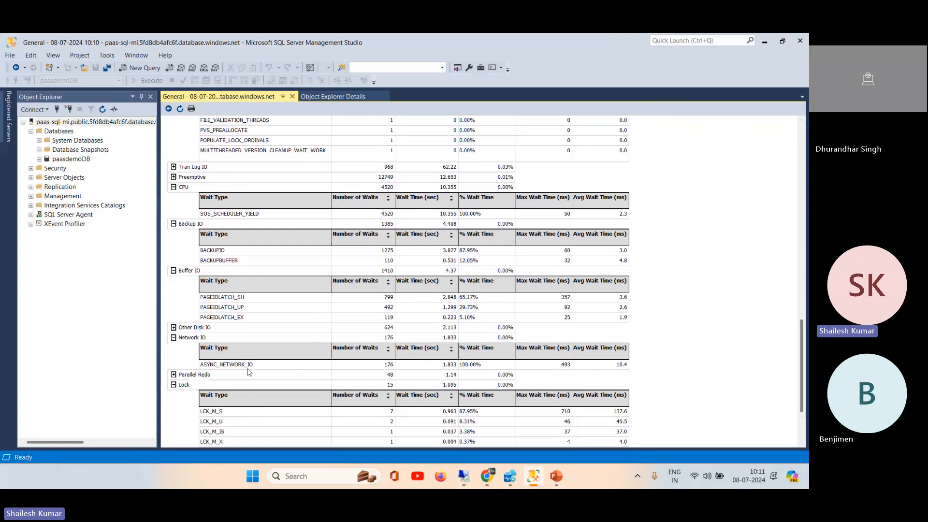
pyautogui.click(174, 328)
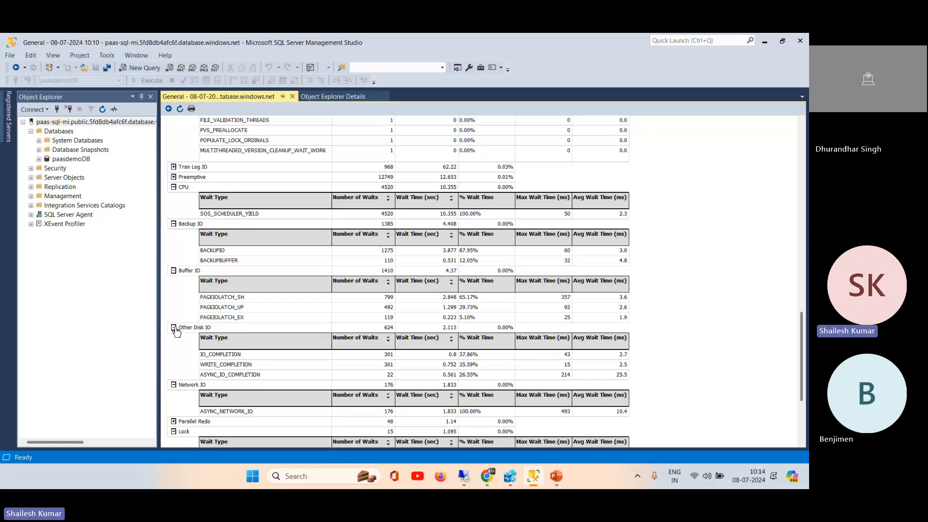
# Step: Switch to the DP-300 presentation in PowerPoint, show slide 146 on Azure managed disks, and highlight the Standard HDD bullet
pyautogui.click(558, 478)
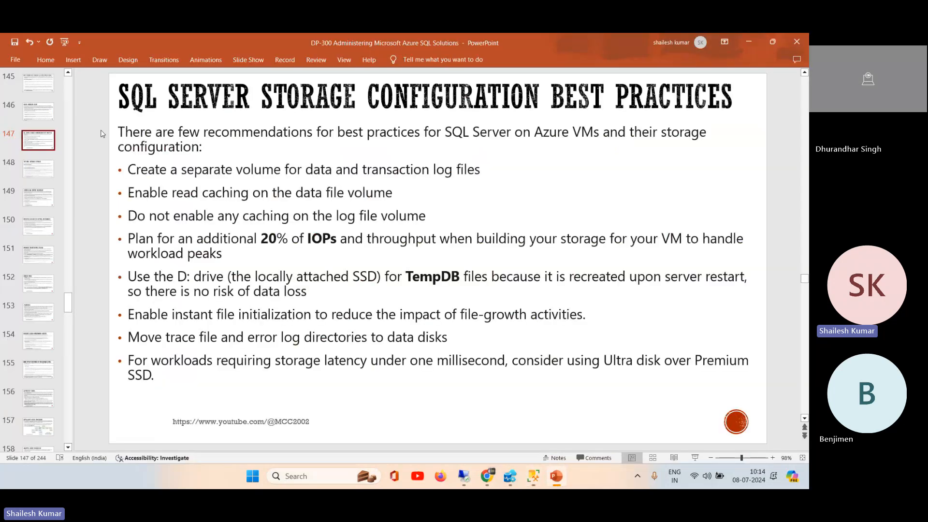
pyautogui.click(37, 112)
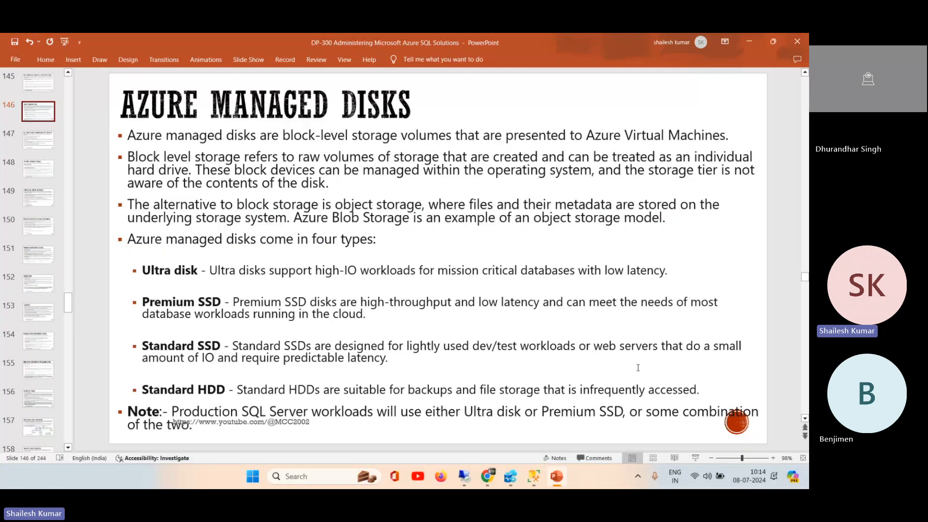
pyautogui.click(143, 389)
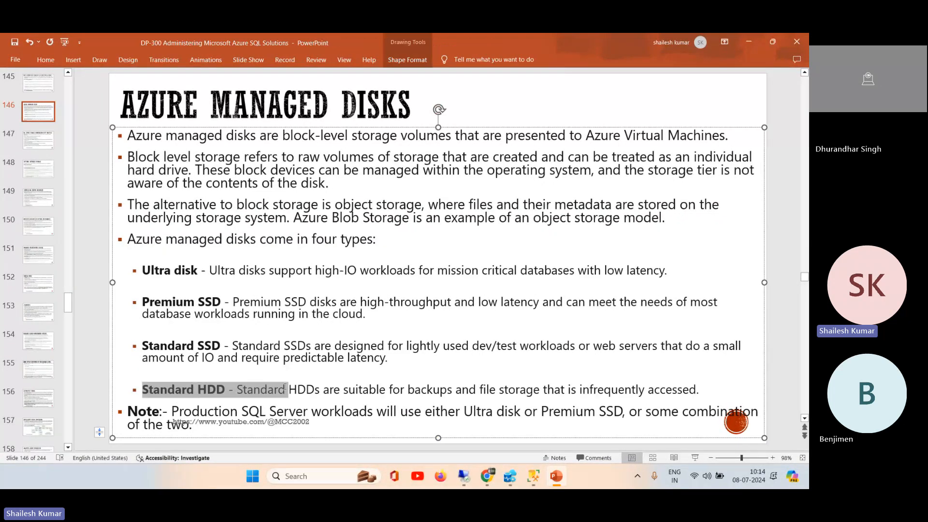
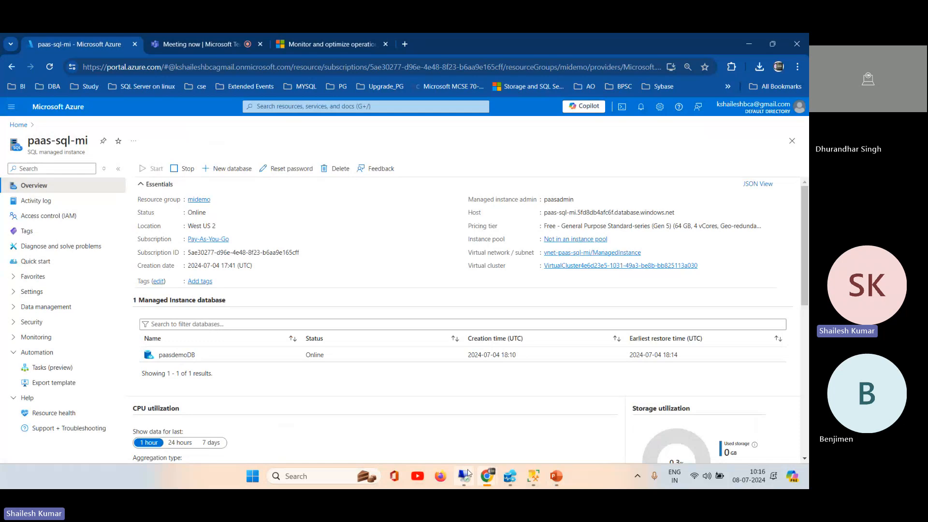
# Step: Switch to SSMS and expand the Memory and Buffer Latch categories in the Historical Waits report to inspect their wait types
pyautogui.click(534, 480)
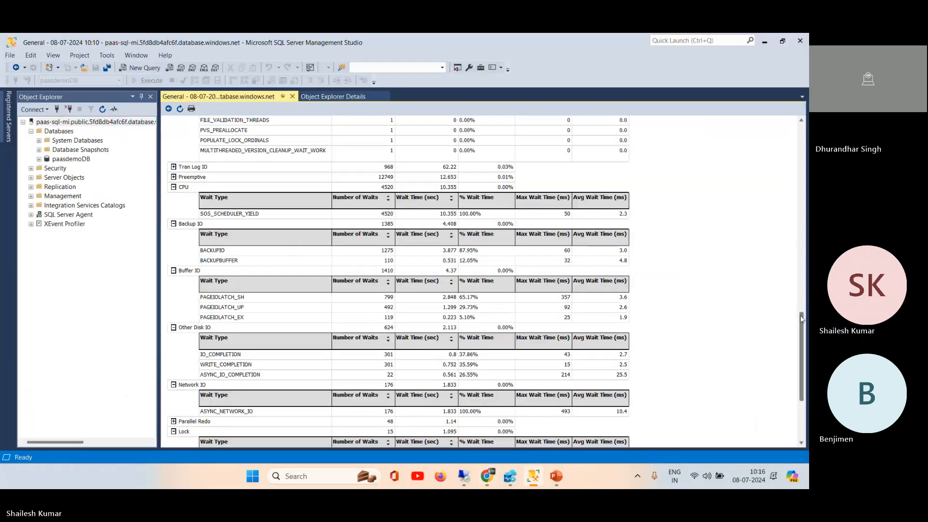
pyautogui.moveTo(802, 319); pyautogui.dragTo(805, 360)
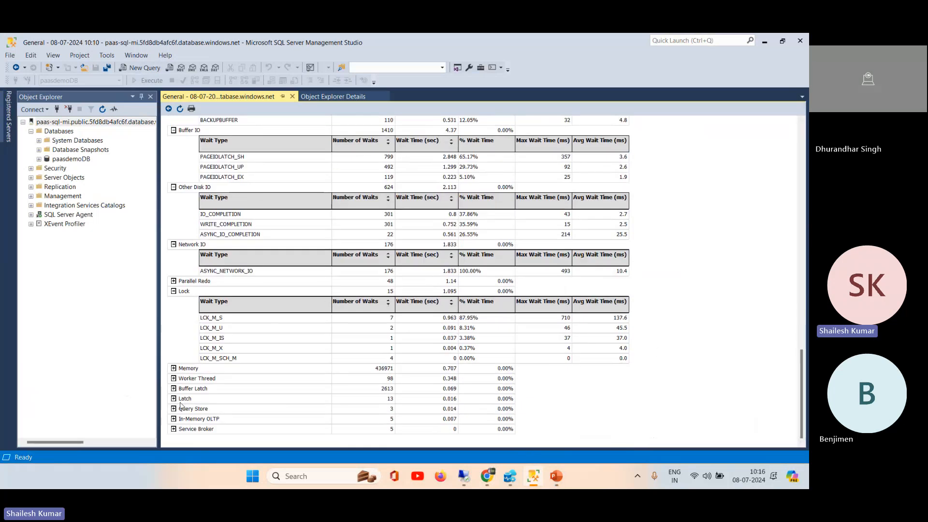
pyautogui.click(173, 368)
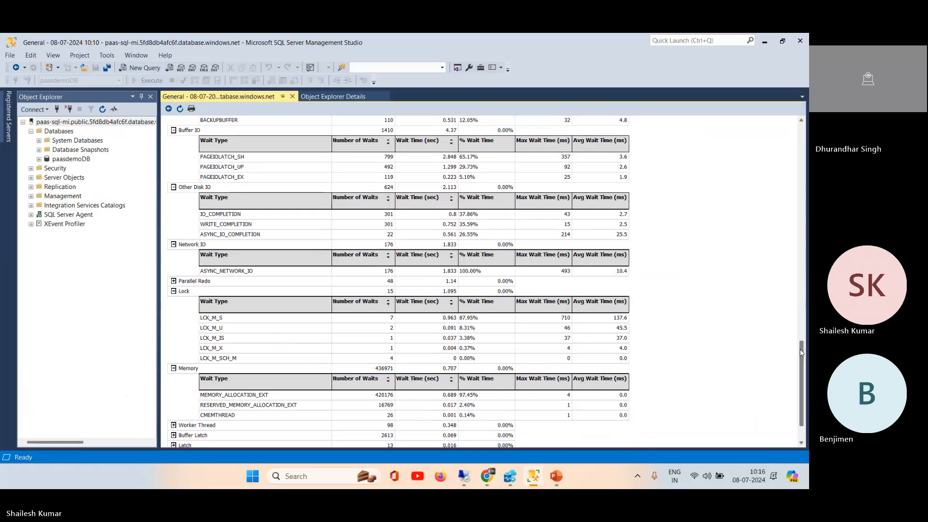
pyautogui.moveTo(802, 352); pyautogui.dragTo(802, 365)
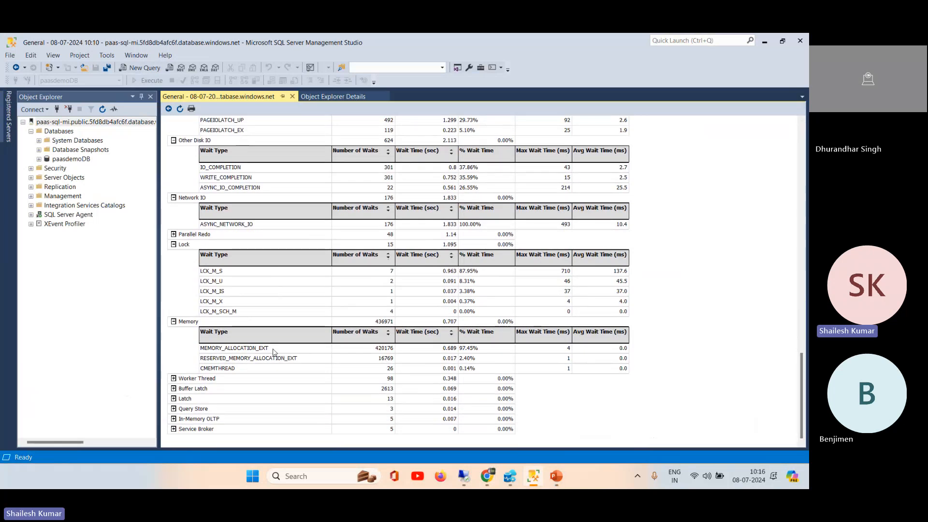
pyautogui.click(174, 389)
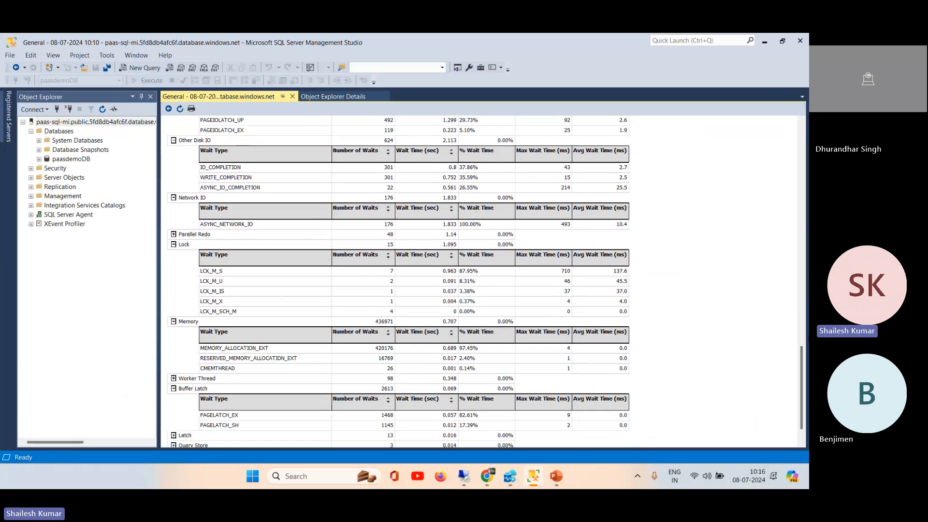
pyautogui.moveTo(804, 352); pyautogui.dragTo(805, 385)
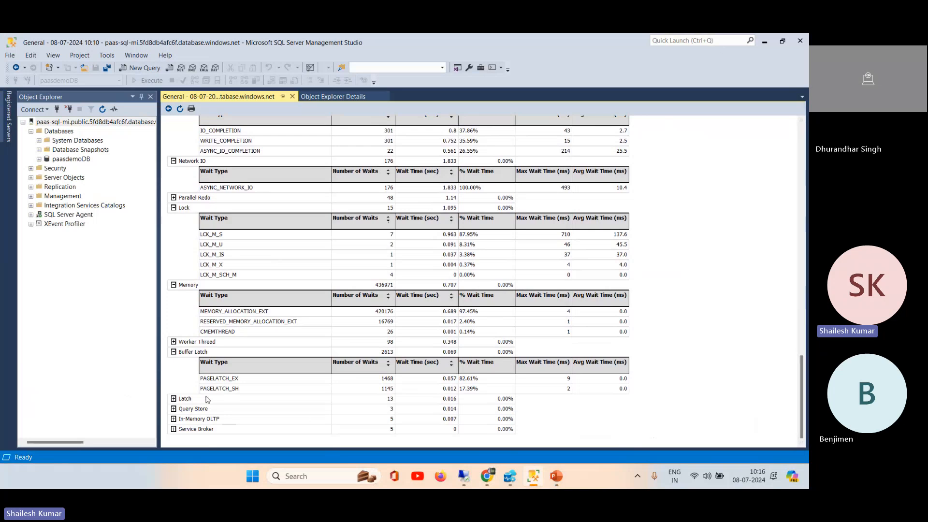
# Step: Expand the Latch, In-Memory OLTP and Query Store wait categories and review the wait types under each
pyautogui.click(174, 399)
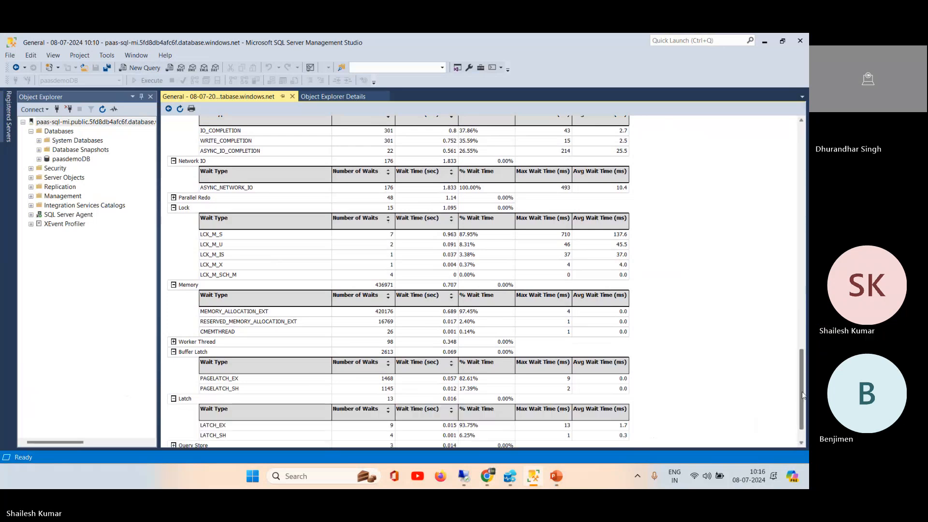
pyautogui.moveTo(803, 387); pyautogui.dragTo(804, 447)
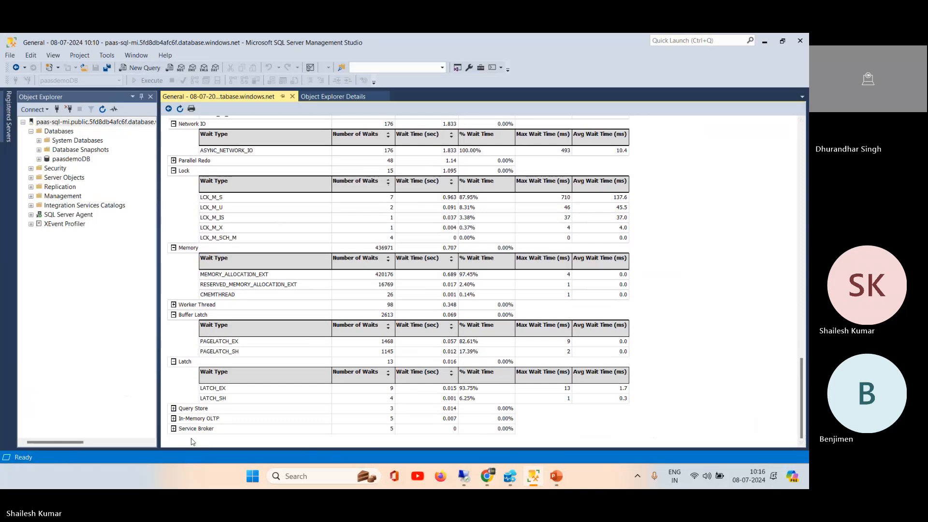
pyautogui.click(174, 418)
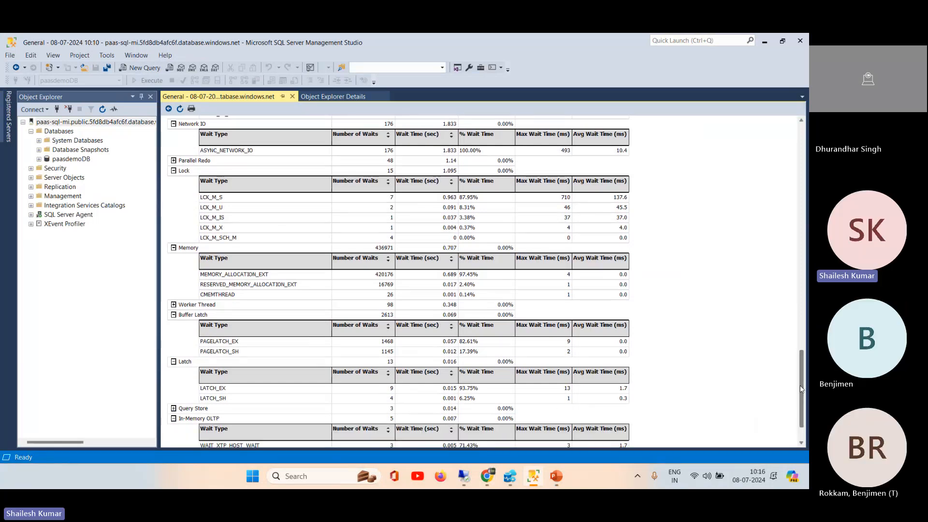
pyautogui.scroll(-2, 342, 418)
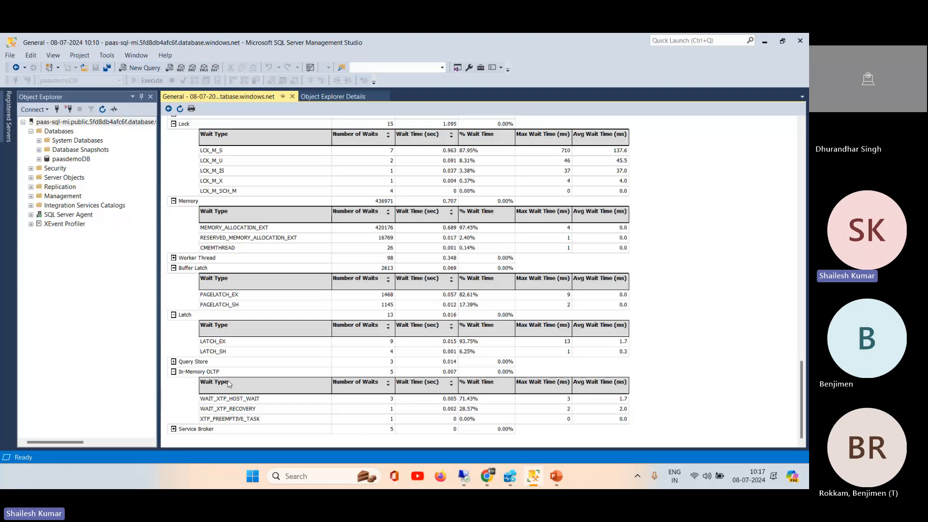
pyautogui.click(173, 361)
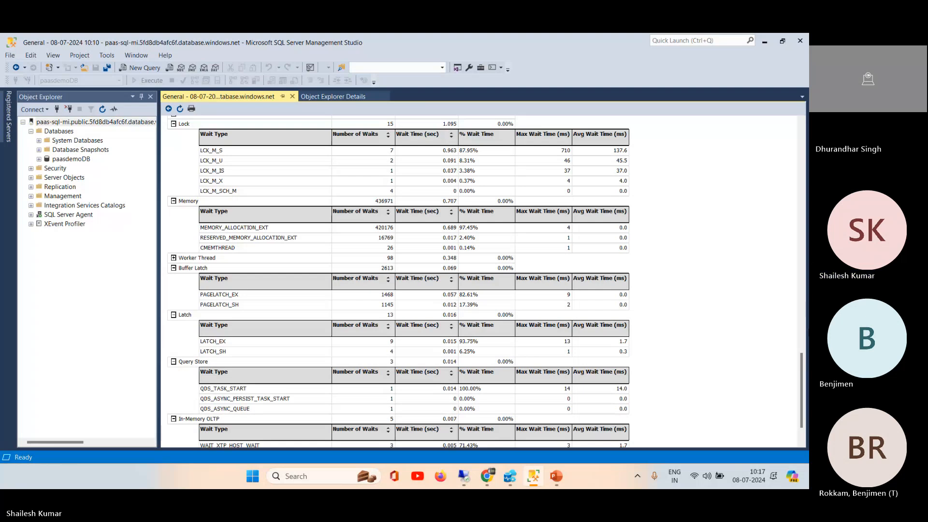
pyautogui.moveTo(804, 394); pyautogui.dragTo(803, 404)
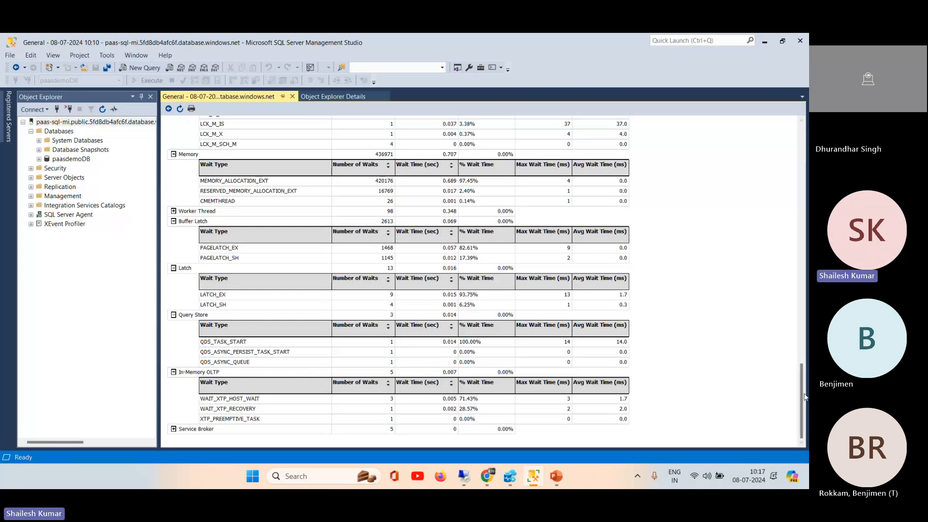
# Step: Collapse the Other wait category and return from the Historical Waits report to the Performance Dashboard
pyautogui.moveTo(801, 393); pyautogui.dragTo(805, 214)
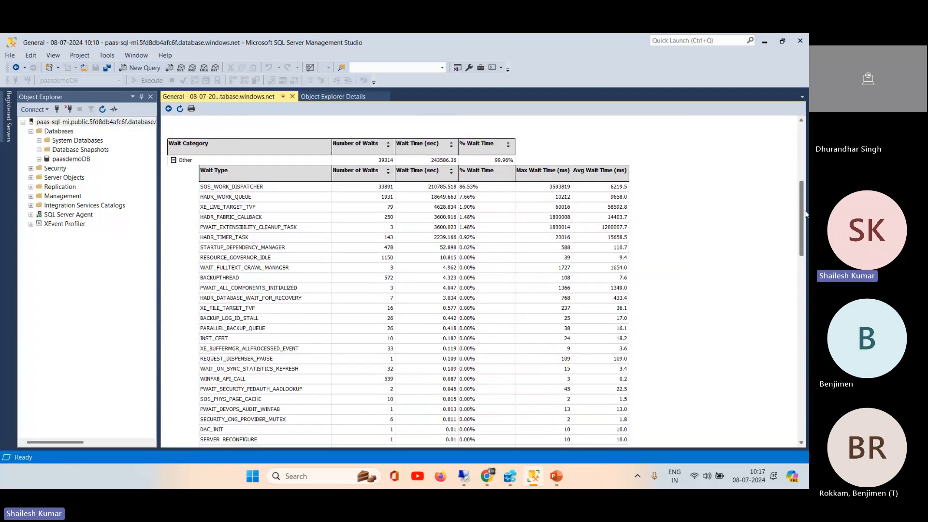
pyautogui.click(173, 160)
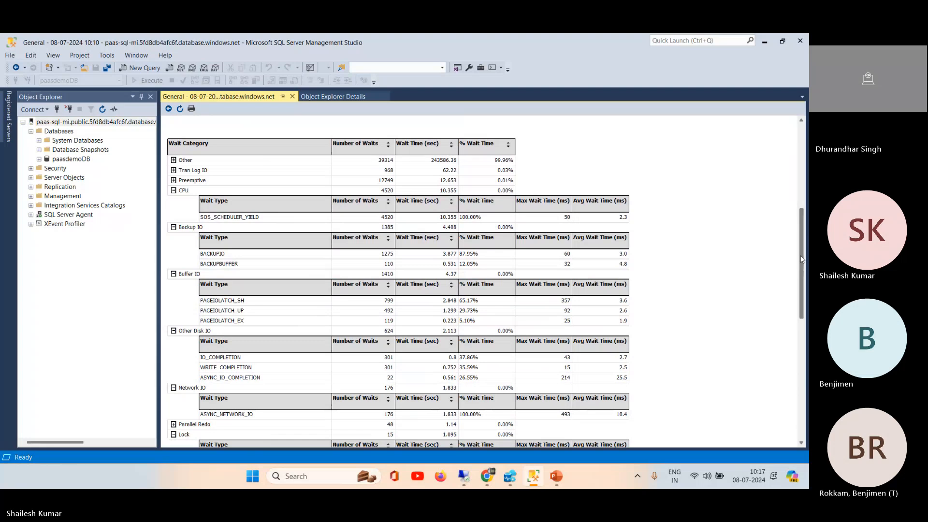
pyautogui.scroll(5, 367, 127)
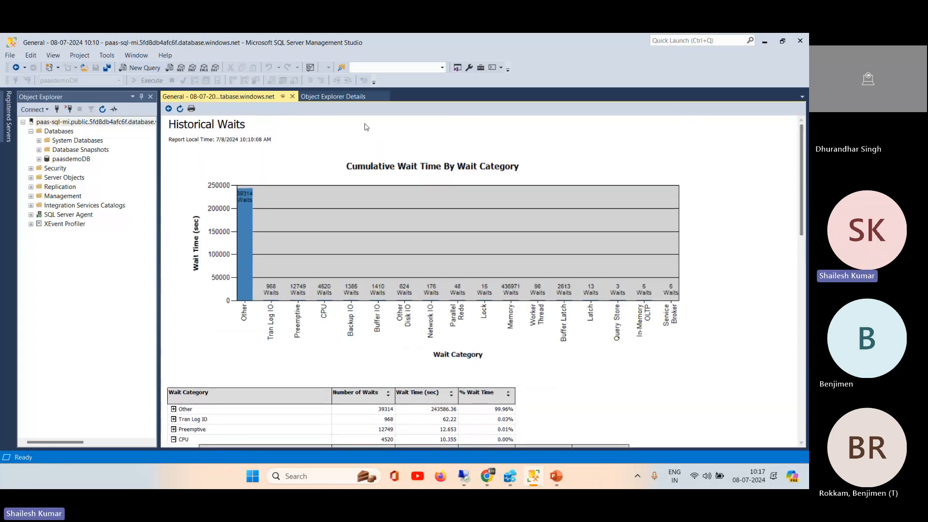
pyautogui.click(169, 109)
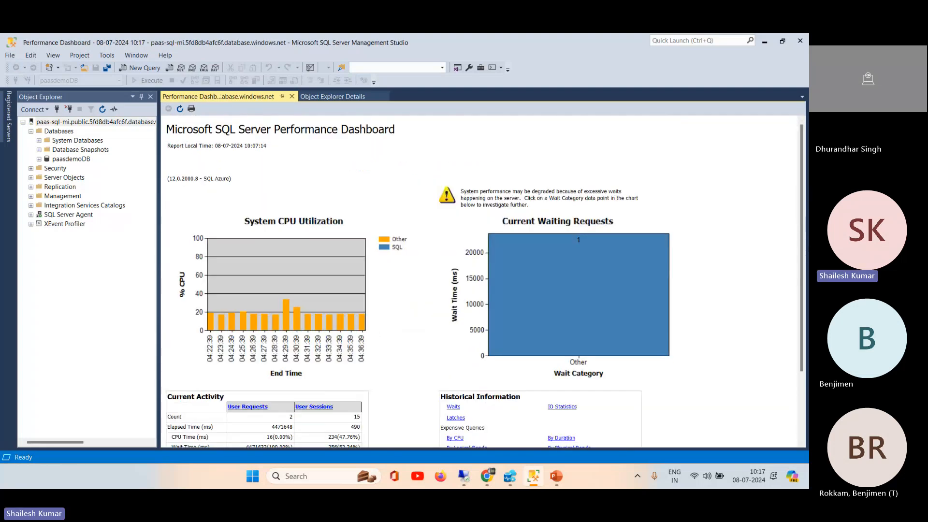
# Step: Open the IO Statistics report from the dashboard's Historical Information section and expand tempdb to review IO per file
pyautogui.moveTo(801, 246); pyautogui.dragTo(800, 312)
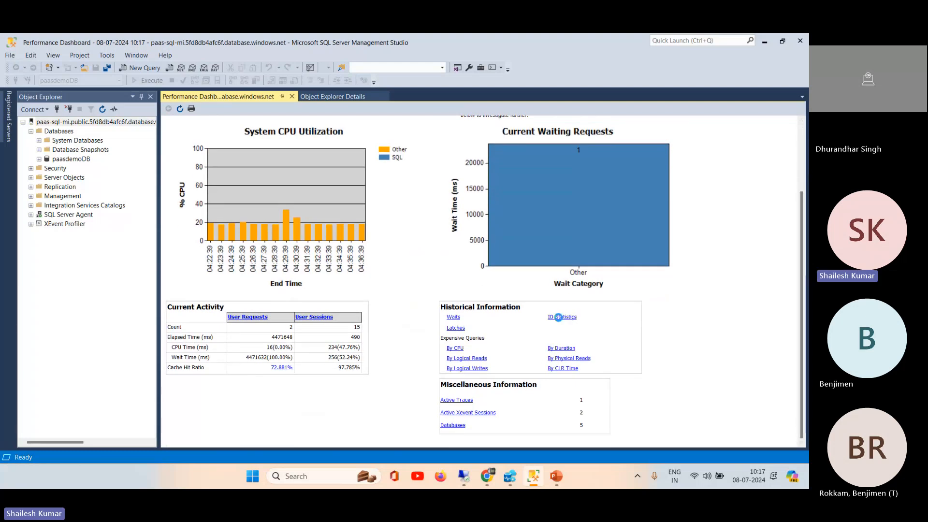
pyautogui.click(561, 317)
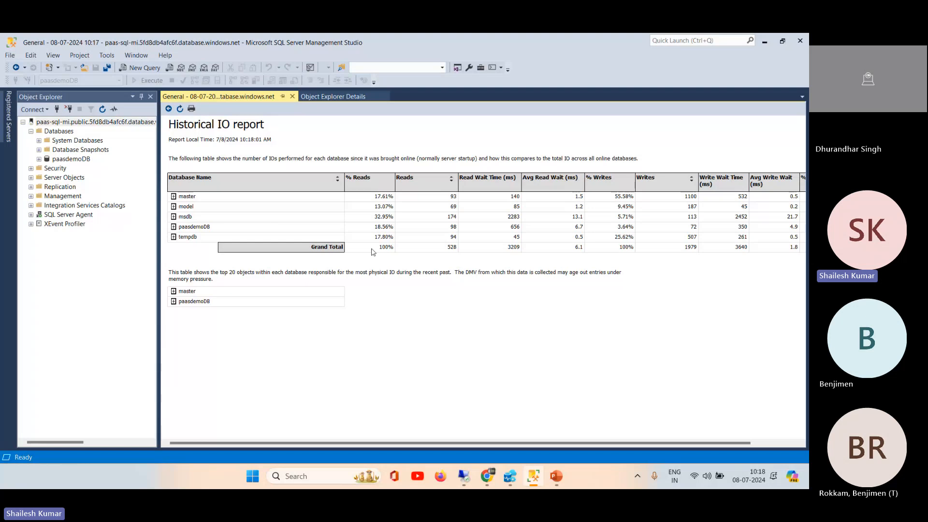
pyautogui.click(173, 238)
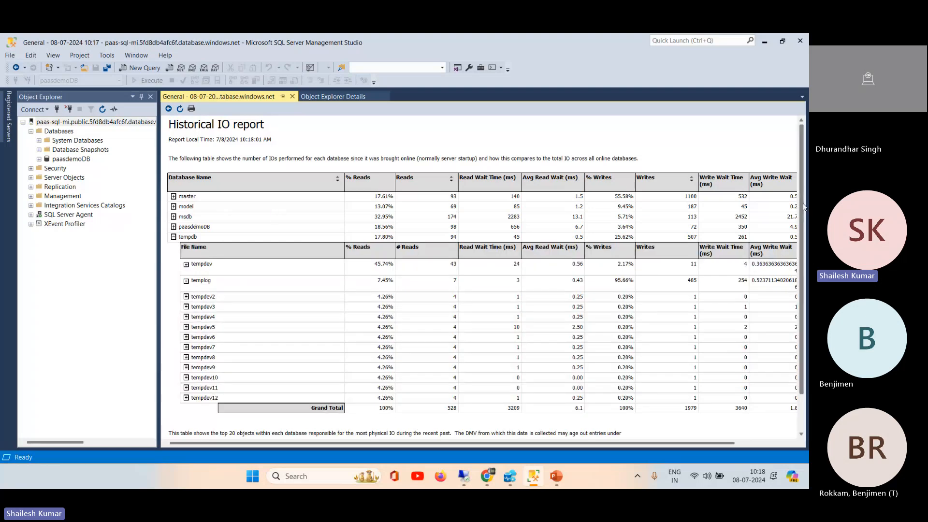
pyautogui.scroll(-3, 805, 210)
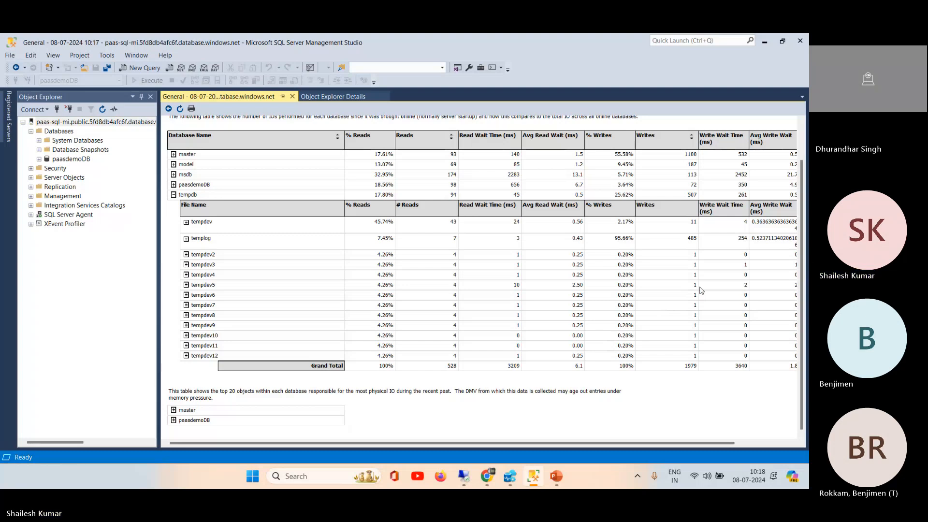
# Step: Expand paasdemoDB in the Historical IO report and review the reads, writes and wait times of its data and log files
pyautogui.click(173, 185)
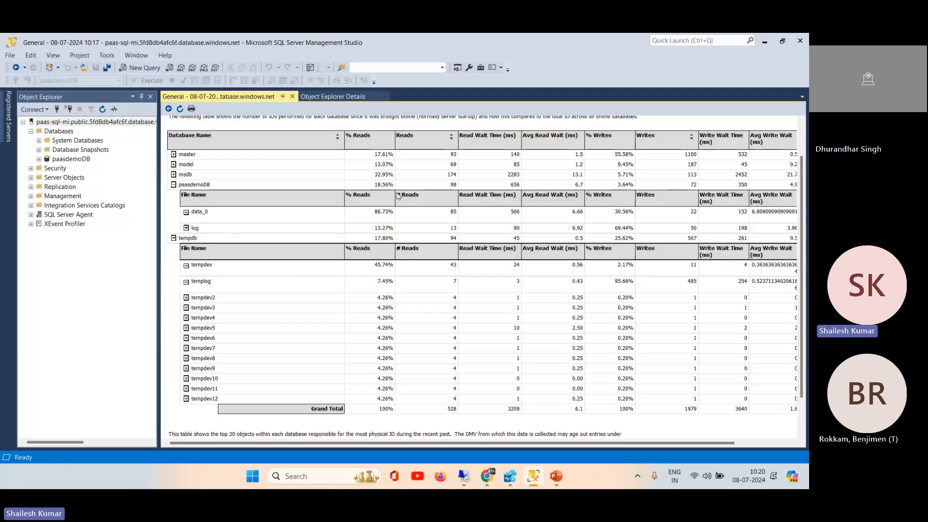
pyautogui.moveTo(803, 192)
pyautogui.mouseDown()
pyautogui.moveTo(803, 247)
pyautogui.moveTo(796, 204)
pyautogui.mouseUp()
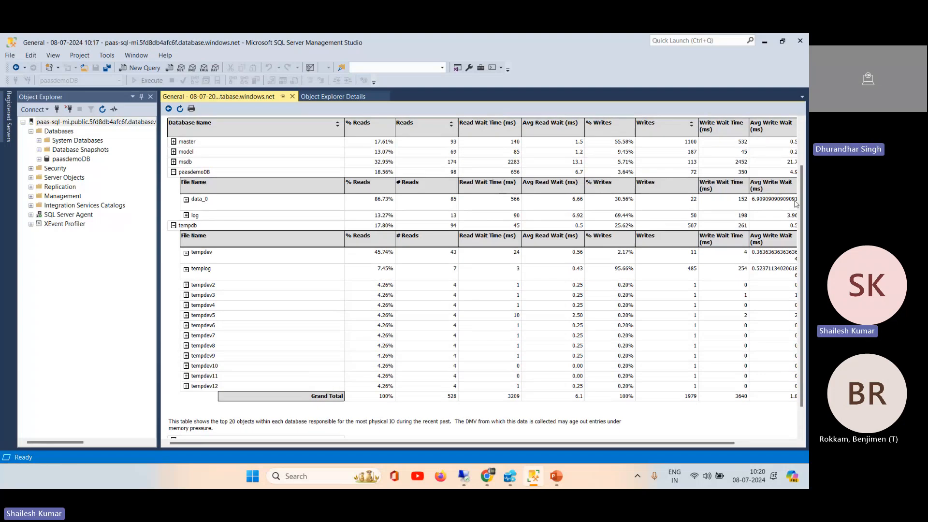
pyautogui.moveTo(797, 204); pyautogui.dragTo(803, 145)
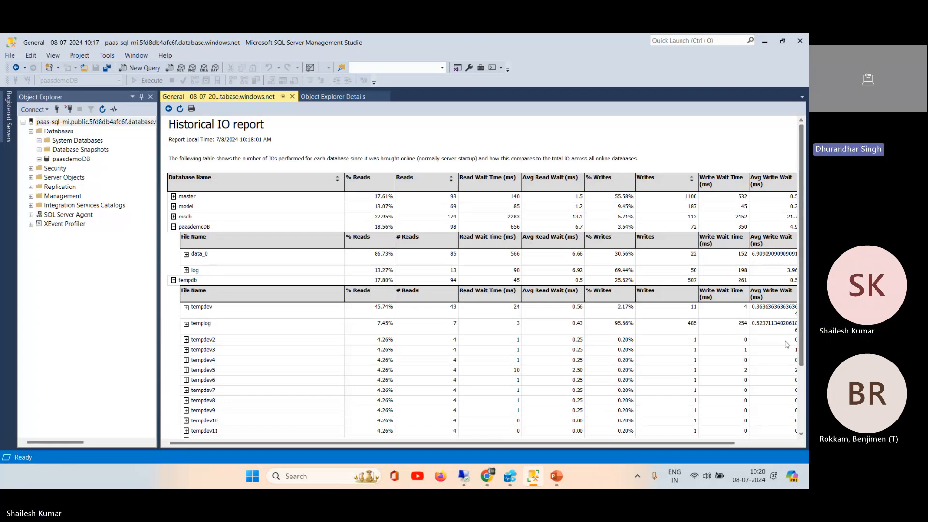
pyautogui.moveTo(492, 478)
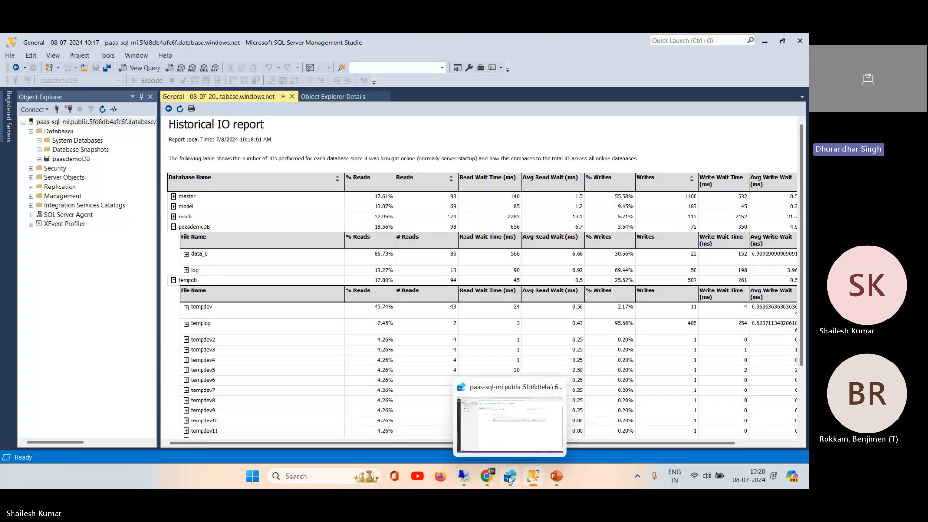
pyautogui.click(510, 478)
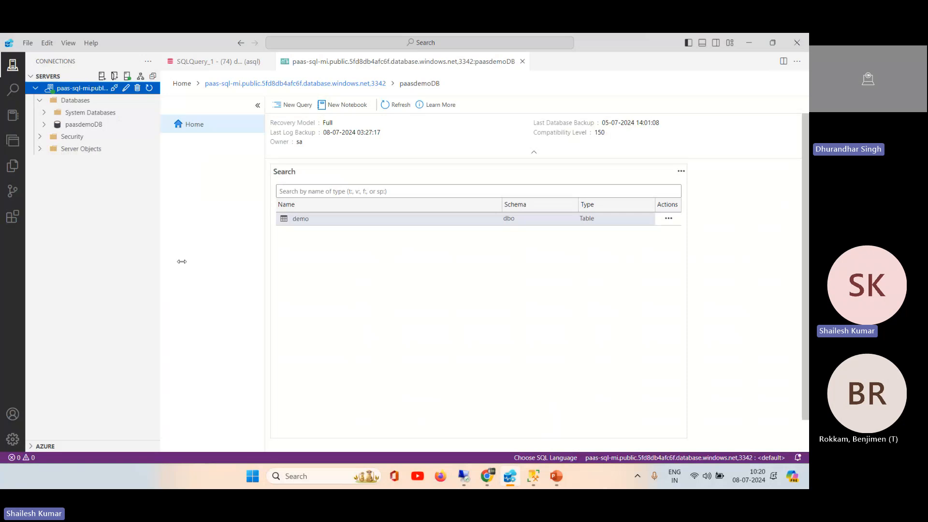
pyautogui.click(750, 49)
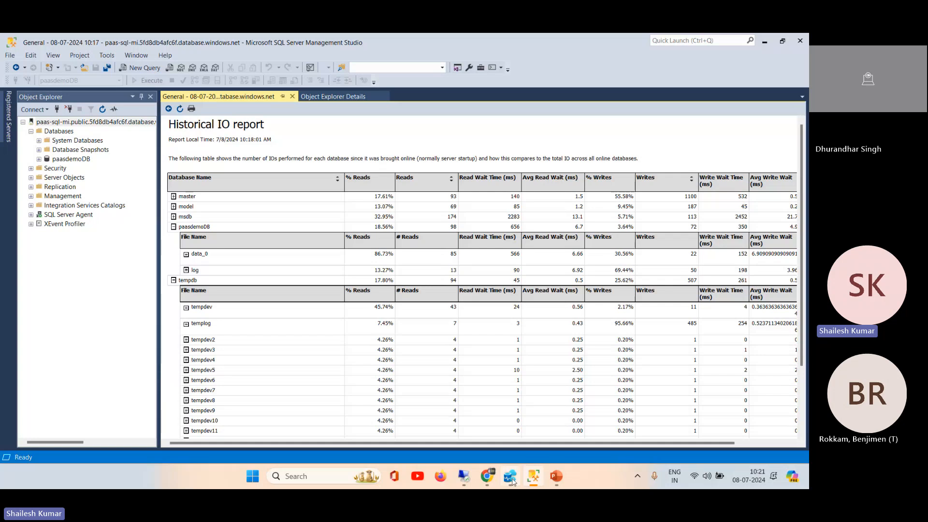
# Step: Switch to the Azure portal in Chrome, go to the home page and open the Asqldb SQL database from the recent resources
pyautogui.moveTo(488, 484)
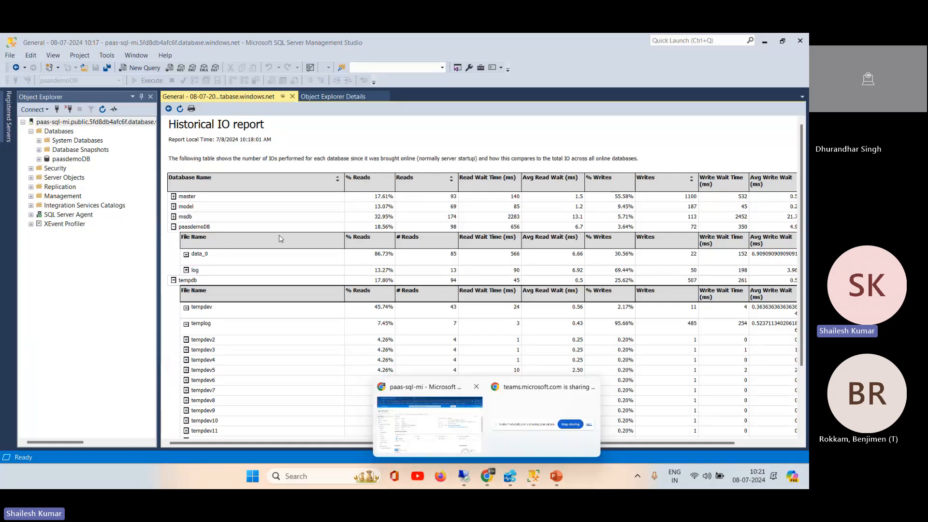
pyautogui.click(426, 401)
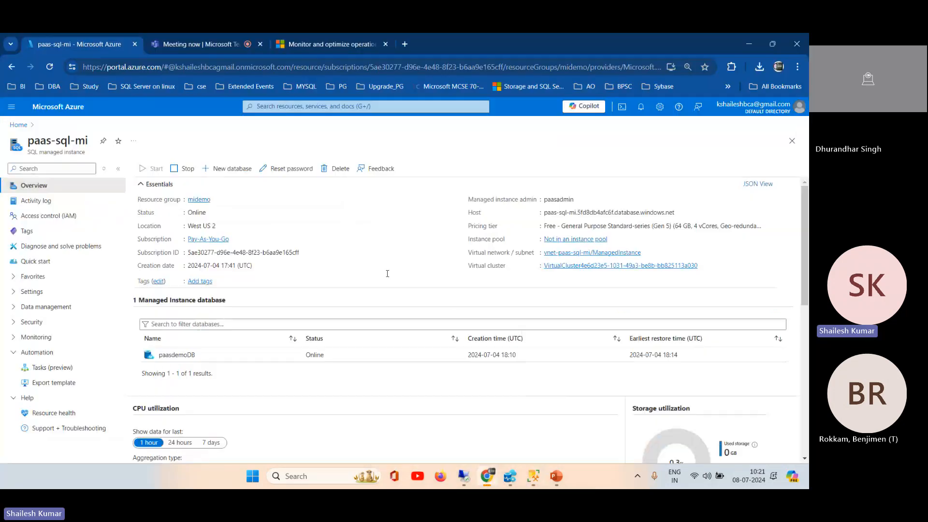
pyautogui.click(14, 125)
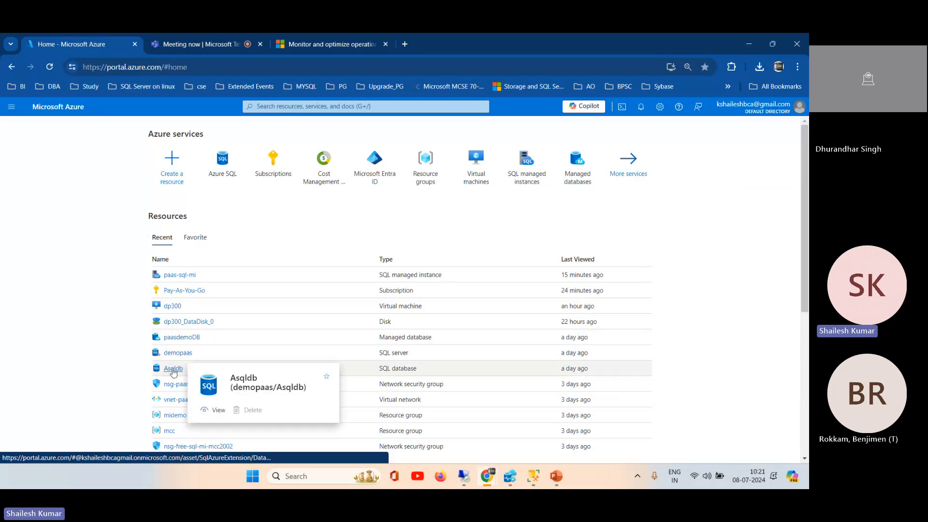
pyautogui.click(174, 369)
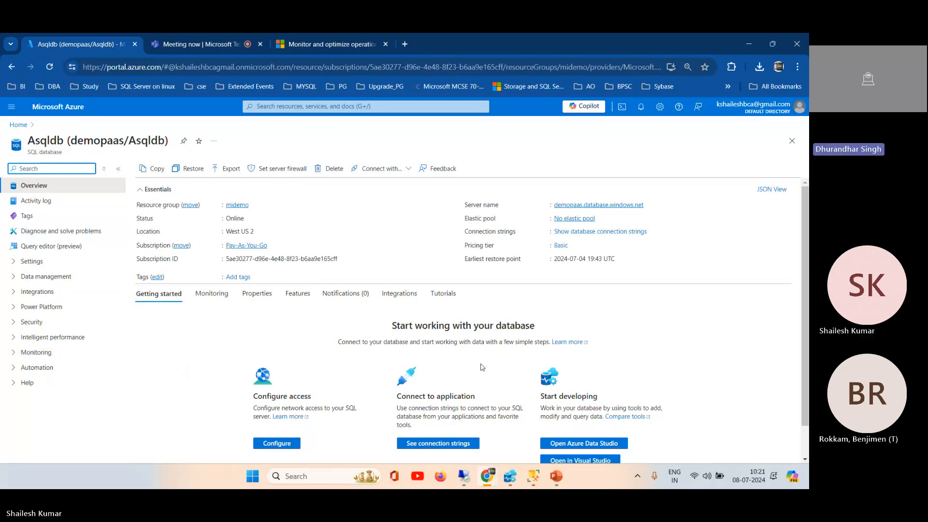
# Step: Expand the Intelligent performance section of Asqldb to look over its options, and collapse it again
pyautogui.scroll(-1, 808, 251)
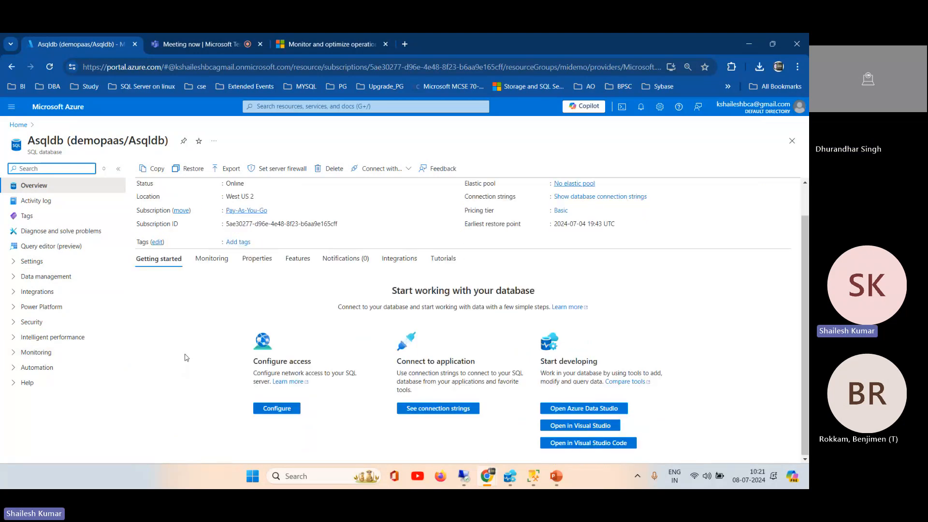
pyautogui.click(14, 341)
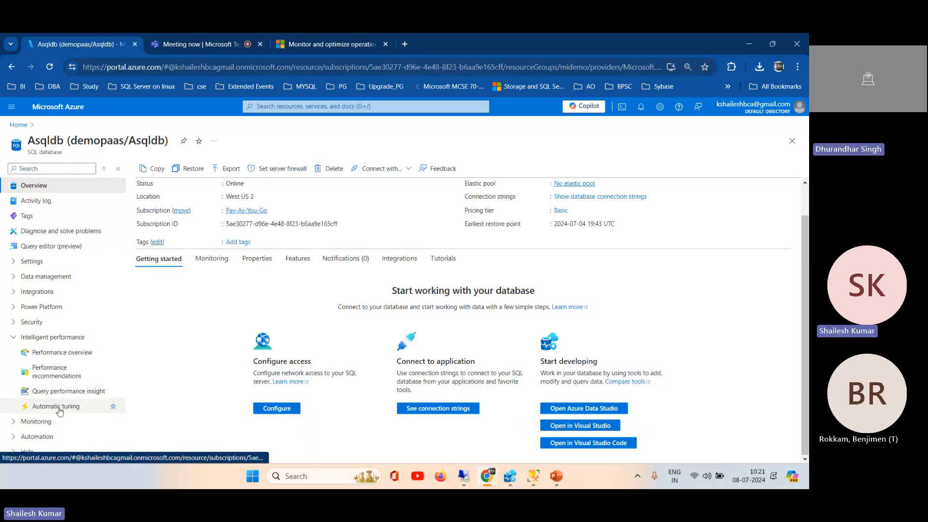
pyautogui.click(14, 339)
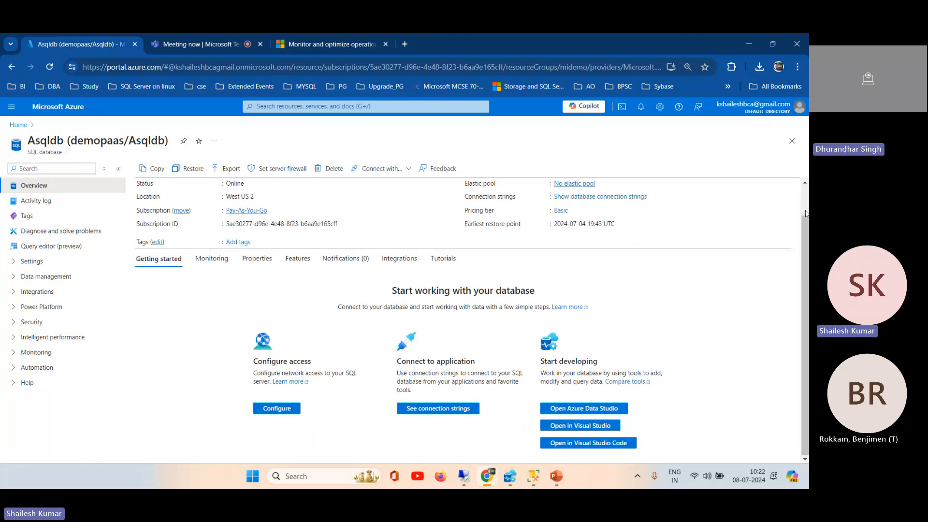
# Step: Switch to the DP-300 presentation in PowerPoint and show slide 147 on SQL Server storage configuration best practices
pyautogui.scroll(1, 805, 213)
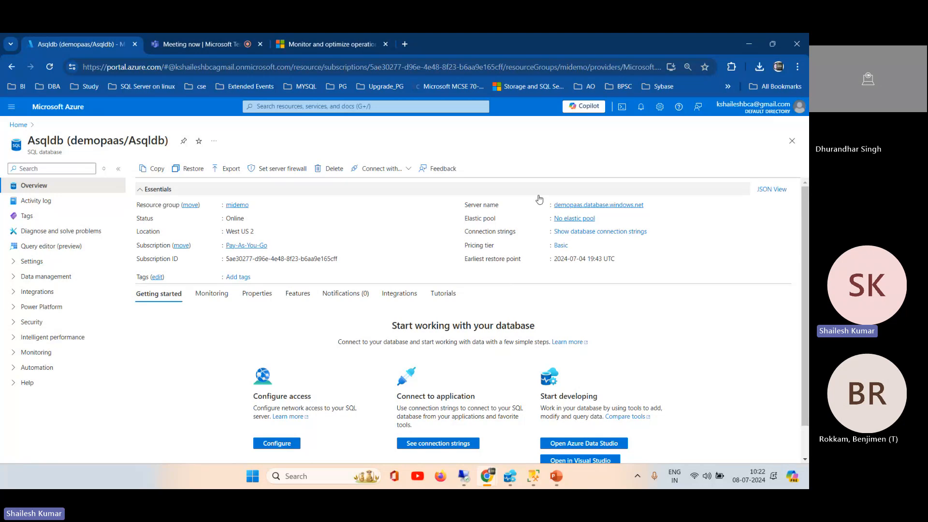
pyautogui.click(557, 478)
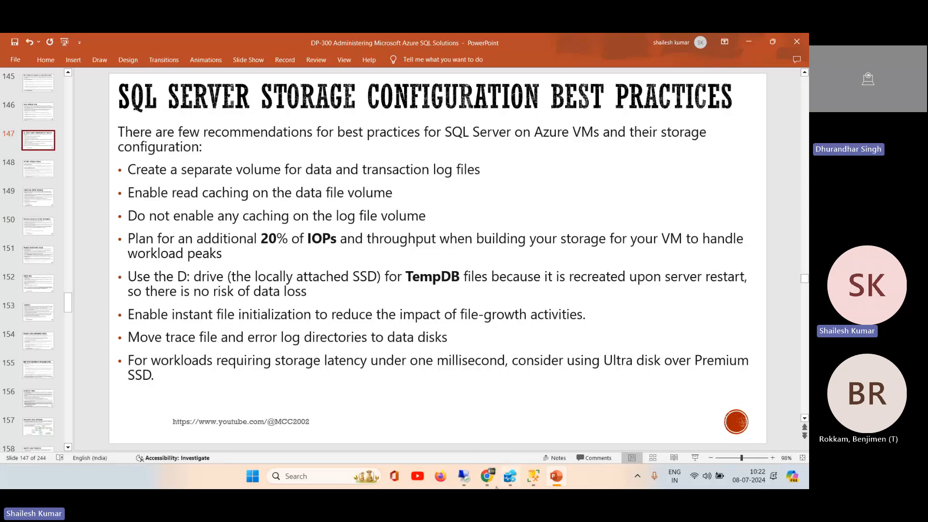
# Step: Switch to SSMS, go back from the Historical IO report to the Performance Dashboard and review its activity, historical and miscellaneous information
pyautogui.moveTo(474, 483)
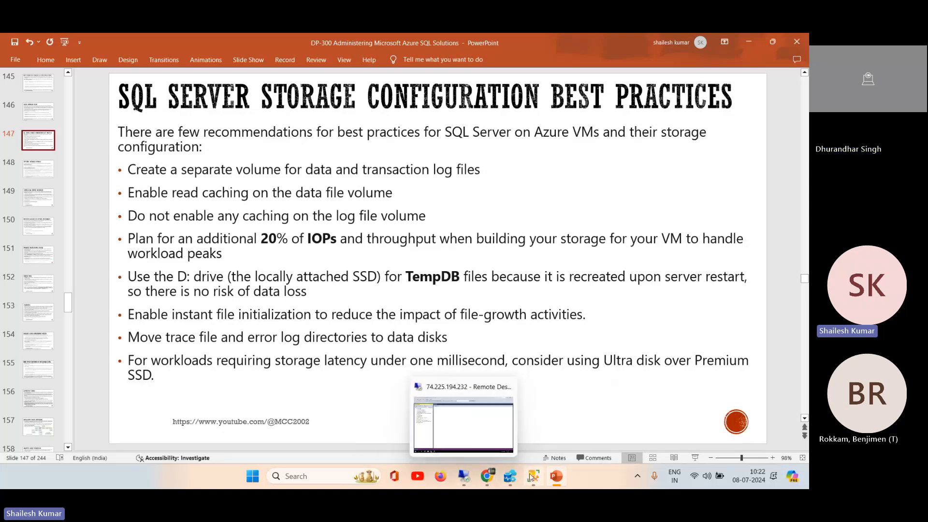
pyautogui.click(464, 478)
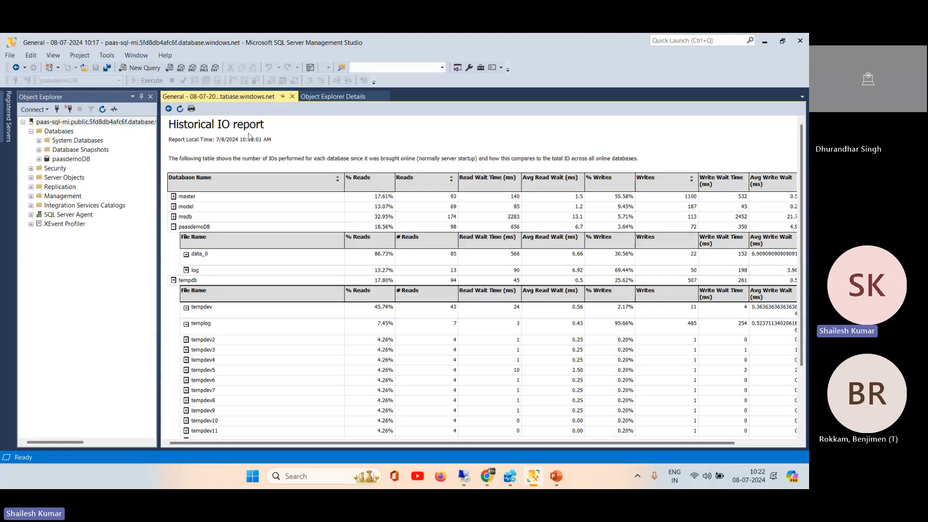
pyautogui.click(168, 108)
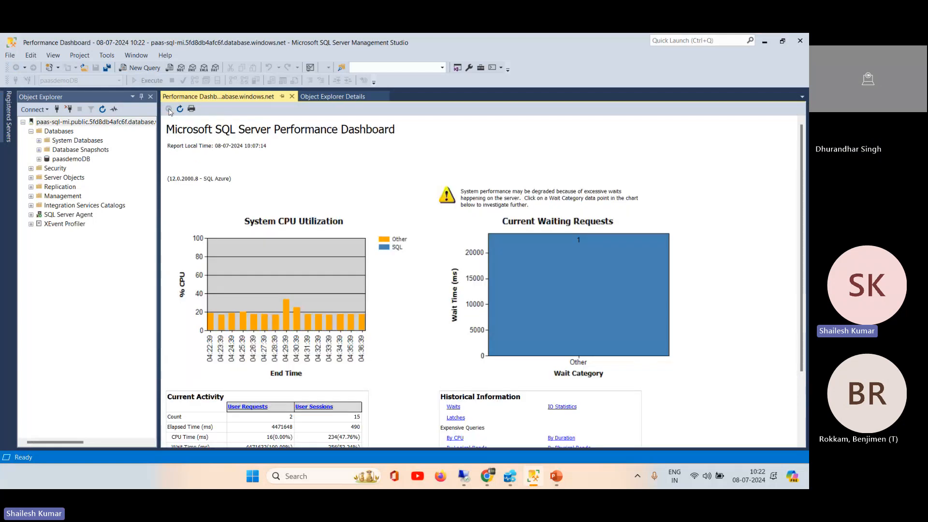
pyautogui.scroll(-3, 774, 220)
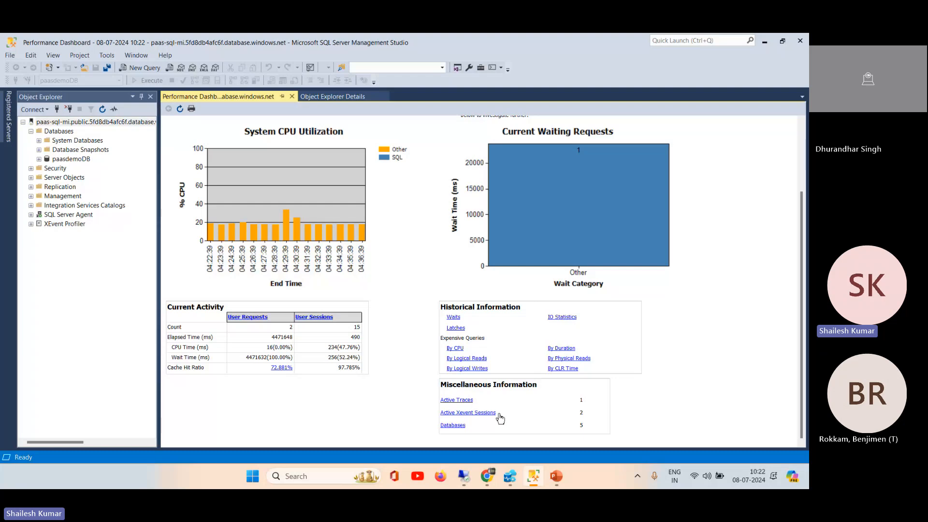
pyautogui.click(801, 140)
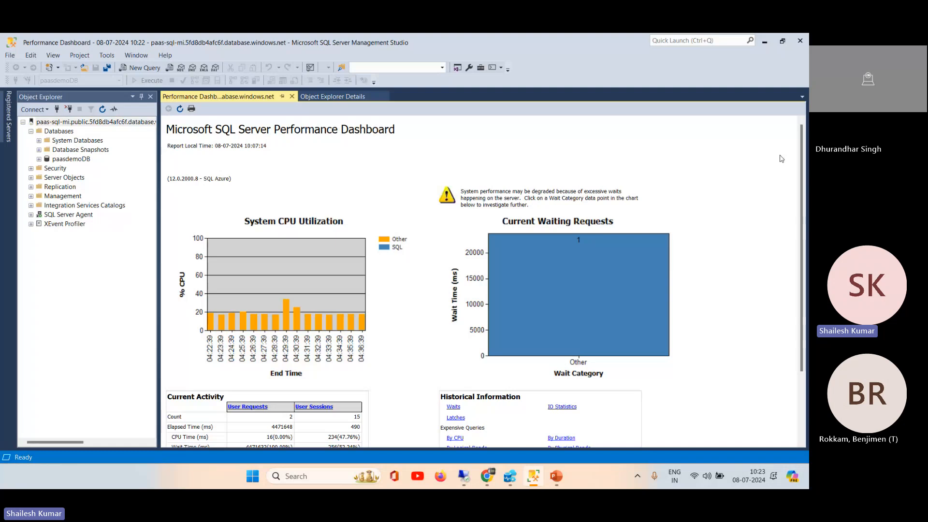
pyautogui.scroll(-3, 807, 275)
pyautogui.scroll(3, 806, 275)
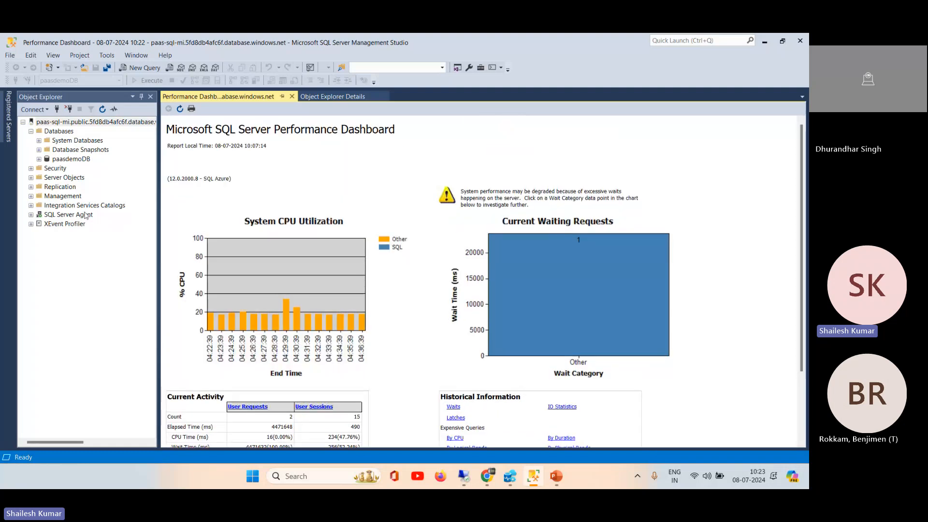
# Step: Open the Configuration Changes History standard report for the paas-sql-mi managed instance
pyautogui.rightClick(62, 121)
pyautogui.moveTo(125, 261)
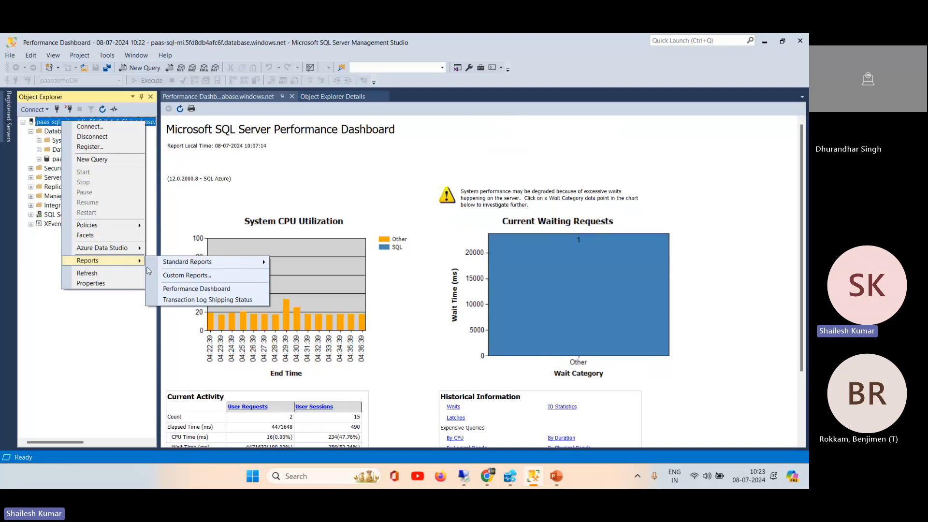
pyautogui.moveTo(247, 267)
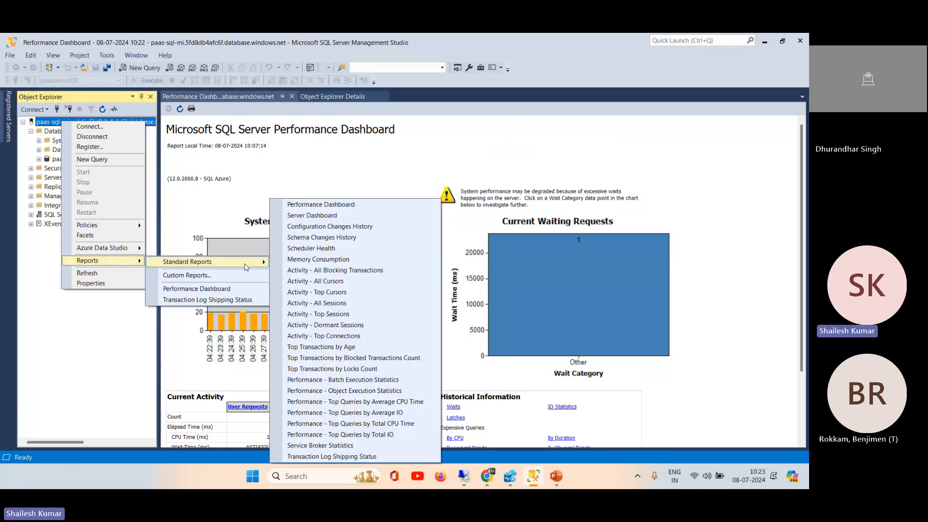
pyautogui.click(320, 226)
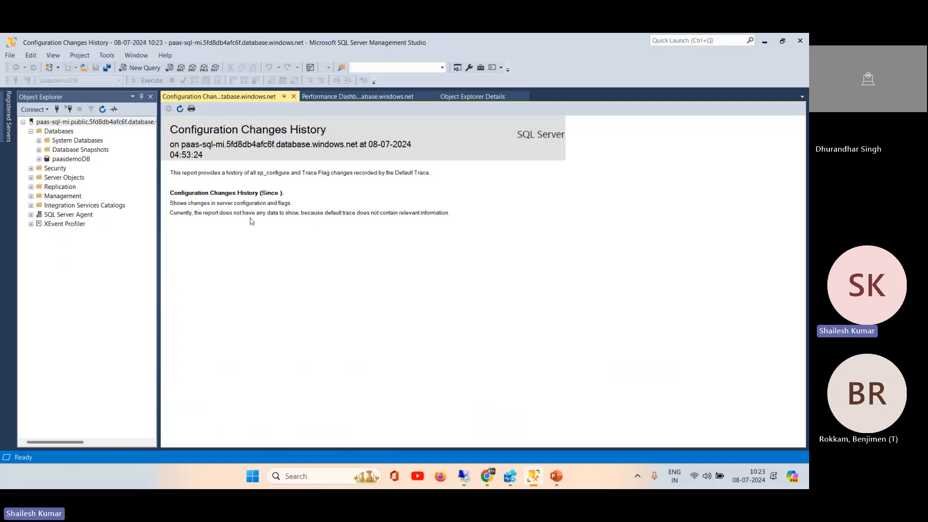
# Step: Run sp_configure in a new query on the managed instance and enlarge the results area to show the whole list
pyautogui.click(141, 67)
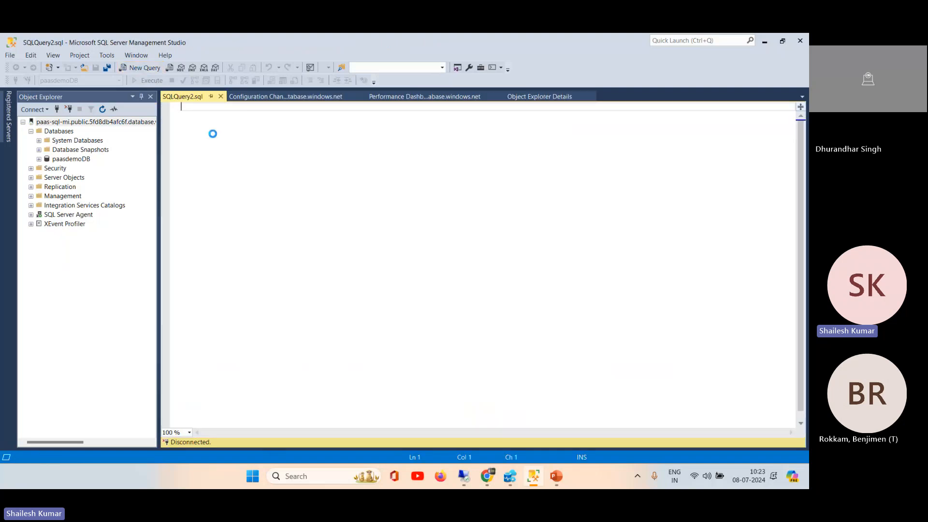
pyautogui.write('sp')
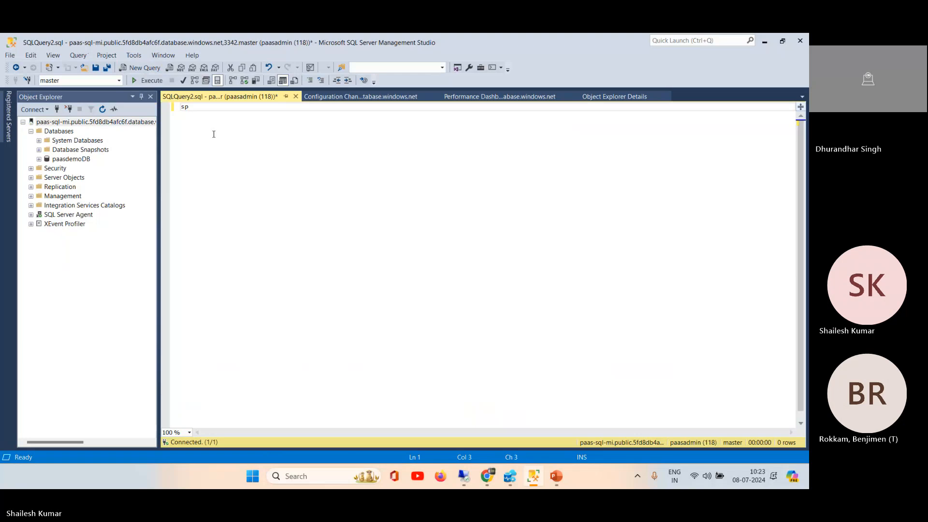
pyautogui.write('_configure')
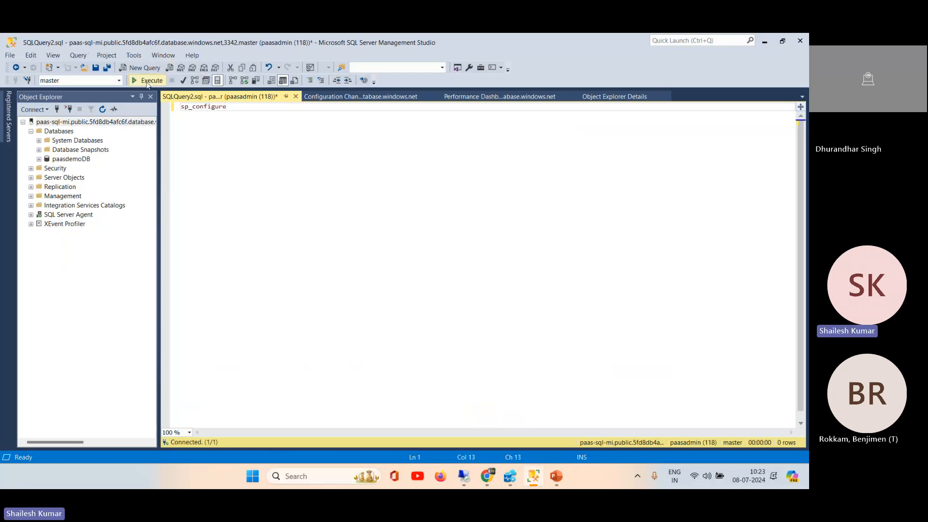
pyautogui.click(148, 81)
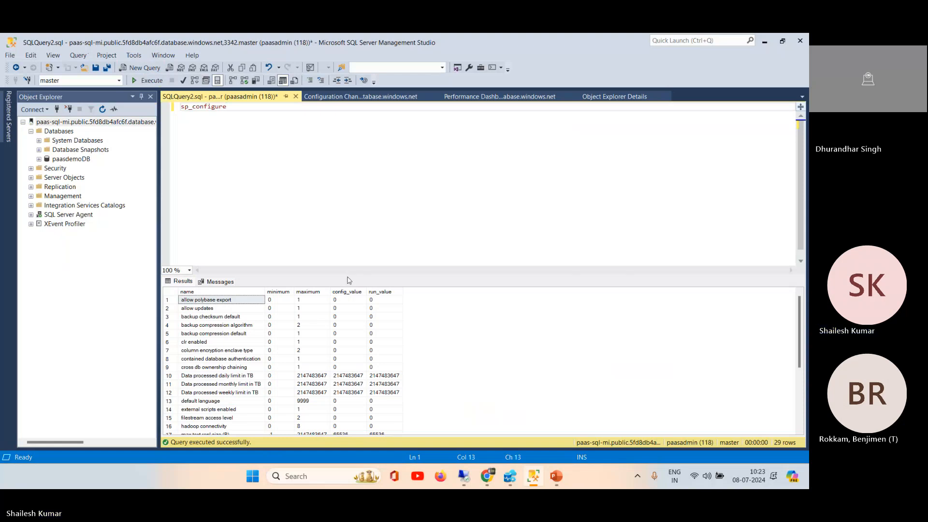
pyautogui.moveTo(351, 276); pyautogui.dragTo(433, 132)
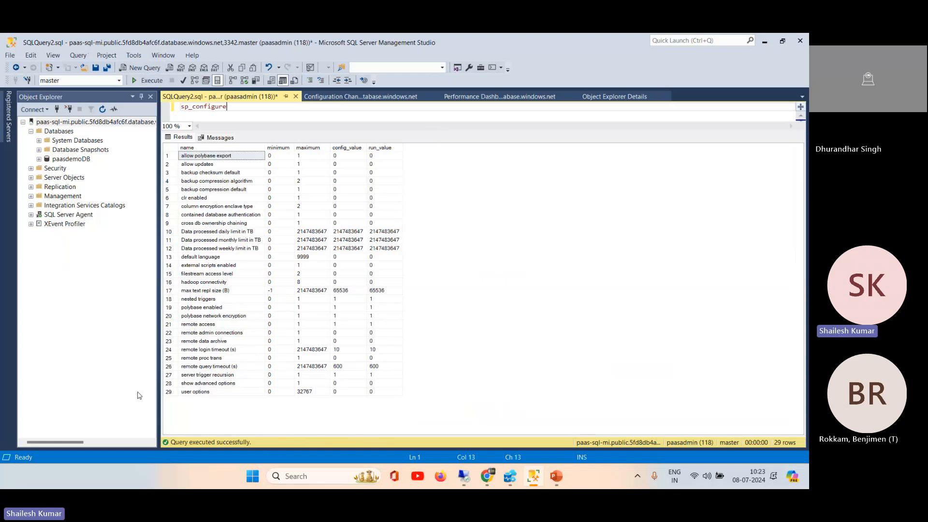
# Step: Extend the query to sp_configure 'show advanced options', 1 and execute it
pyautogui.click(201, 385)
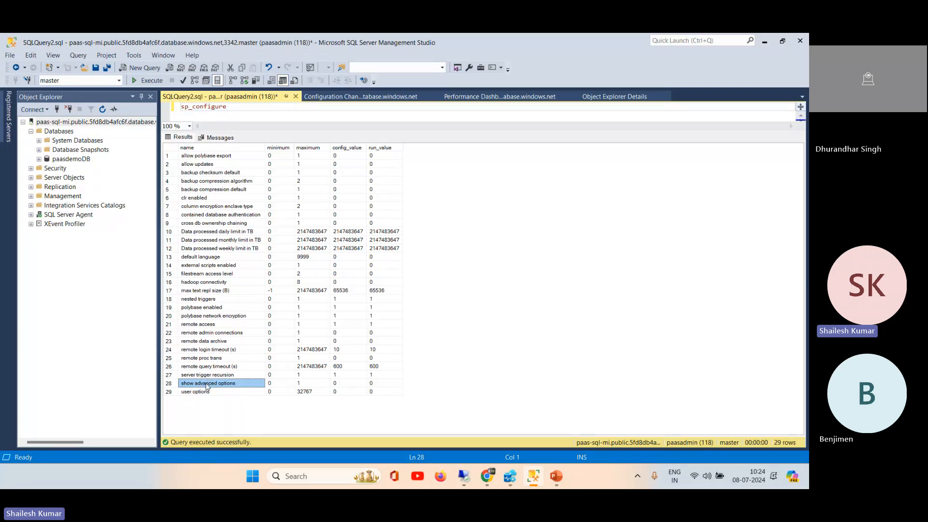
pyautogui.click(239, 110)
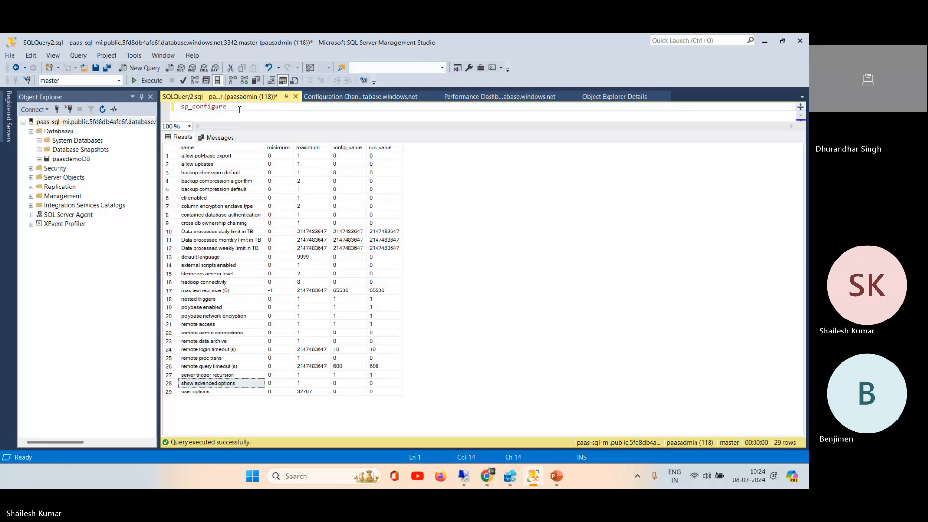
pyautogui.write("'")
pyautogui.write('show advanced options')
pyautogui.write("',")
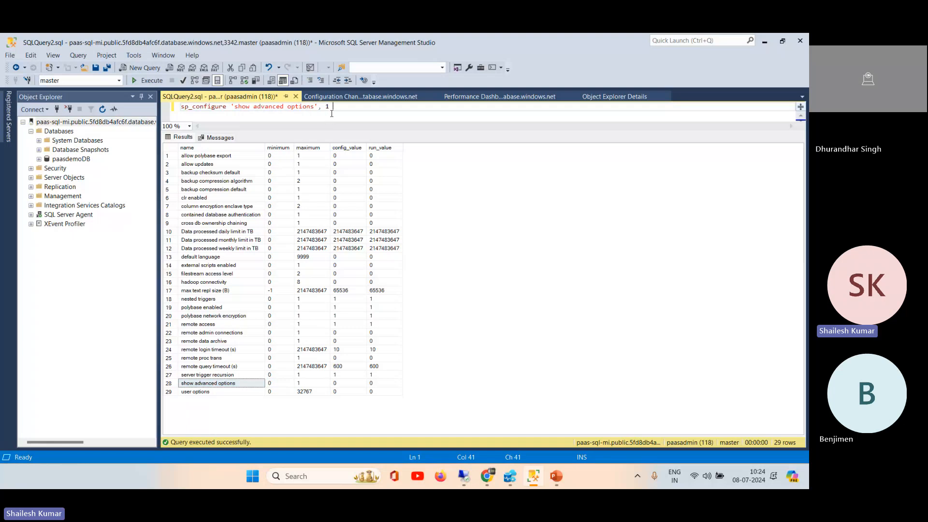
pyautogui.click(147, 80)
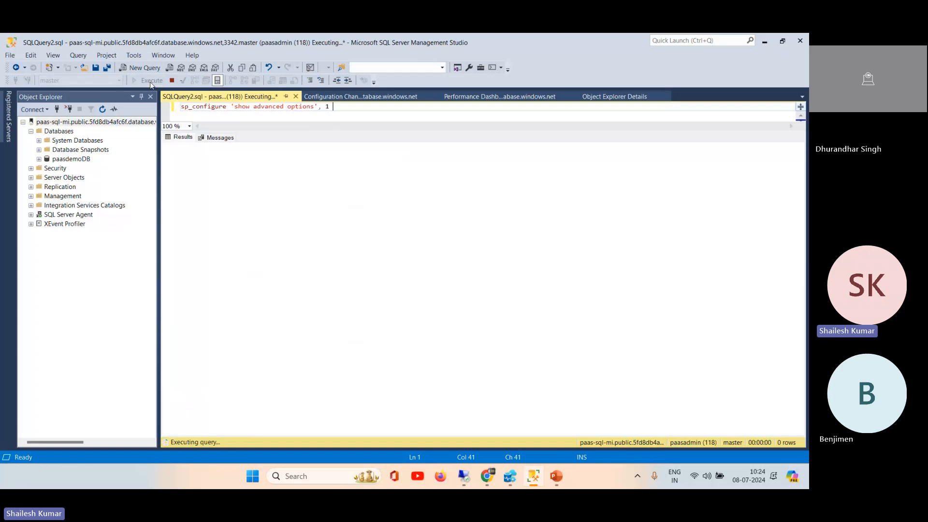
# Step: Append ; RECONFIGURE to the sp_configure statement and execute only the RECONFIGURE part
pyautogui.doubleClick(401, 146)
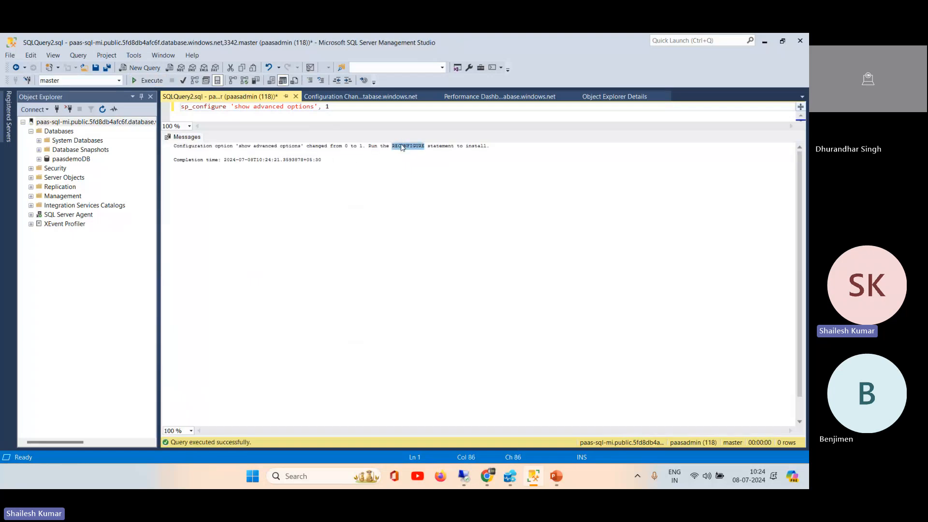
pyautogui.click(368, 110)
pyautogui.write(',')
pyautogui.write('RECONFIGURE')
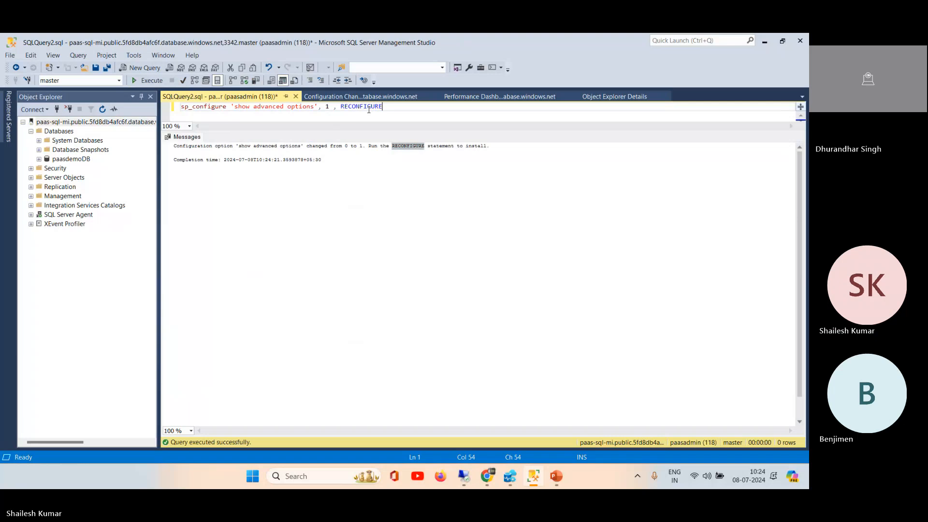
pyautogui.doubleClick(363, 106)
pyautogui.click(148, 80)
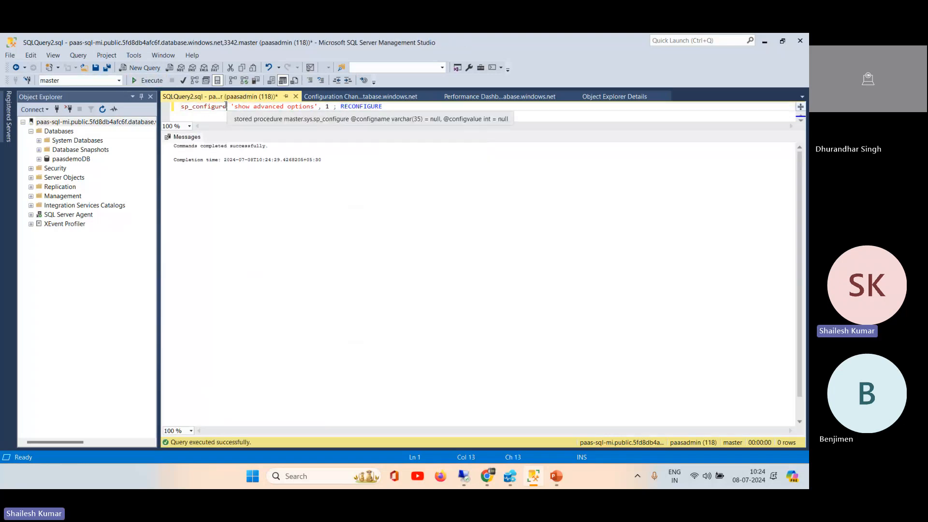
# Step: Execute only the sp_configure part of the query and look through the full list of server configuration options
pyautogui.click(179, 106)
pyautogui.click(149, 81)
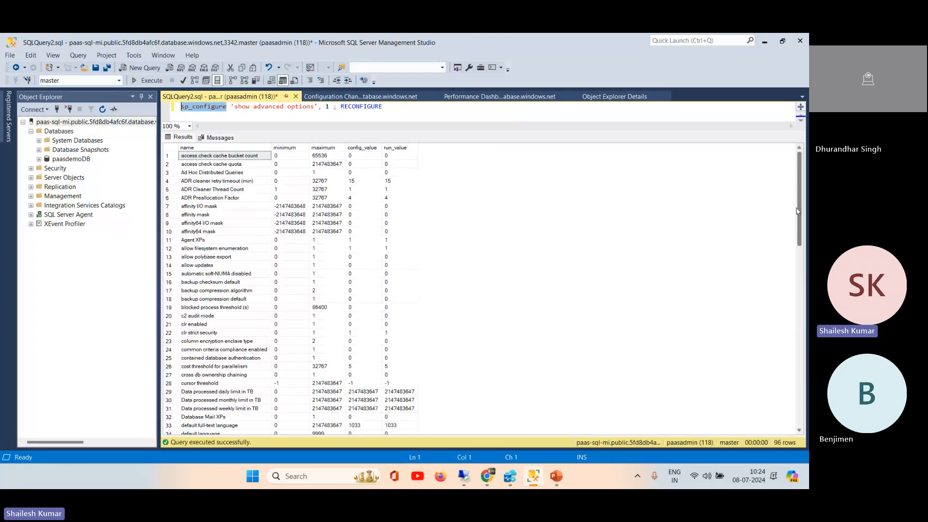
pyautogui.moveTo(800, 198); pyautogui.dragTo(802, 414)
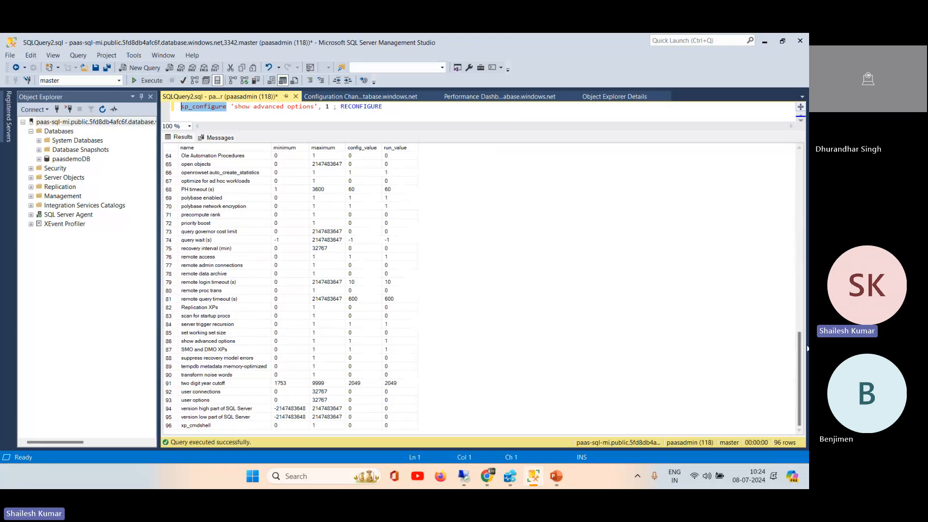
pyautogui.moveTo(801, 351); pyautogui.dragTo(795, 149)
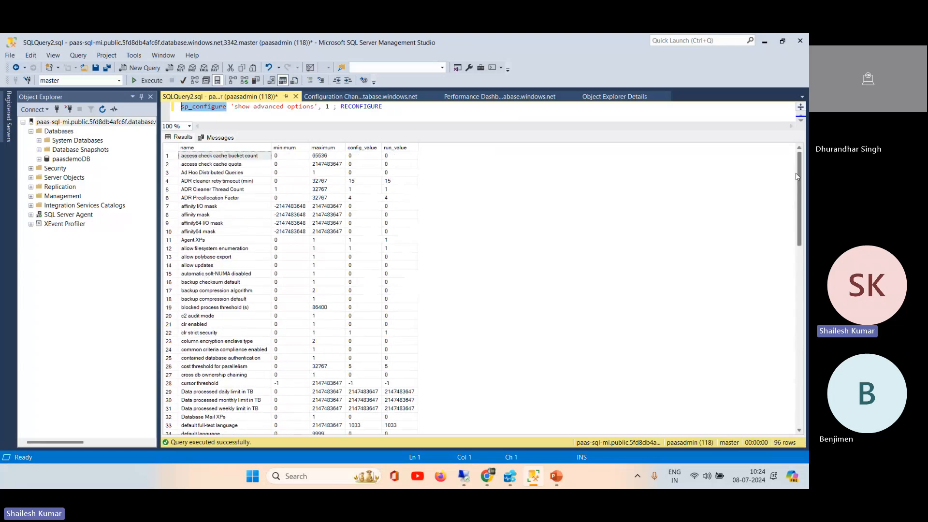
pyautogui.moveTo(798, 173); pyautogui.dragTo(798, 355)
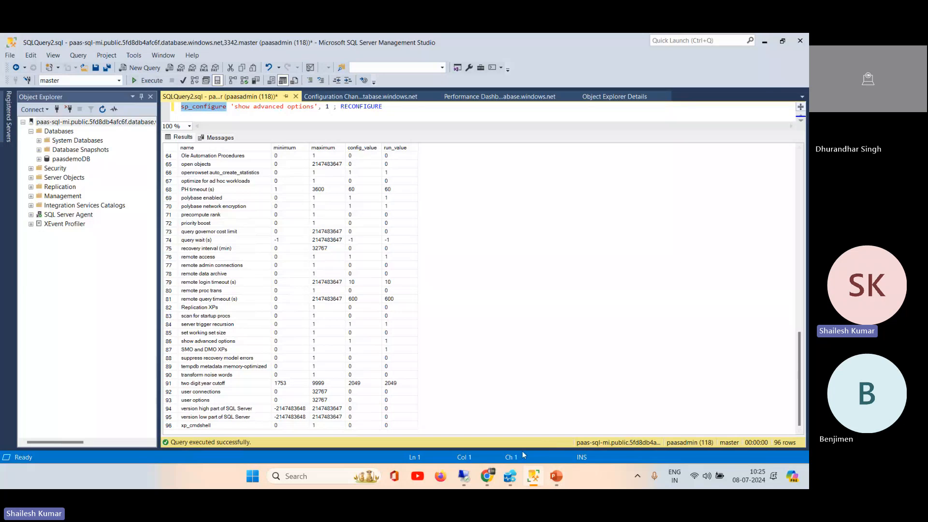
# Step: Copy the full sp_configure and RECONFIGURE line into a new query on the dp300 server in the Remote Desktop session
pyautogui.click(464, 477)
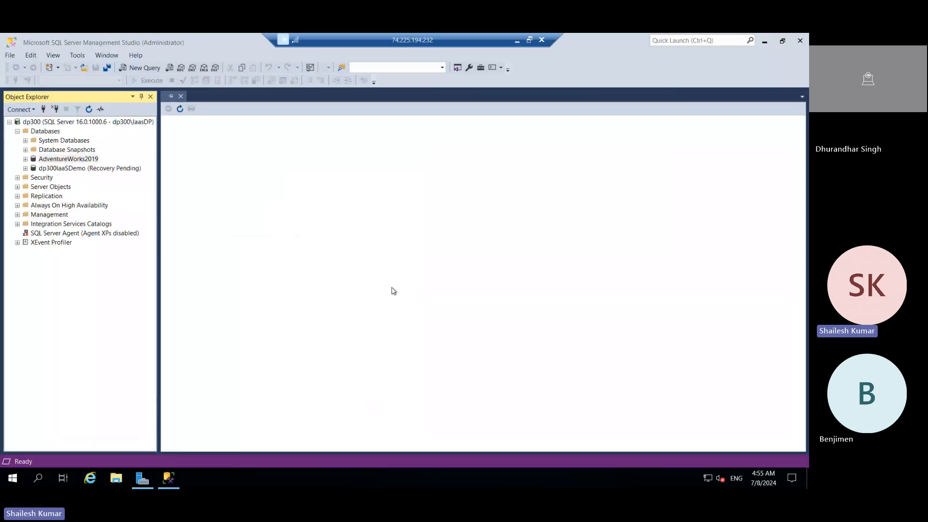
pyautogui.click(135, 68)
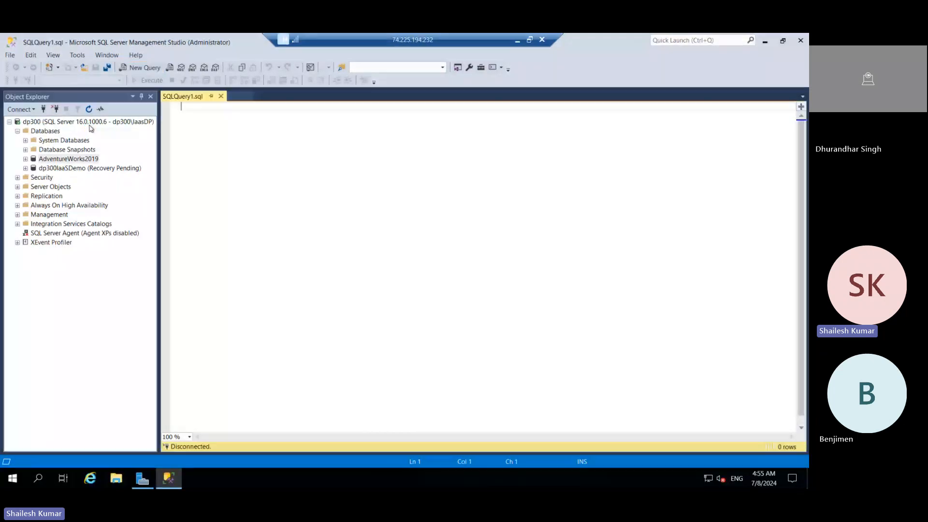
pyautogui.click(516, 42)
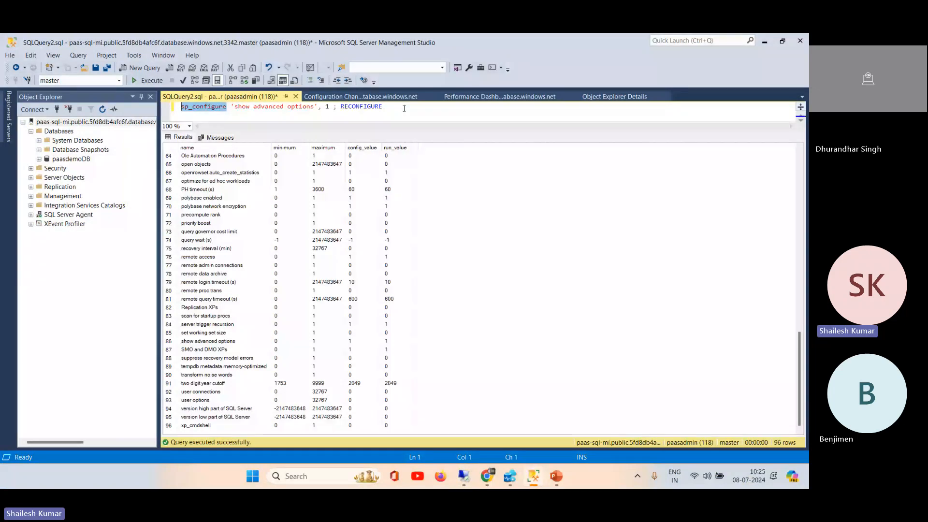
pyautogui.moveTo(404, 108); pyautogui.dragTo(144, 69)
pyautogui.hotkey('ctrl', 'c')
pyautogui.click(465, 477)
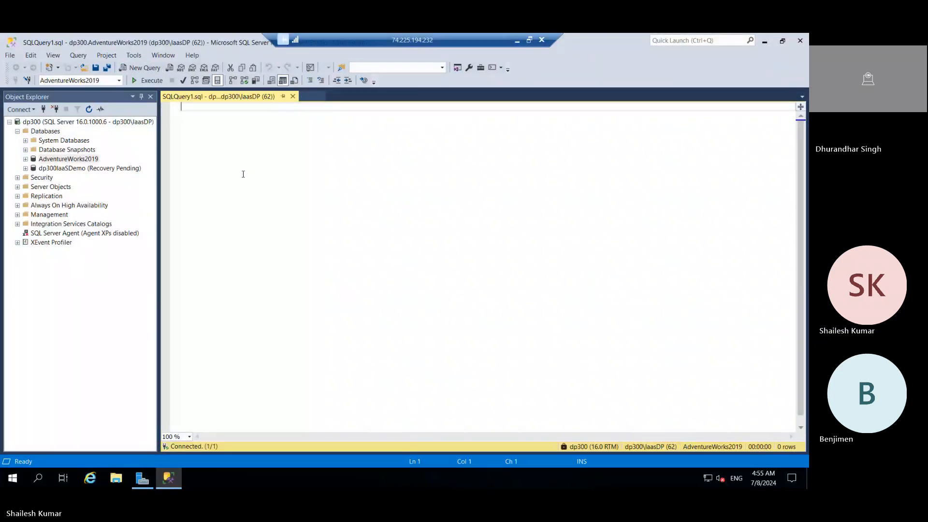
pyautogui.hotkey('ctrl', 'v')
# Step: Execute only sp_configure on the dp300 server and review its configuration options down to the end of the list
pyautogui.doubleClick(200, 107)
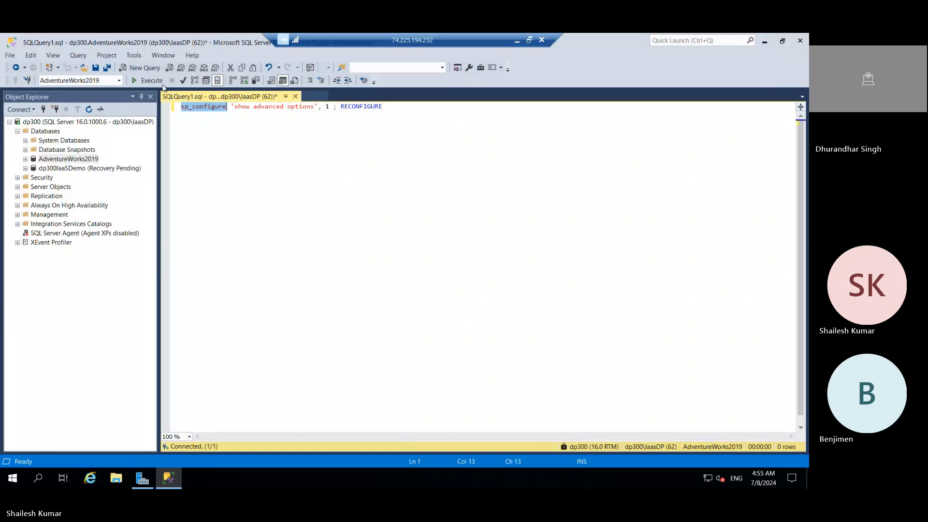
pyautogui.click(147, 80)
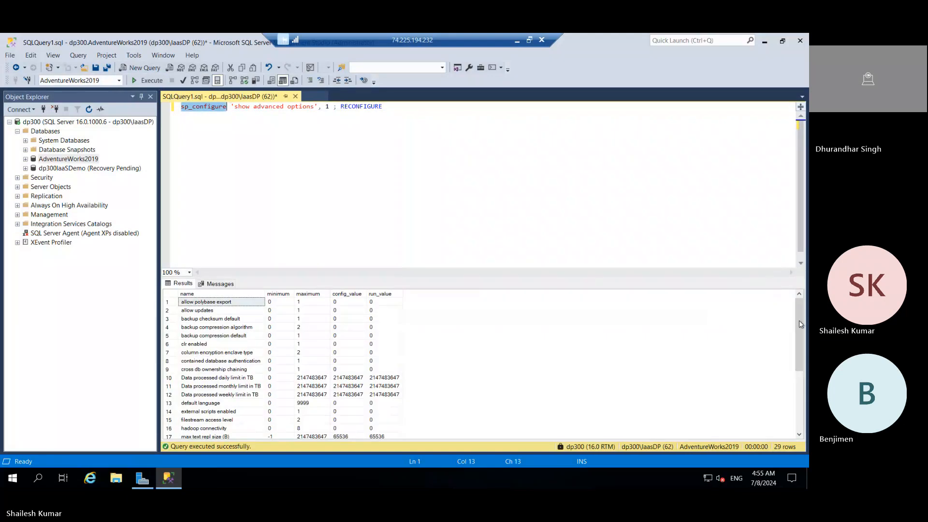
pyautogui.scroll(-4, 802, 324)
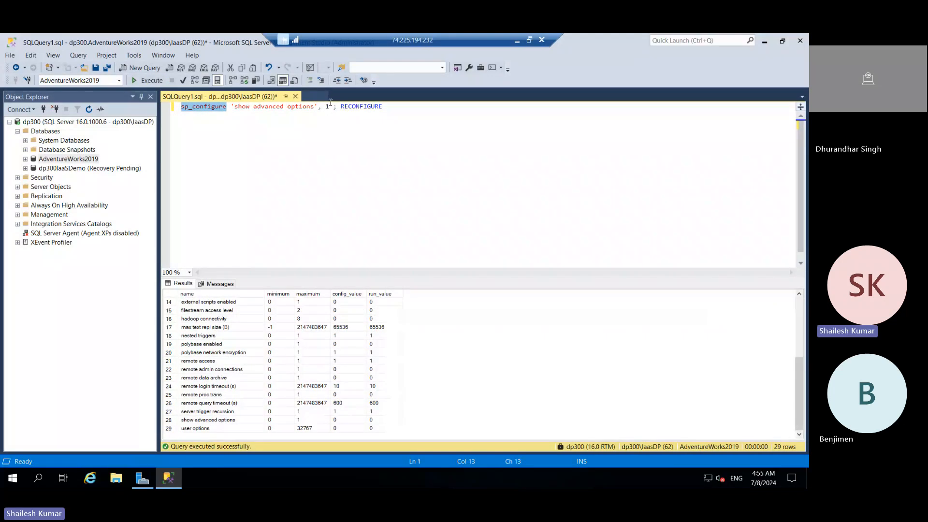
# Step: Enable advanced options on dp300 by executing sp_configure 'show advanced options', 1 followed by RECONFIGURE, each as a separate selection
pyautogui.moveTo(329, 106); pyautogui.dragTo(174, 103)
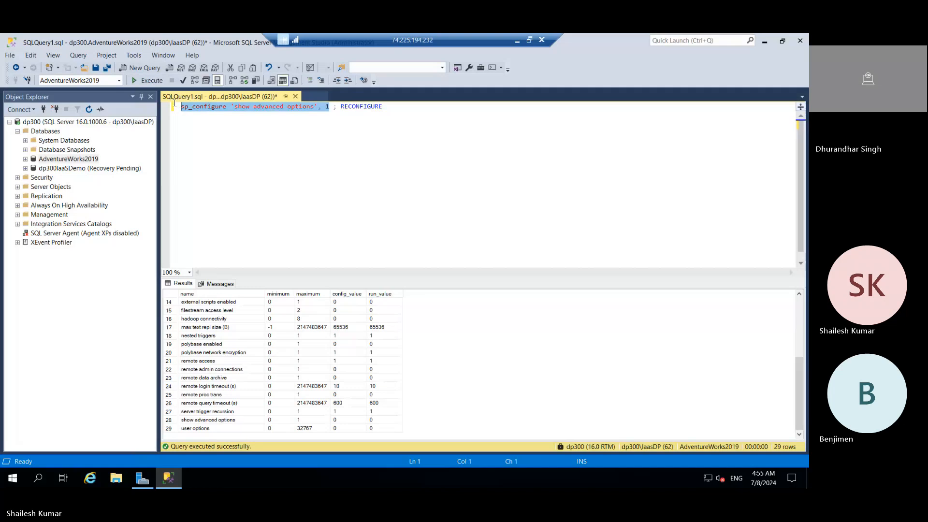
pyautogui.click(150, 83)
pyautogui.click(334, 170)
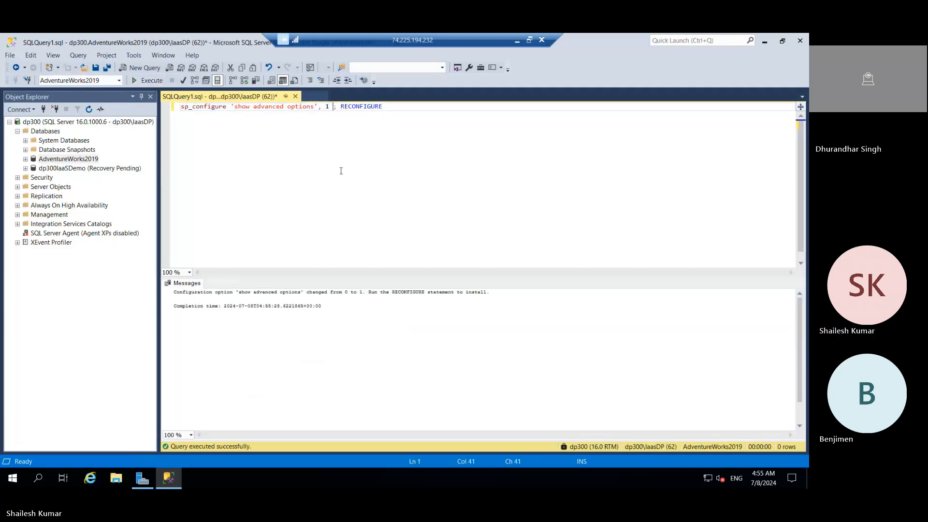
pyautogui.doubleClick(361, 107)
pyautogui.click(145, 81)
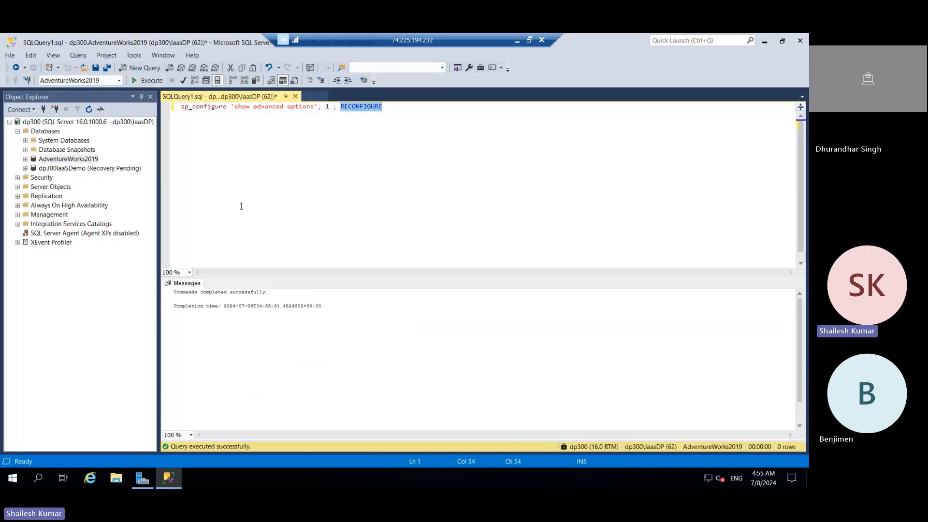
# Step: Execute only sp_configure on the dp300 server, enlarge the results area, and review the configuration options through to the end of the list
pyautogui.doubleClick(203, 106)
pyautogui.click(146, 79)
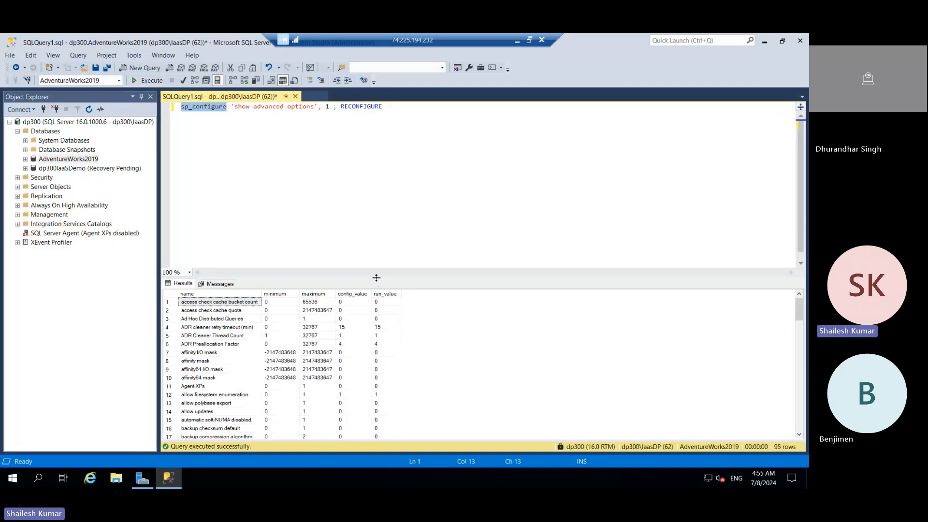
pyautogui.moveTo(376, 278); pyautogui.dragTo(417, 131)
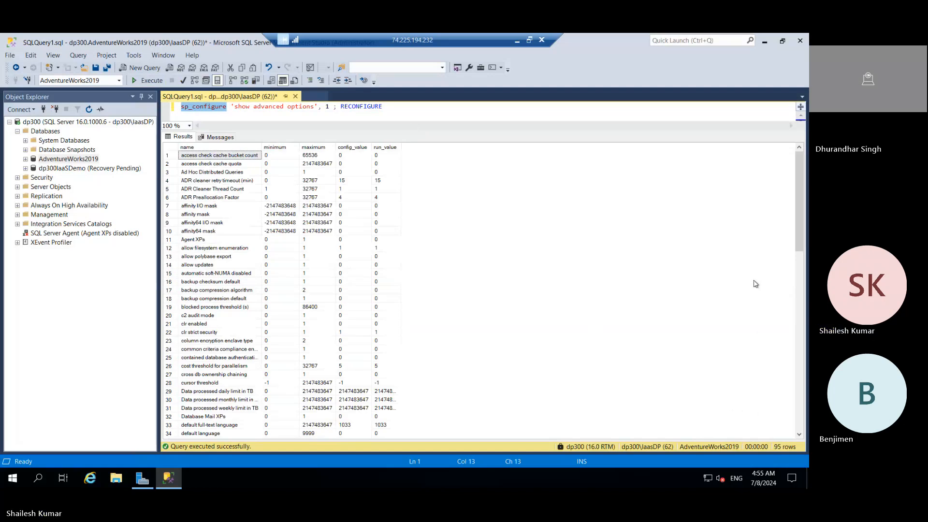
pyautogui.moveTo(800, 166); pyautogui.dragTo(803, 450)
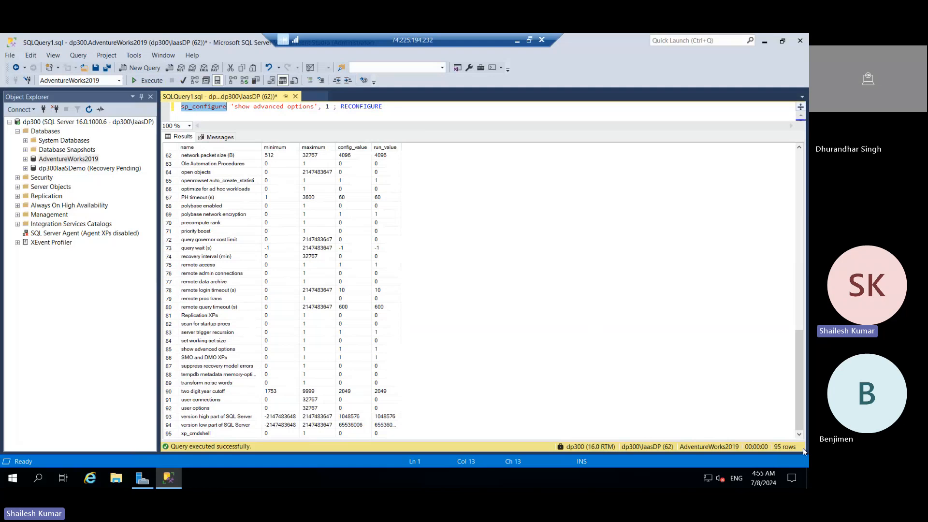
pyautogui.click(516, 40)
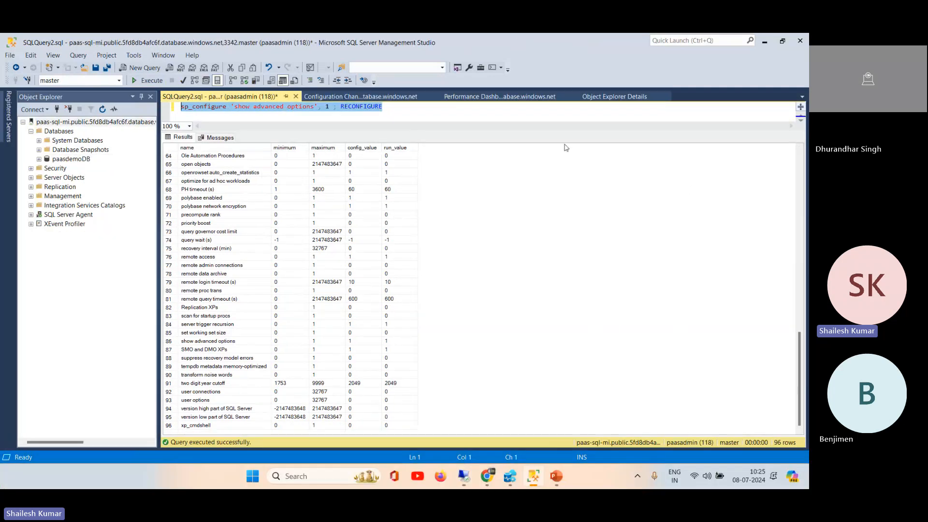
pyautogui.click(321, 476)
pyautogui.write('s')
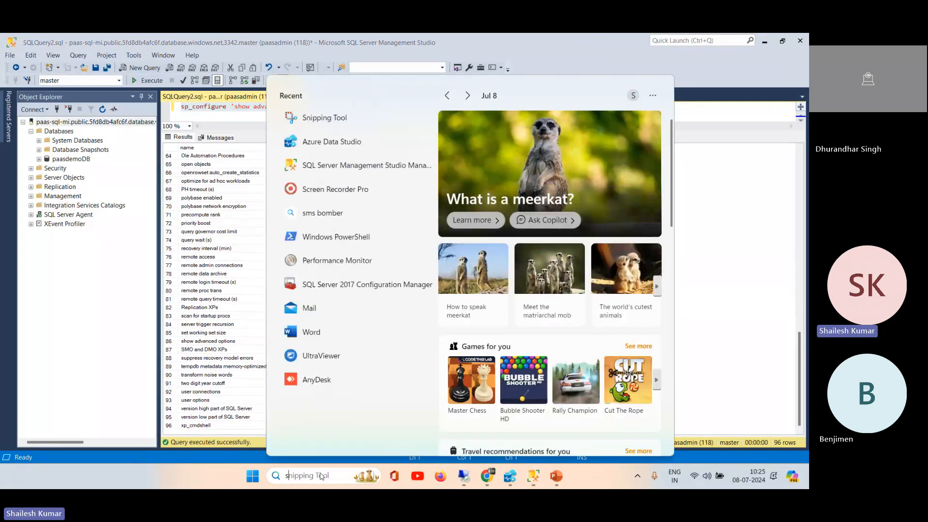
pyautogui.press('Escape')
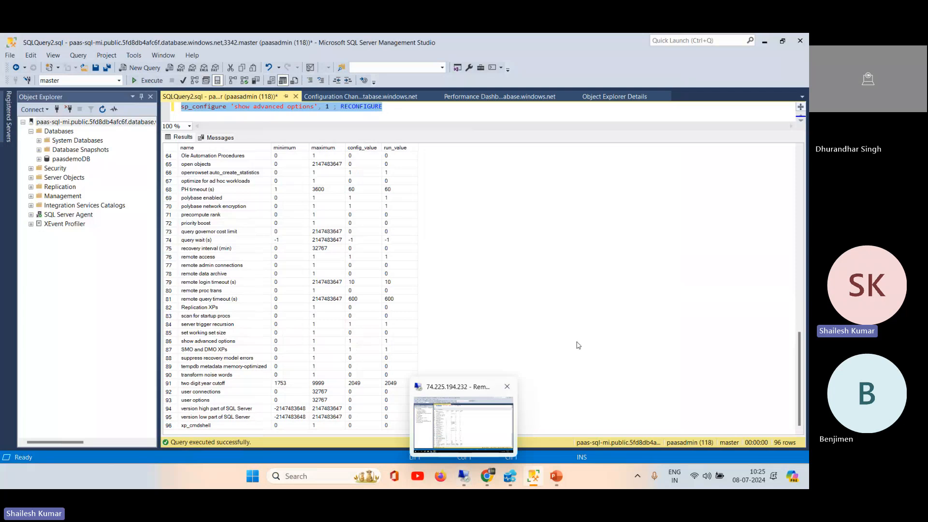
# Step: Set the local Management Studio aside and open the R@ilTel desktop folder in File Explorer
pyautogui.click(764, 41)
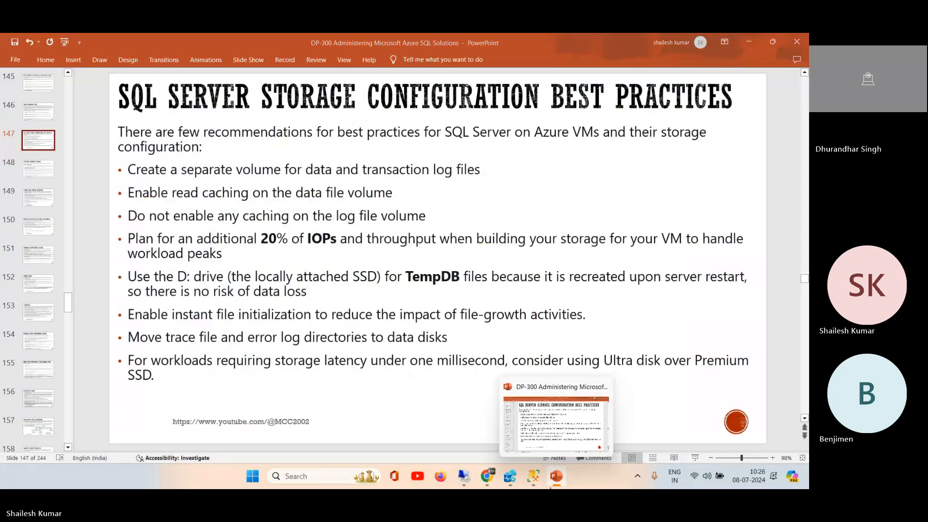
pyautogui.press('super+e')
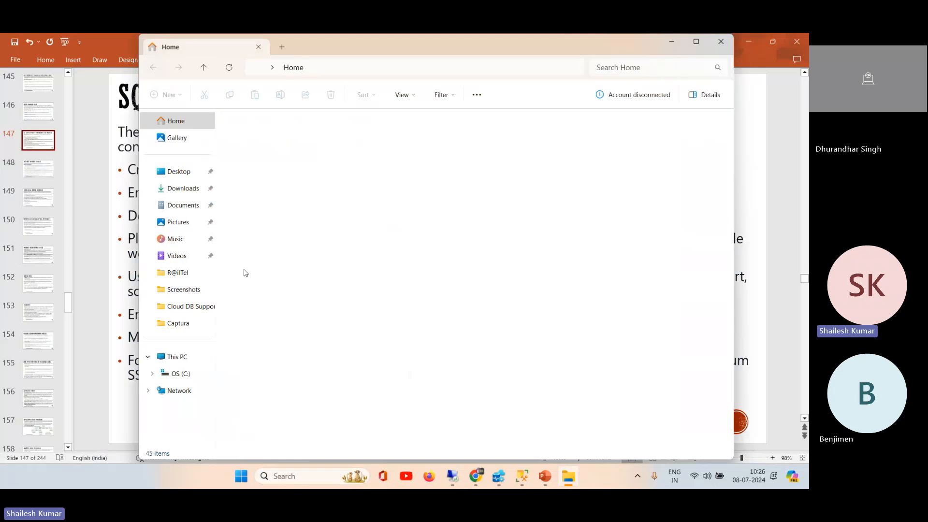
pyautogui.click(189, 310)
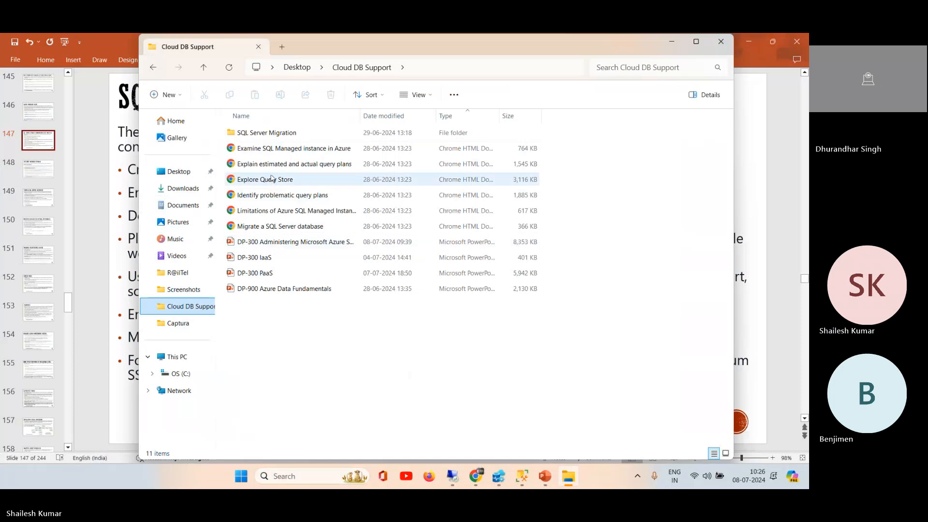
pyautogui.click(180, 279)
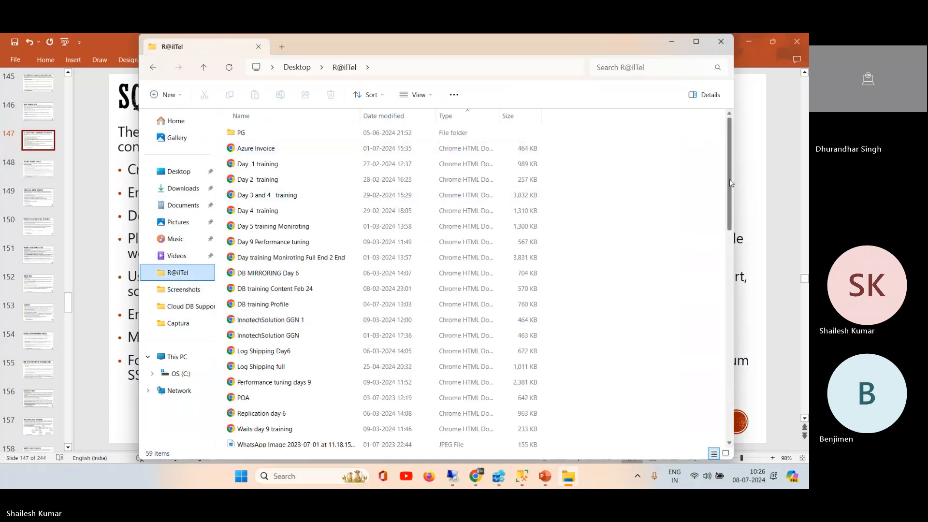
# Step: Widen the file name column, find the "SQL Server Performance tuning" presentation in the R@ilTel folder, and open it in PowerPoint
pyautogui.moveTo(729, 179); pyautogui.dragTo(712, 267)
pyautogui.scroll(-2, 713, 267)
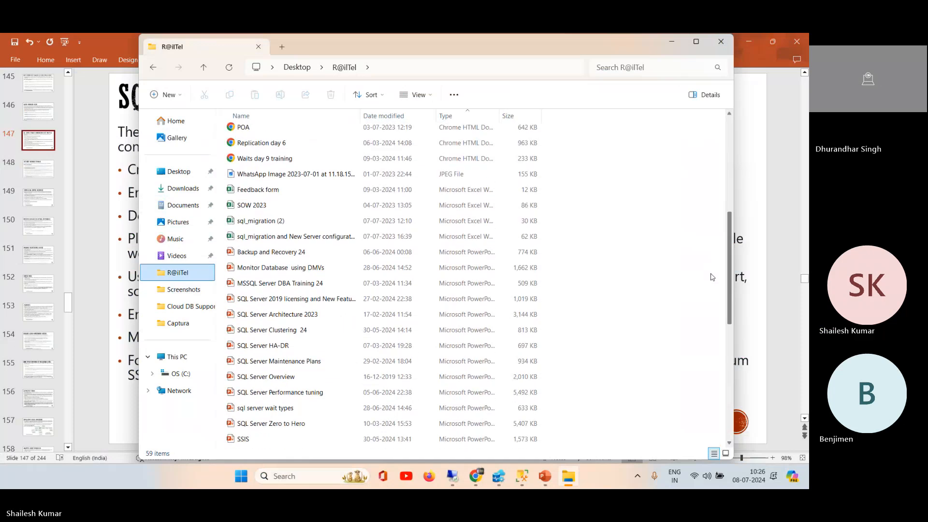
pyautogui.scroll(-2, 711, 292)
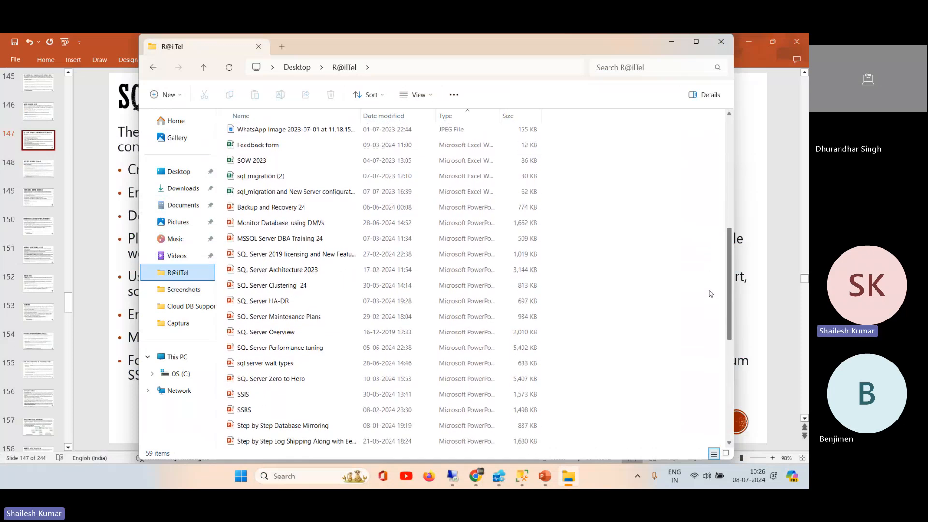
pyautogui.scroll(-2, 711, 296)
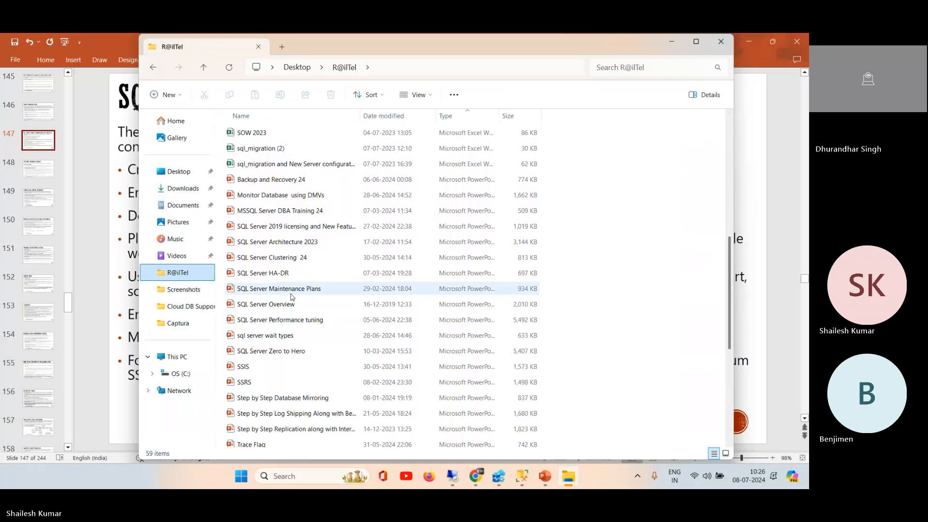
pyautogui.moveTo(361, 120); pyautogui.dragTo(427, 127)
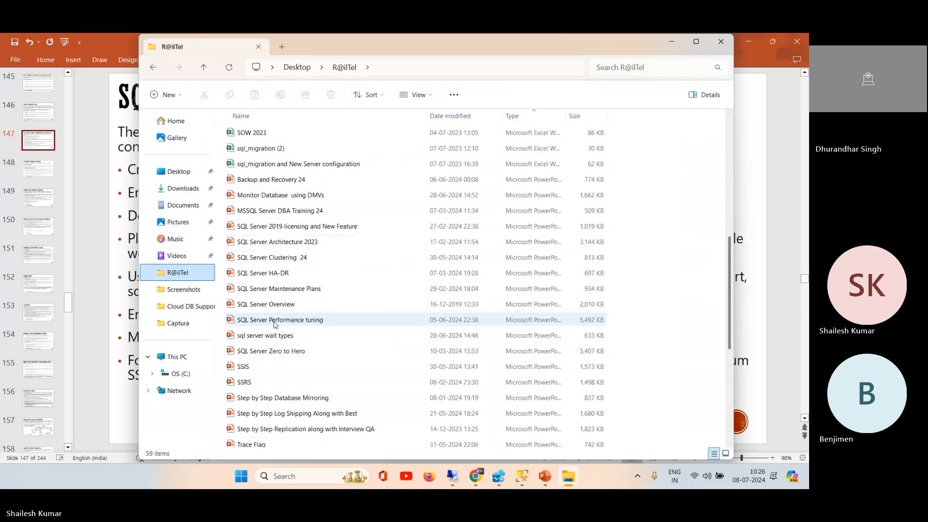
pyautogui.doubleClick(274, 323)
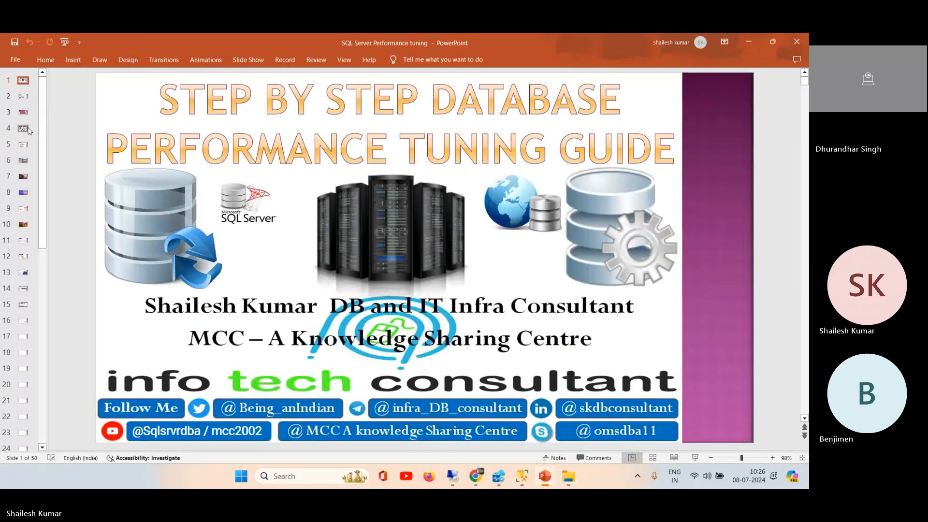
# Step: Look through the presentation from the slide on improving DB server performance to the DMO Categories slide, and put it away
pyautogui.click(23, 128)
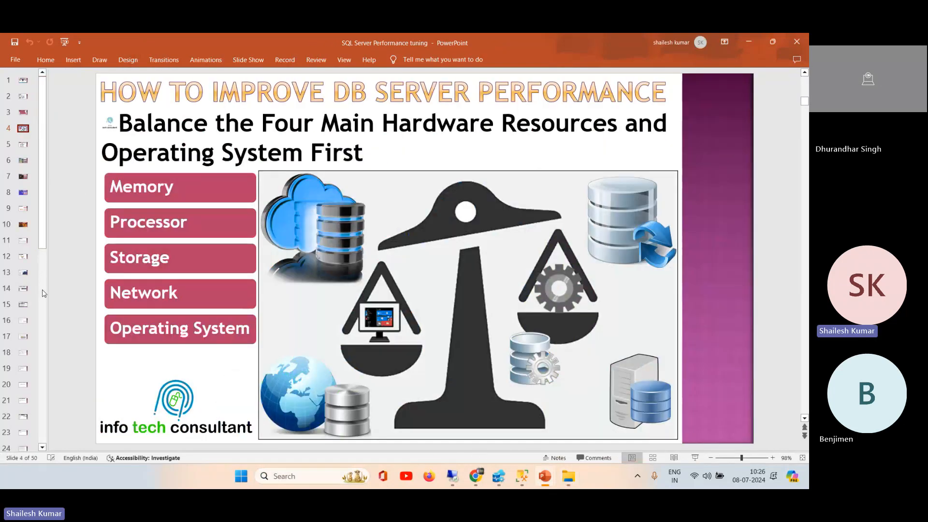
pyautogui.press('Down')
pyautogui.press('Down')
pyautogui.press('Down')
pyautogui.press('Down')
pyautogui.press('Down')
pyautogui.press('Down')
pyautogui.press('Down')
pyautogui.press('Down')
pyautogui.press('Down')
pyautogui.press('Down')
pyautogui.press('Down')
pyautogui.press('Down')
pyautogui.press('Down')
pyautogui.press('Down')
pyautogui.press('Down')
pyautogui.press('Down')
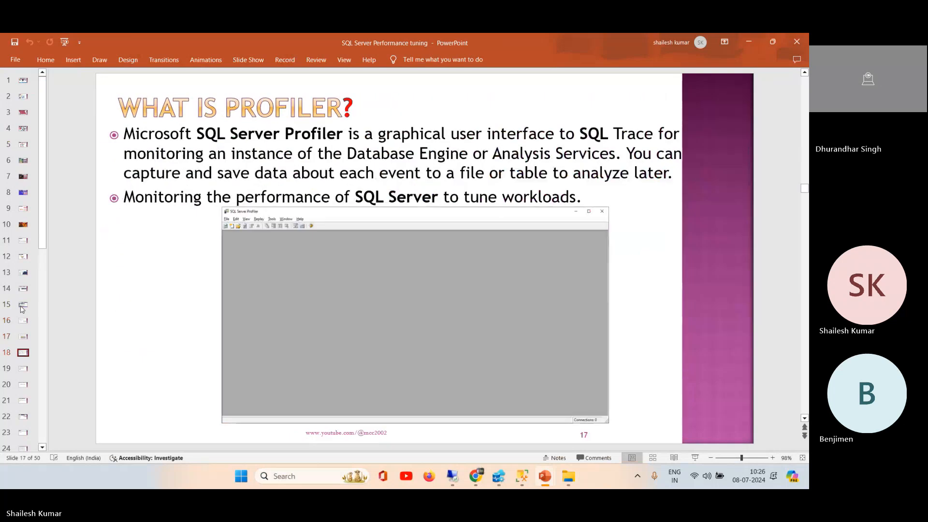
pyautogui.press('Down')
pyautogui.press('Down')
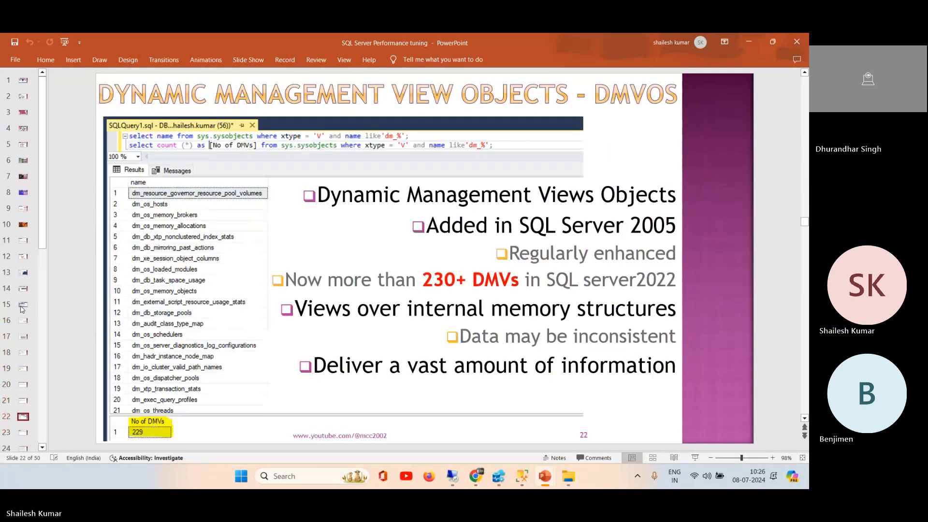
pyautogui.press('Down')
pyautogui.press('Down')
pyautogui.press('Down')
pyautogui.press('Down')
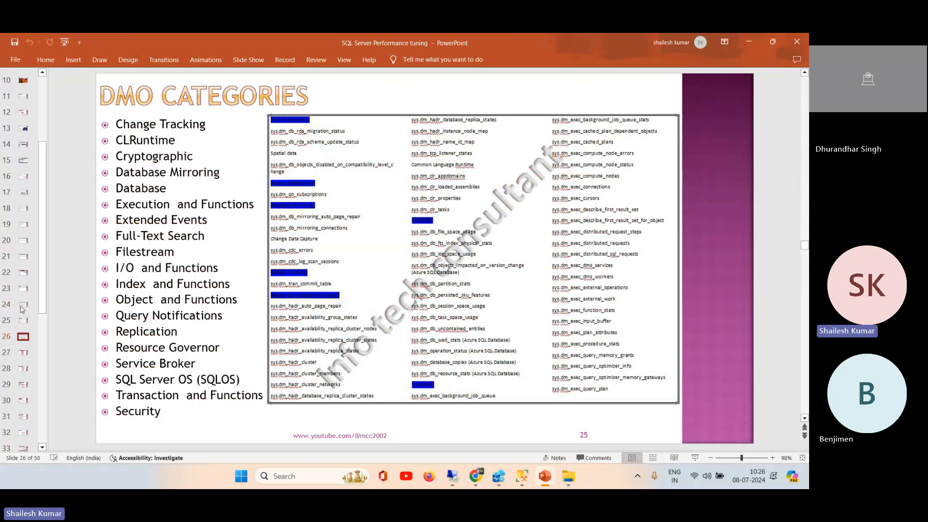
pyautogui.click(750, 41)
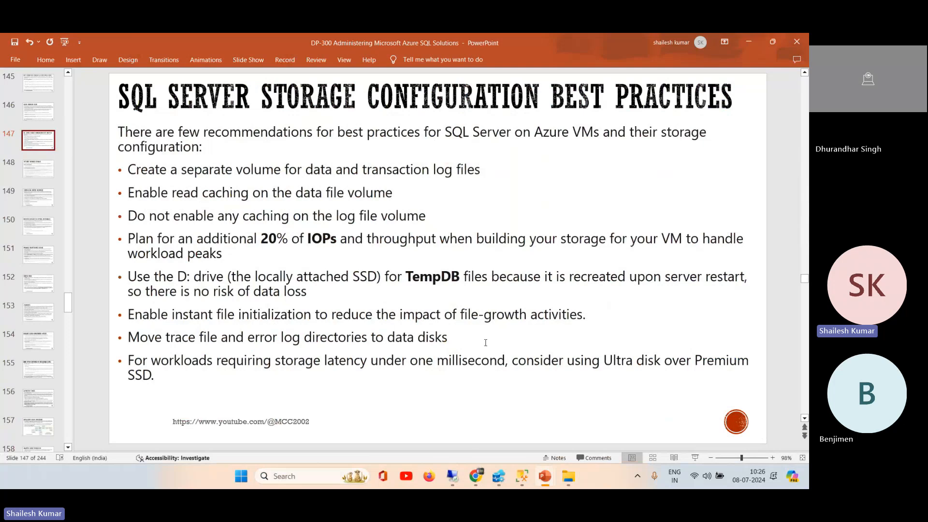
# Step: Switch back to the dp300 Remote Desktop session and locate the min and max server memory rows in the sp_configure results
pyautogui.click(453, 477)
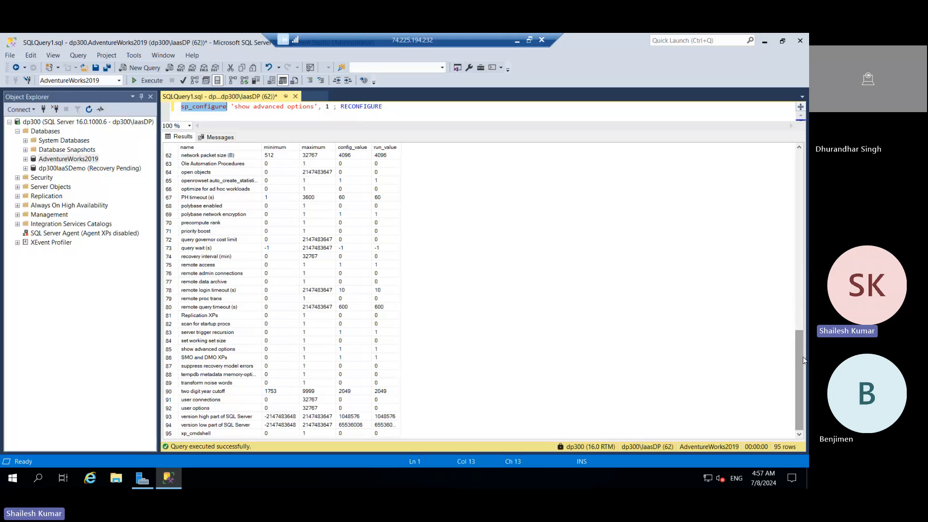
pyautogui.moveTo(803, 360); pyautogui.dragTo(777, 153)
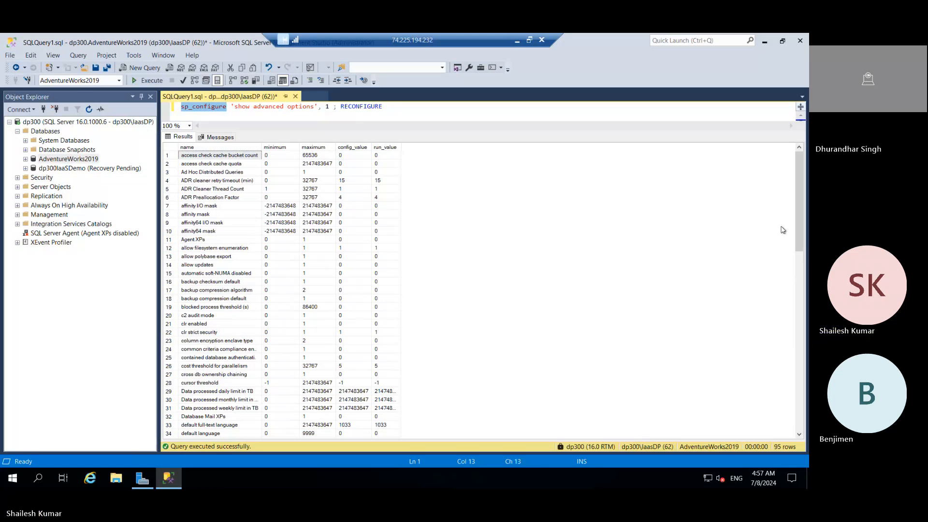
pyautogui.moveTo(800, 228); pyautogui.dragTo(801, 326)
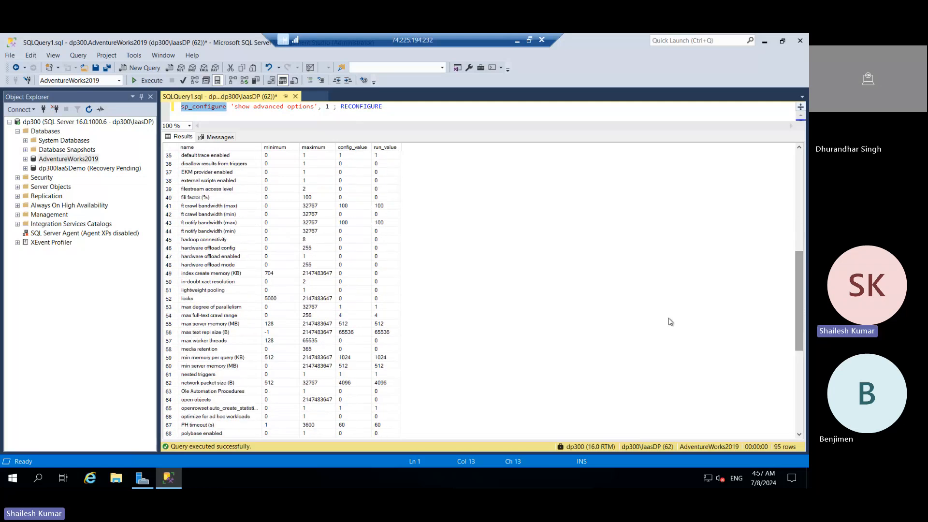
pyautogui.click(194, 368)
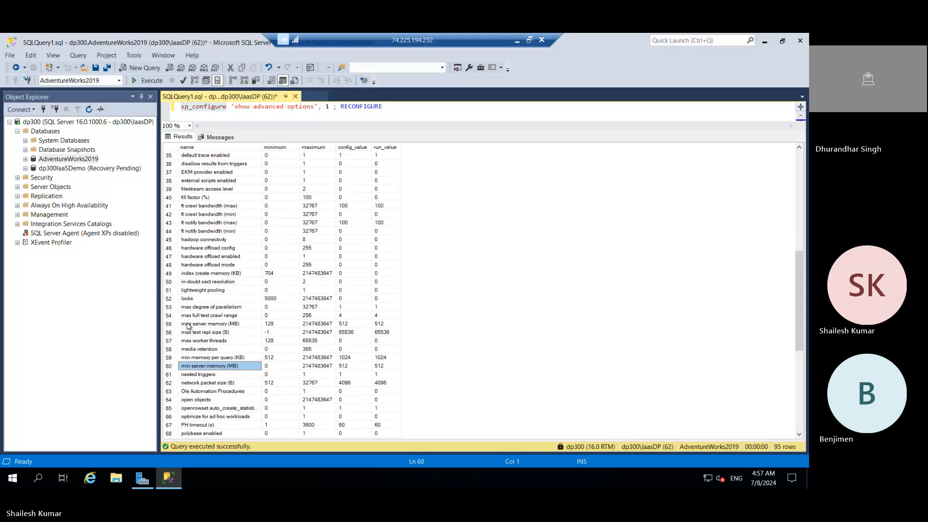
pyautogui.click(187, 325)
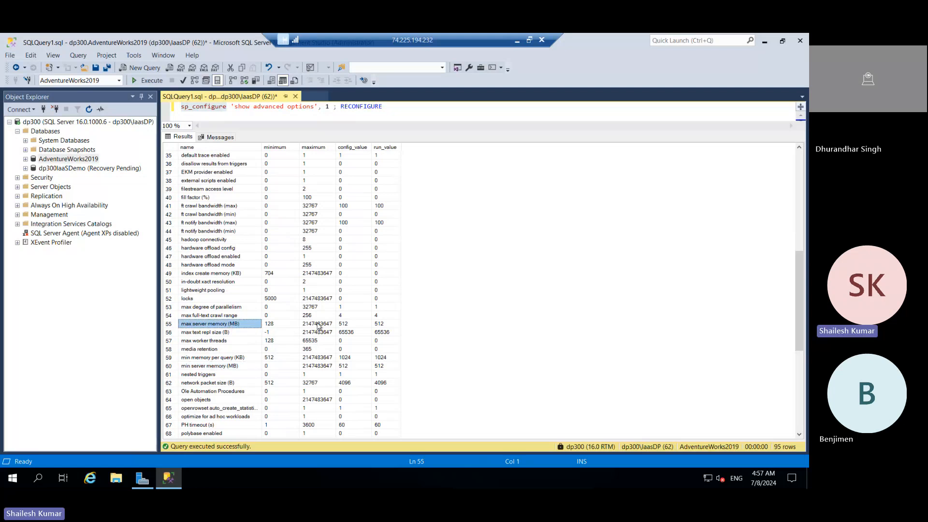
# Step: Examine the maximum, configured and running values of max server memory (MB), and the configured value of min memory per query (KB)
pyautogui.click(318, 324)
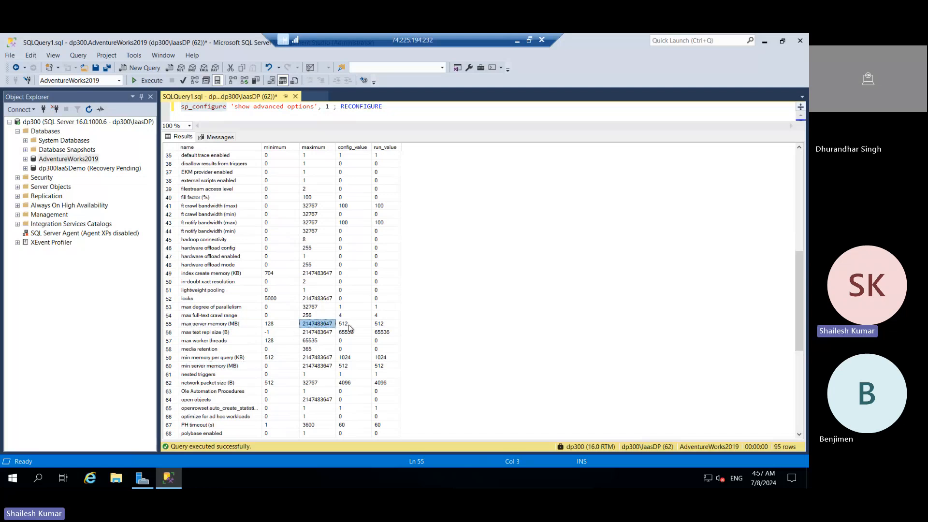
pyautogui.click(351, 325)
pyautogui.click(385, 325)
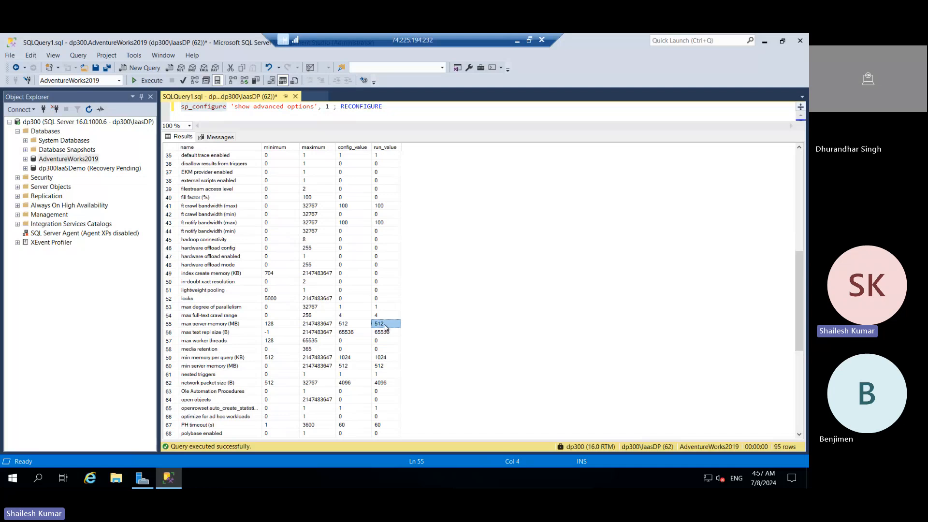
pyautogui.click(344, 325)
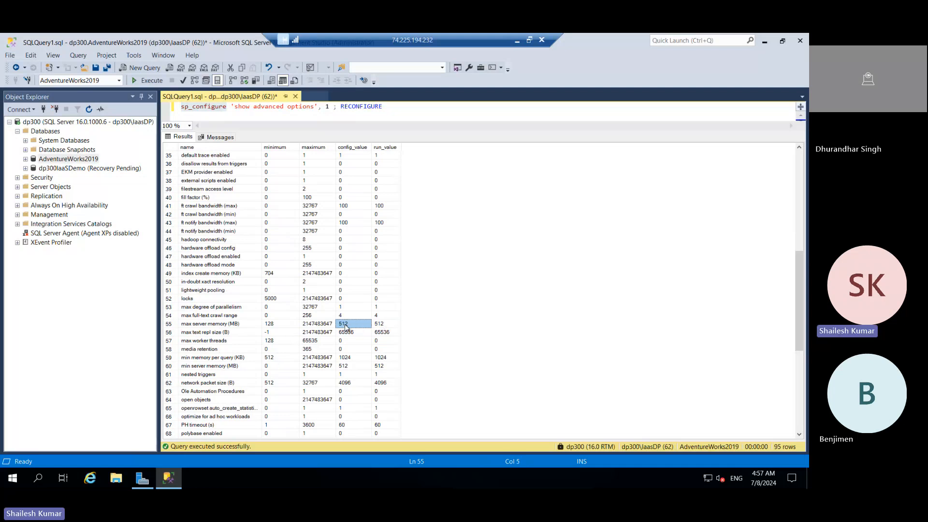
pyautogui.click(381, 326)
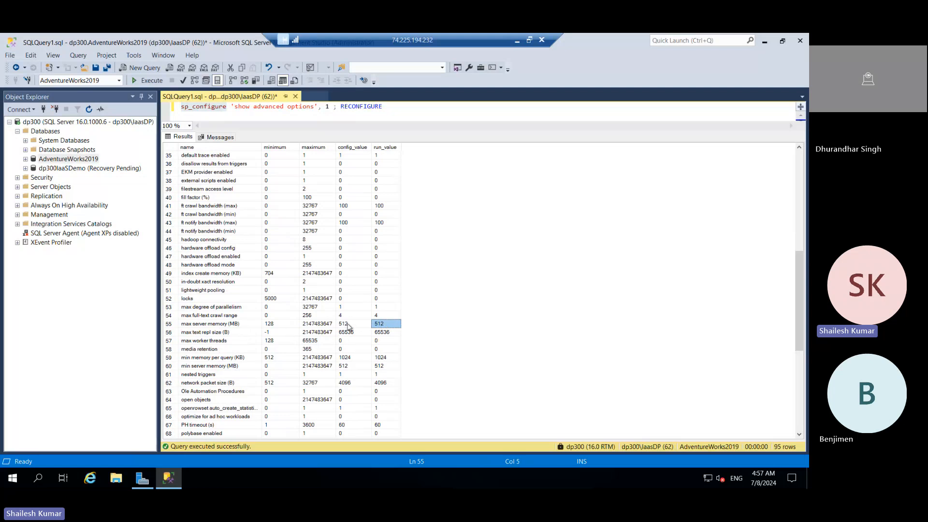
pyautogui.click(352, 360)
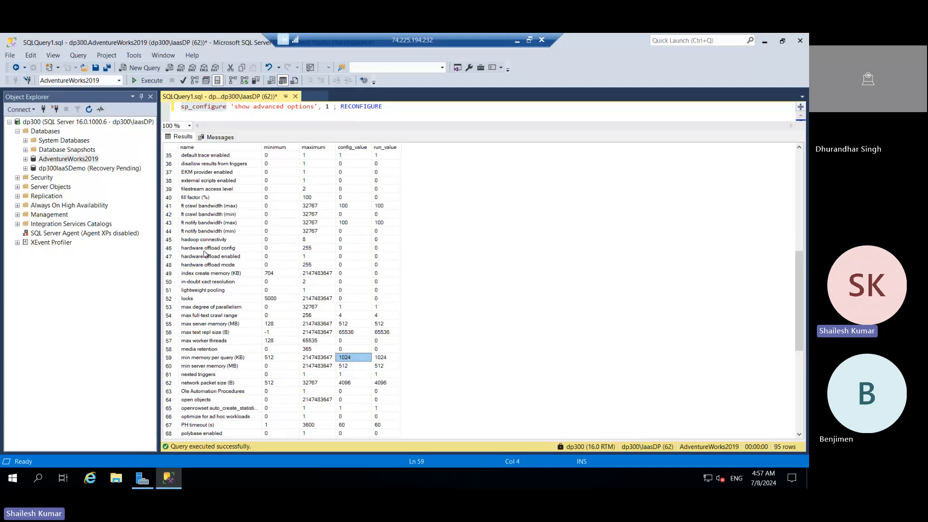
# Step: Examine the fill factor (%) option and look through the remaining server configuration options from both ends of the list
pyautogui.click(195, 199)
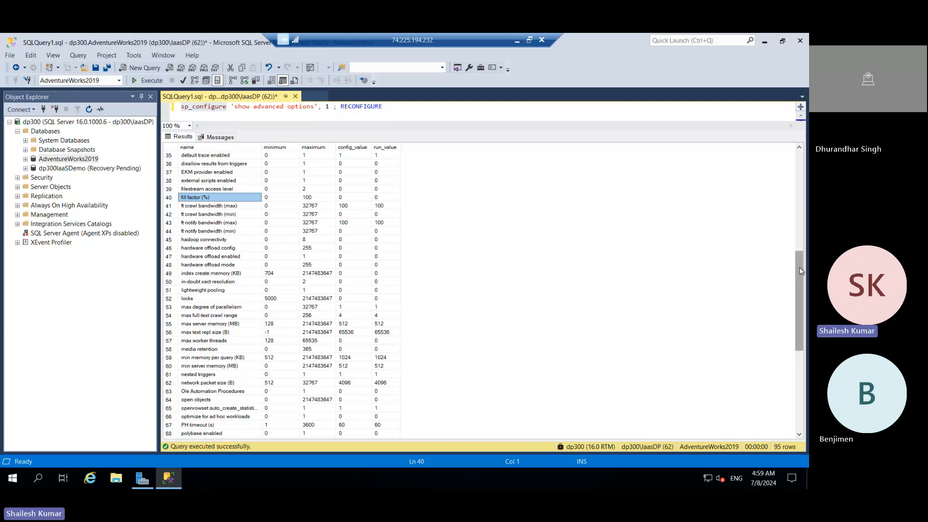
pyautogui.moveTo(799, 270); pyautogui.dragTo(794, 362)
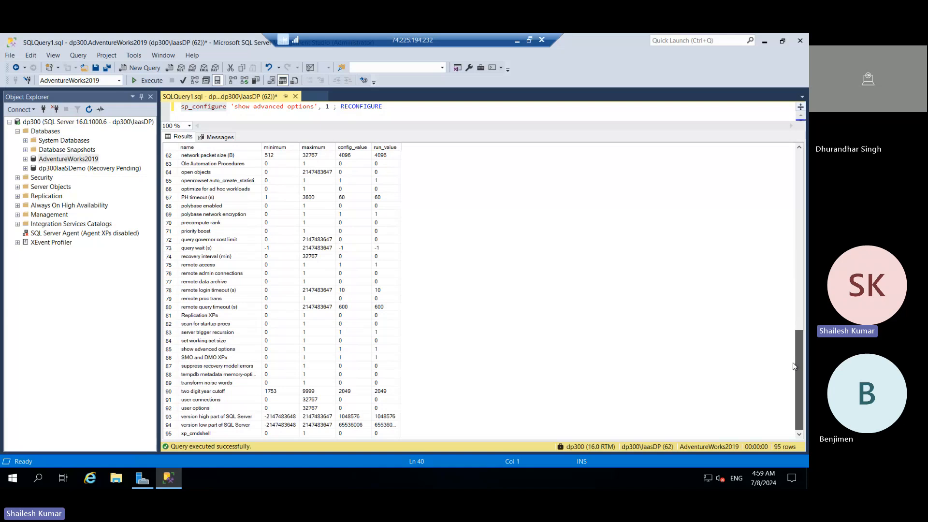
pyautogui.scroll(9, 777, 313)
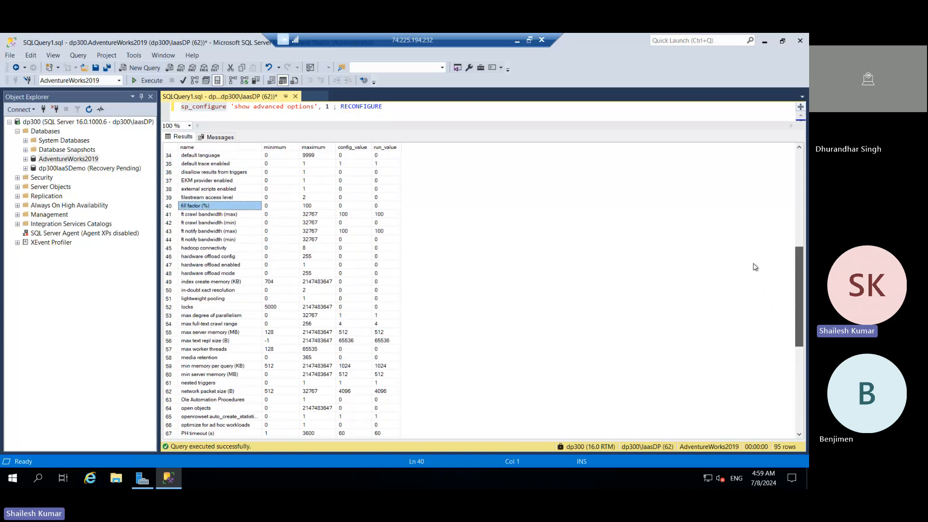
pyautogui.scroll(11, 756, 267)
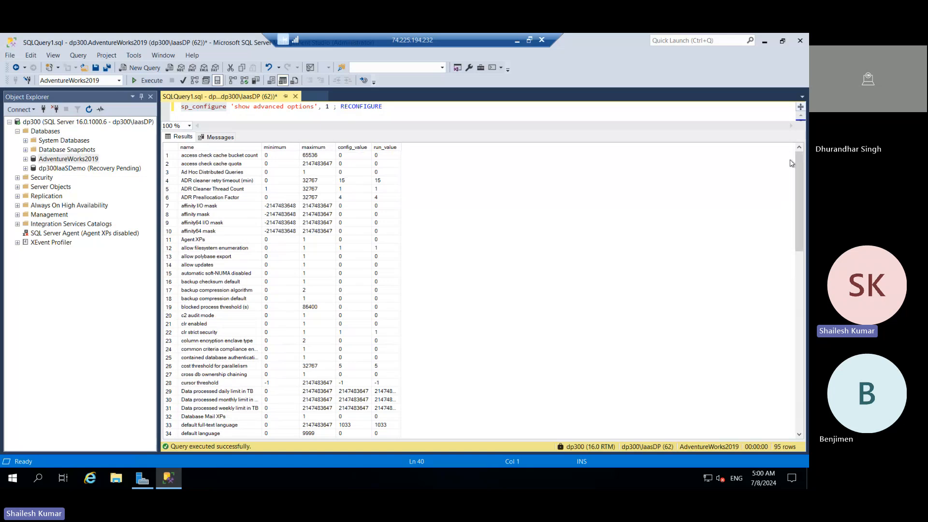
pyautogui.moveTo(798, 165); pyautogui.dragTo(796, 276)
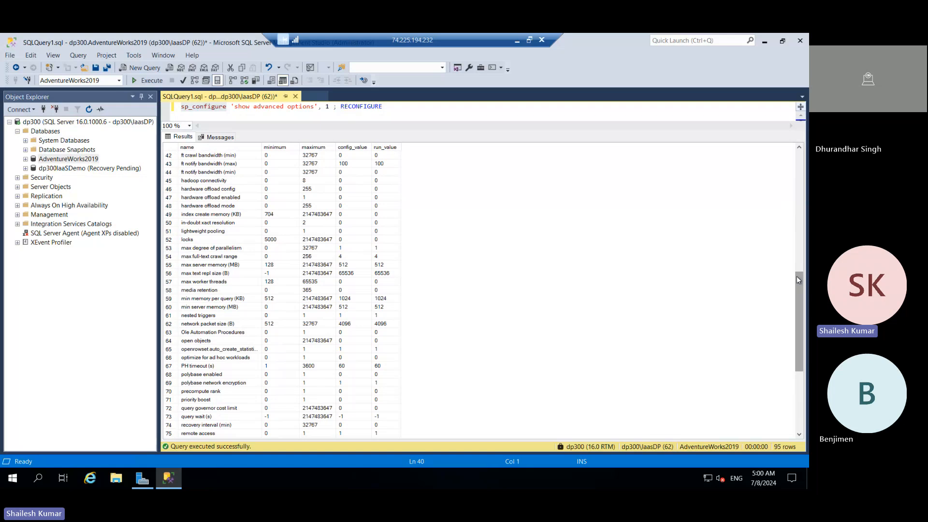
# Step: Examine max degree of parallelism in the sp_configure results and among the advanced properties of the dp300 server
pyautogui.click(187, 249)
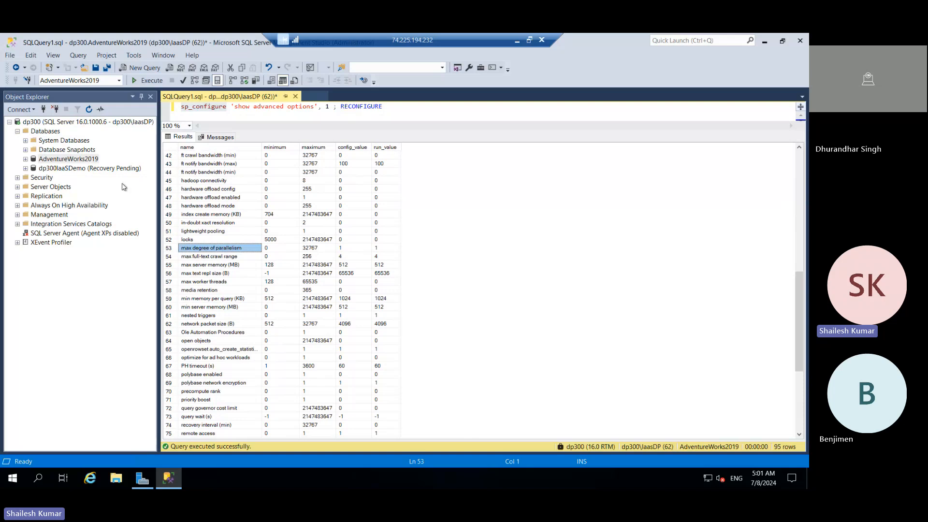
pyautogui.click(82, 124)
pyautogui.rightClick(82, 123)
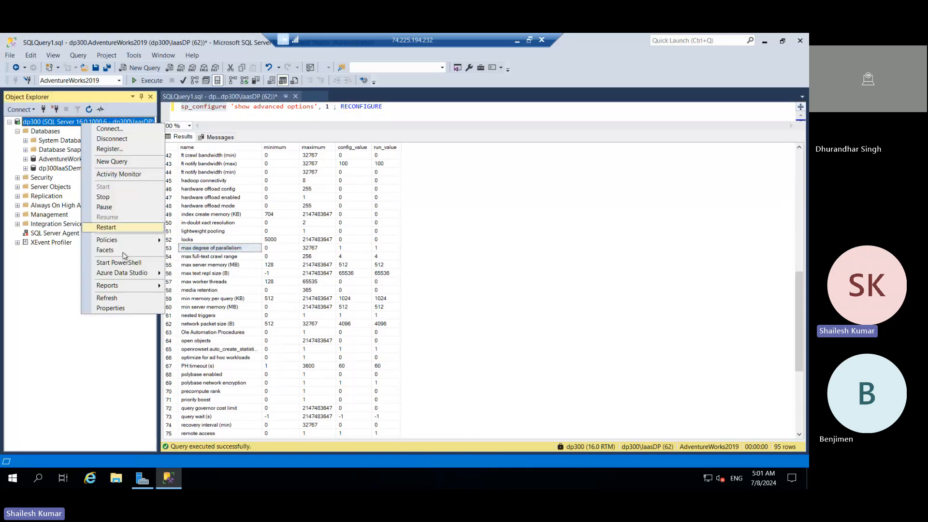
pyautogui.click(111, 307)
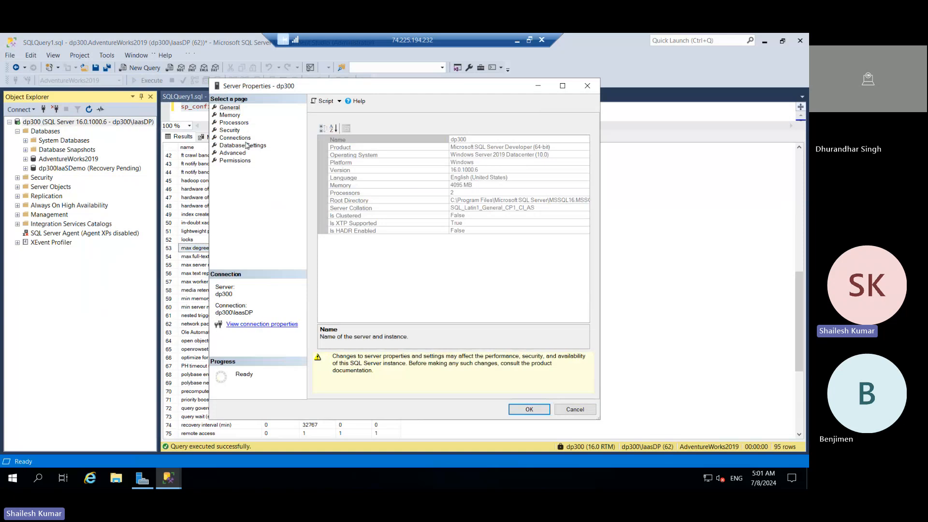
pyautogui.click(232, 153)
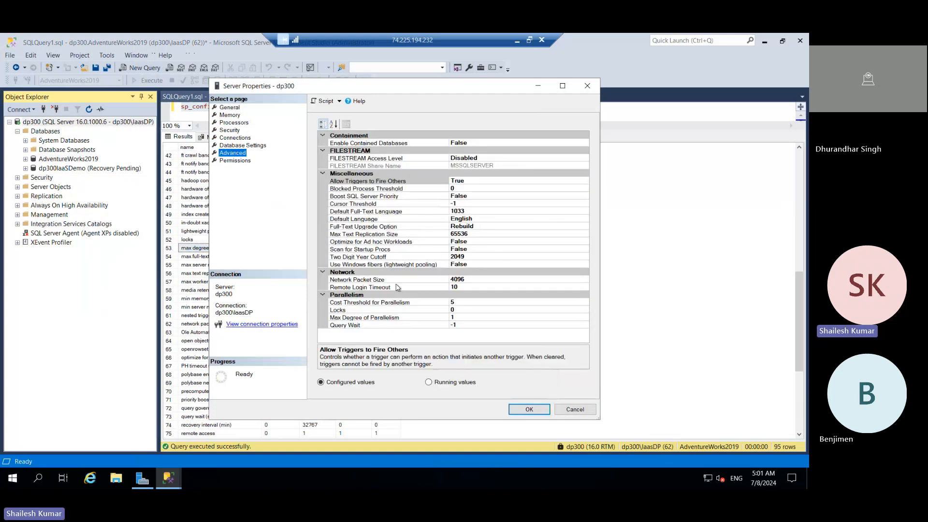
pyautogui.click(340, 318)
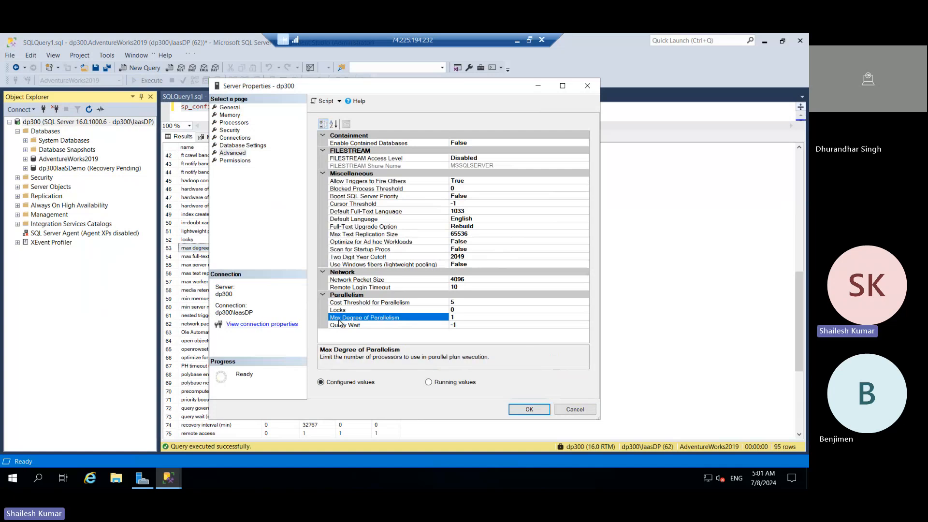
# Step: Review the memory and processor settings in the dp300 server properties, expand the ALL processor node, and close the properties
pyautogui.click(227, 108)
pyautogui.click(226, 115)
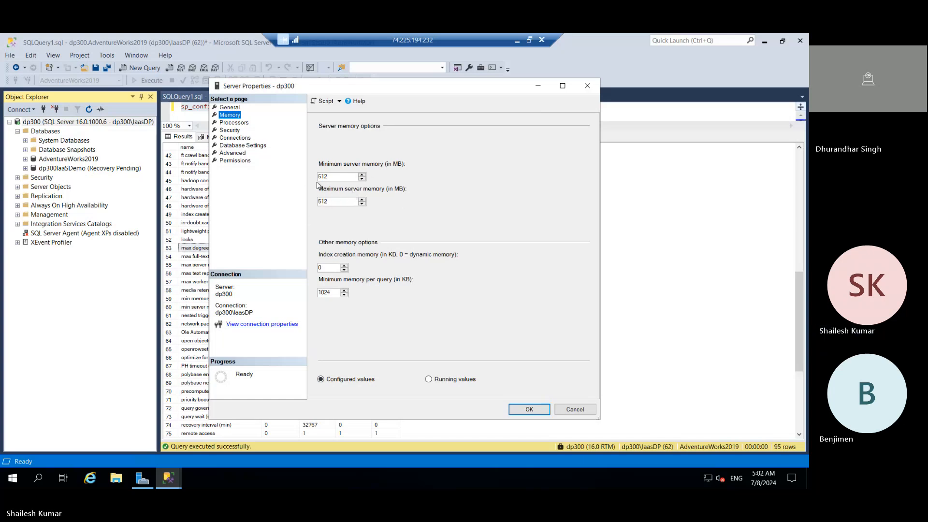
pyautogui.click(235, 124)
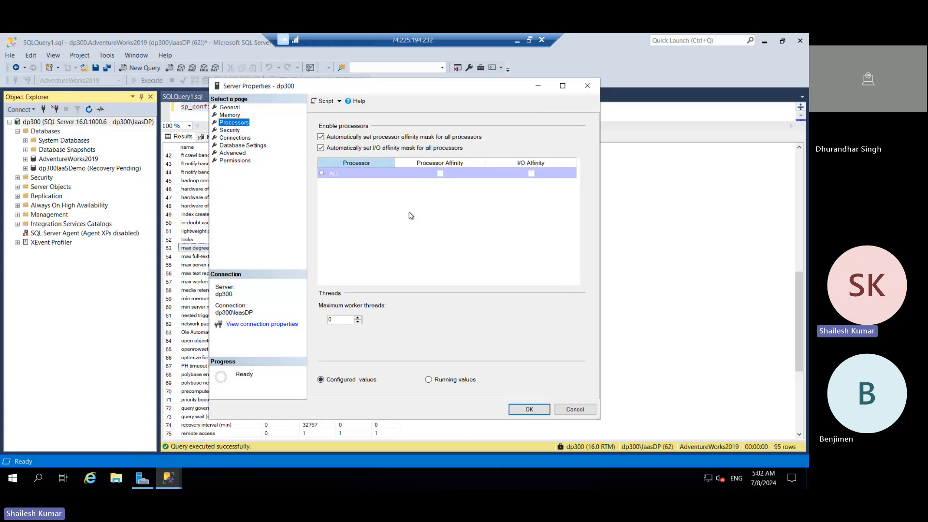
pyautogui.click(322, 173)
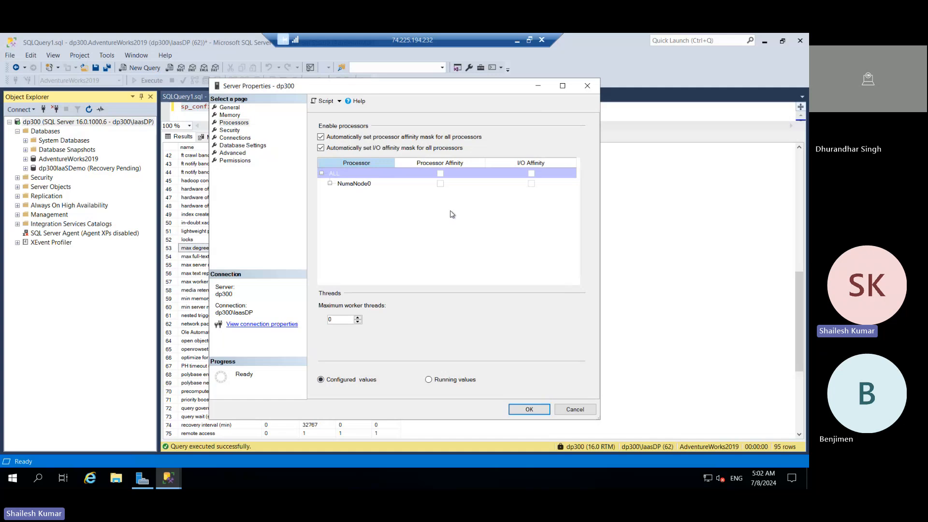
pyautogui.click(588, 90)
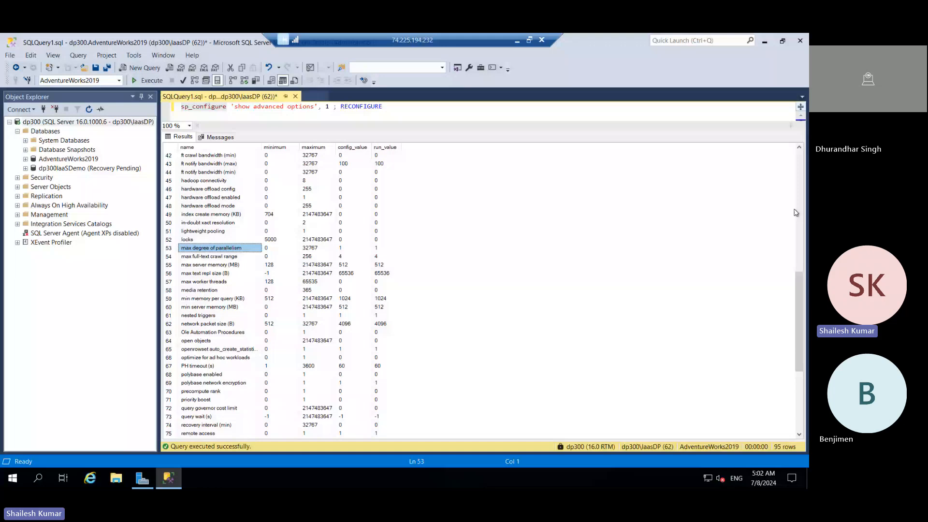
# Step: Enlarge the query editor area and add a new line below the sp_configure statement
pyautogui.moveTo(420, 131); pyautogui.dragTo(419, 152)
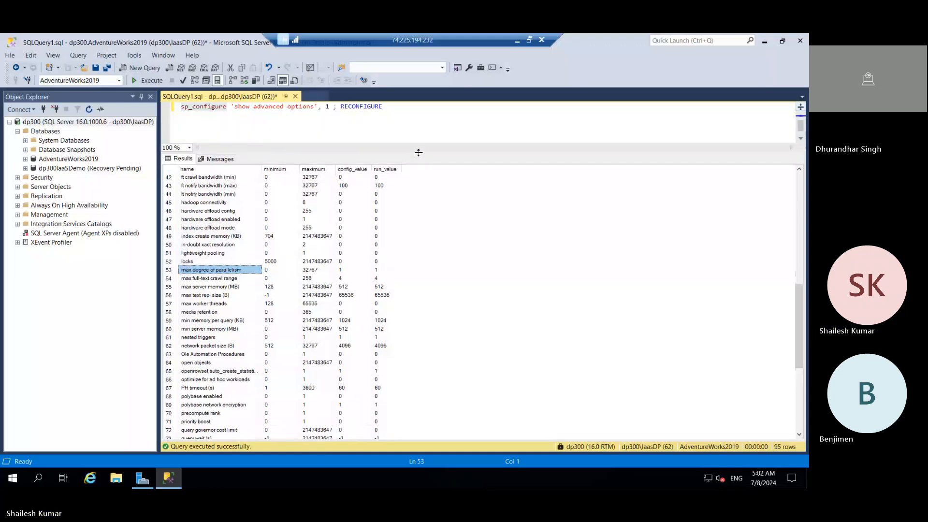
pyautogui.click(395, 114)
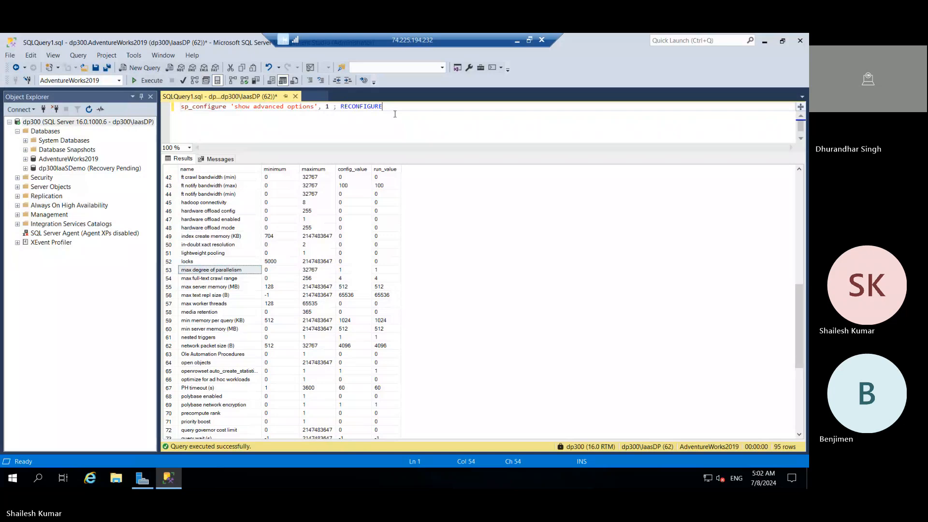
pyautogui.press('Return')
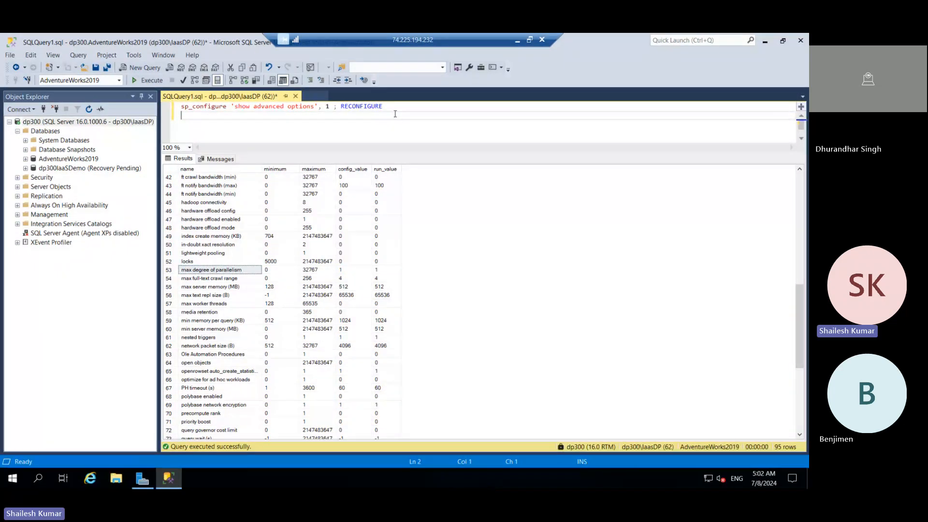
# Step: Locate the Database Mail XPs option in the sp_configure results
pyautogui.click(798, 194)
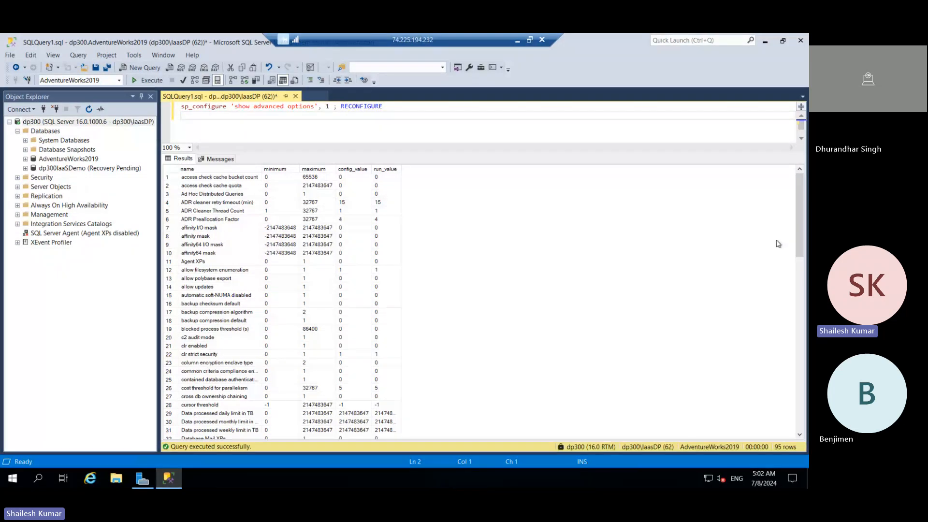
pyautogui.click(803, 257)
pyautogui.scroll(-3, 802, 239)
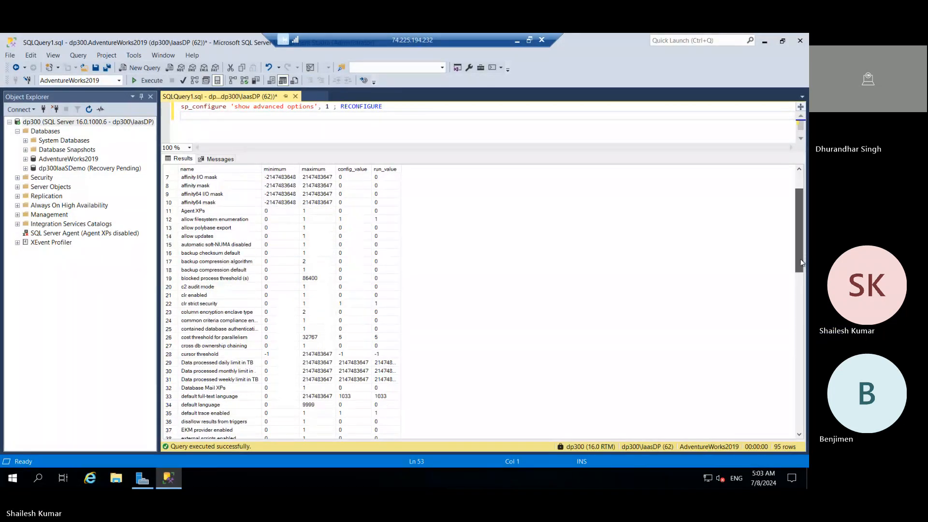
pyautogui.click(212, 364)
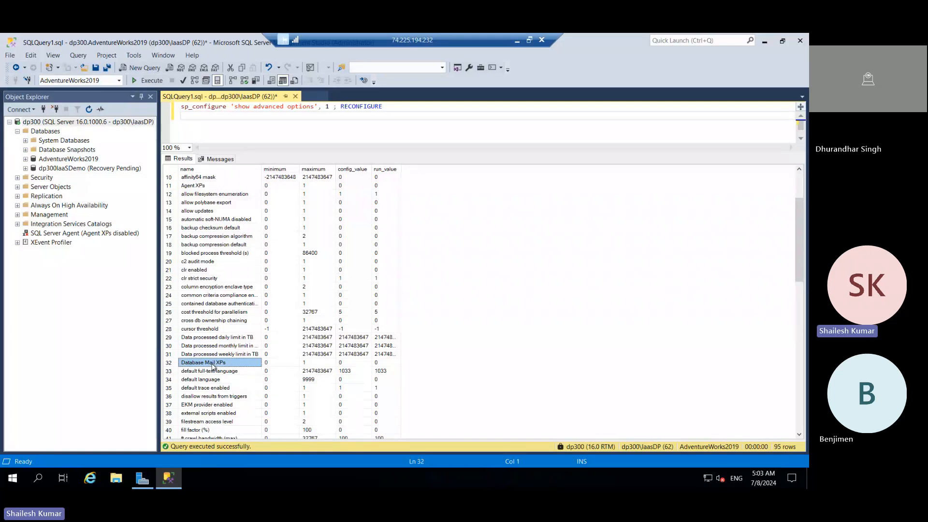
pyautogui.moveTo(168, 478)
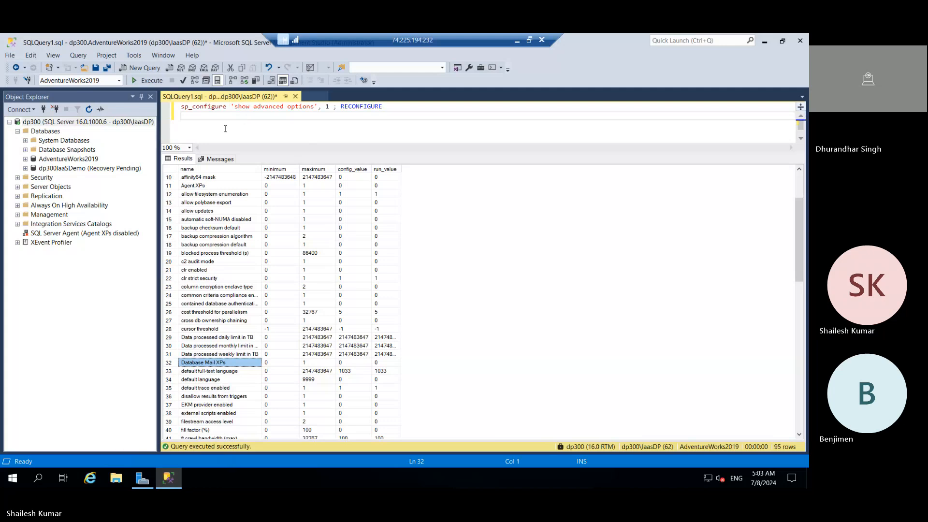
# Step: Write the query "select * from sys.configurations" below the sp_configure statement
pyautogui.click(225, 129)
pyautogui.press('Return')
pyautogui.press('Return')
pyautogui.write('select')
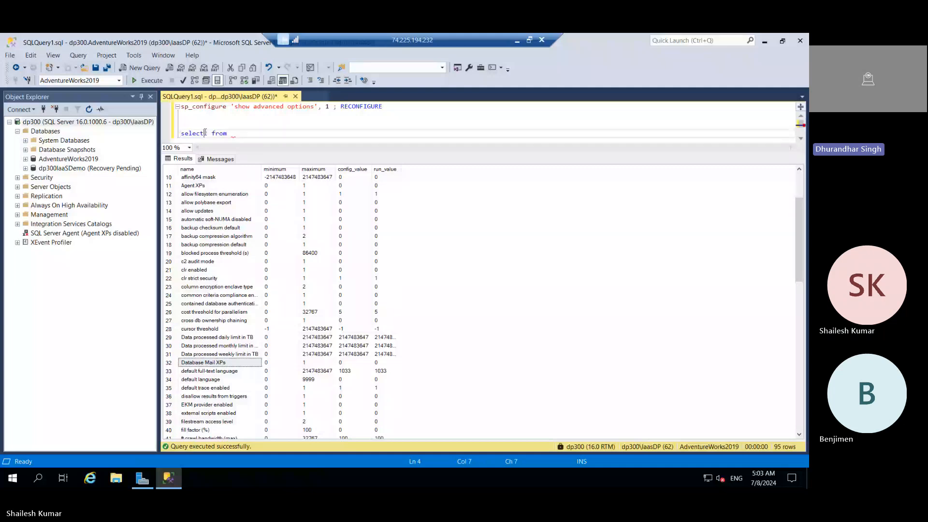
pyautogui.write('* from')
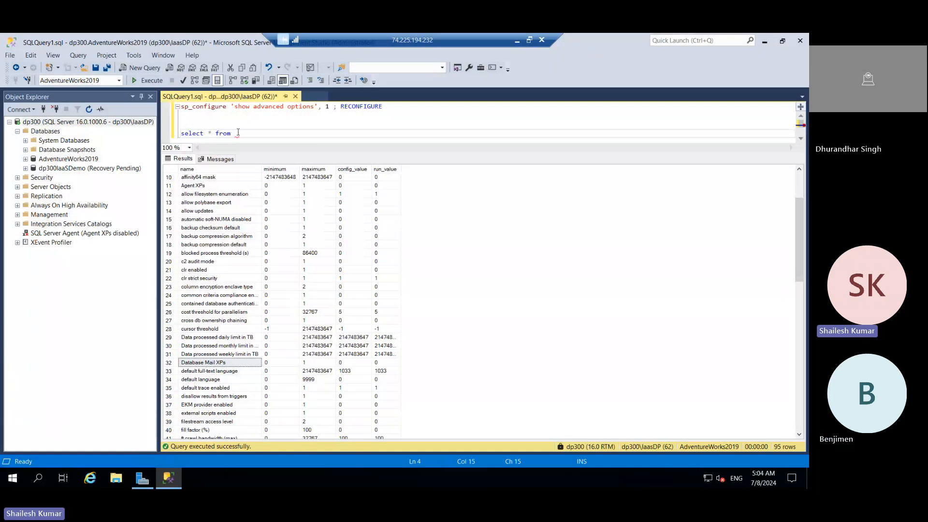
pyautogui.write('sys')
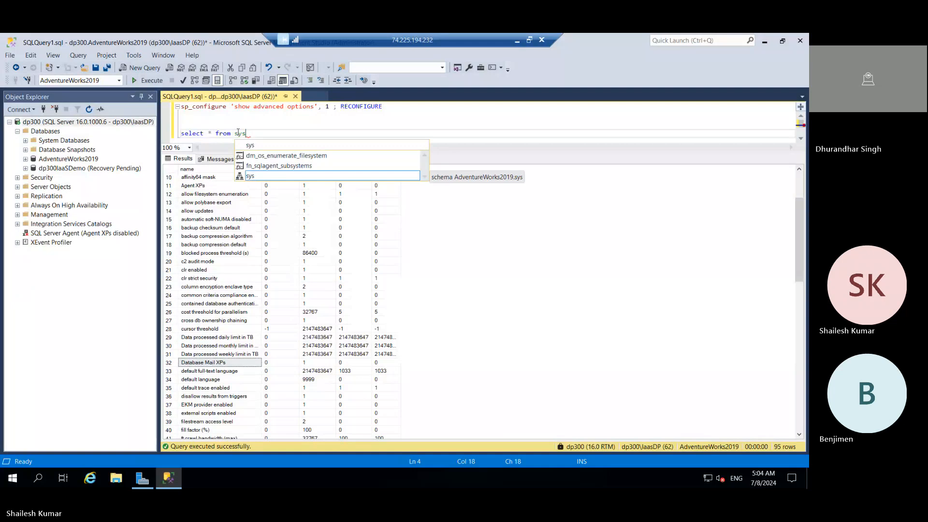
pyautogui.write('.con')
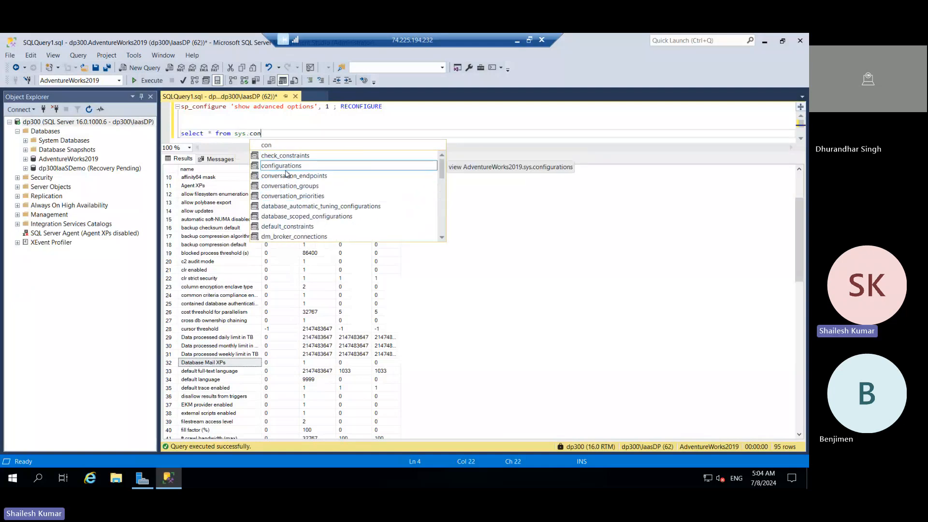
pyautogui.press('Tab')
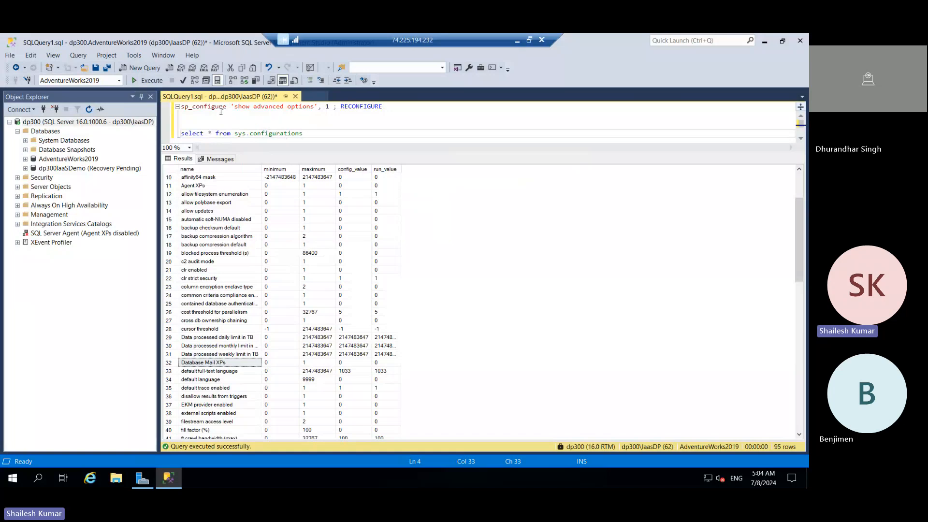
# Step: Run only the sys.configurations query and widen the description column in its results
pyautogui.moveTo(205, 109)
pyautogui.moveTo(310, 133); pyautogui.dragTo(180, 133)
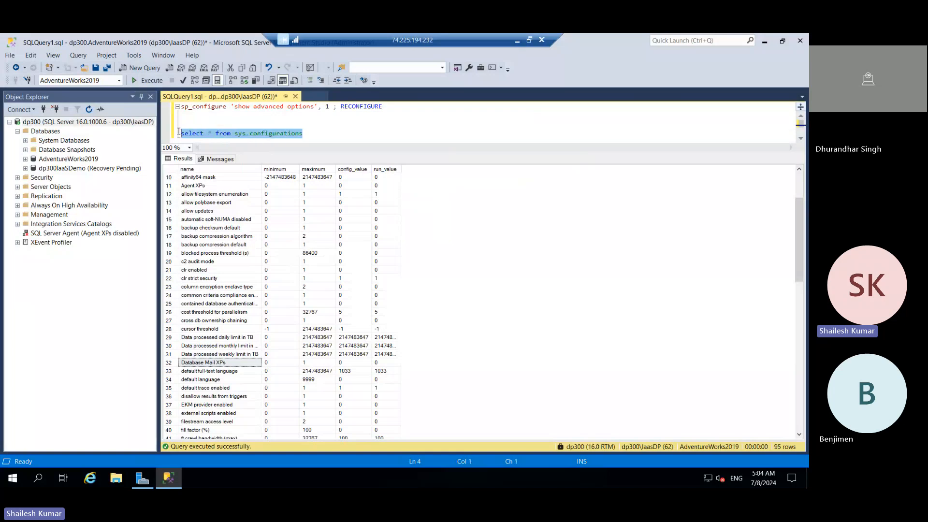
pyautogui.click(147, 81)
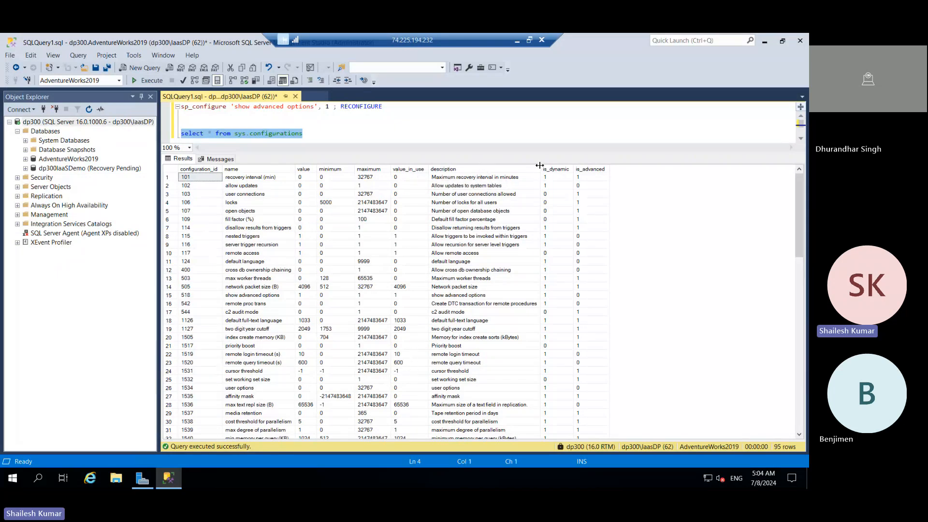
pyautogui.moveTo(539, 166); pyautogui.dragTo(548, 166)
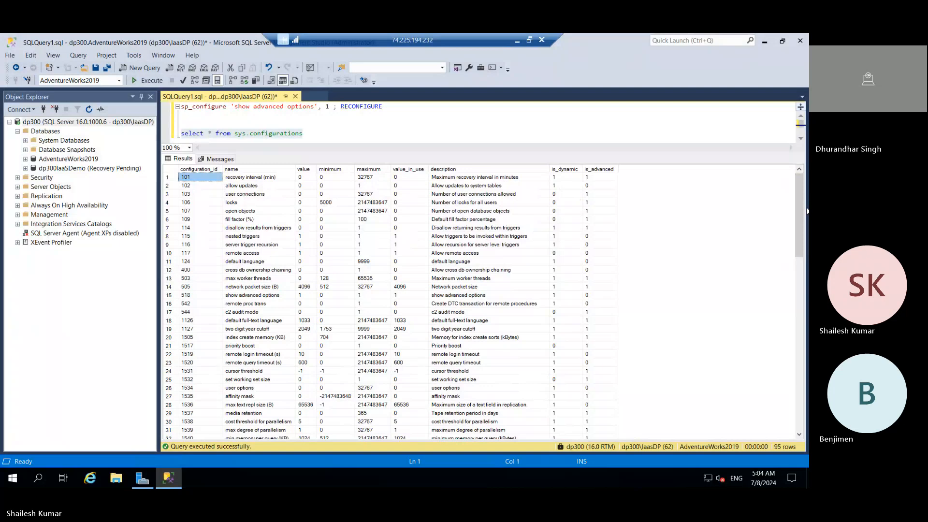
# Step: Examine the Database Mail XPs row and look through the rest of the sys.configurations results
pyautogui.moveTo(807, 212); pyautogui.dragTo(807, 375)
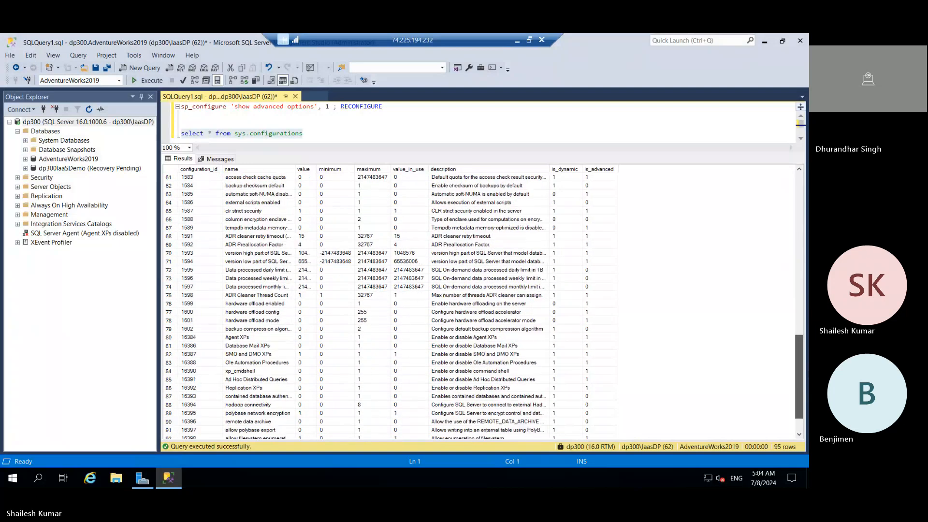
pyautogui.click(169, 346)
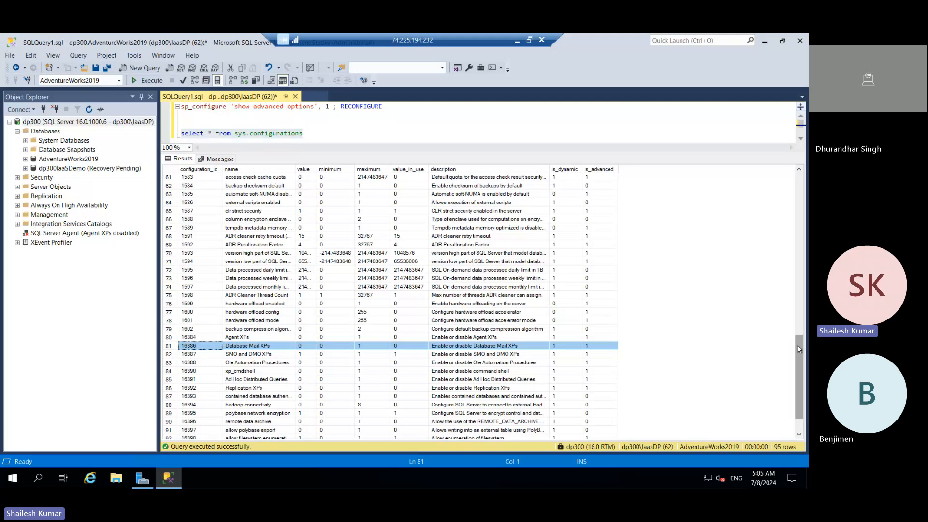
pyautogui.moveTo(799, 349); pyautogui.dragTo(771, 154)
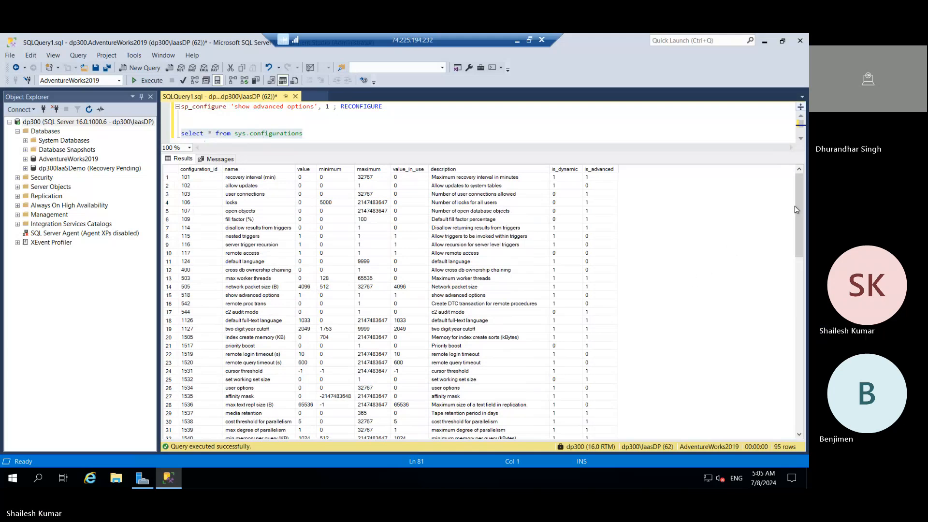
pyautogui.moveTo(795, 294); pyautogui.dragTo(801, 412)
pyautogui.moveTo(782, 275); pyautogui.dragTo(755, 118)
# Step: Minimize the remote session, switch to Chrome and look through the Microsoft Learn path on monitoring and optimizing operational resources
pyautogui.click(517, 42)
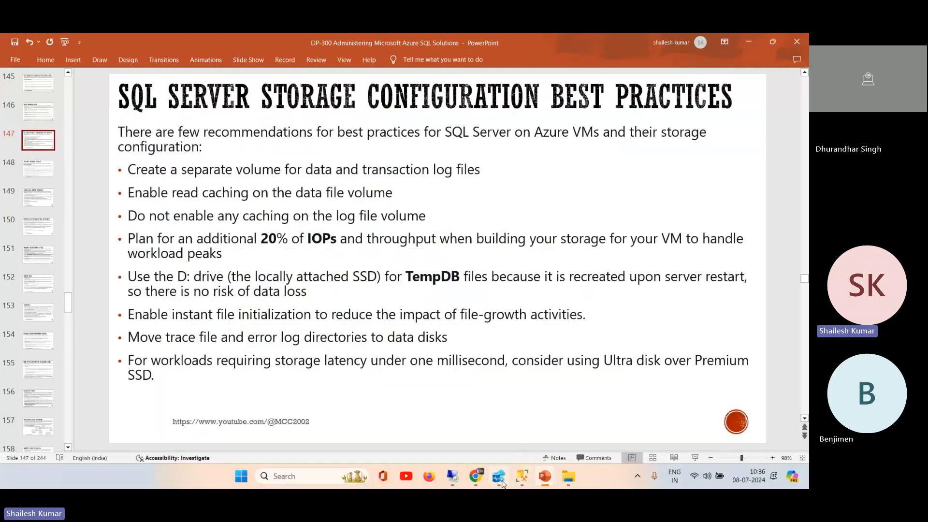
pyautogui.moveTo(474, 480)
pyautogui.click(414, 429)
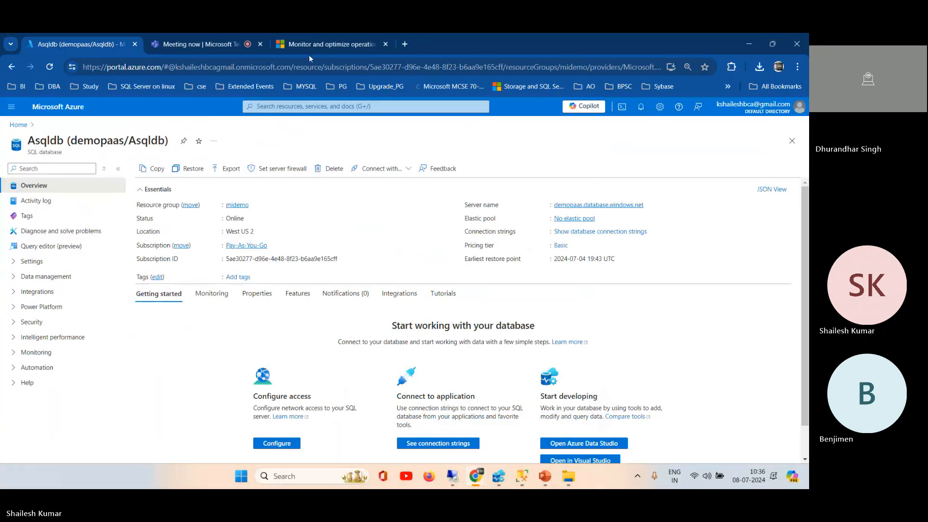
pyautogui.click(310, 45)
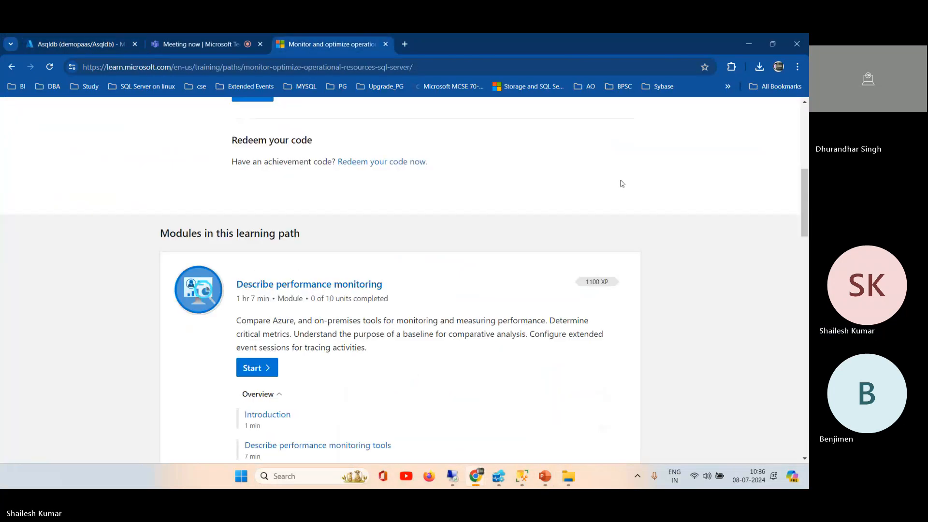
pyautogui.moveTo(807, 192); pyautogui.dragTo(807, 167)
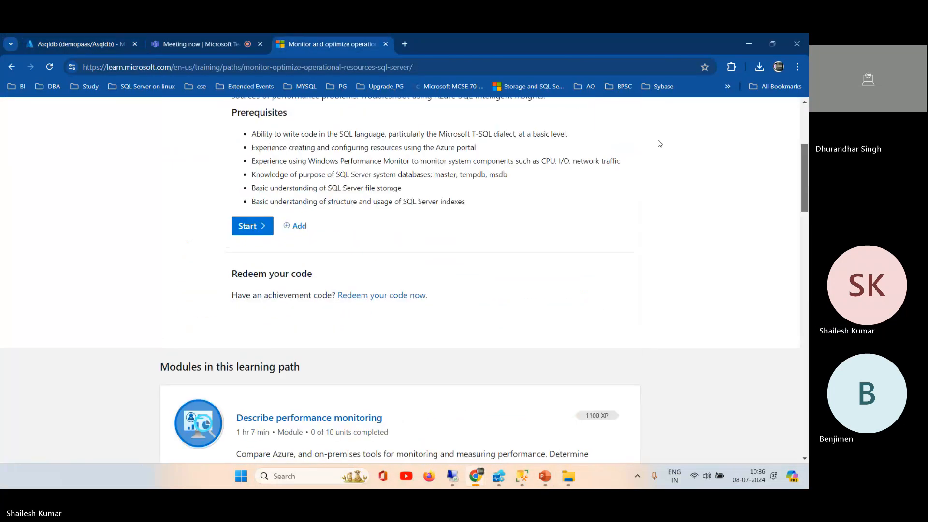
# Step: View the paas-sql-mi managed instance overview in the Azure portal, and switch to the local SSMS window connected to that instance
pyautogui.click(89, 51)
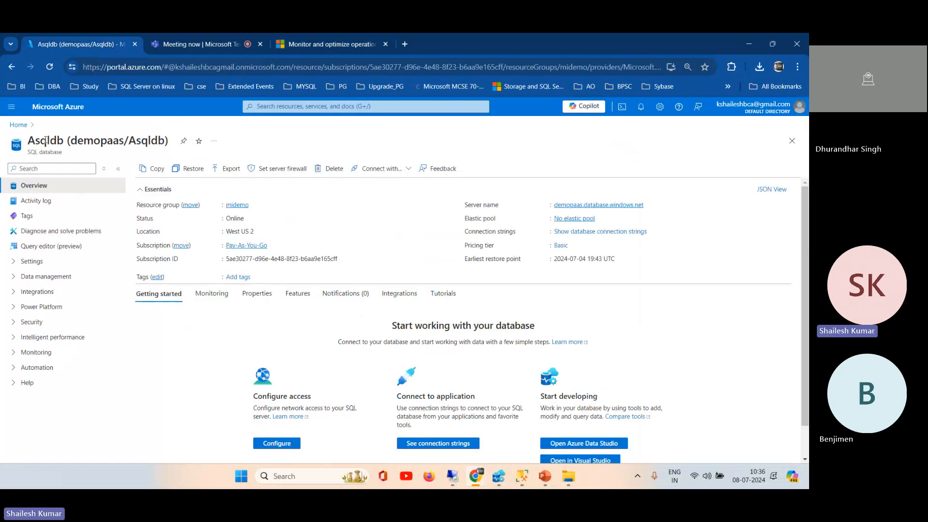
pyautogui.click(17, 126)
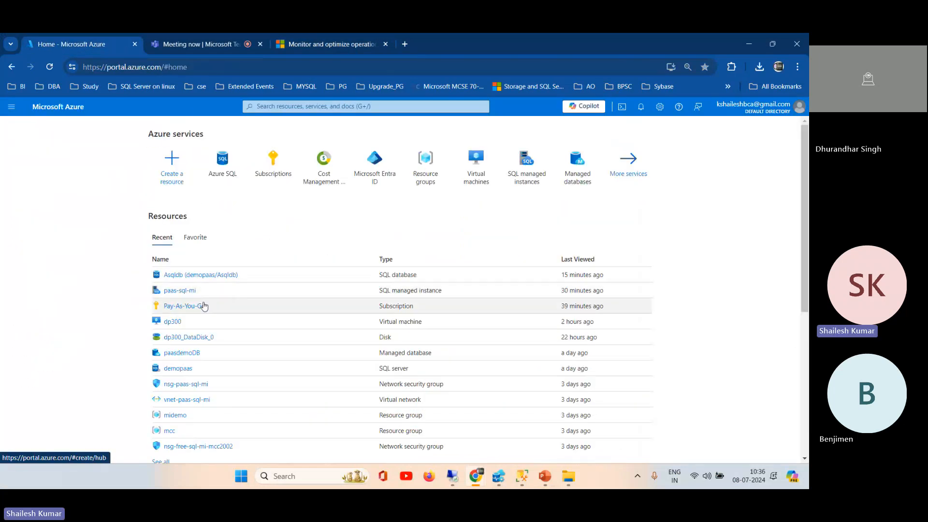
pyautogui.click(180, 291)
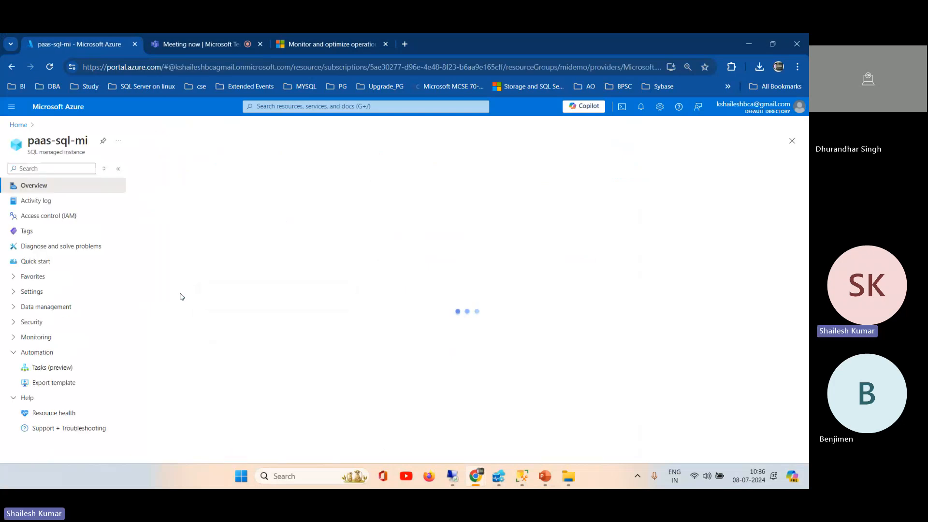
pyautogui.click(522, 481)
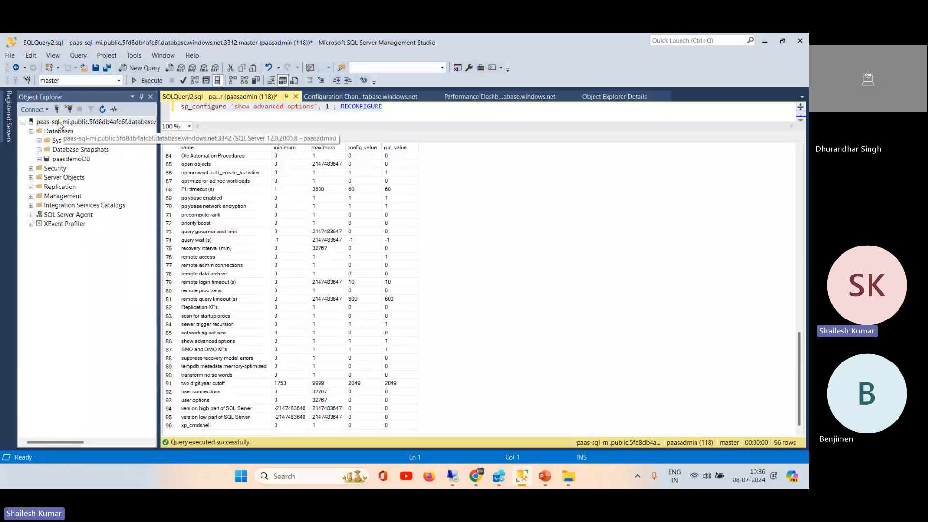
# Step: Switch to the remote session, open Activity Monitor for the dp300 server and expand its Data File I/O and Resource Waits sections
pyautogui.rightClick(60, 122)
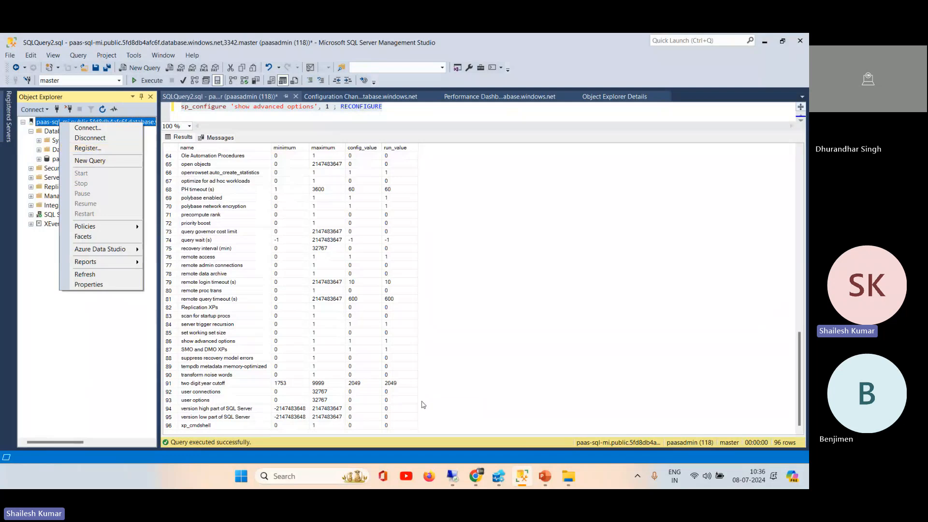
pyautogui.click(453, 482)
pyautogui.click(452, 481)
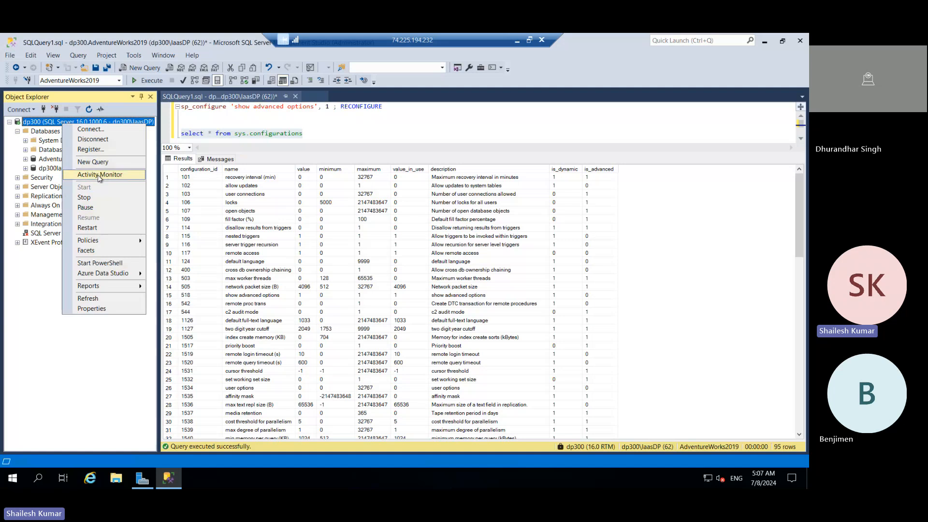
pyautogui.click(100, 176)
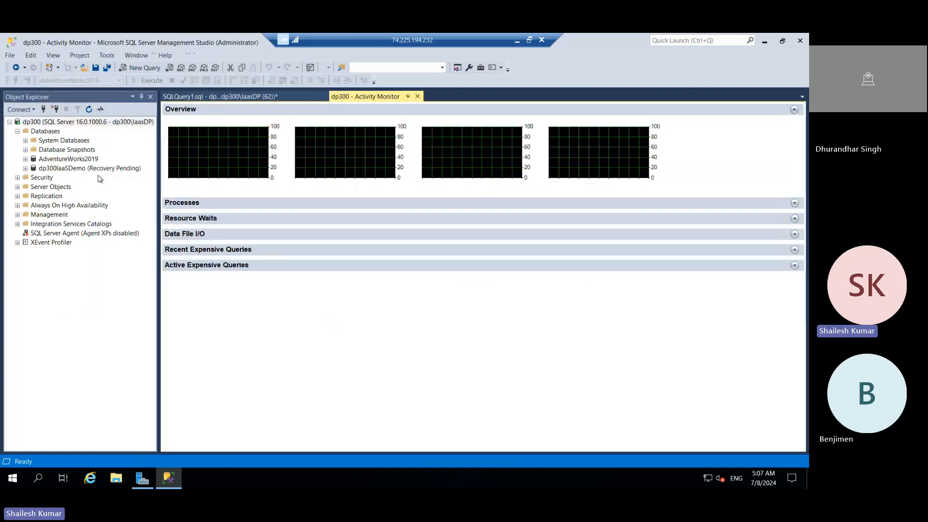
pyautogui.click(190, 236)
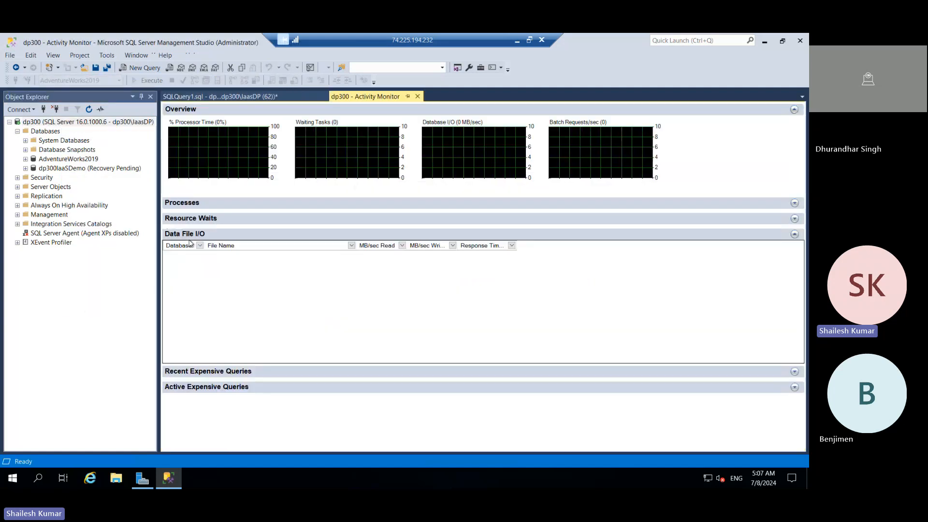
pyautogui.click(189, 218)
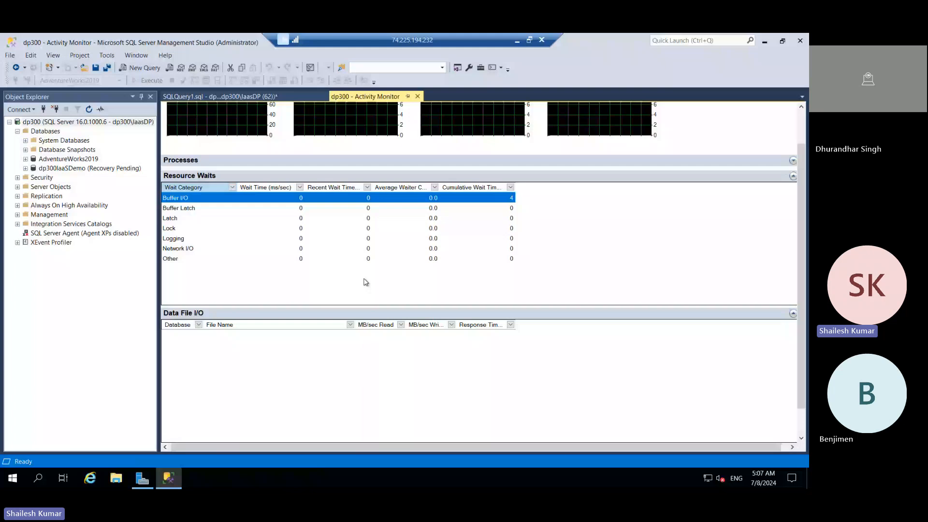
# Step: Minimize the remote session, check the managed instance's available commands in SSMS, and switch to Chrome to view the Monitoring options of paas-sql-mi
pyautogui.click(518, 43)
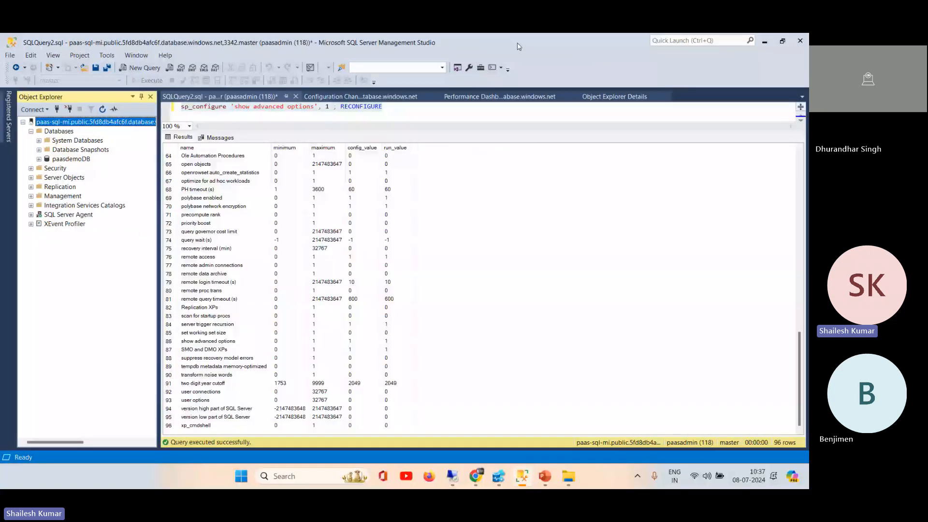
pyautogui.rightClick(85, 123)
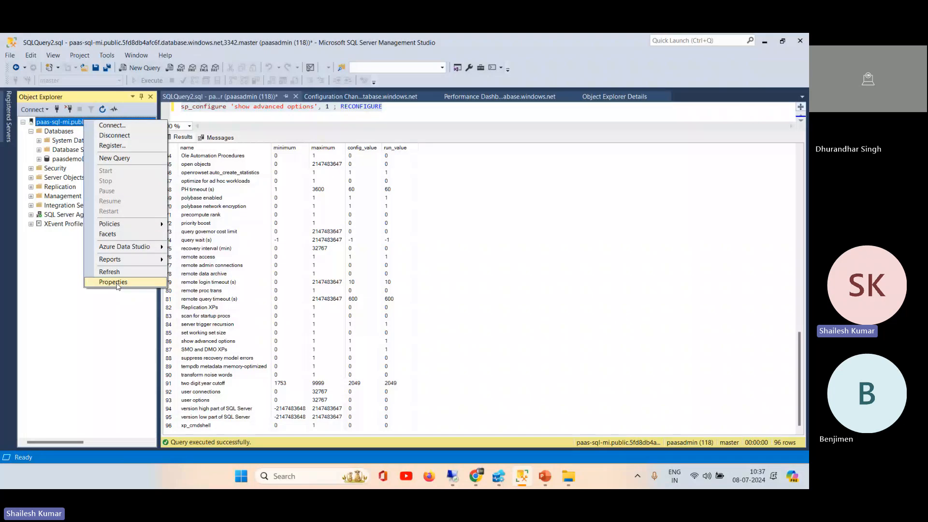
pyautogui.moveTo(476, 476)
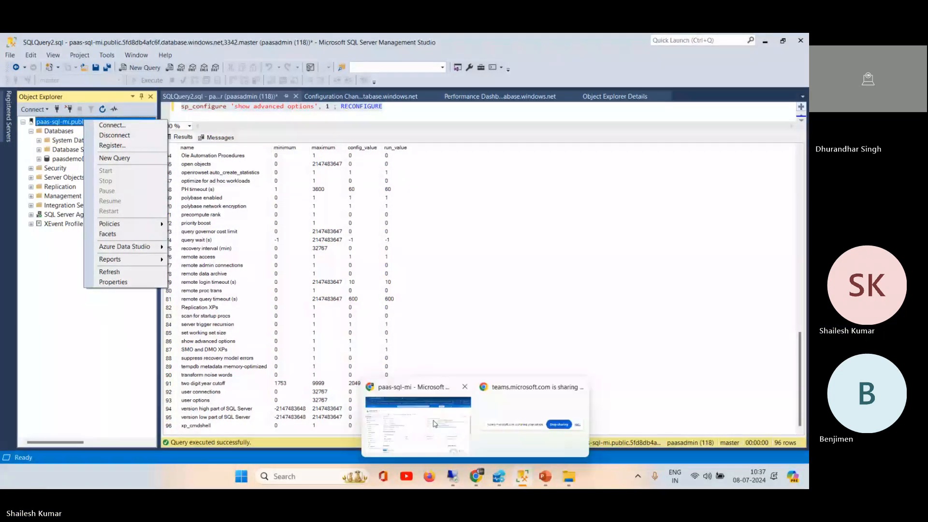
pyautogui.click(434, 424)
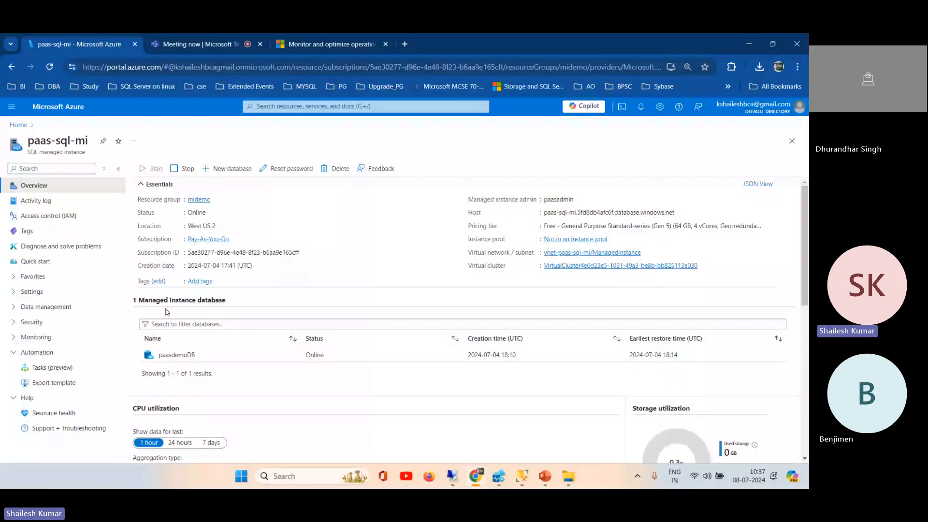
pyautogui.click(52, 338)
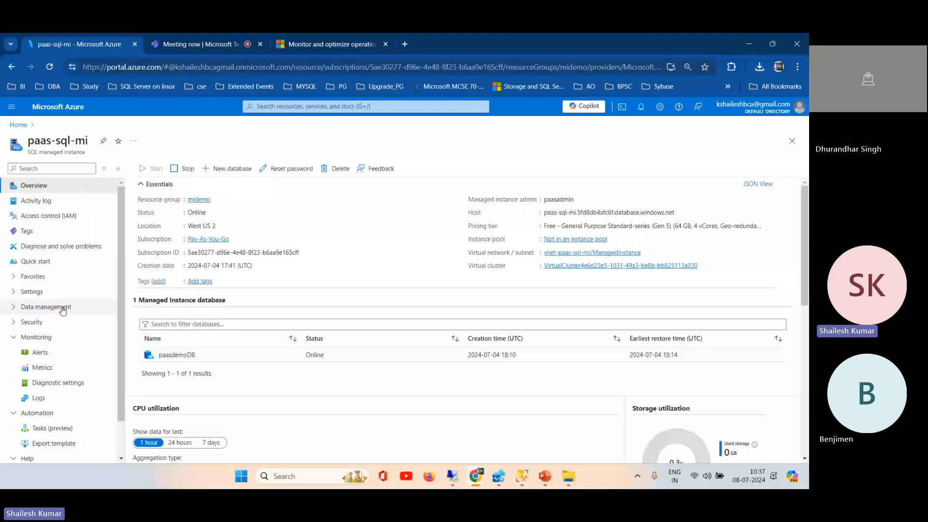
pyautogui.scroll(-1, 123, 361)
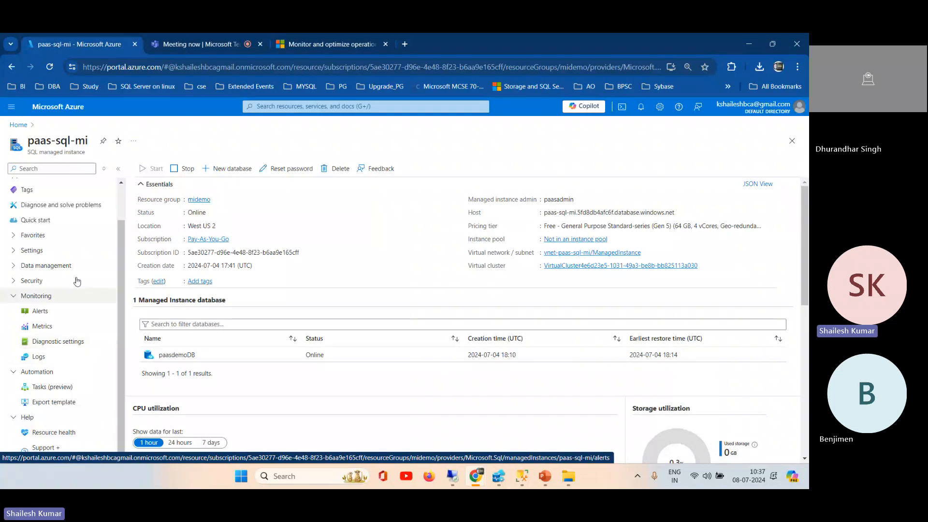
pyautogui.scroll(2, 120, 194)
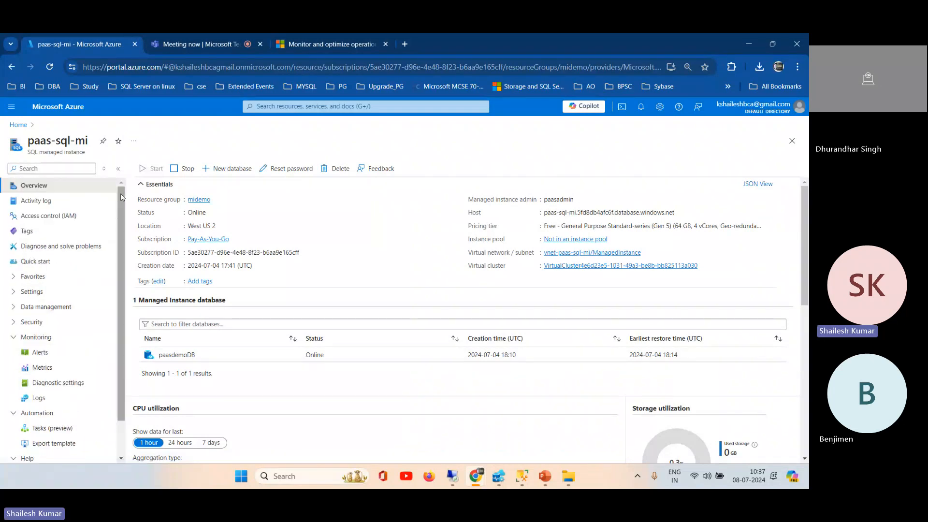
# Step: Open the paasdemoDB managed database from the Azure portal home page and go to its diagnostic settings
pyautogui.click(18, 125)
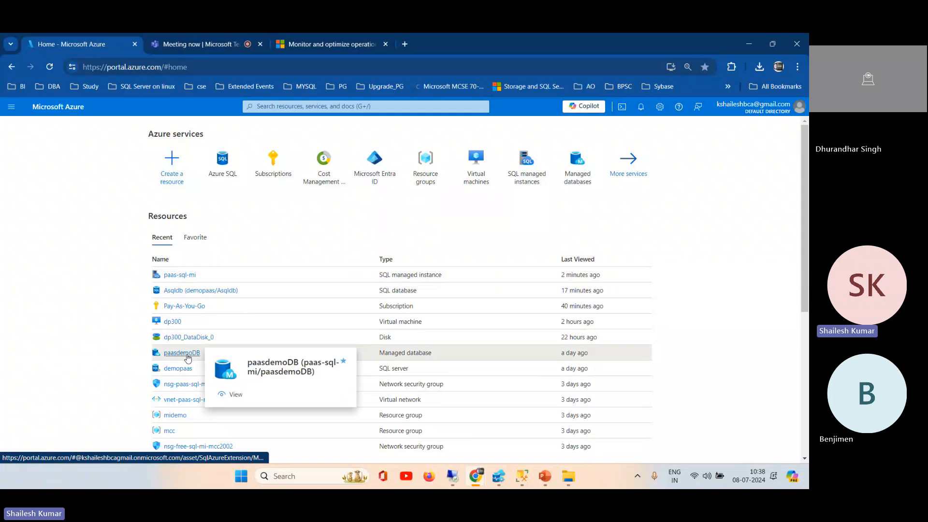
pyautogui.click(187, 354)
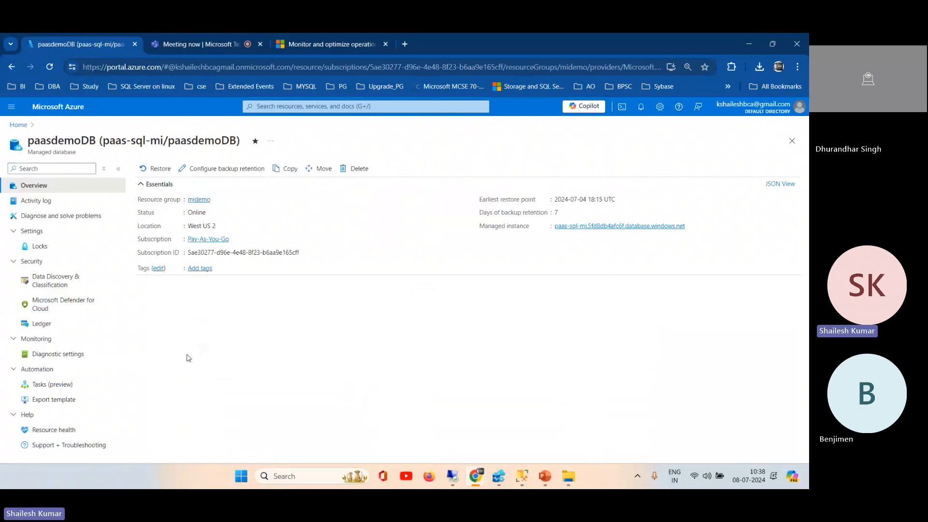
pyautogui.click(20, 236)
pyautogui.click(13, 246)
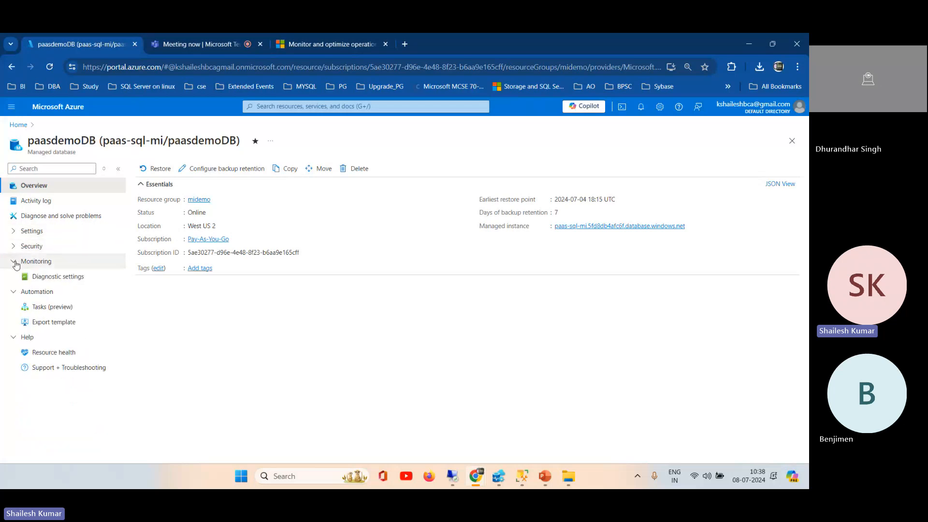
pyautogui.click(15, 262)
pyautogui.click(14, 277)
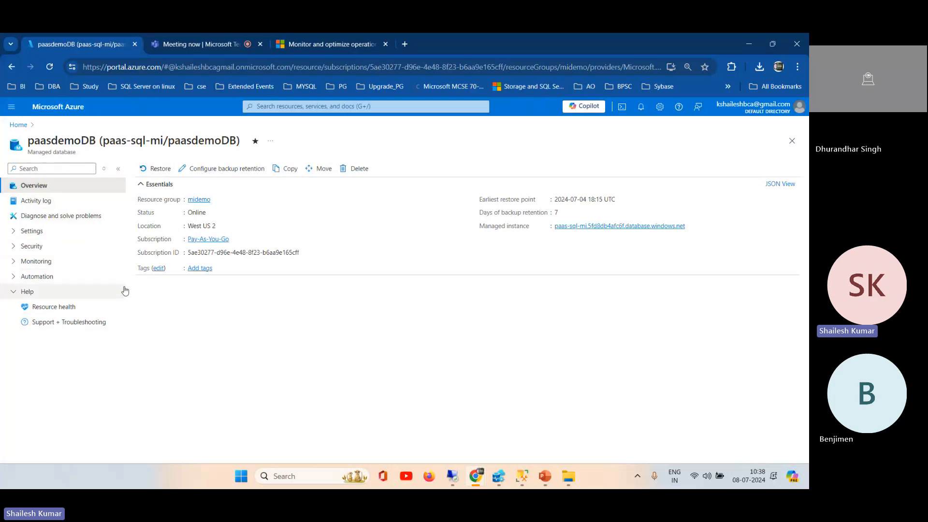
pyautogui.click(14, 261)
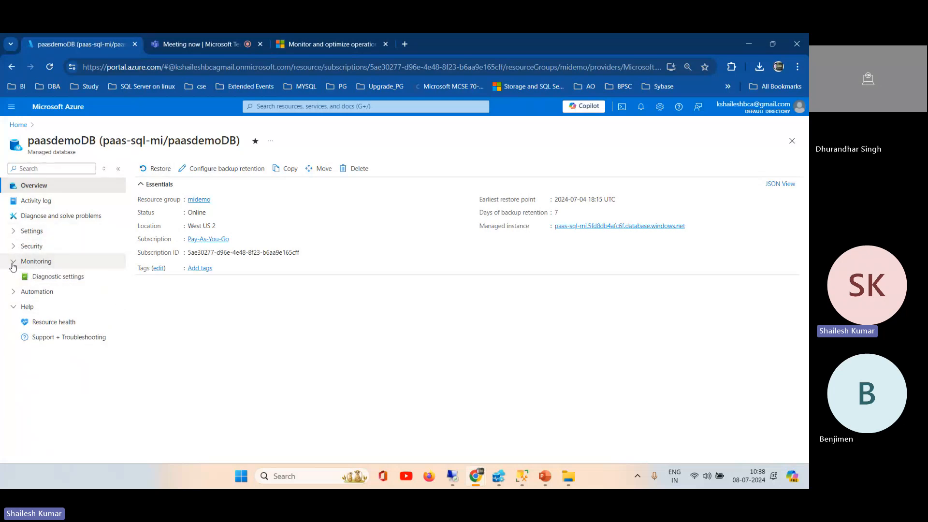
pyautogui.click(55, 283)
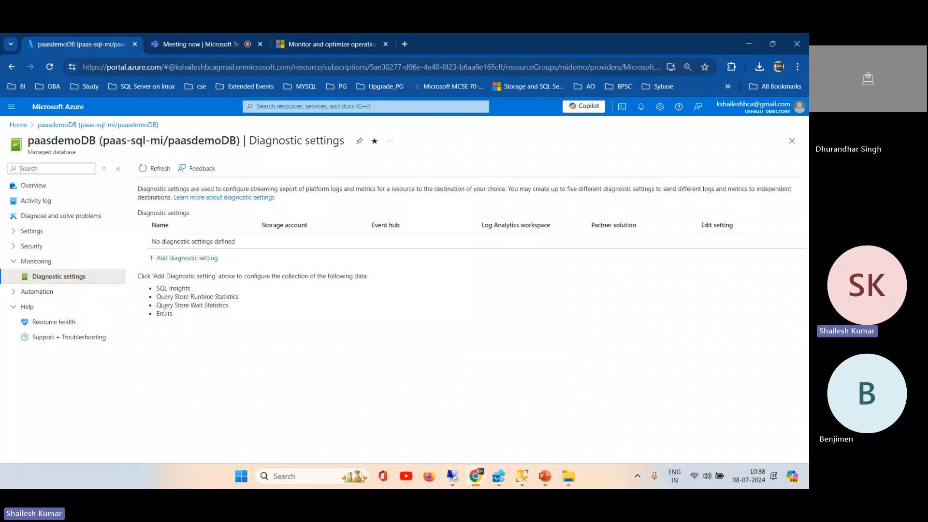
# Step: Add a diagnostic setting that sends SQL Insights, Query Store Runtime Statistics and Query Store Wait Statistics to a Log Analytics workspace
pyautogui.click(184, 259)
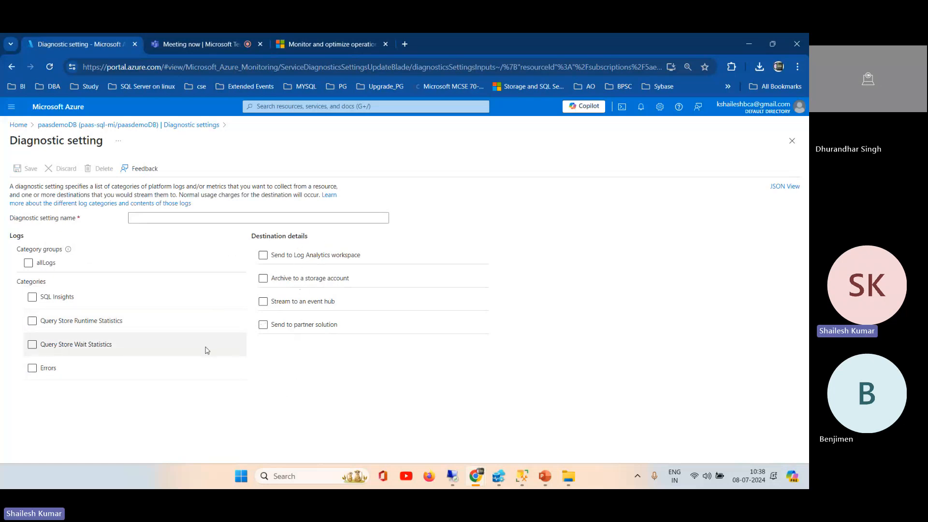
pyautogui.click(32, 298)
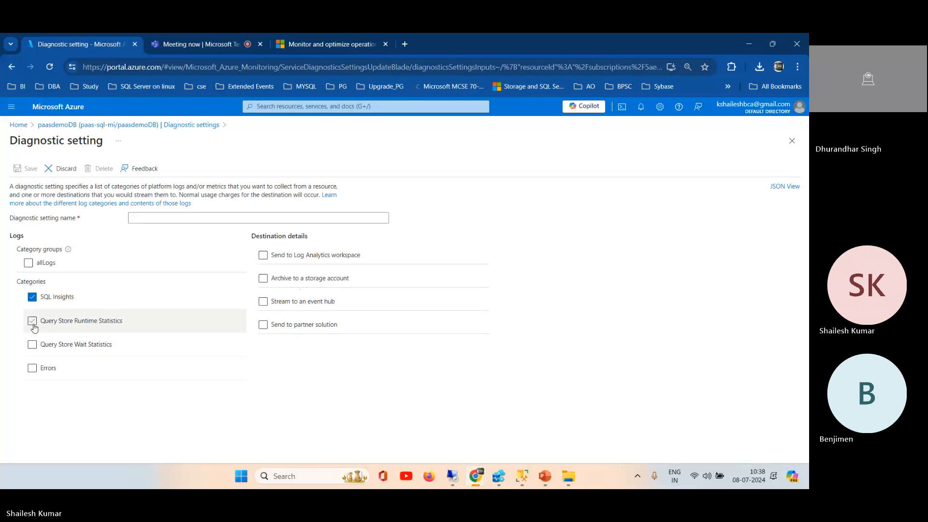
pyautogui.click(32, 323)
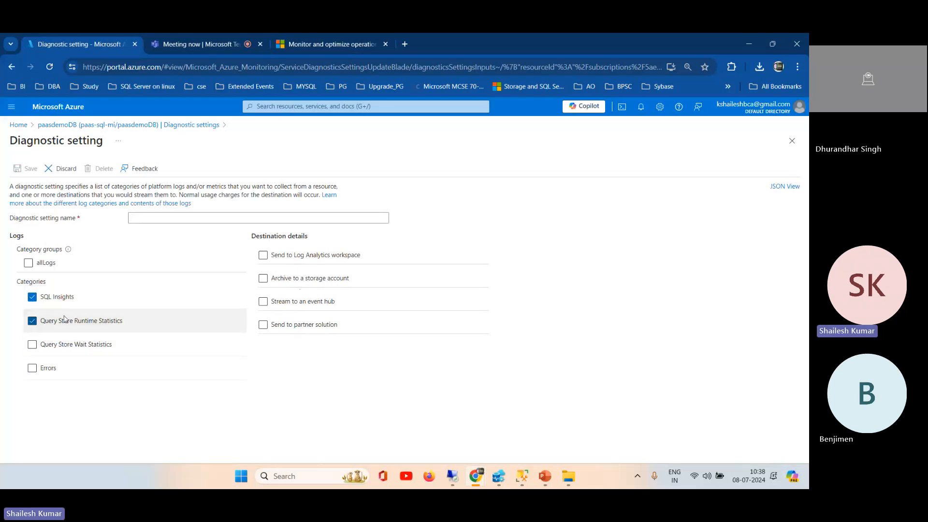
pyautogui.click(36, 347)
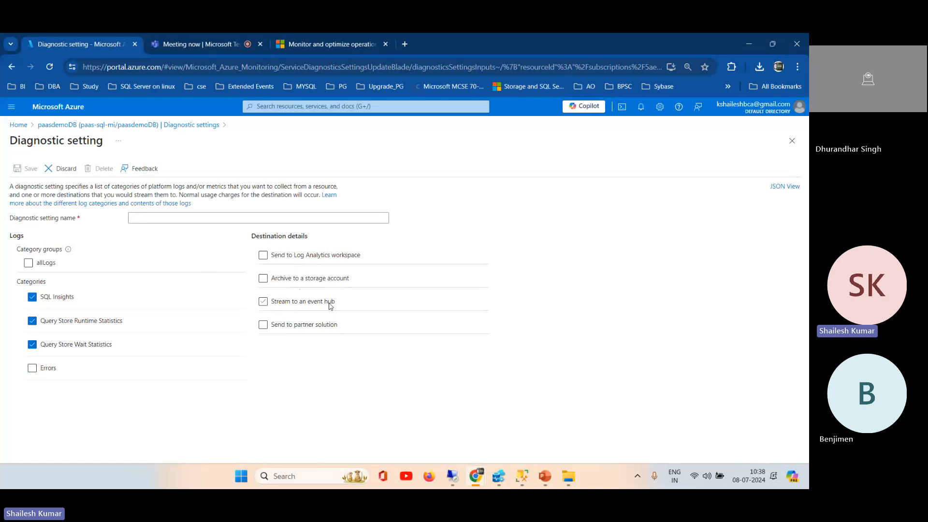
pyautogui.click(315, 259)
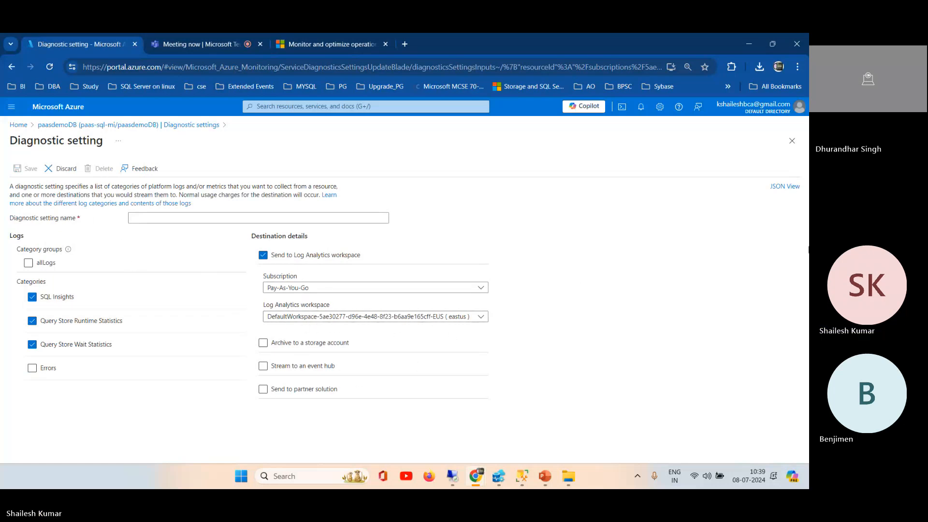
# Step: Name the diagnostic setting PaasQuery and save it
pyautogui.click(166, 219)
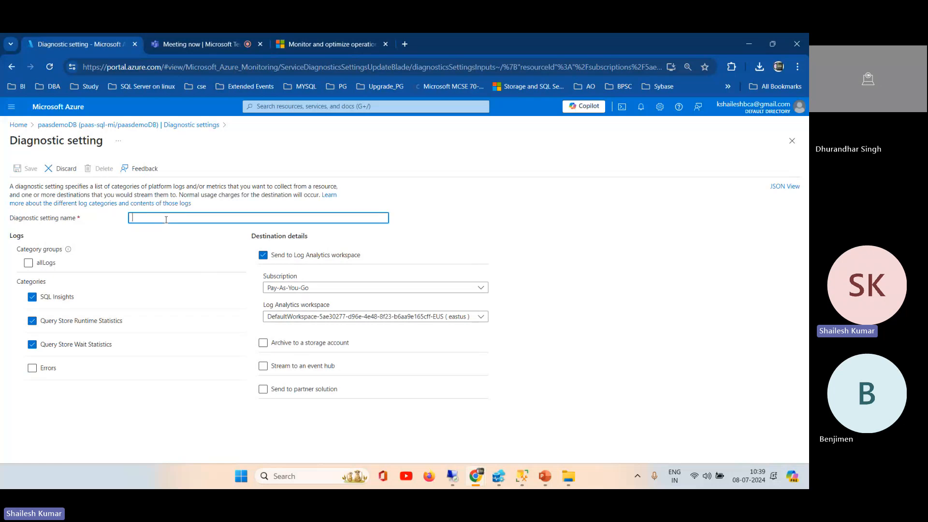
pyautogui.write('PaasQuery')
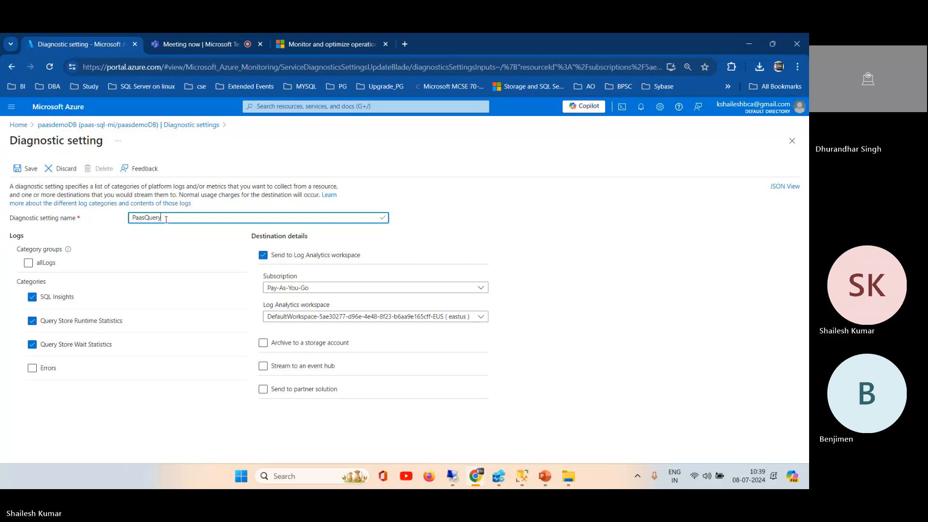
pyautogui.click(23, 175)
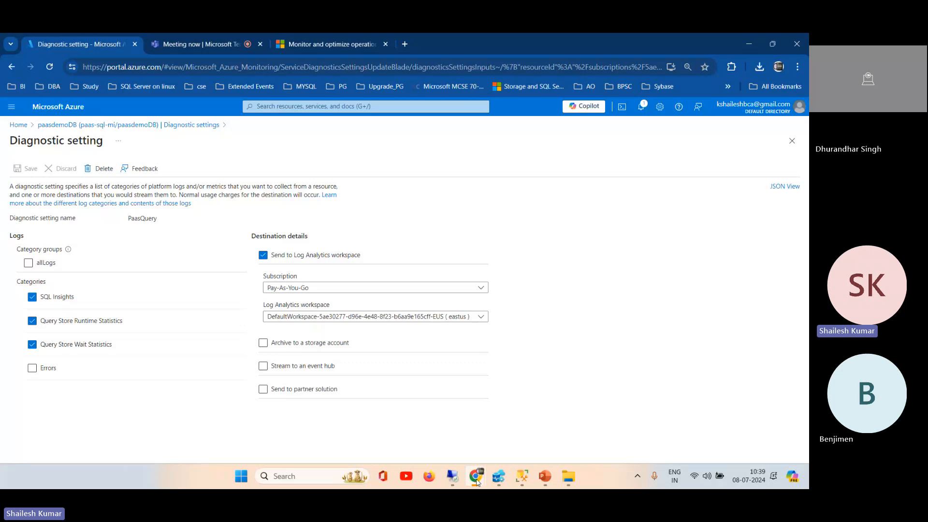
# Step: Return to the Azure portal home page, switch to the local SSMS window and expand the managed instance's Management folder
pyautogui.moveTo(476, 481)
pyautogui.click(427, 430)
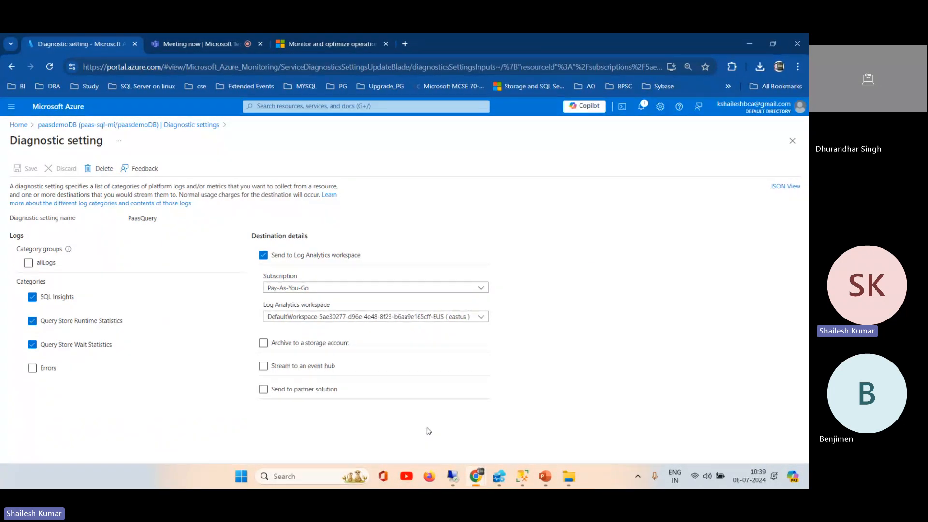
pyautogui.click(18, 126)
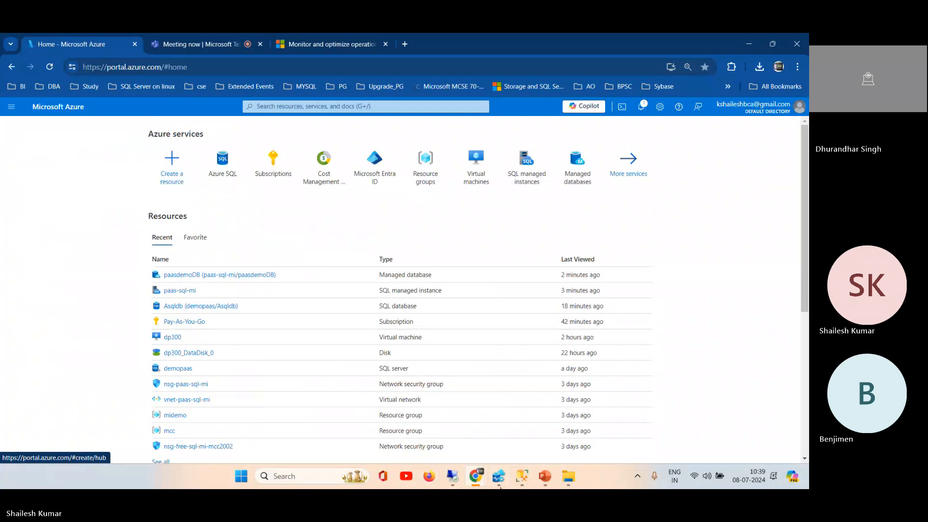
pyautogui.click(522, 478)
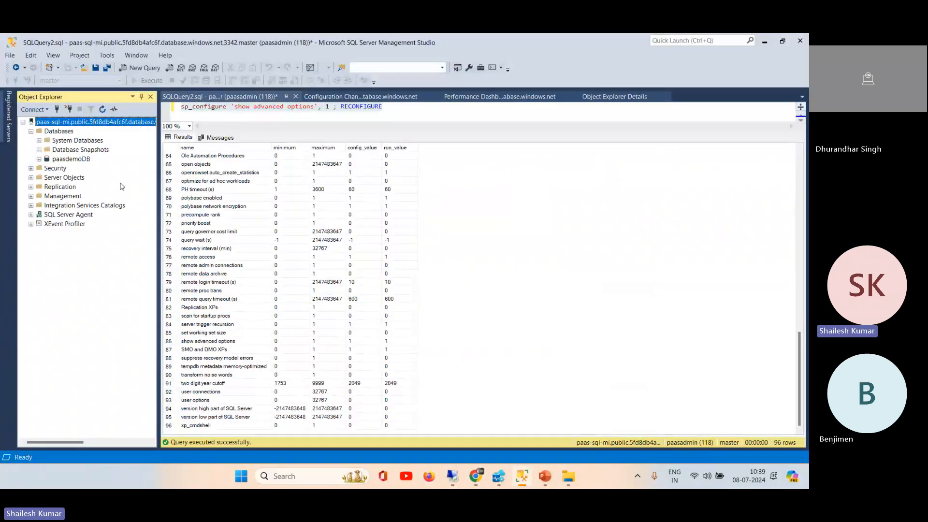
pyautogui.click(31, 196)
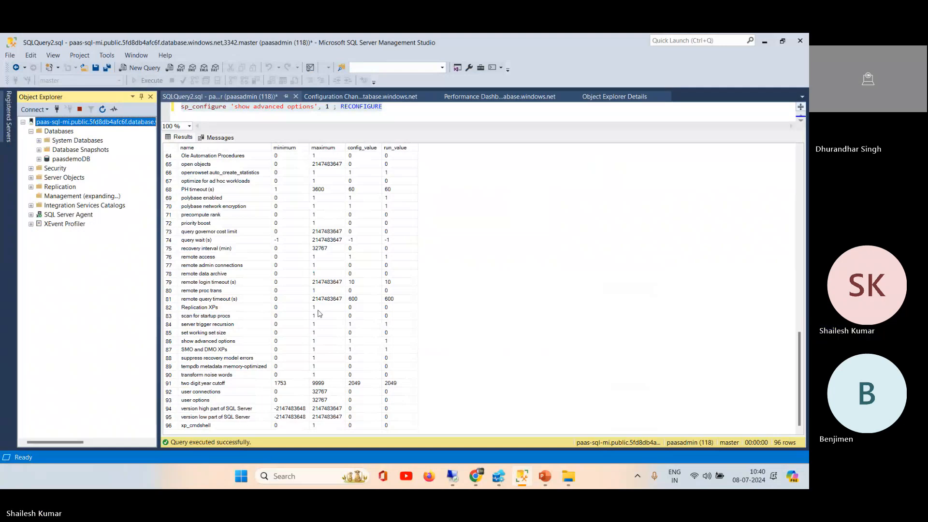
# Step: Switch to the Microsoft Learn path in Chrome and open the Explore extended events unit of the Describe performance monitoring module
pyautogui.click(476, 478)
pyautogui.click(424, 431)
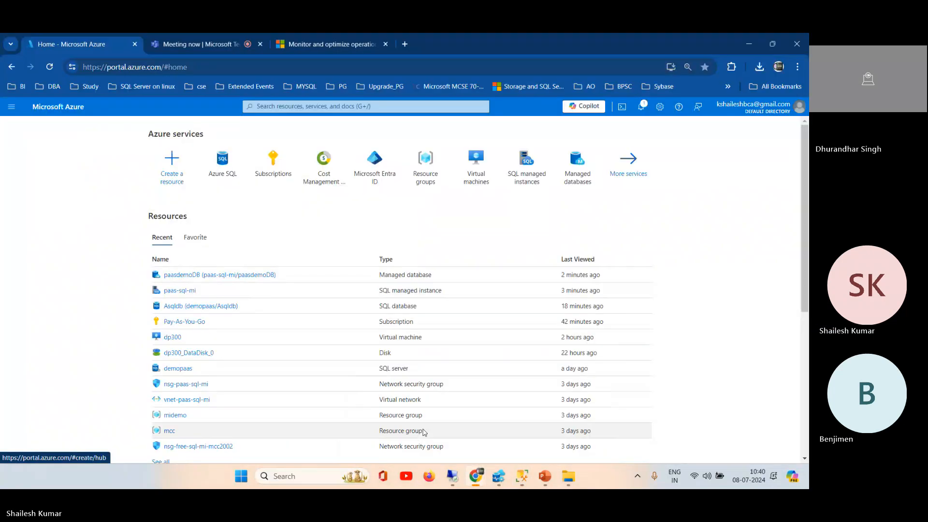
pyautogui.click(344, 42)
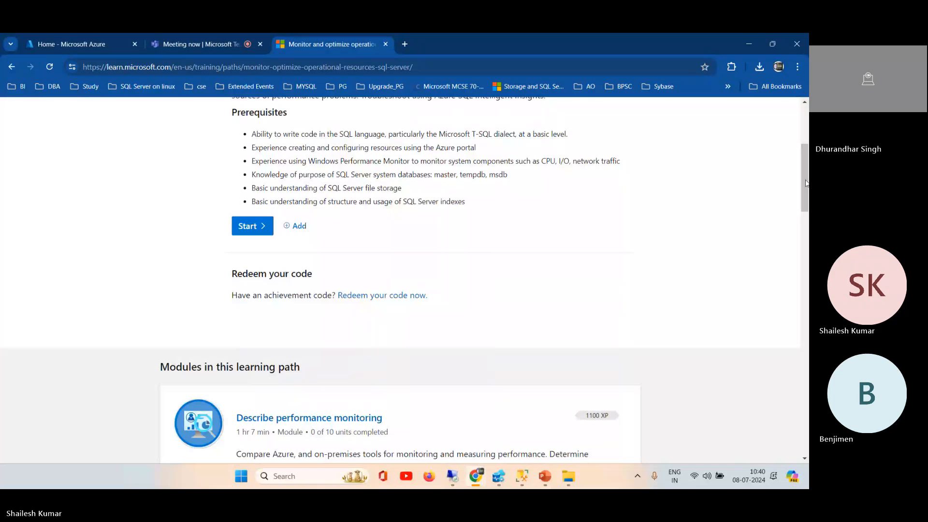
pyautogui.scroll(3, 802, 161)
pyautogui.moveTo(801, 171)
pyautogui.mouseDown()
pyautogui.moveTo(803, 222)
pyautogui.moveTo(799, 174)
pyautogui.mouseUp()
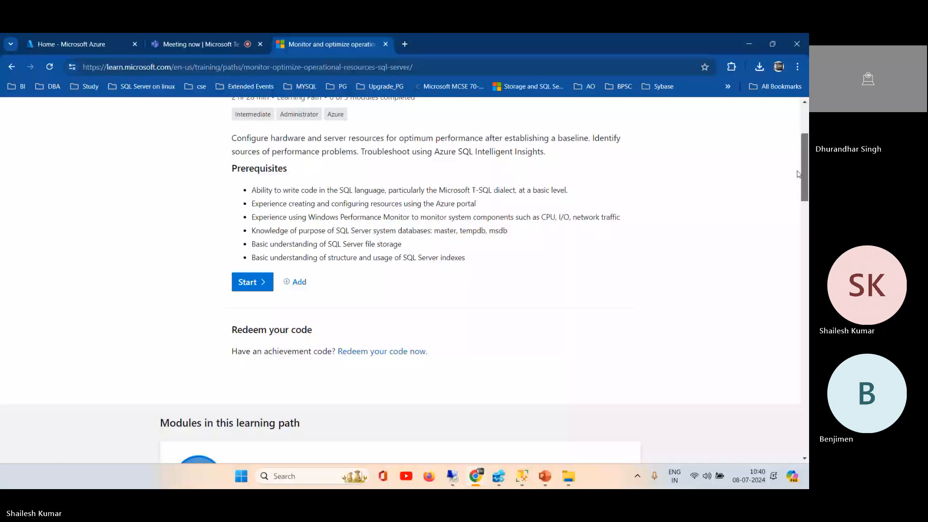
pyautogui.moveTo(798, 174); pyautogui.dragTo(807, 259)
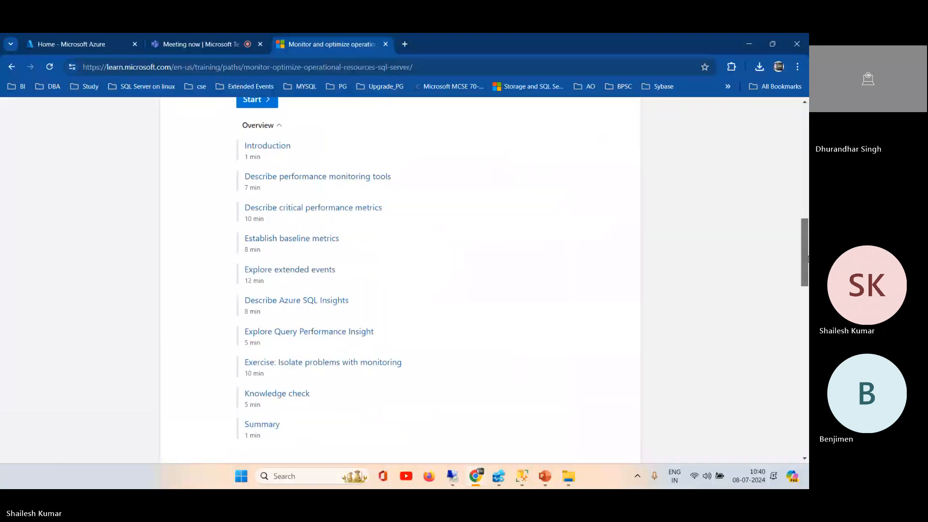
pyautogui.click(300, 275)
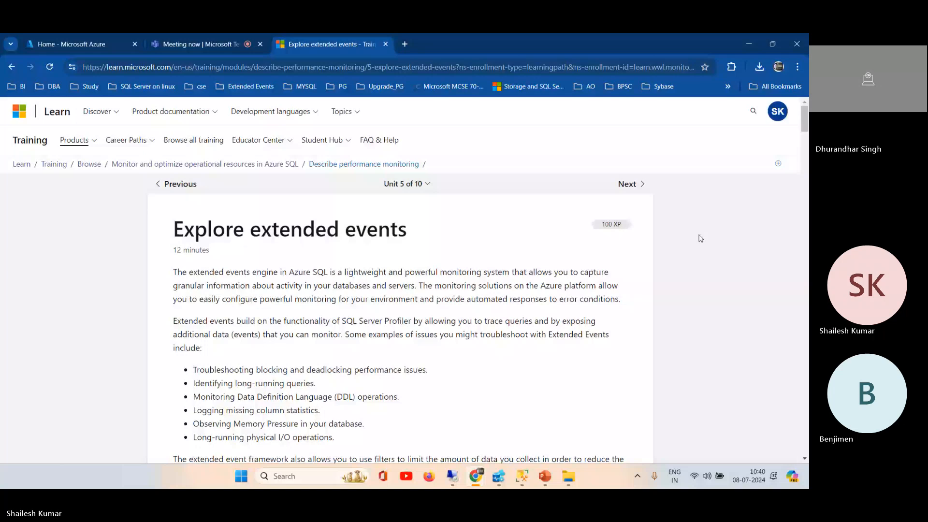
# Step: Skim the event configuration illustrations in the Explore extended events unit and return to the Azure portal home page
pyautogui.moveTo(805, 119); pyautogui.dragTo(808, 366)
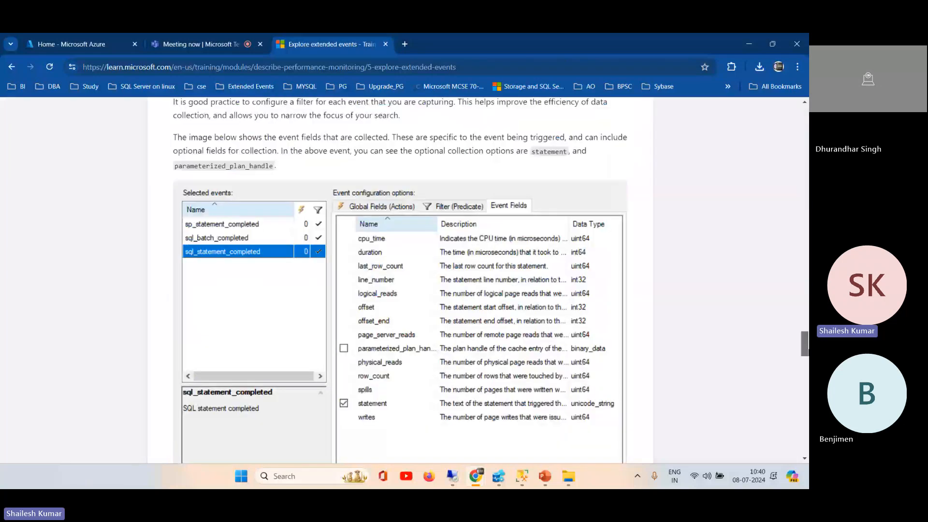
pyautogui.scroll(10, 709, 134)
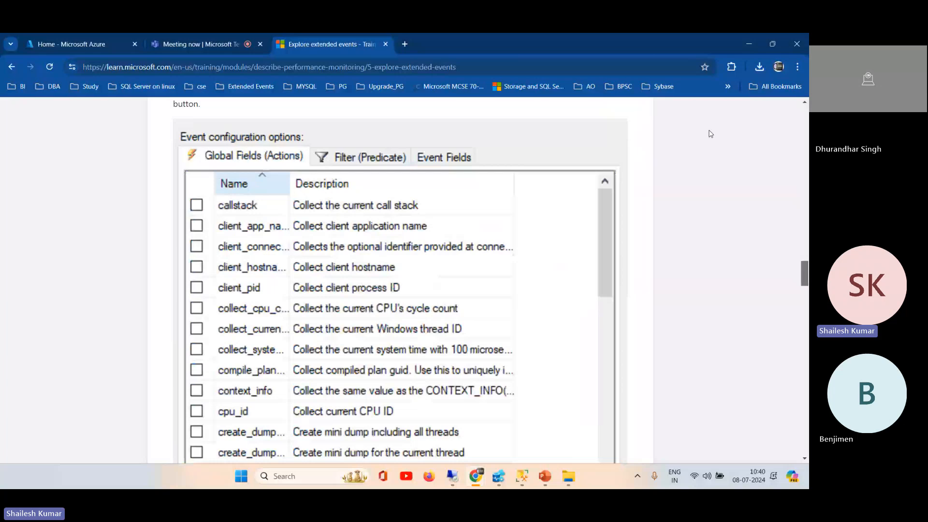
pyautogui.click(72, 44)
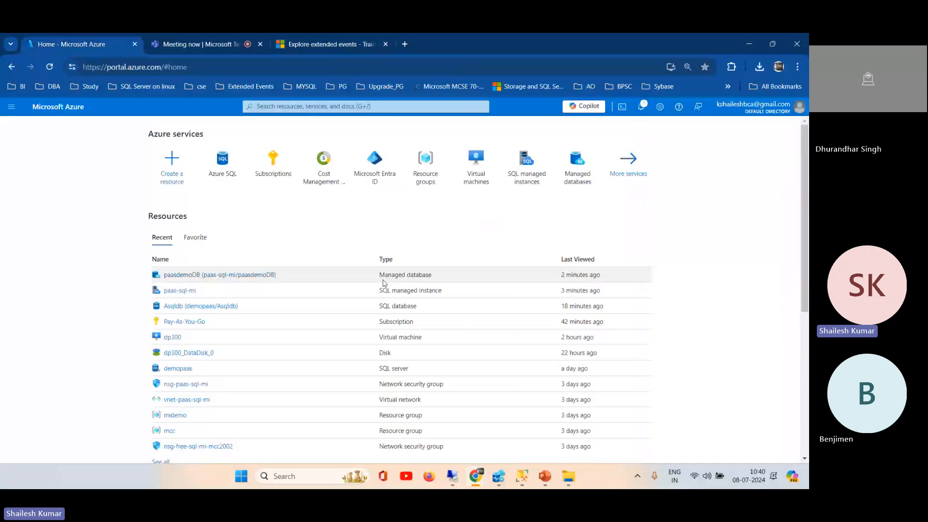
# Step: Switch to SSMS, expand Extended Events and its Sessions folder on the managed instance, and show the Sessions folder's available commands
pyautogui.hotkey('alt', 'Tab')
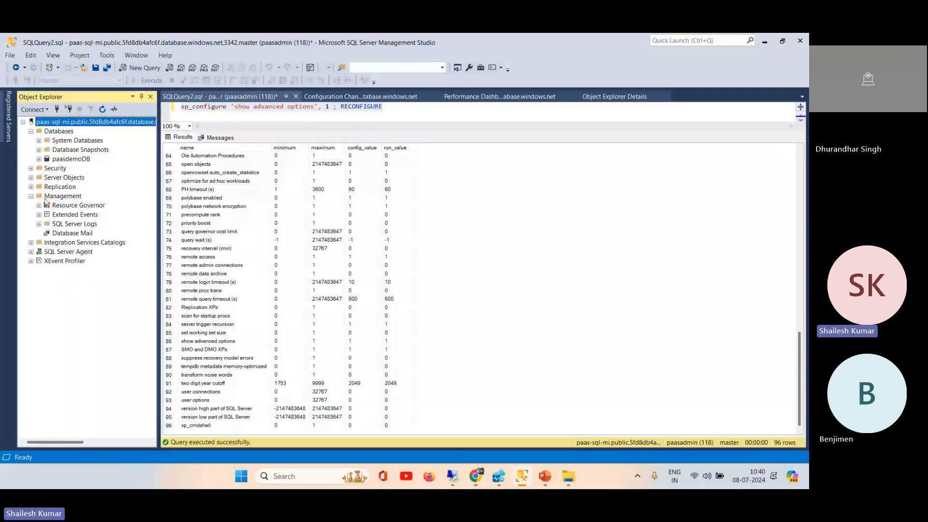
pyautogui.click(40, 215)
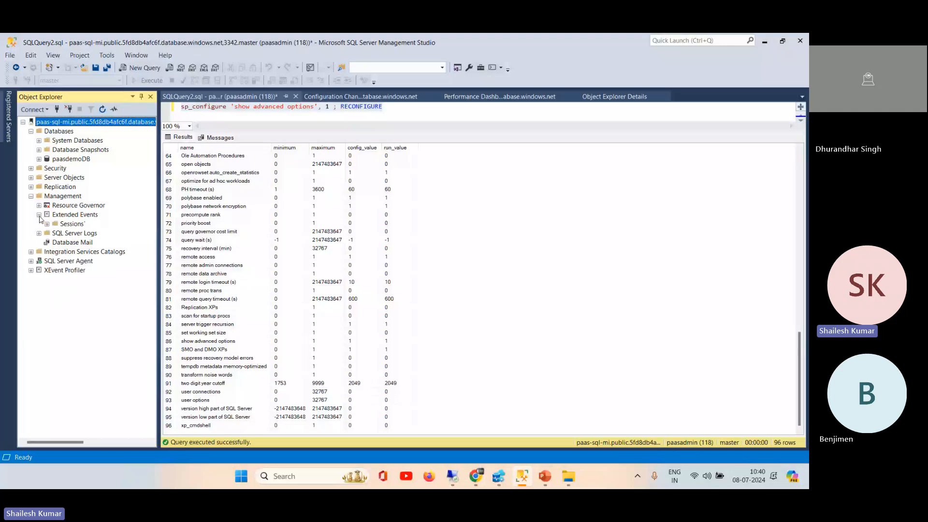
pyautogui.click(47, 224)
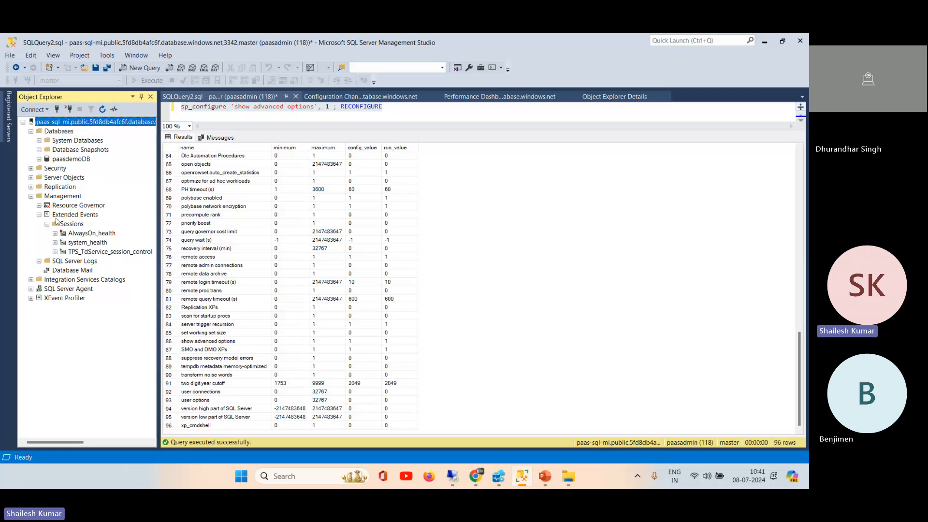
pyautogui.rightClick(72, 225)
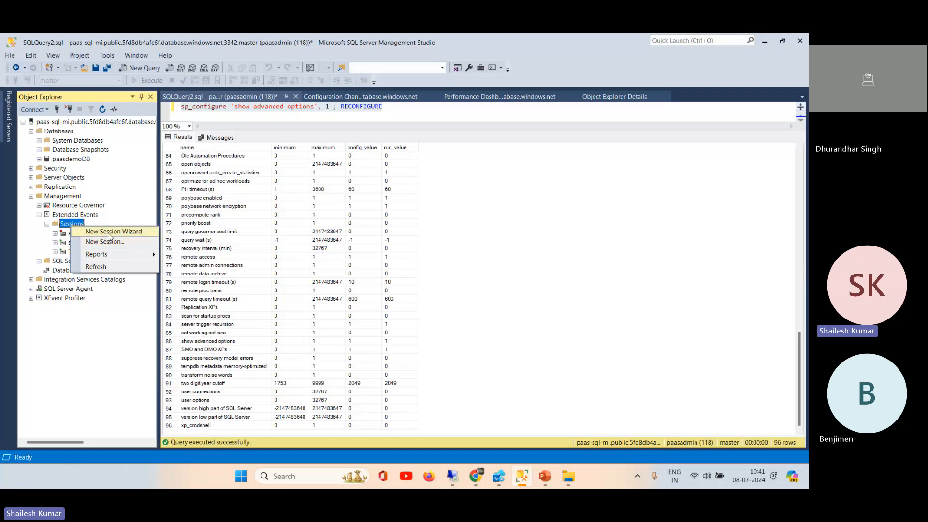
# Step: Start the New Session Wizard for extended events, name the session query_tuning and set it to start at server startup
pyautogui.click(111, 232)
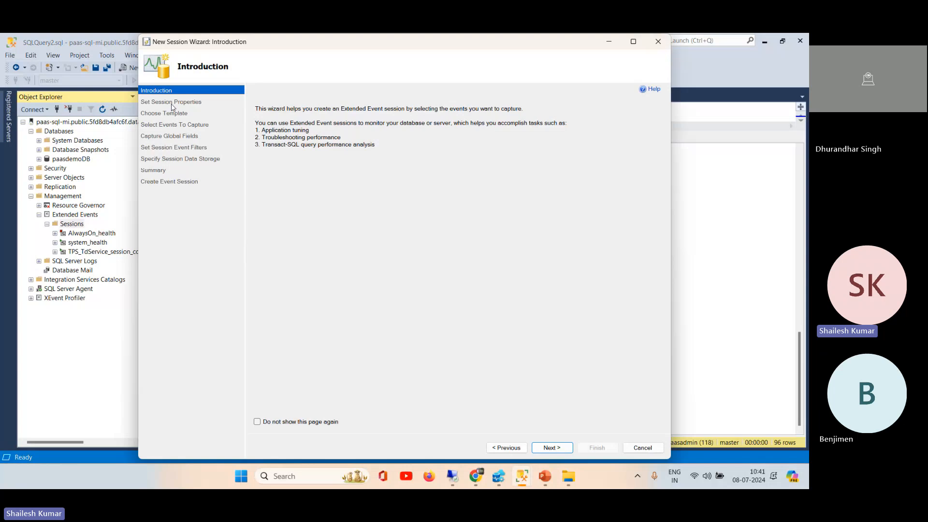
pyautogui.click(276, 423)
pyautogui.click(551, 449)
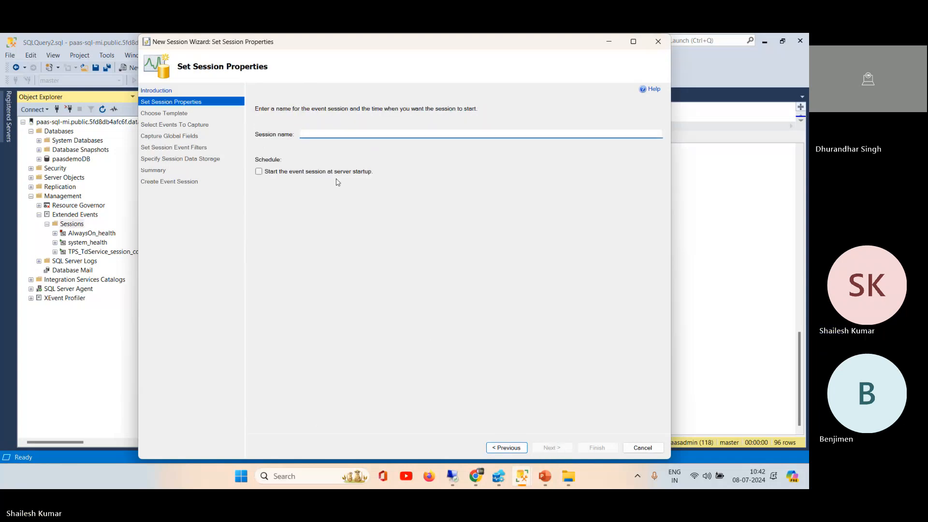
pyautogui.write('que')
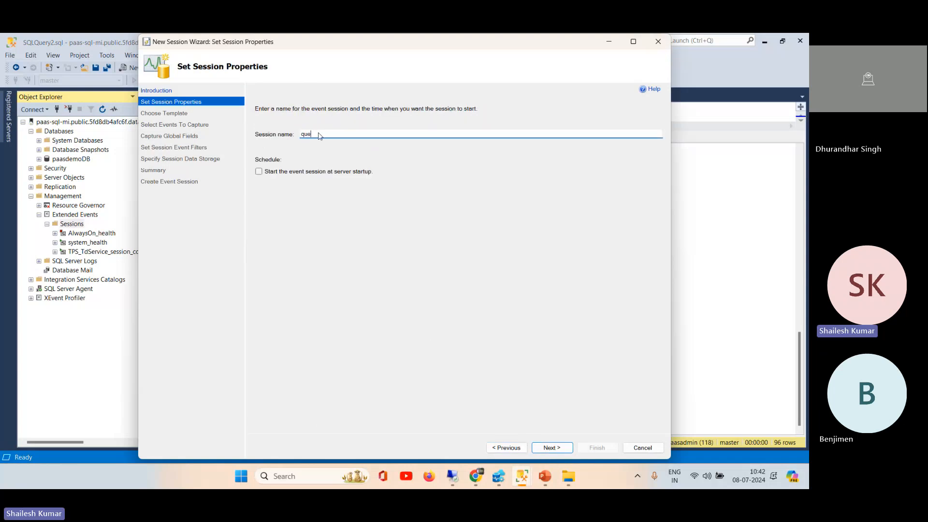
pyautogui.write('ry_tuning')
pyautogui.click(259, 172)
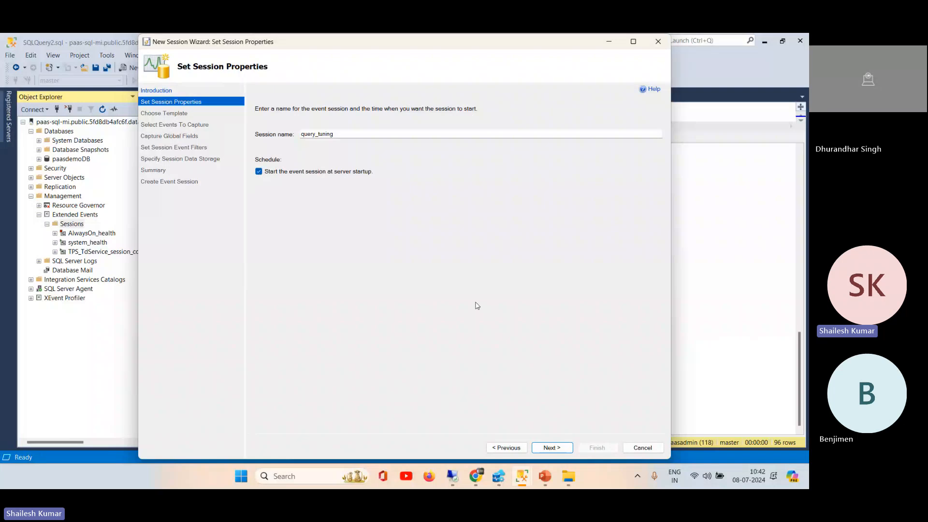
pyautogui.click(550, 447)
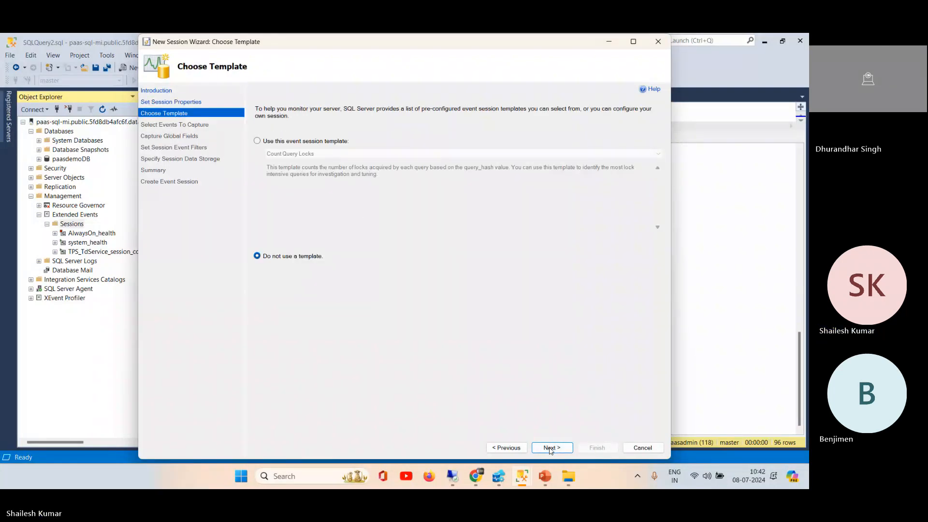
# Step: Base the new event session on the Tuning template from the Profiler Equivalents group
pyautogui.click(258, 141)
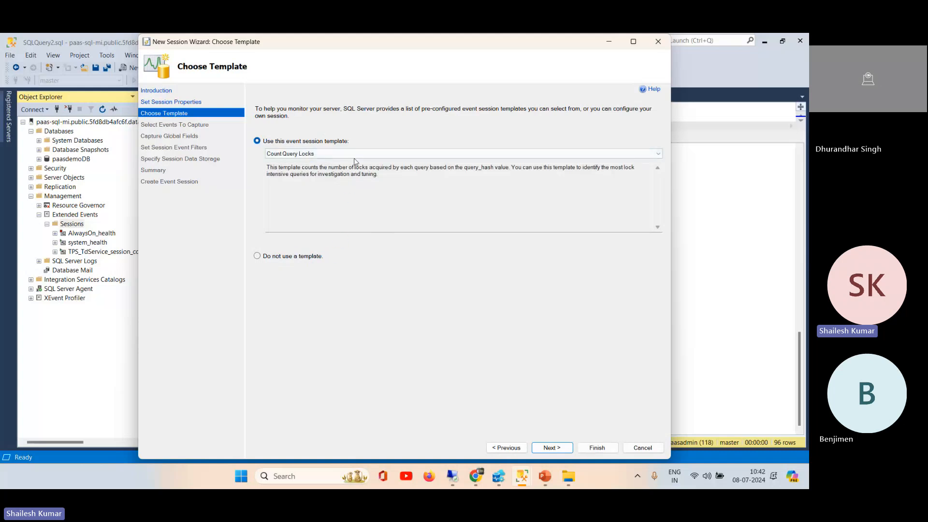
pyautogui.click(360, 155)
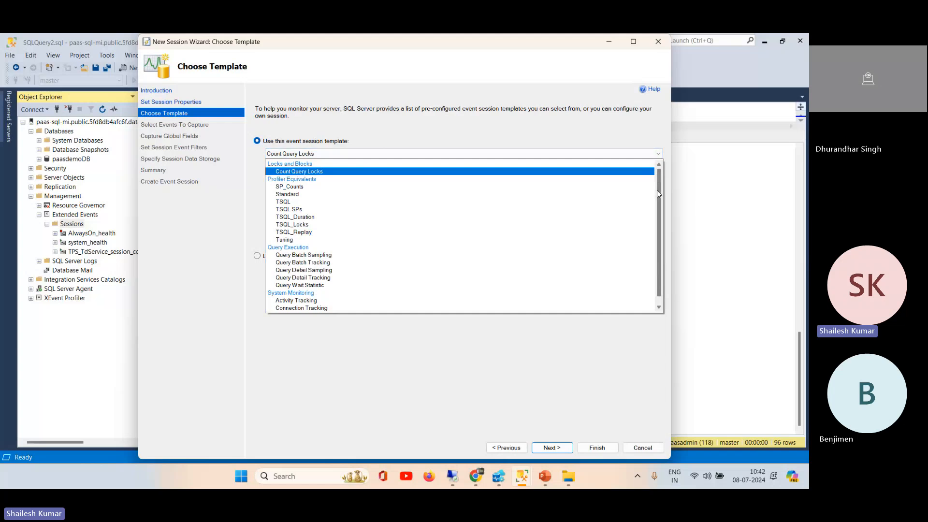
pyautogui.moveTo(656, 193); pyautogui.dragTo(656, 208)
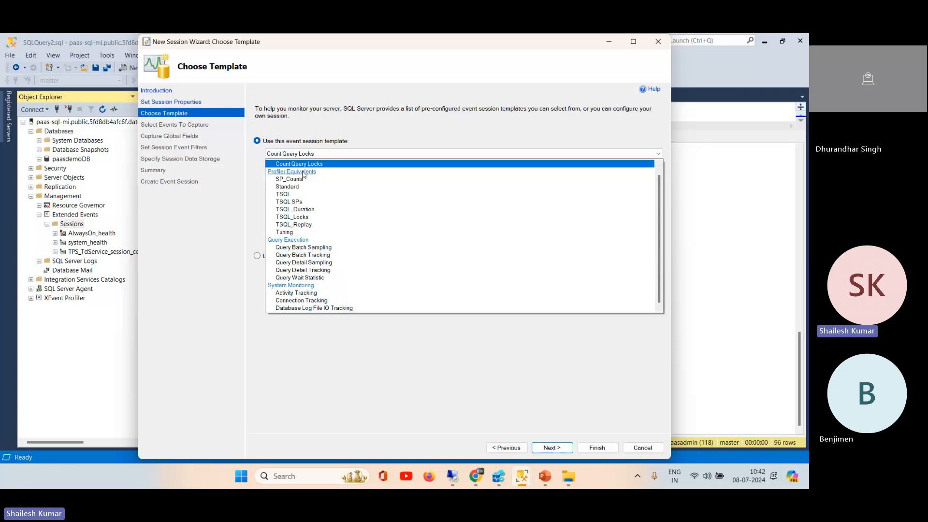
pyautogui.click(284, 232)
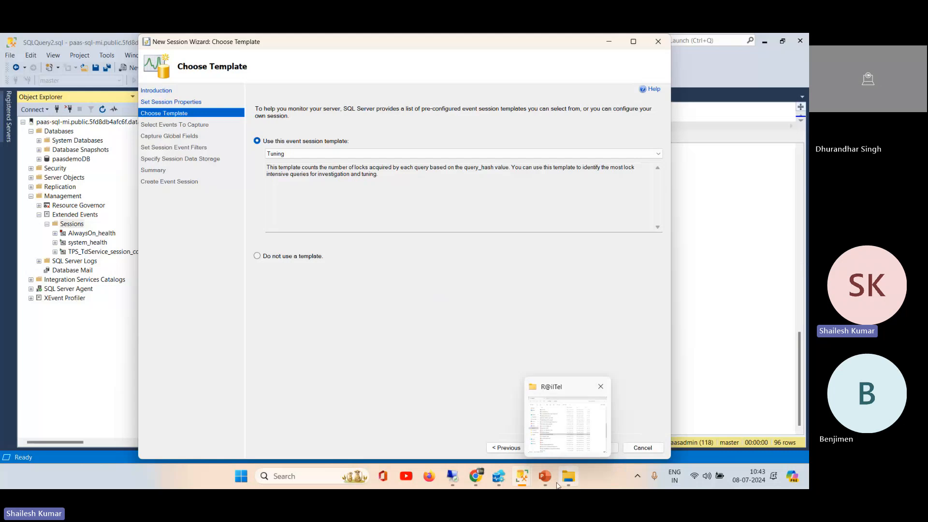
# Step: Open Task Manager, examine the Wi-Fi throughput in a widened window and return to the New Session Wizard
pyautogui.rightClick(604, 479)
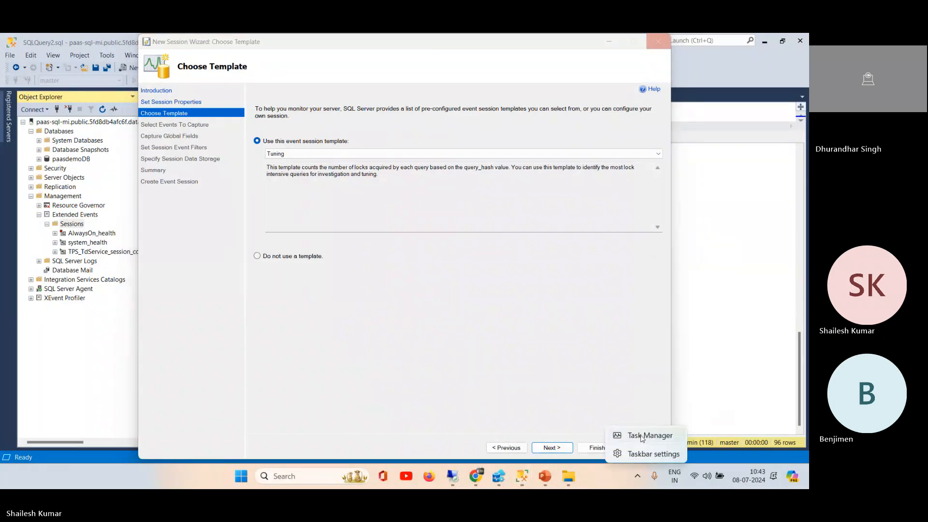
pyautogui.click(640, 435)
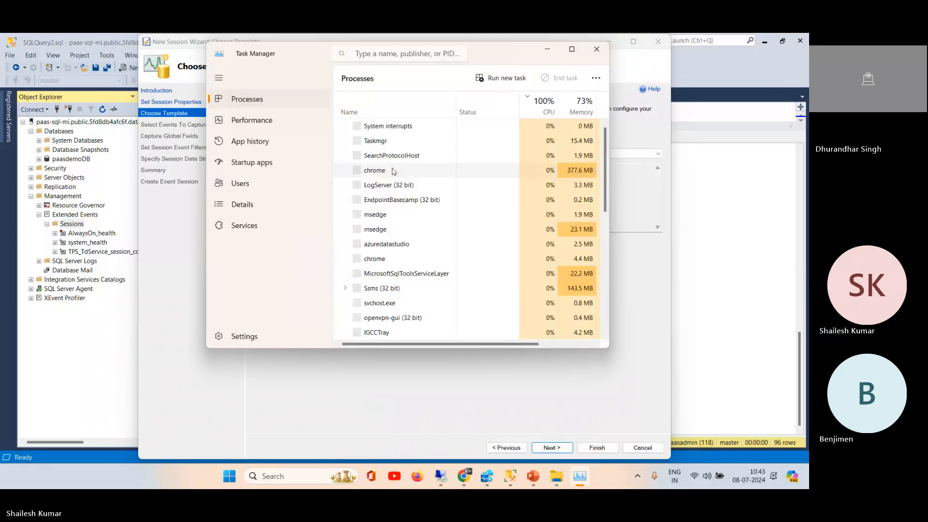
pyautogui.click(251, 122)
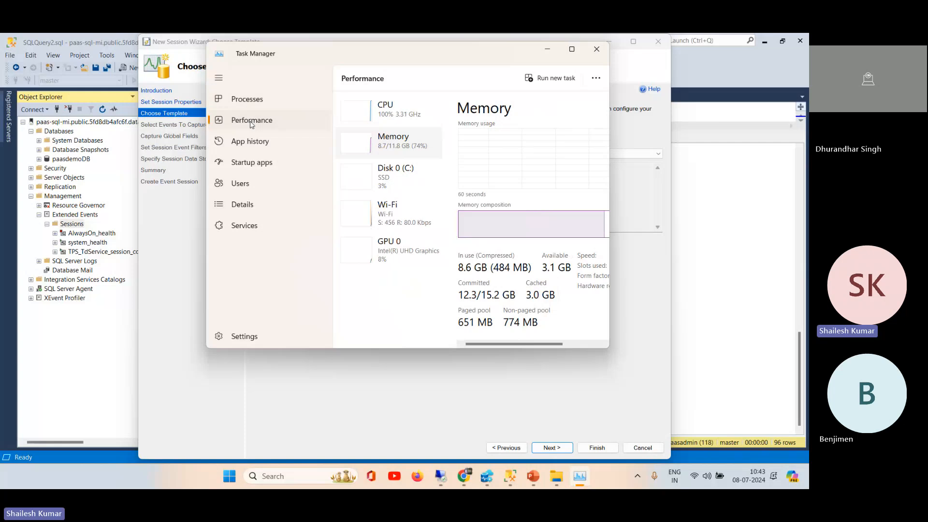
pyautogui.click(399, 221)
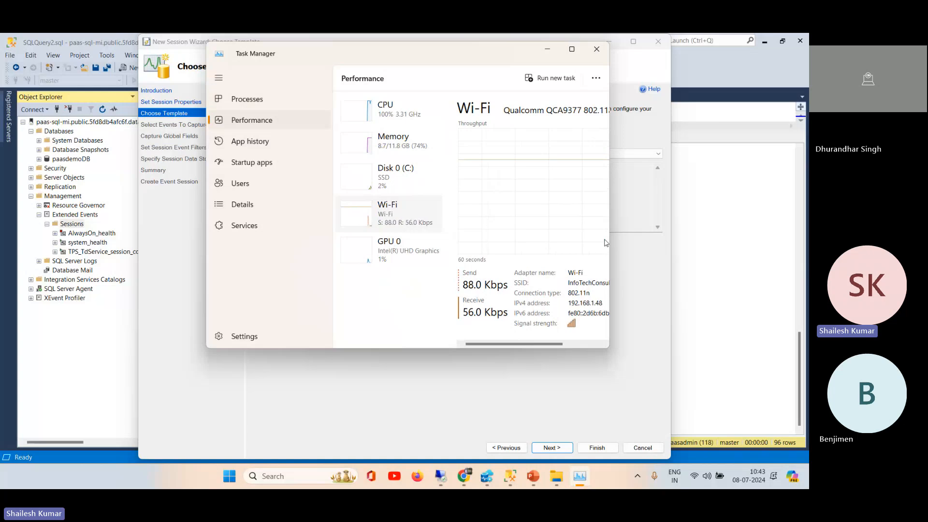
pyautogui.moveTo(609, 239); pyautogui.dragTo(686, 249)
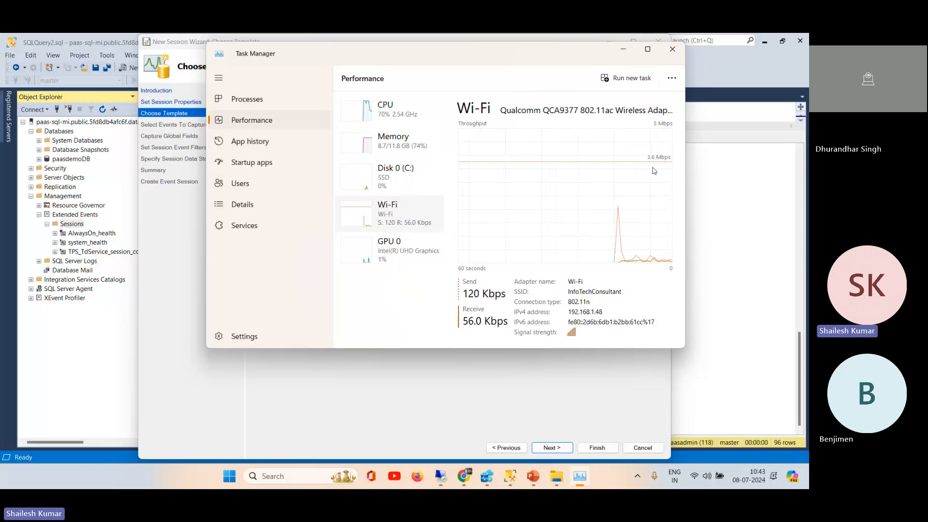
pyautogui.moveTo(554, 58); pyautogui.dragTo(580, 131)
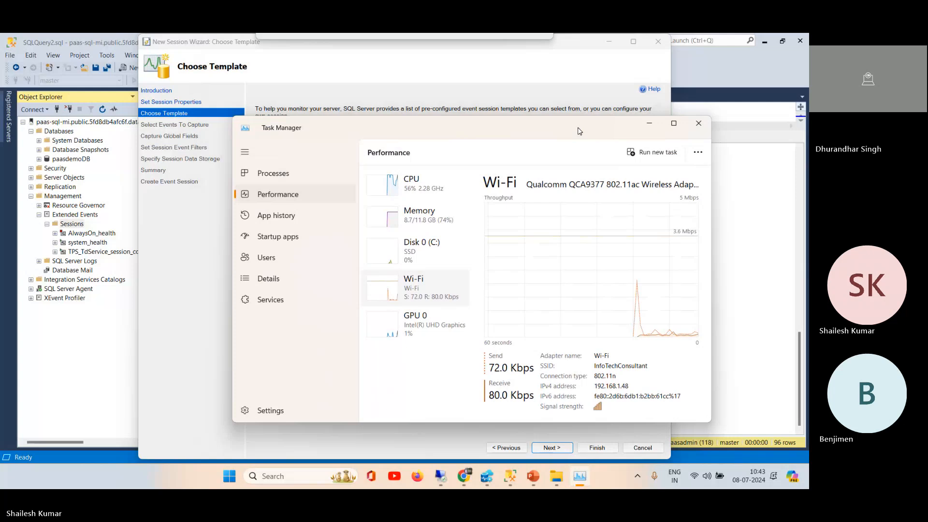
pyautogui.click(499, 68)
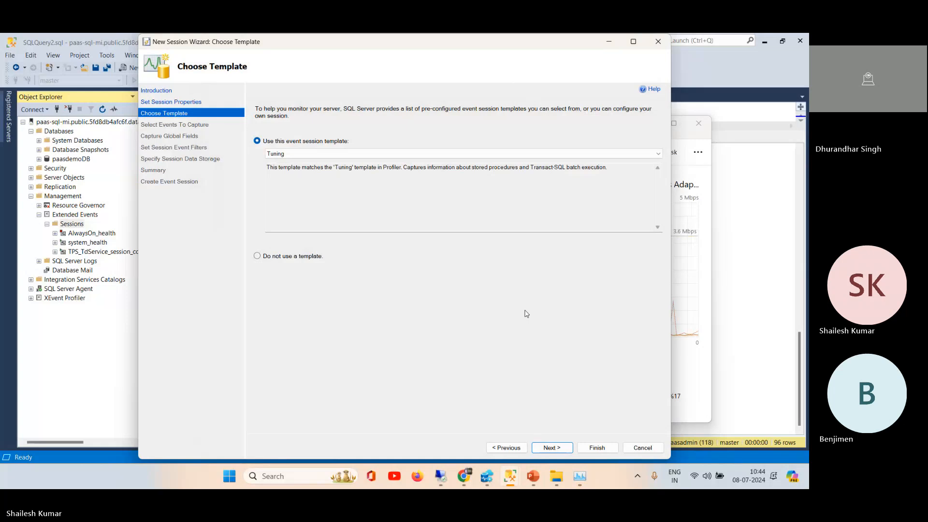
# Step: Advance the wizard to event selection, check CPU utilization and running processes in Task Manager, and return to the wizard
pyautogui.click(552, 448)
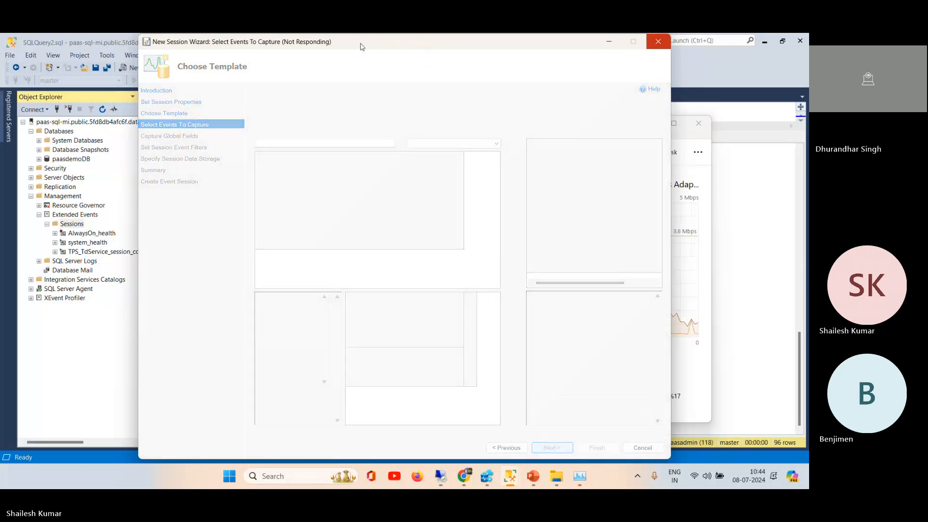
pyautogui.click(694, 135)
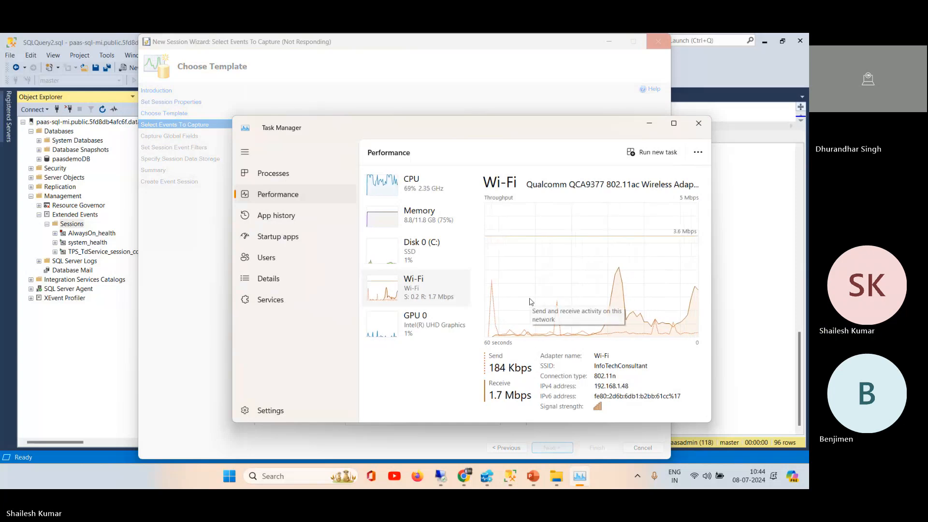
pyautogui.click(401, 182)
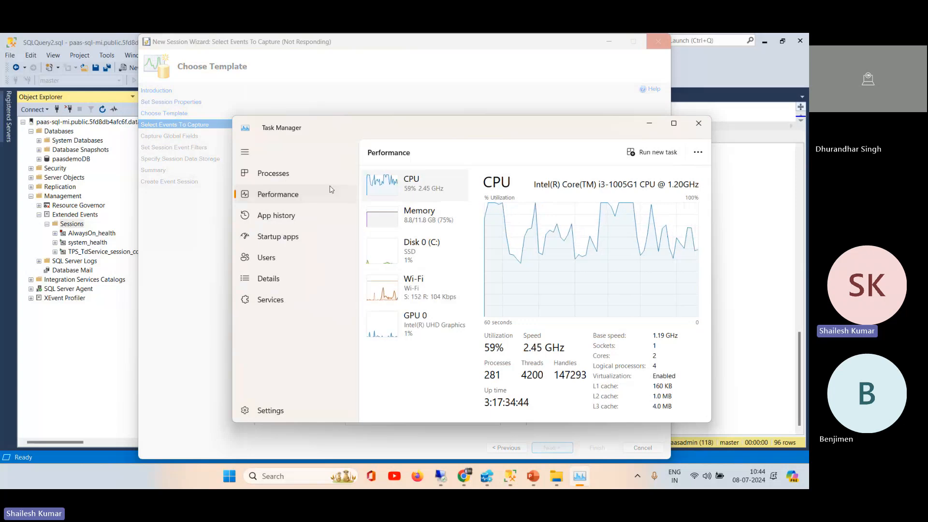
pyautogui.click(273, 174)
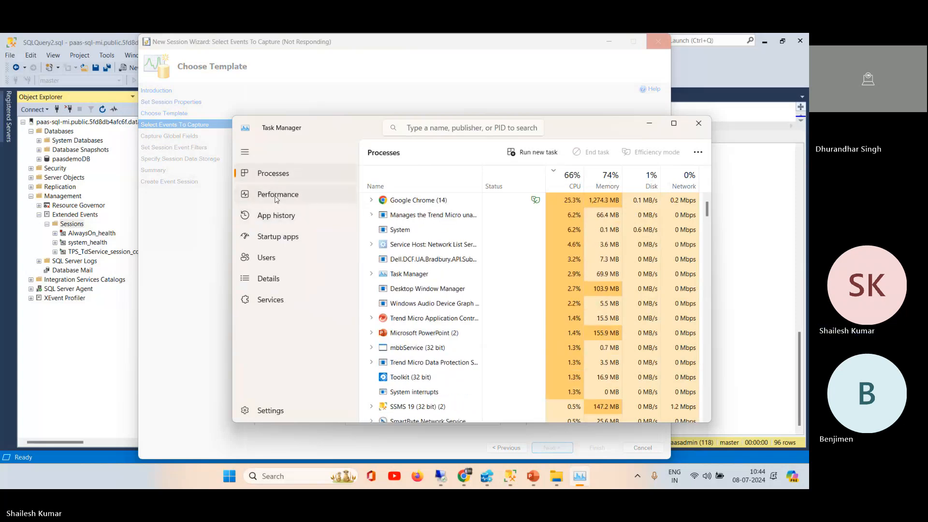
pyautogui.click(277, 195)
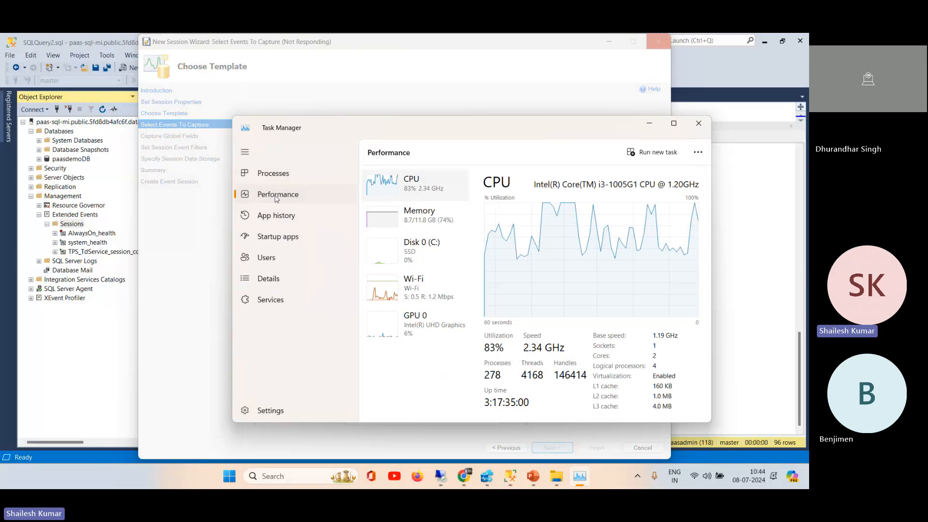
pyautogui.click(414, 48)
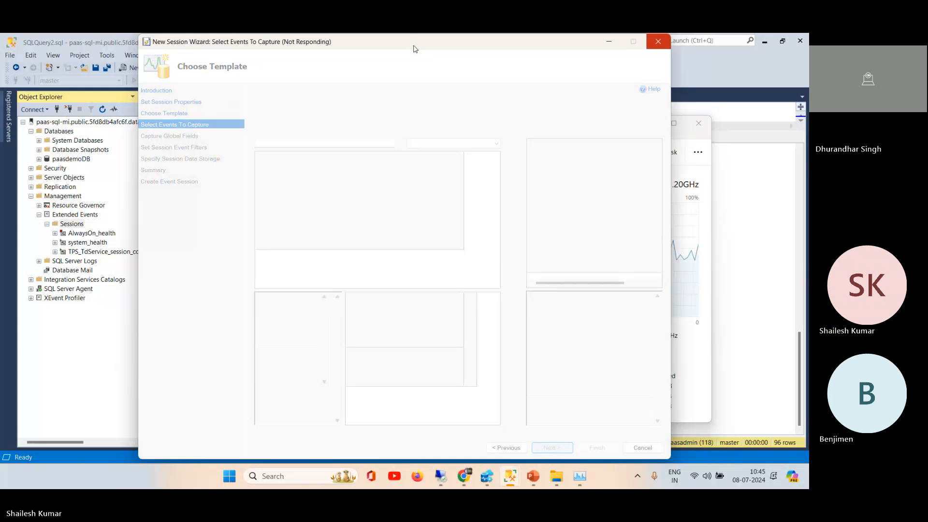
# Step: Switch to Chrome to check the Teams meeting, and return to the New Session Wizard in SSMS
pyautogui.moveTo(461, 480)
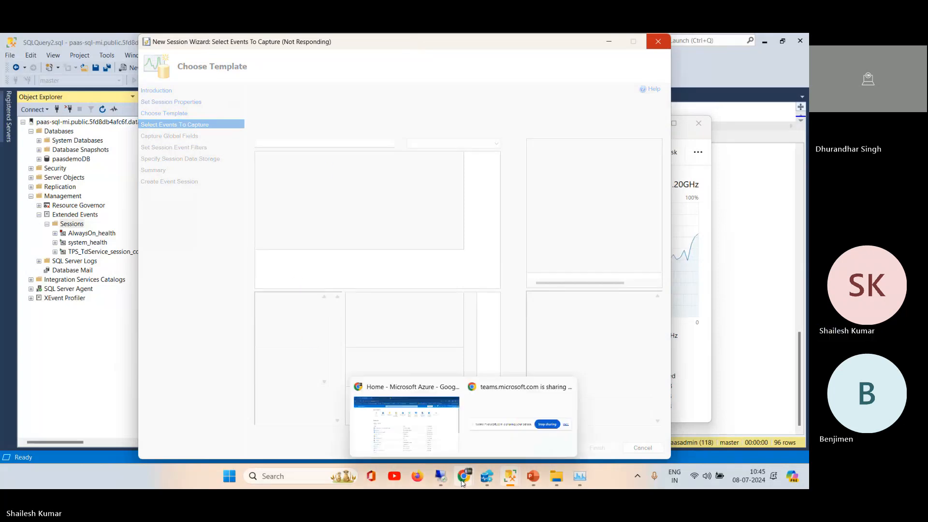
pyautogui.click(425, 433)
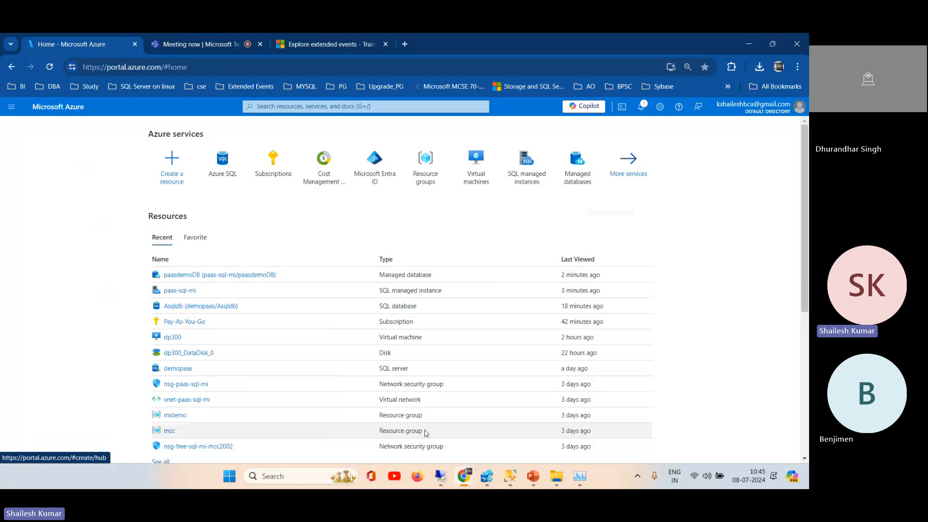
pyautogui.click(213, 46)
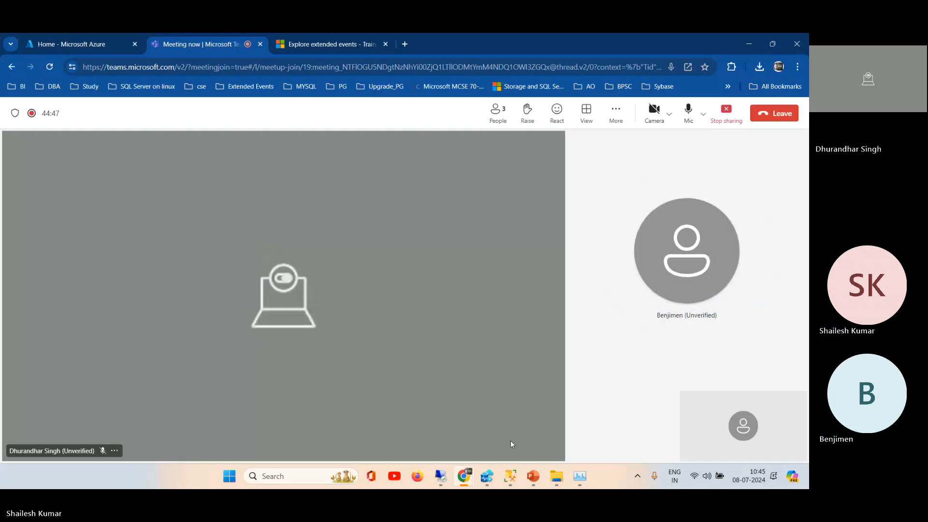
pyautogui.moveTo(507, 480)
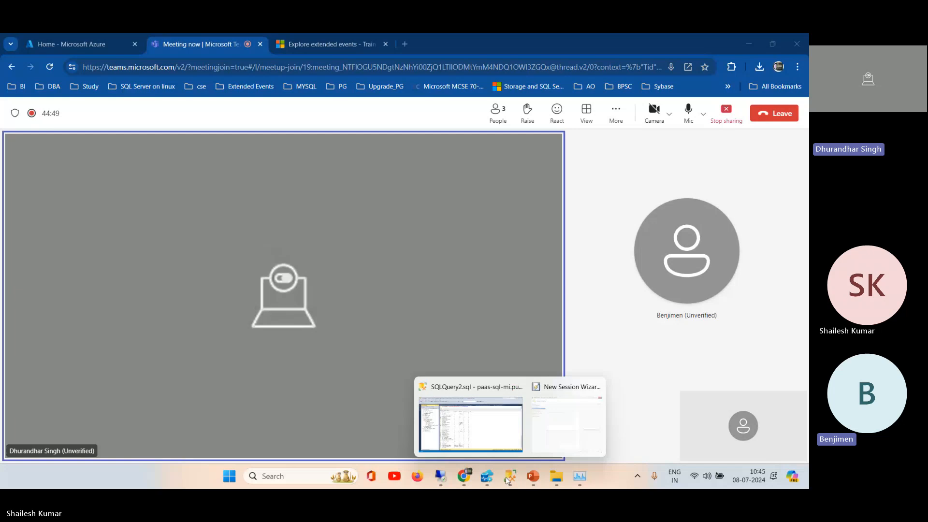
pyautogui.click(472, 442)
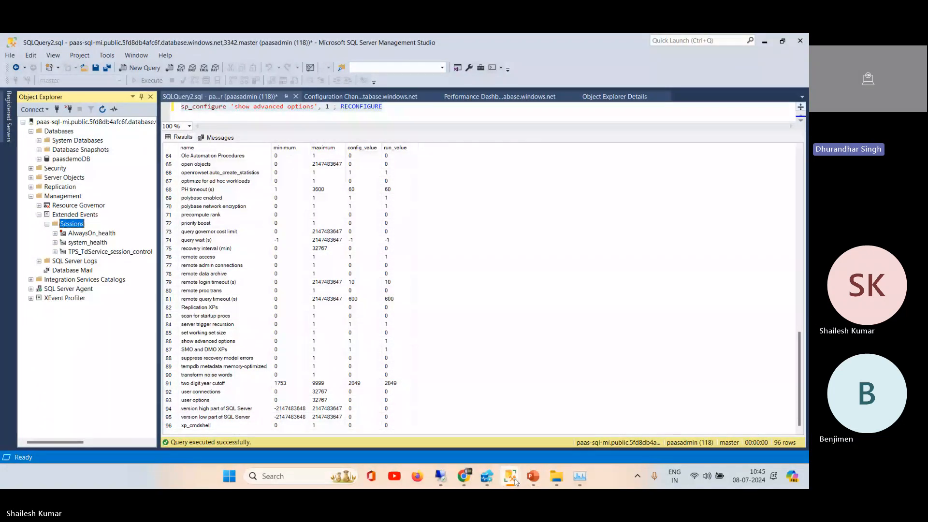
pyautogui.moveTo(515, 481)
pyautogui.click(549, 411)
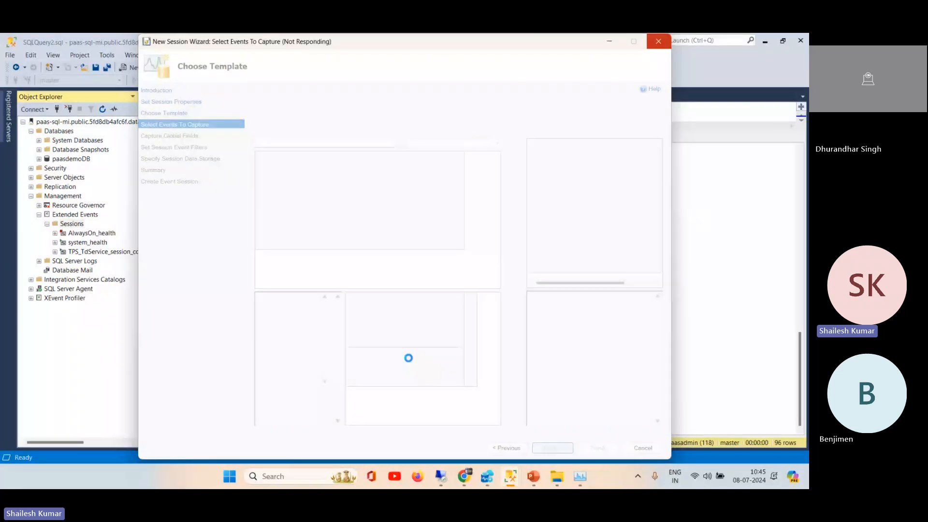
# Step: Switch to the remote VM's SSMS, show where SQL Server Profiler is offered among its tools, and minimize the remote session
pyautogui.click(441, 483)
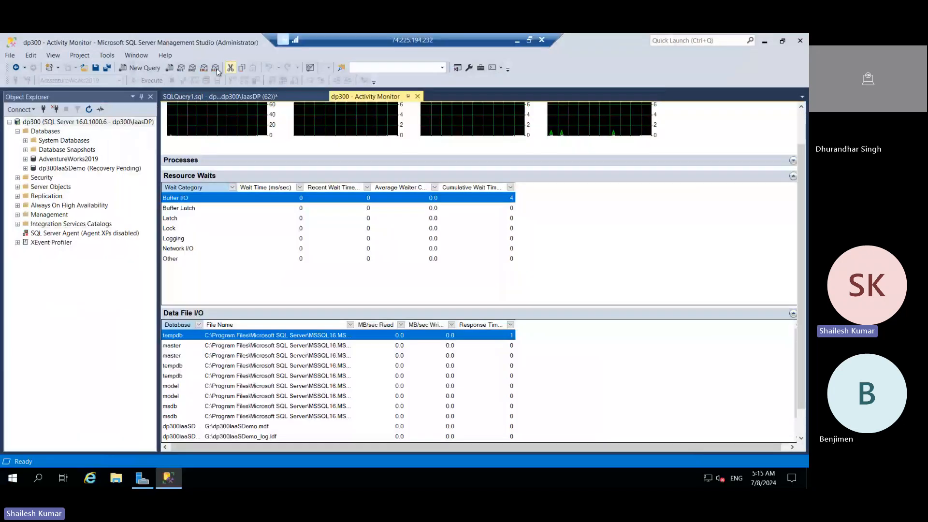
pyautogui.click(107, 55)
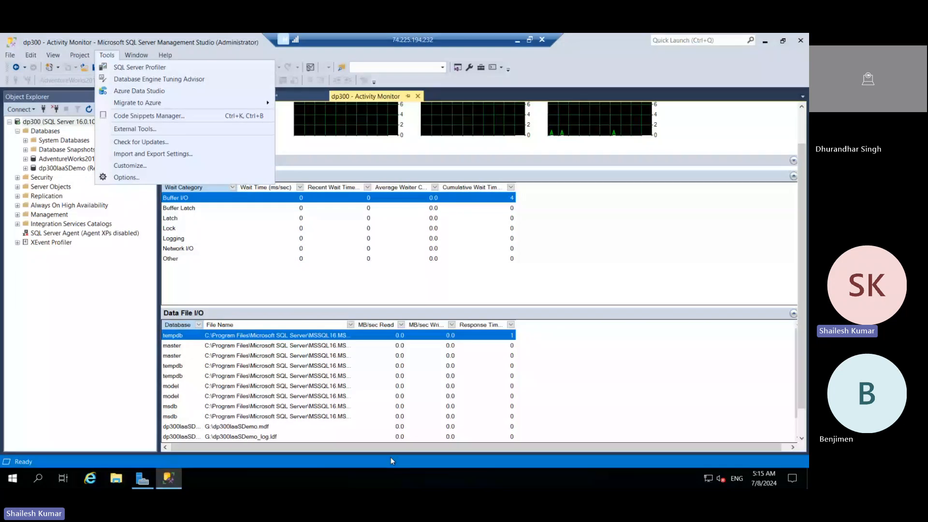
pyautogui.click(517, 42)
# Step: Switch to Chrome and display the Explore extended events unit on Microsoft Learn
pyautogui.moveTo(488, 484)
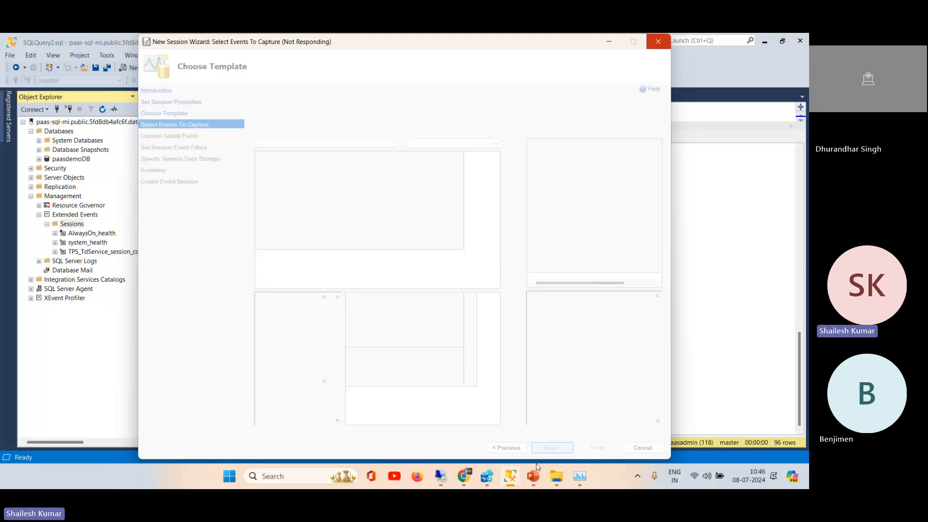
pyautogui.moveTo(467, 478)
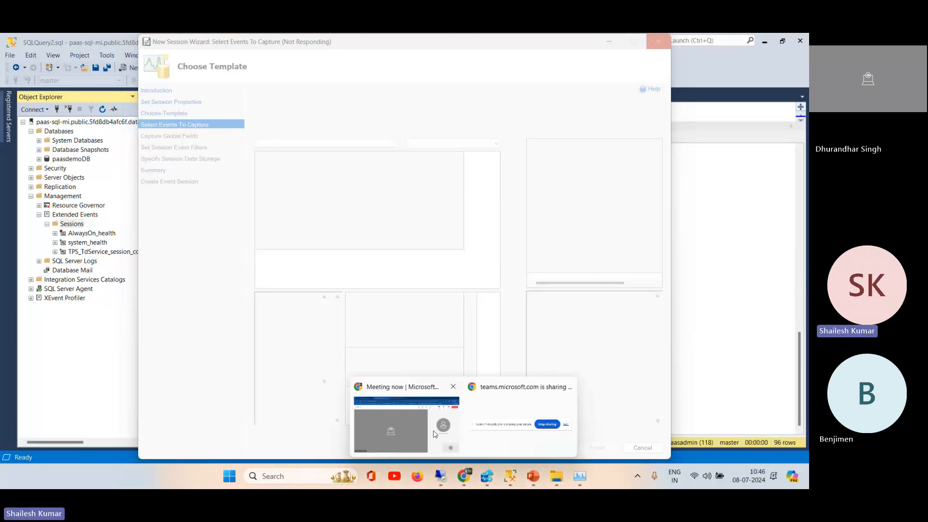
pyautogui.moveTo(454, 427)
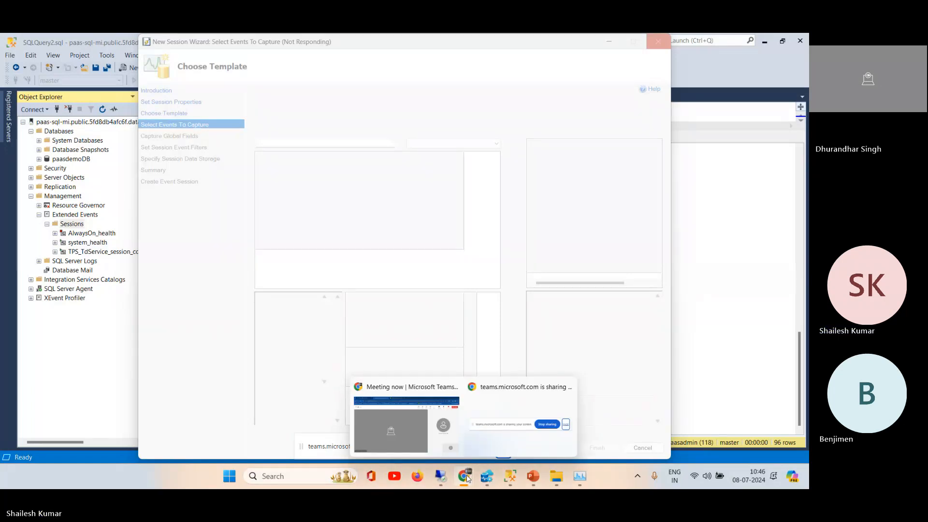
pyautogui.click(416, 424)
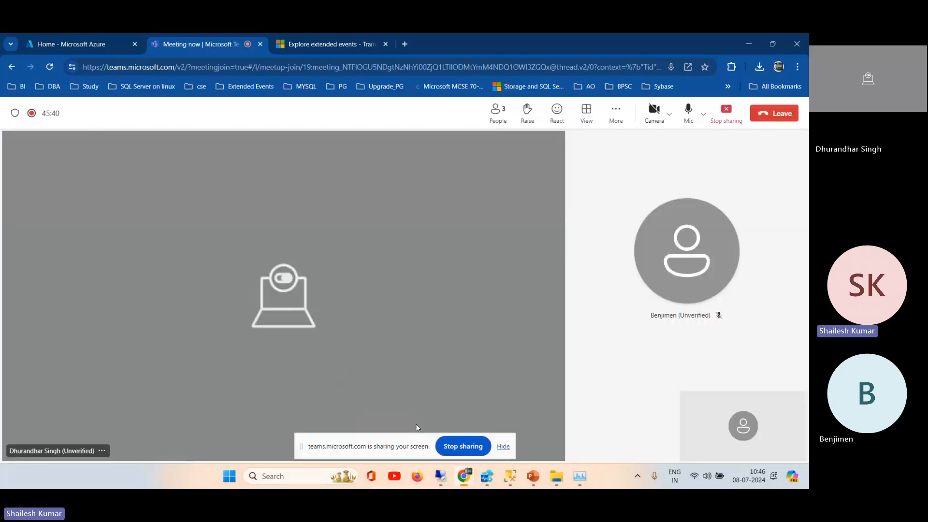
pyautogui.click(304, 41)
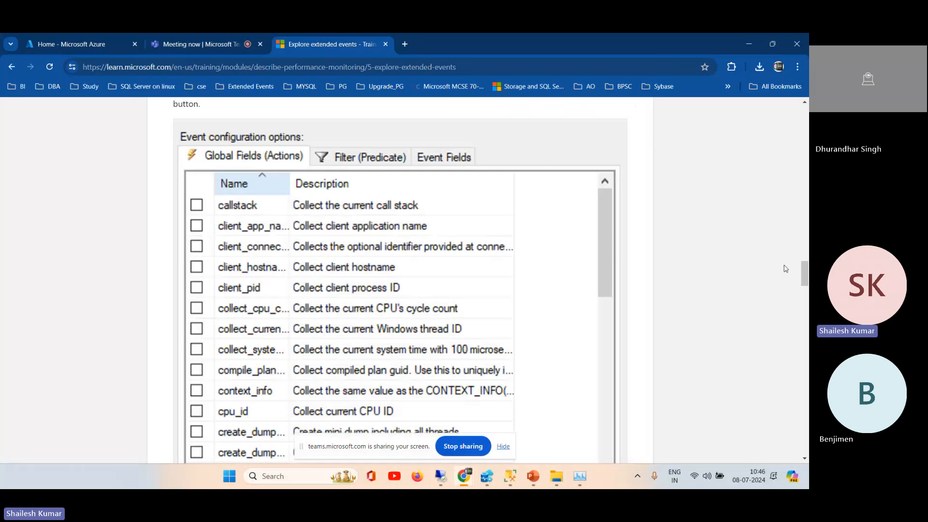
# Step: Return to the learning path and review the unit overviews for configuring databases and SQL Server resources for optimal performance
pyautogui.moveTo(805, 274); pyautogui.dragTo(794, 113)
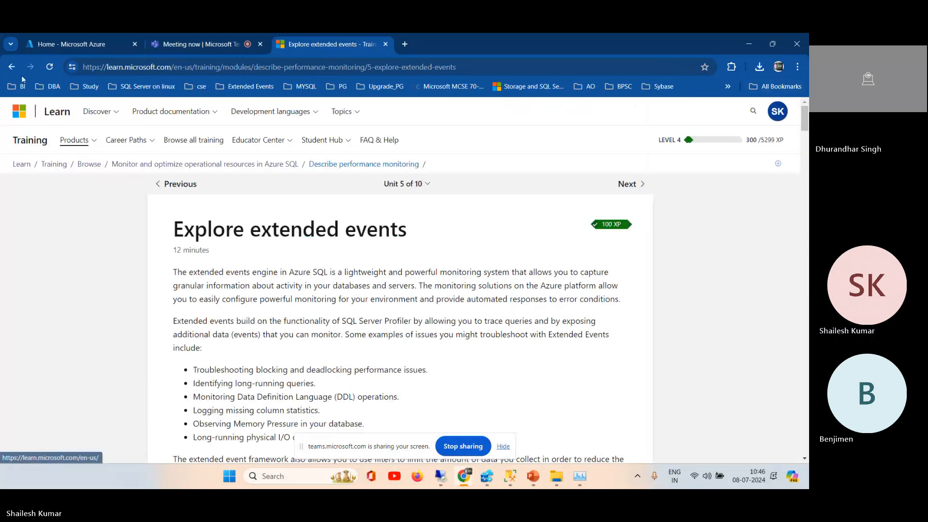
pyautogui.click(11, 69)
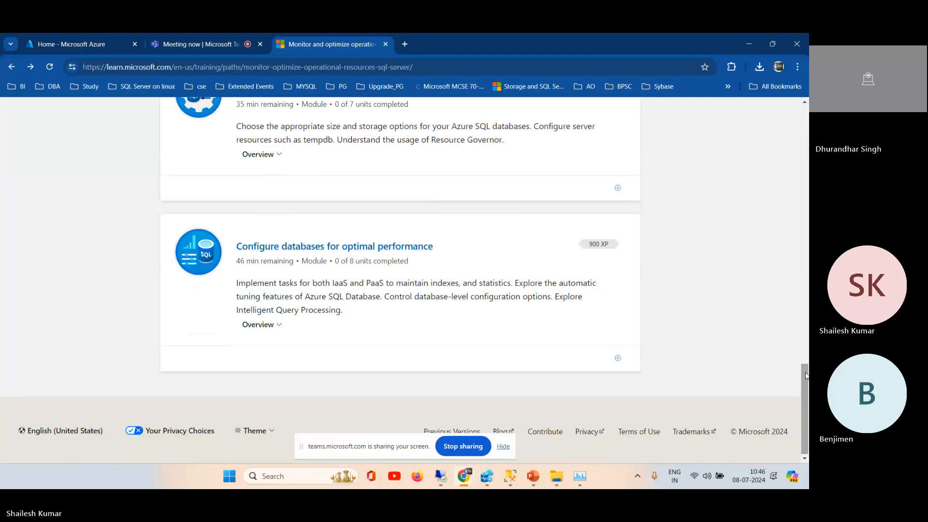
pyautogui.click(261, 325)
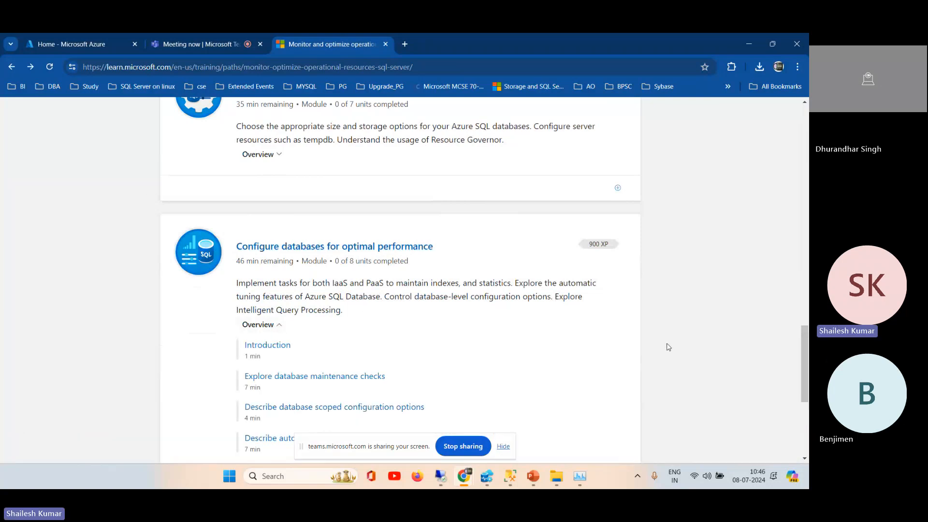
pyautogui.moveTo(805, 339); pyautogui.dragTo(785, 295)
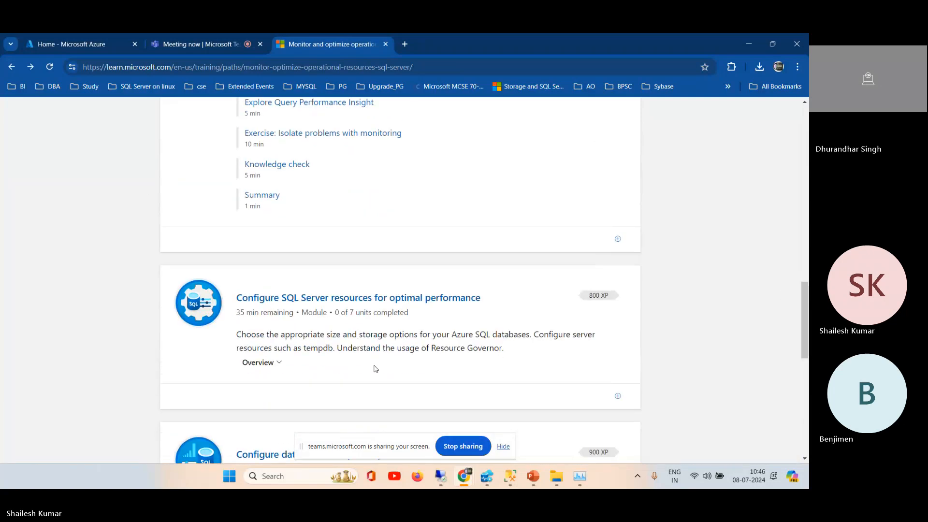
pyautogui.click(281, 369)
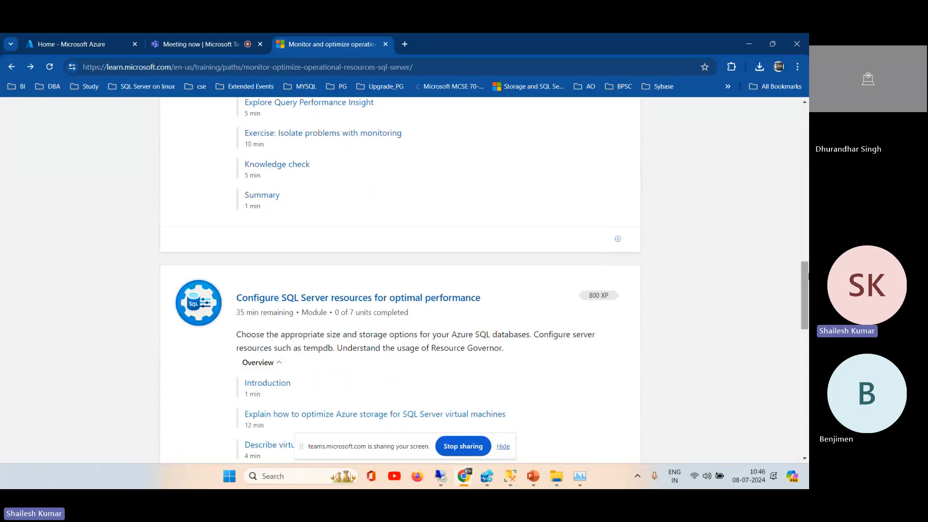
pyautogui.moveTo(806, 296); pyautogui.dragTo(806, 313)
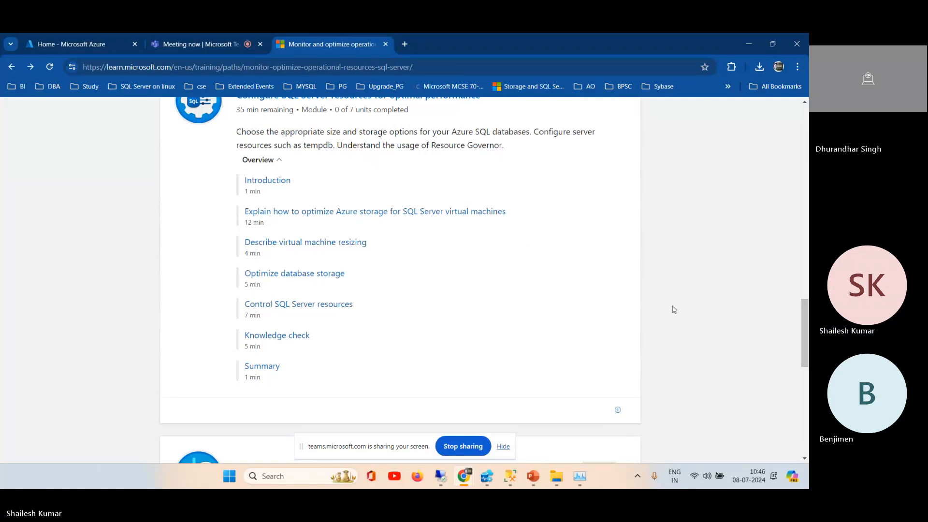
# Step: Minimize Chrome to return to the New Session Wizard in SSMS and hide the screen-sharing notification
pyautogui.click(747, 43)
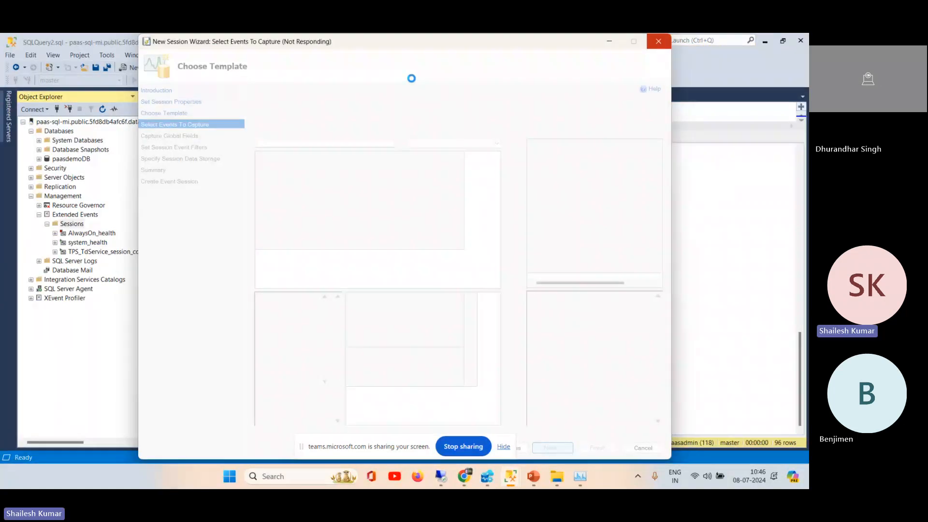
pyautogui.click(503, 446)
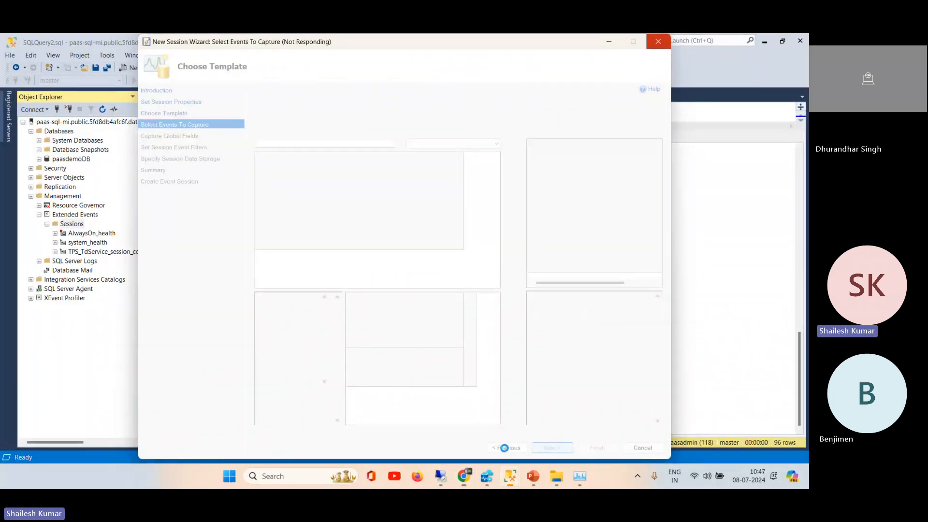
pyautogui.moveTo(583, 485)
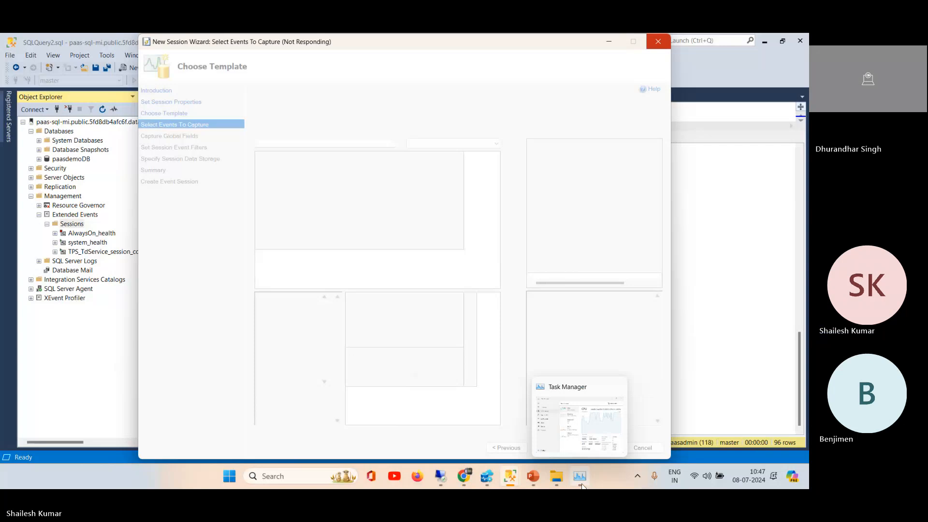
# Step: Switch to the Teams meeting in Chrome, mute the microphone, and return to the SSMS query window
pyautogui.moveTo(464, 478)
pyautogui.click(428, 429)
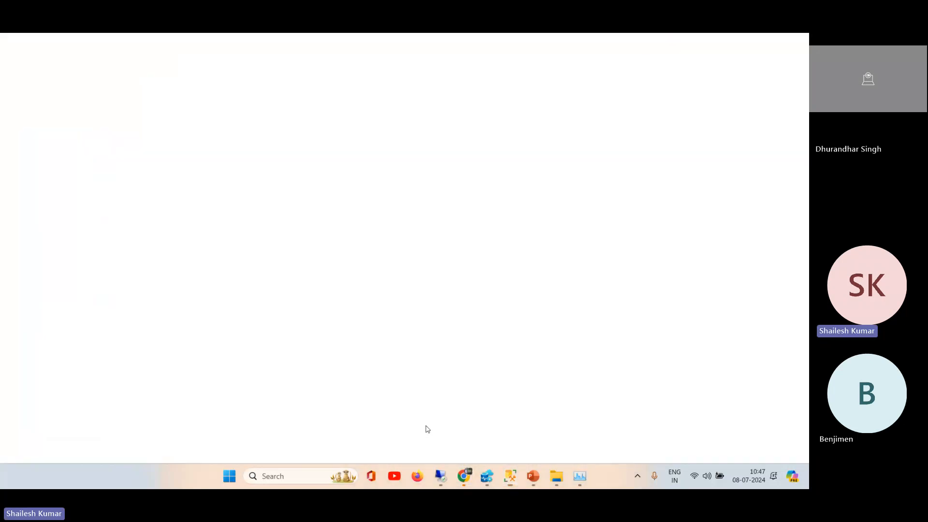
pyautogui.click(194, 44)
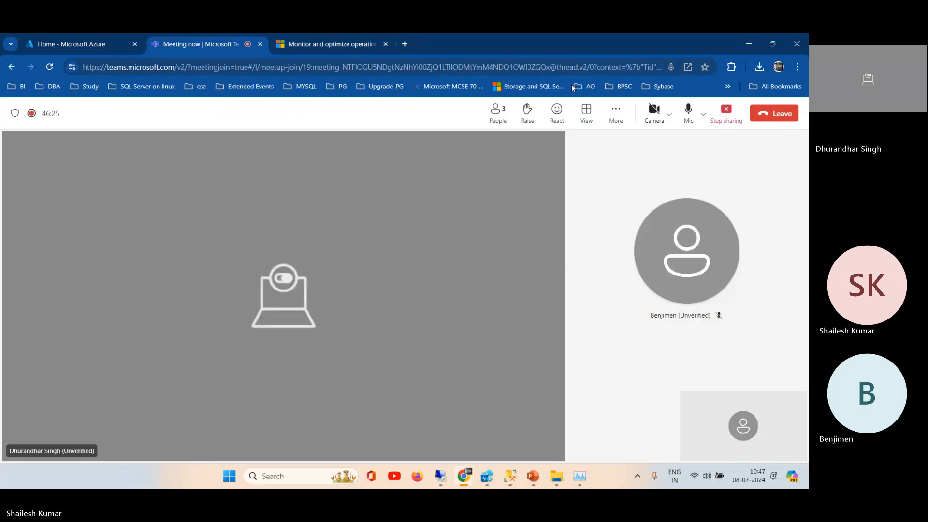
pyautogui.click(688, 110)
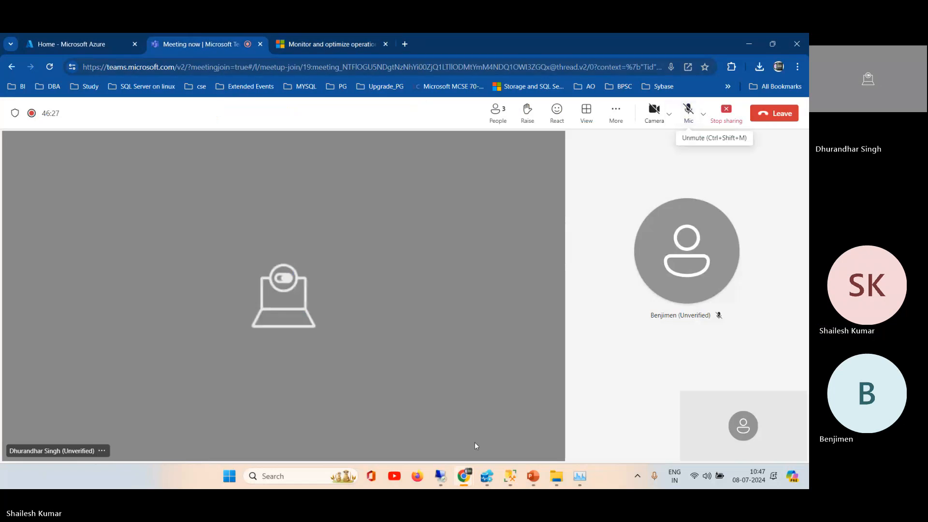
pyautogui.click(515, 482)
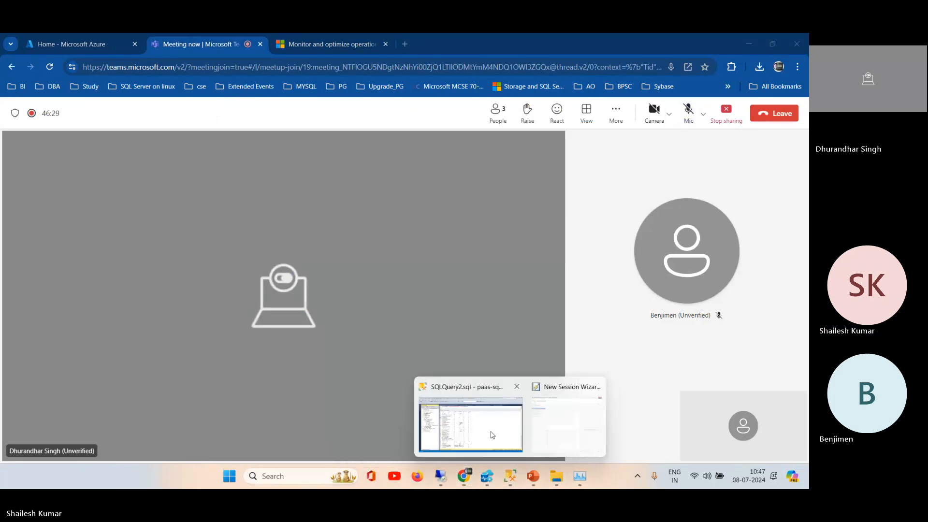
pyautogui.click(492, 435)
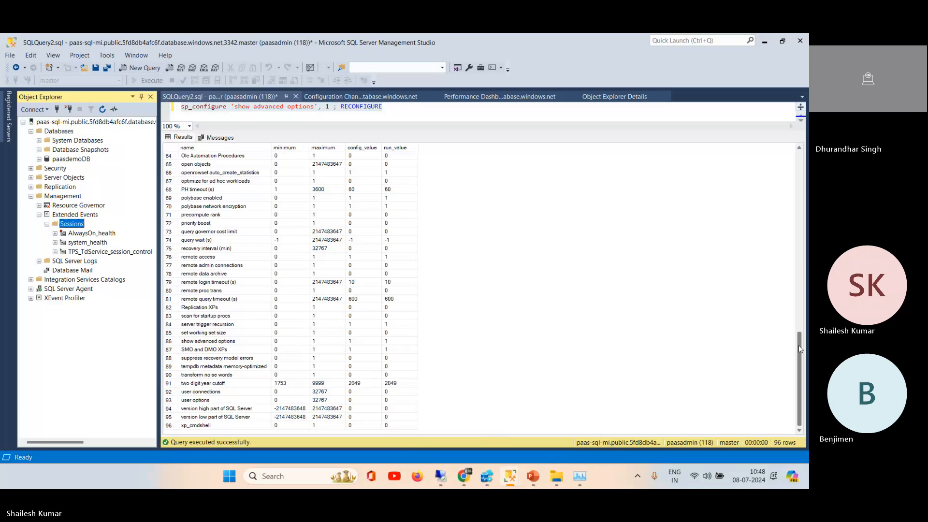
# Step: Unmute the microphone in the Teams meeting in Chrome and return to the New Session Wizard in SSMS
pyautogui.moveTo(464, 476)
pyautogui.click(426, 441)
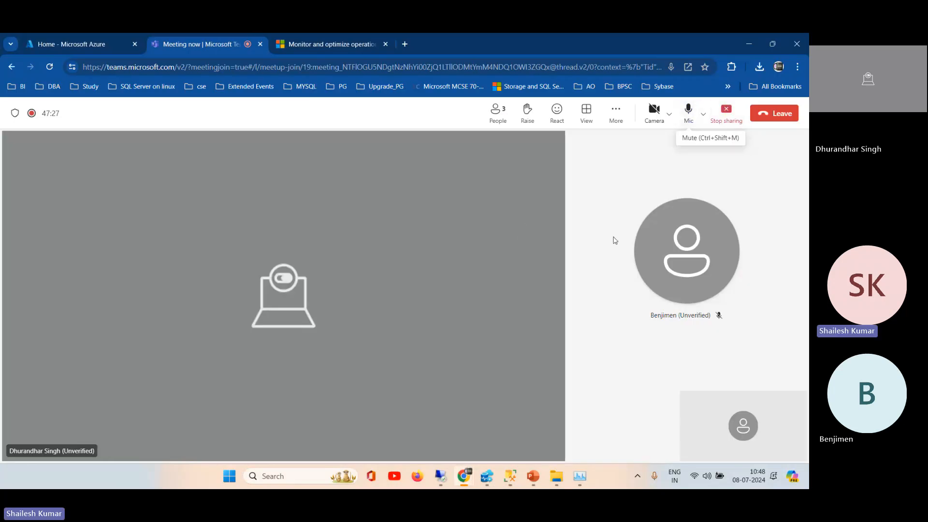
pyautogui.moveTo(509, 484)
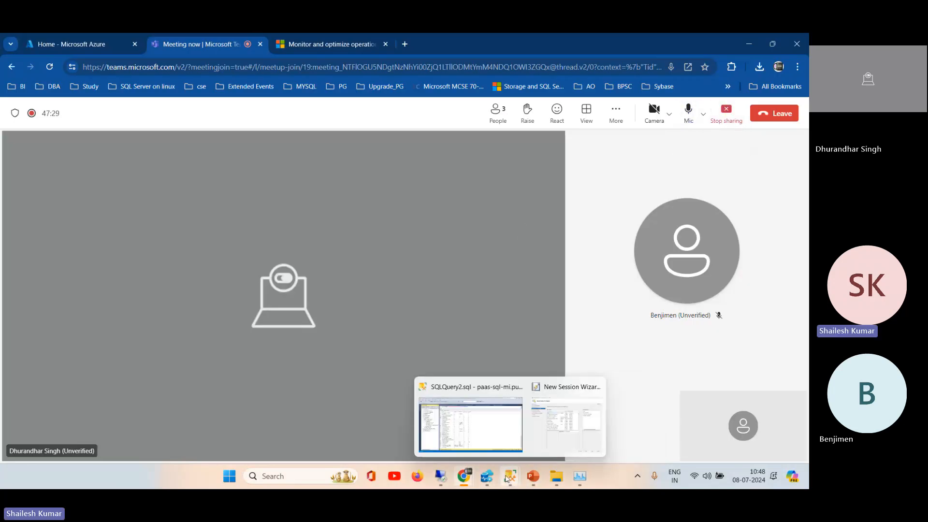
pyautogui.click(485, 420)
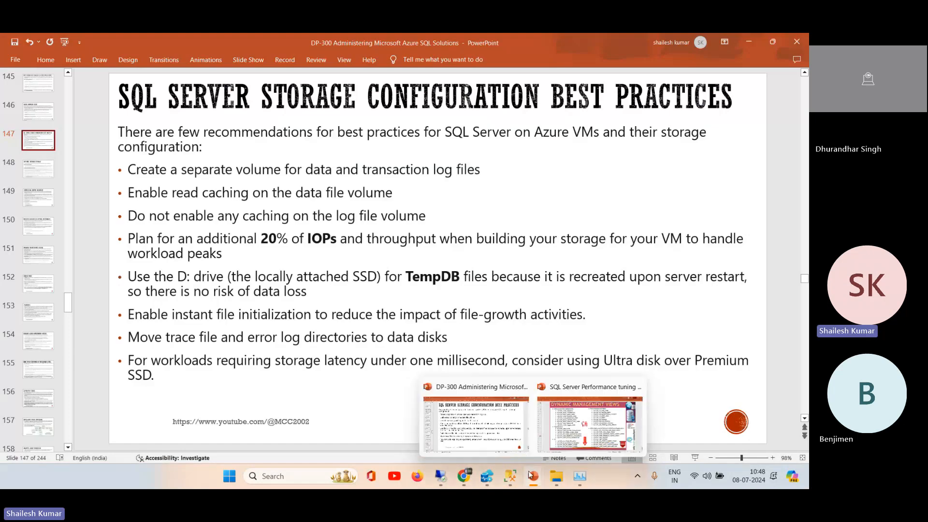
pyautogui.moveTo(515, 480)
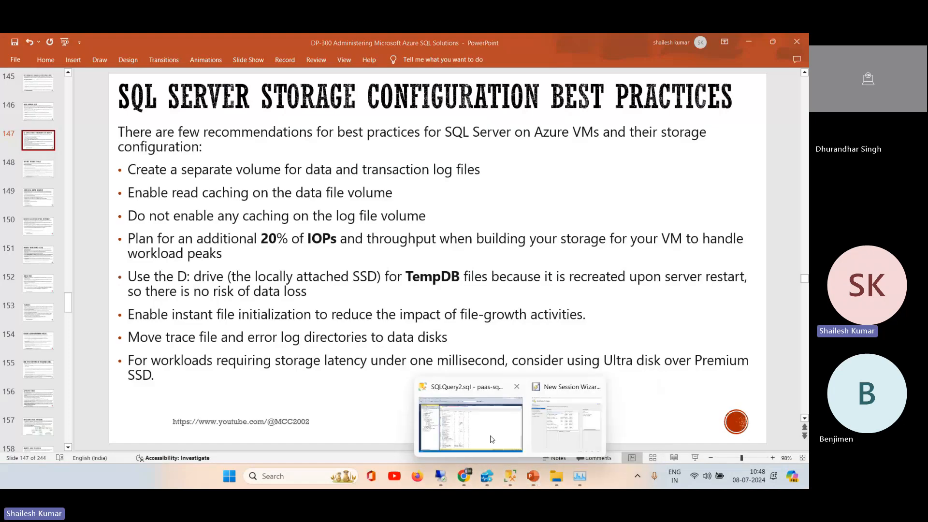
pyautogui.click(472, 425)
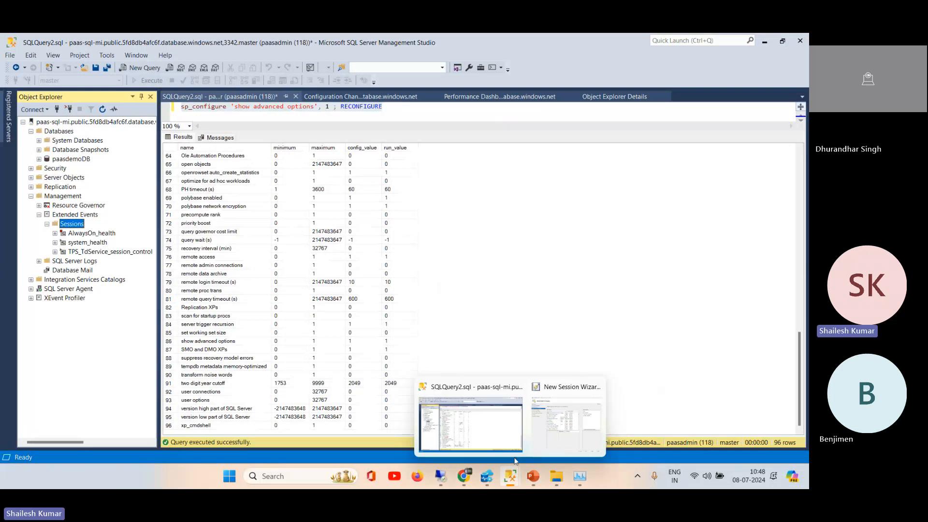
pyautogui.click(556, 428)
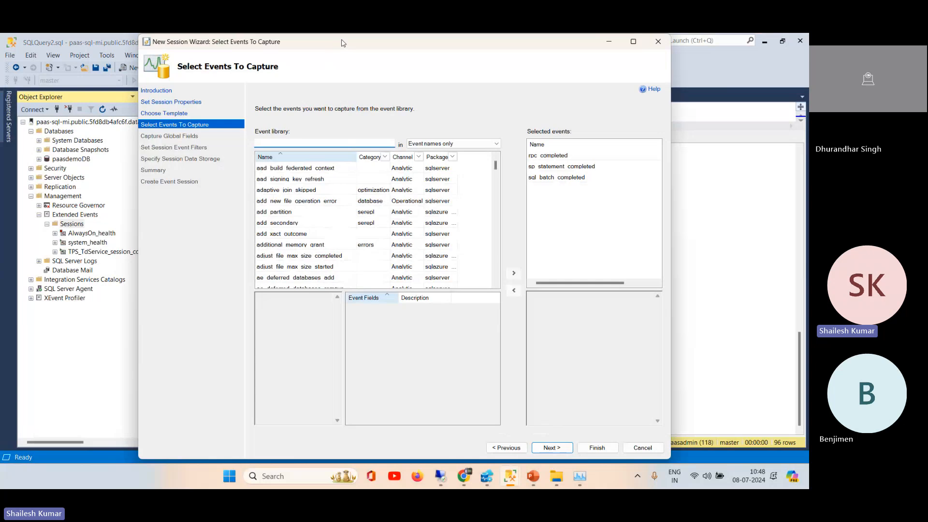
# Step: Move the wizard slightly aside, search Windows for Services, and open the Services app
pyautogui.moveTo(341, 43)
pyautogui.mouseDown()
pyautogui.moveTo(370, 44)
pyautogui.moveTo(359, 43)
pyautogui.mouseUp()
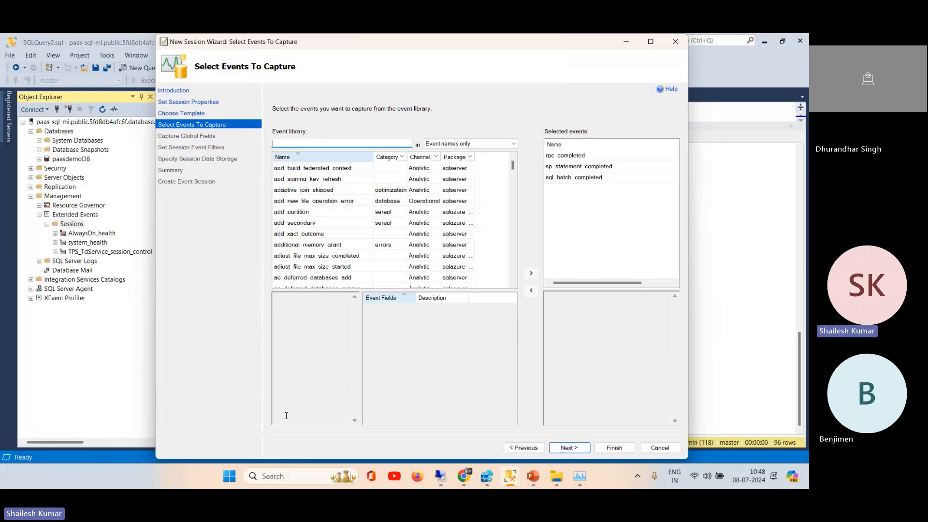
pyautogui.click(277, 478)
pyautogui.write('servoce')
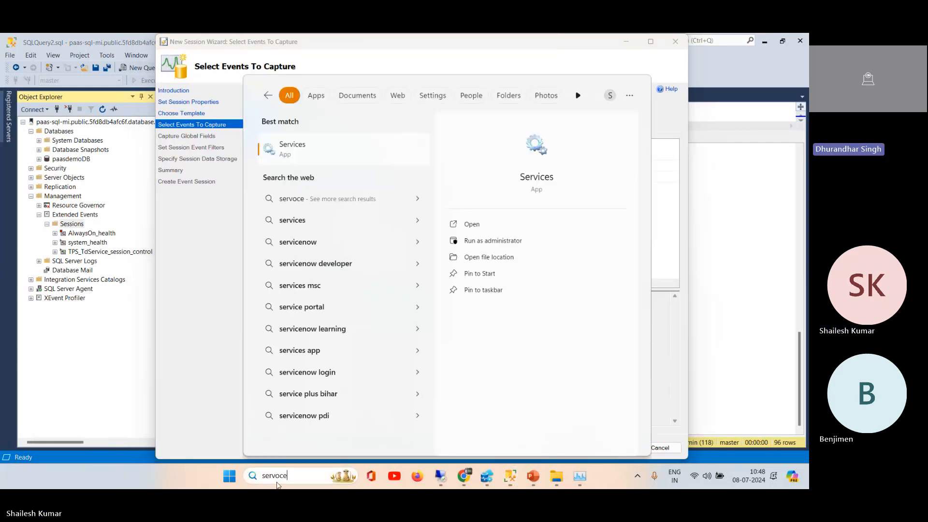
pyautogui.moveTo(277, 480); pyautogui.dragTo(290, 476)
pyautogui.click(325, 158)
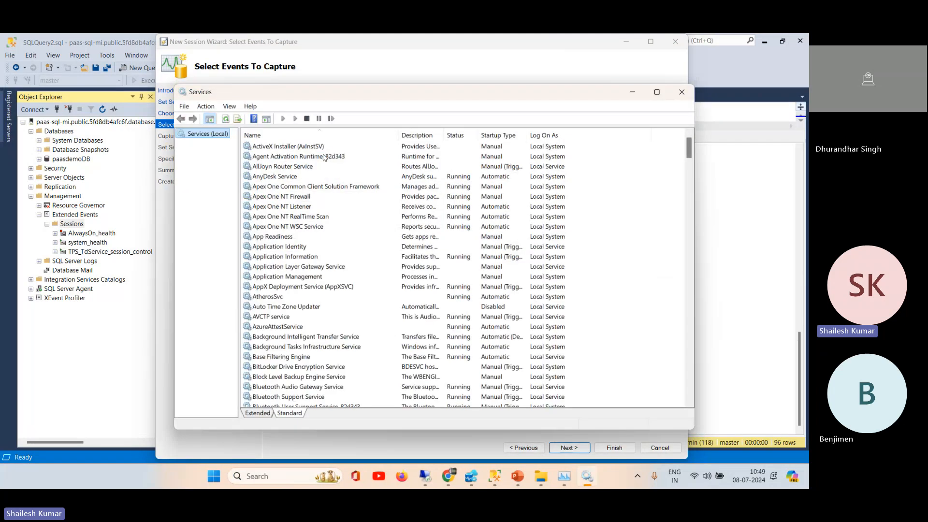
# Step: Locate the Remote Procedure Call (RPC) service in the list, check its description, and close the Services window
pyautogui.click(292, 350)
pyautogui.press('r')
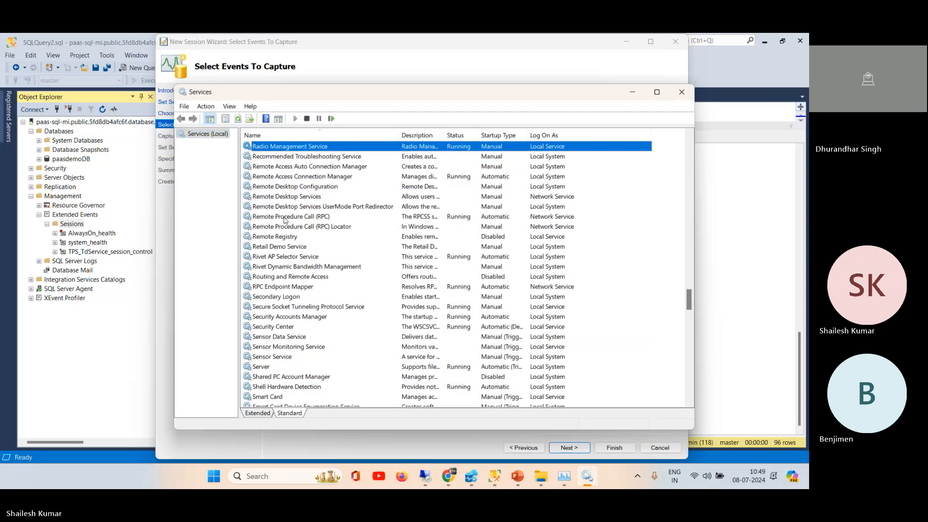
pyautogui.click(394, 216)
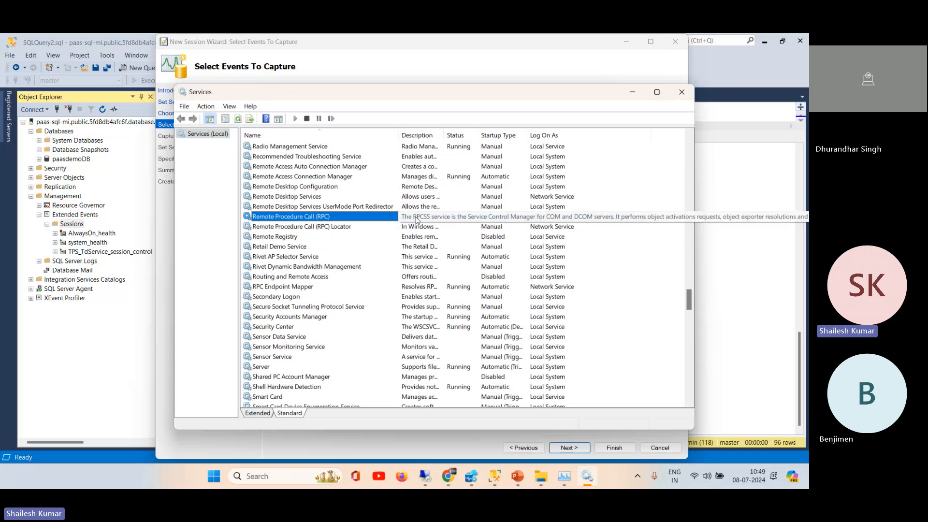
pyautogui.click(681, 91)
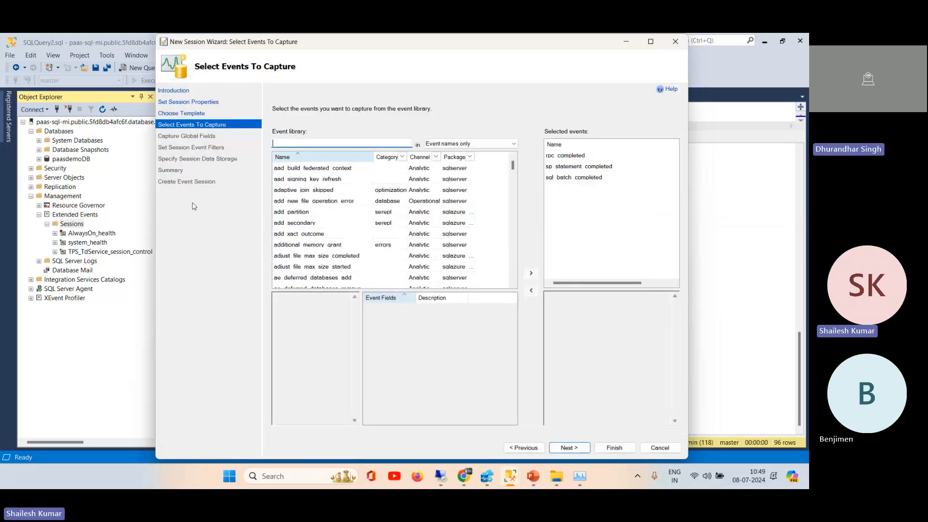
# Step: Show the New Linked Server option under the managed instance's Server Objects, collapse the folders, and return to the New Session Wizard
pyautogui.click(31, 178)
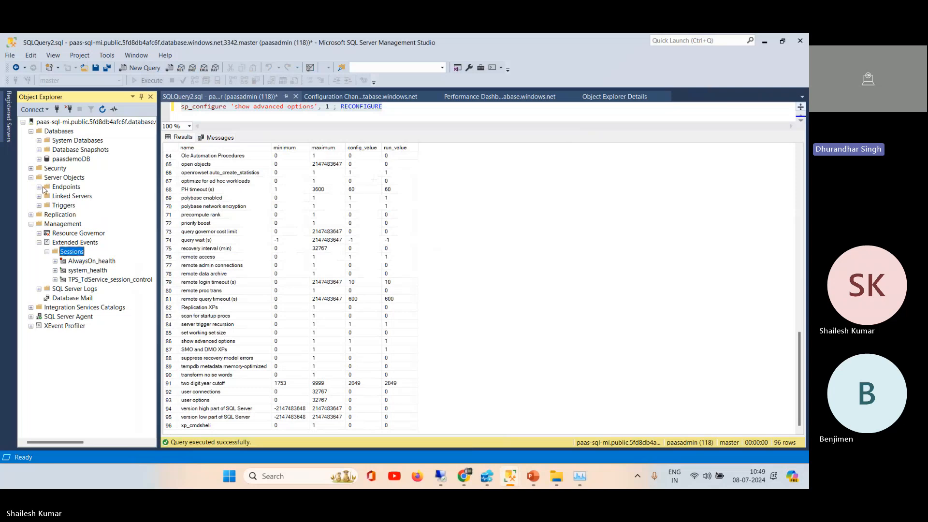
pyautogui.click(39, 196)
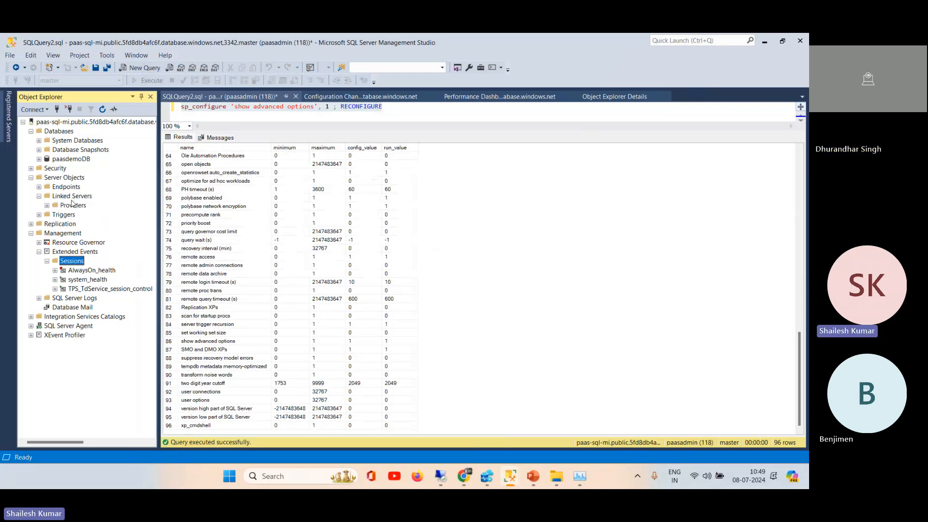
pyautogui.click(72, 199)
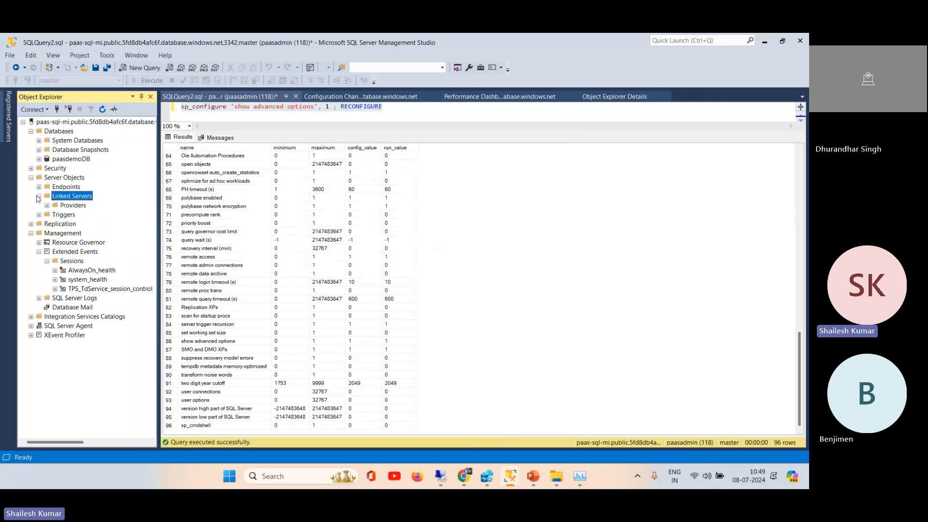
pyautogui.rightClick(63, 196)
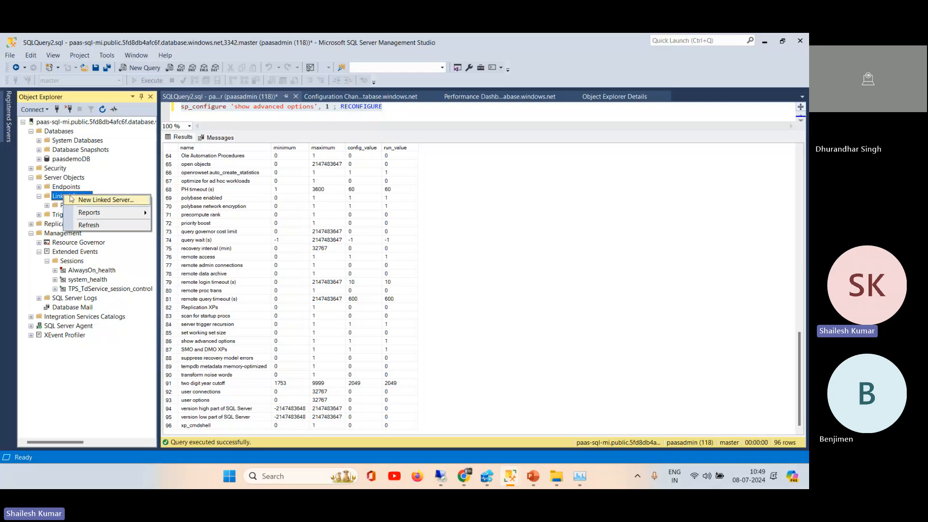
pyautogui.click(39, 197)
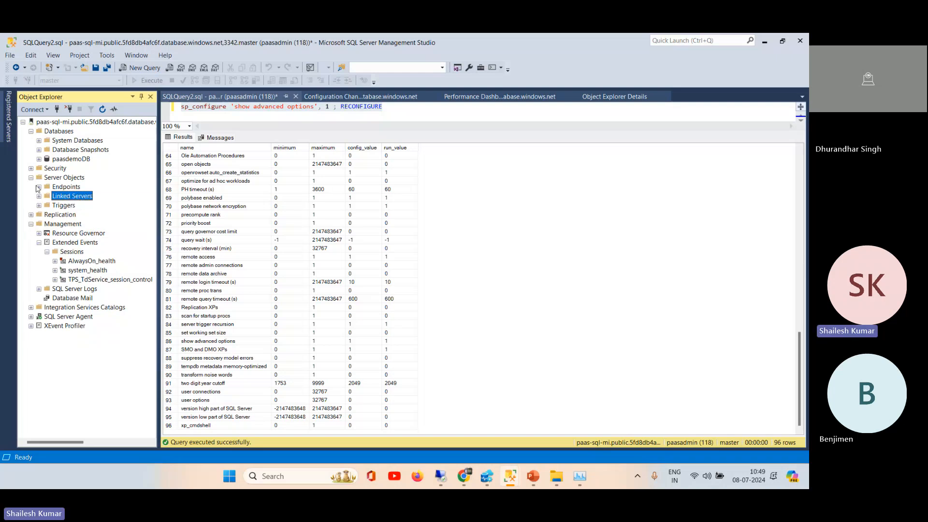
pyautogui.click(31, 178)
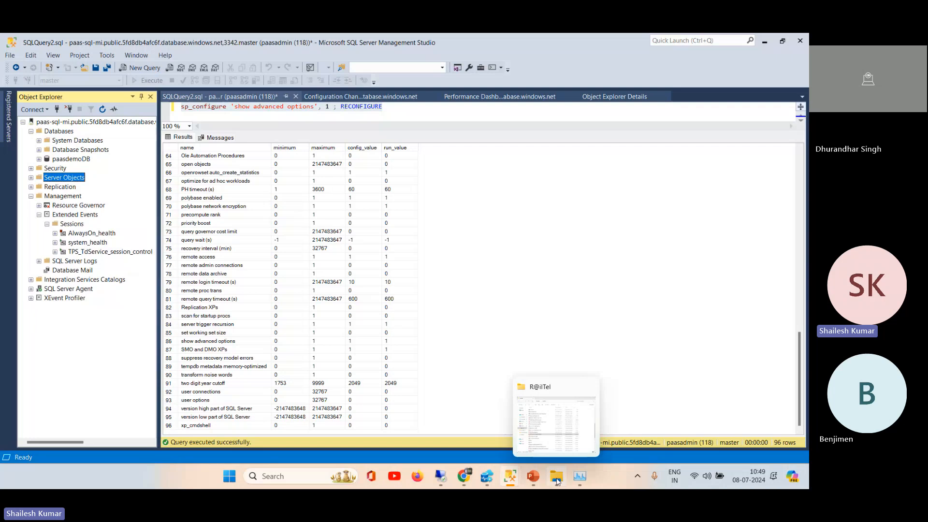
pyautogui.moveTo(517, 476)
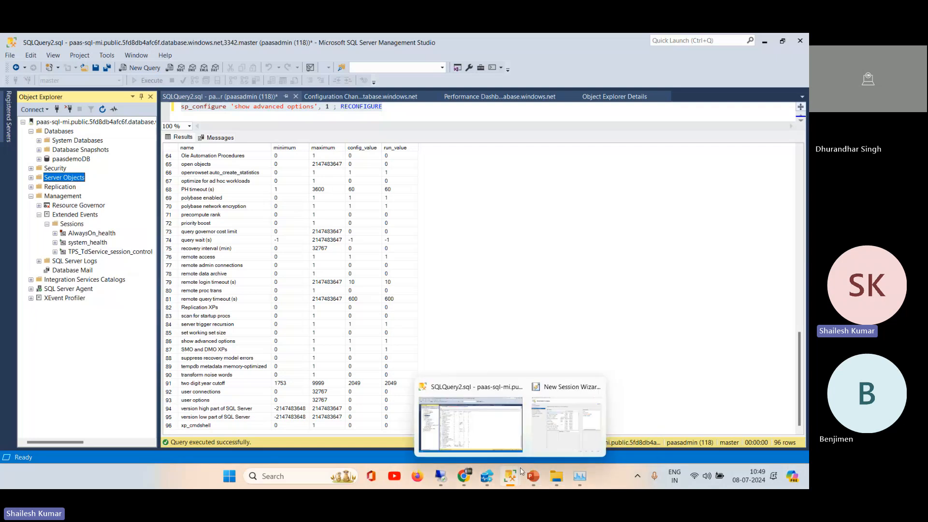
pyautogui.click(571, 425)
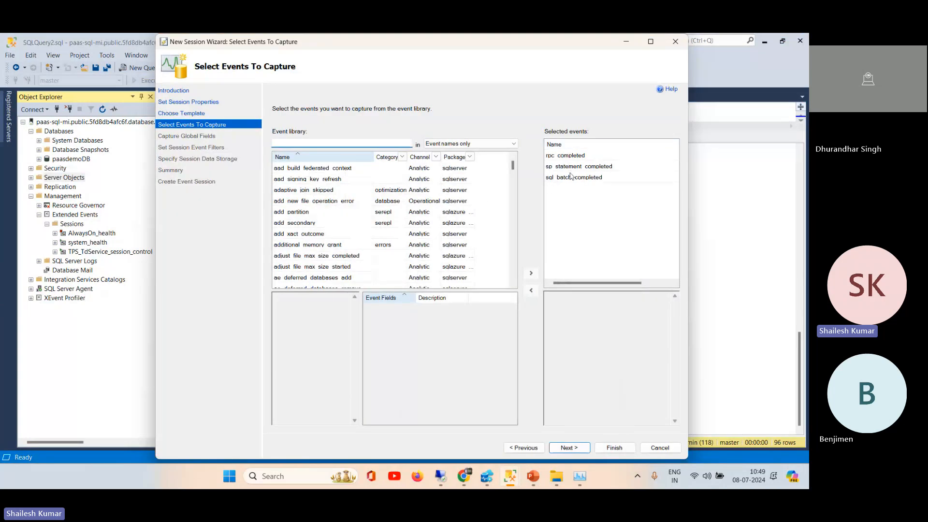
# Step: Check the descriptions of the selected sp_statement_completed and sql_batch_completed events, and advance to Capture Global Fields
pyautogui.click(590, 171)
pyautogui.click(578, 179)
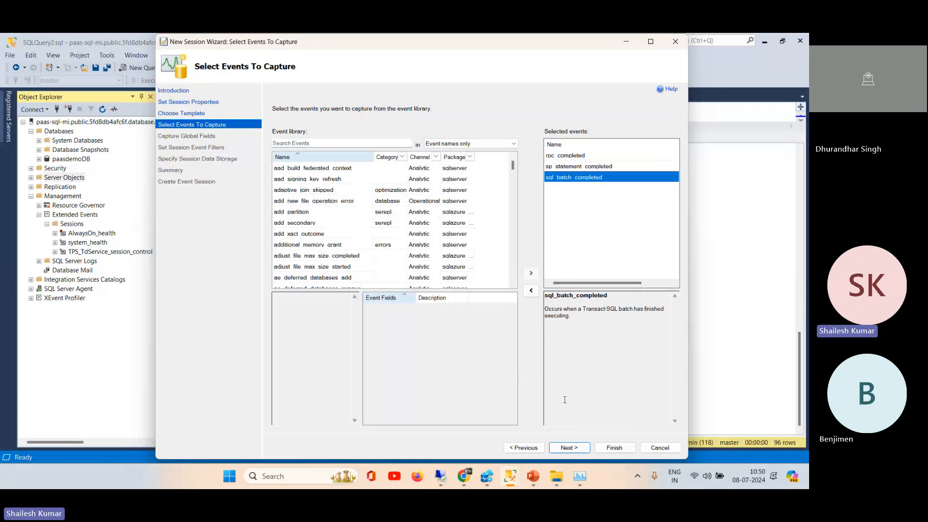
pyautogui.click(568, 448)
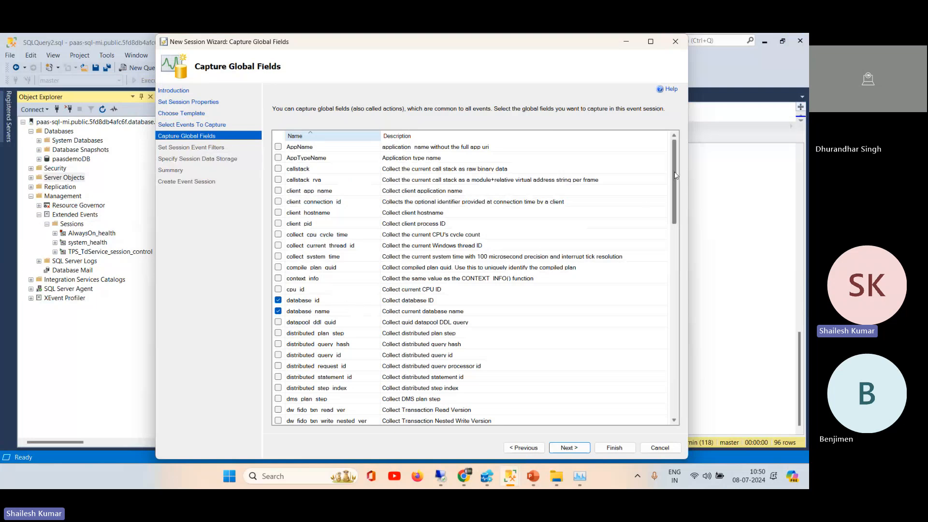
# Step: Review the available and preselected global fields, keep the selection as it is, and advance to Set Session Event Filters
pyautogui.moveTo(677, 175); pyautogui.dragTo(681, 338)
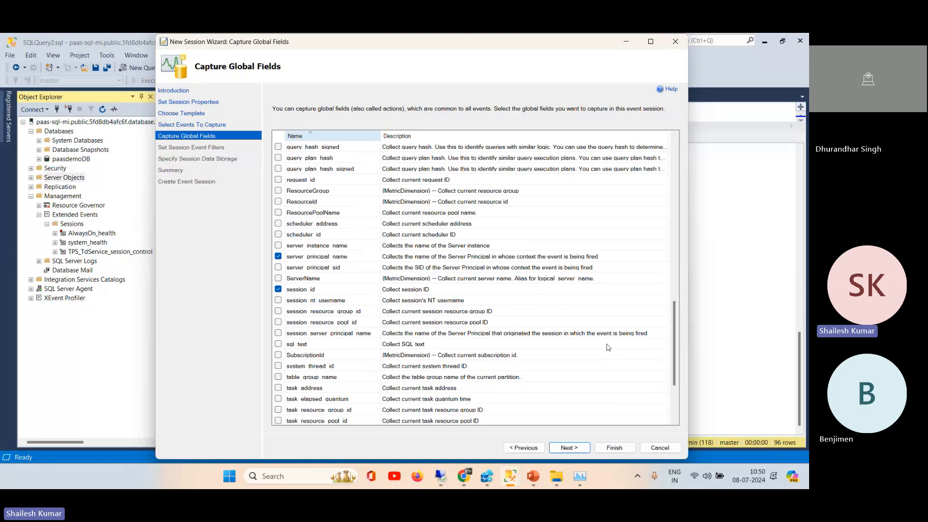
pyautogui.moveTo(674, 337); pyautogui.dragTo(675, 170)
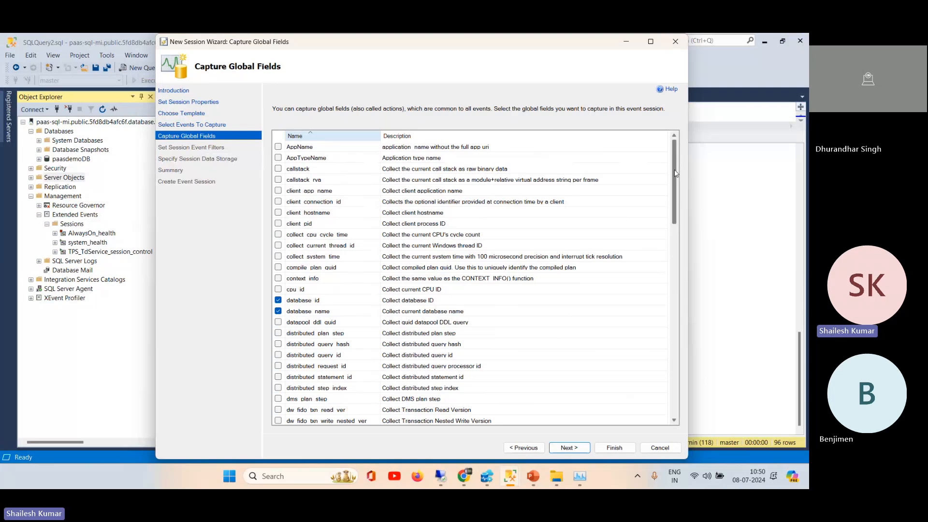
pyautogui.moveTo(675, 172)
pyautogui.mouseDown()
pyautogui.moveTo(675, 222)
pyautogui.moveTo(674, 172)
pyautogui.mouseUp()
pyautogui.moveTo(674, 168); pyautogui.dragTo(679, 363)
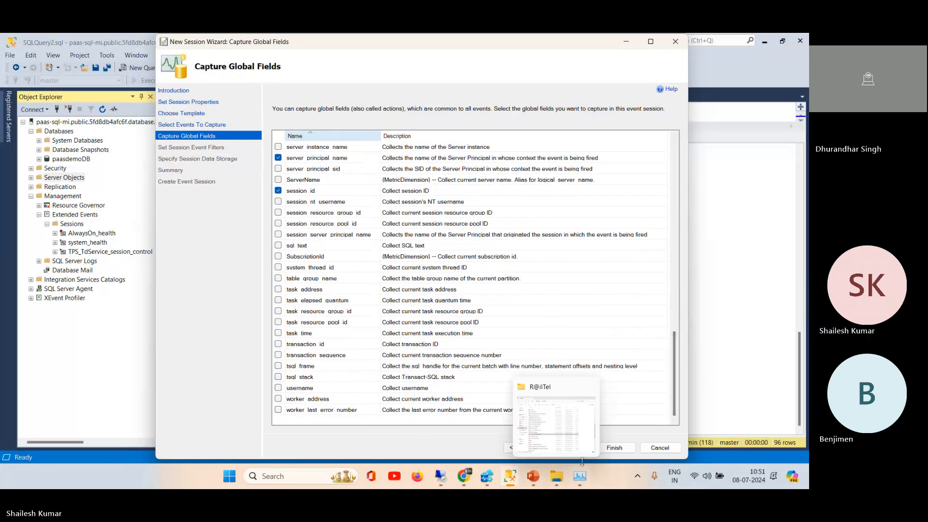
pyautogui.click(568, 448)
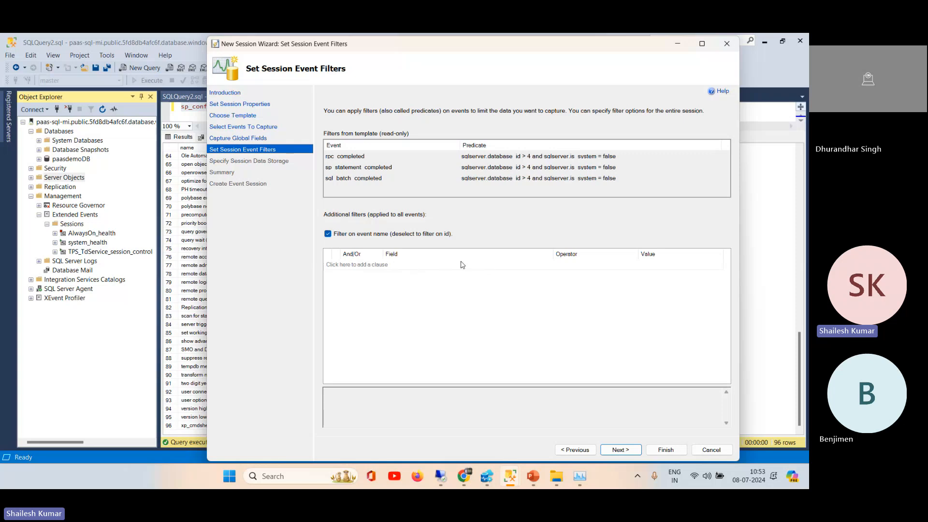
# Step: Add a blank additional filter clause, advance to Specify Session Data Storage, and enable the ring_buffer target
pyautogui.click(527, 269)
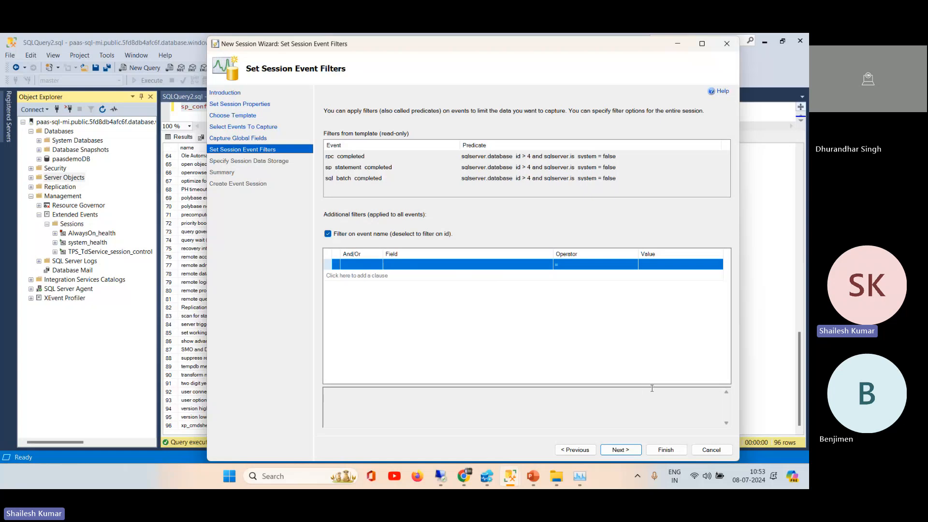
pyautogui.click(624, 449)
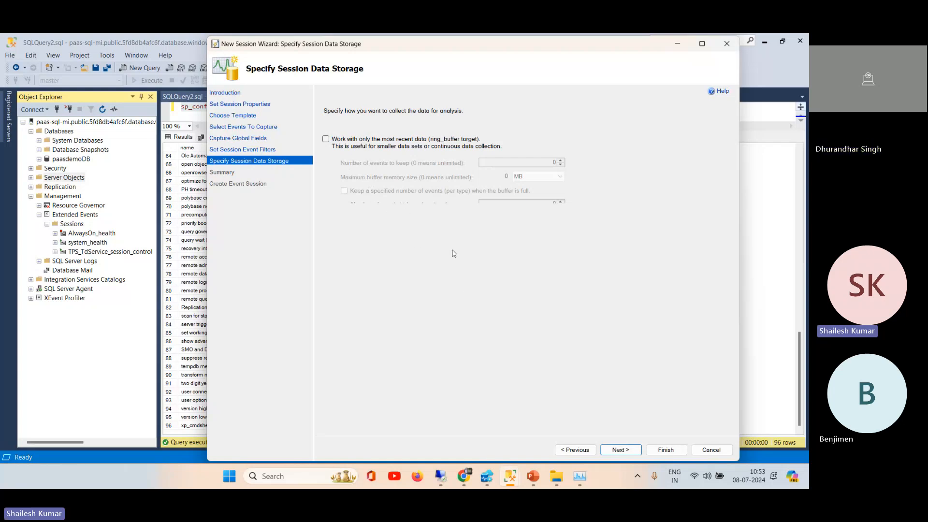
pyautogui.click(325, 139)
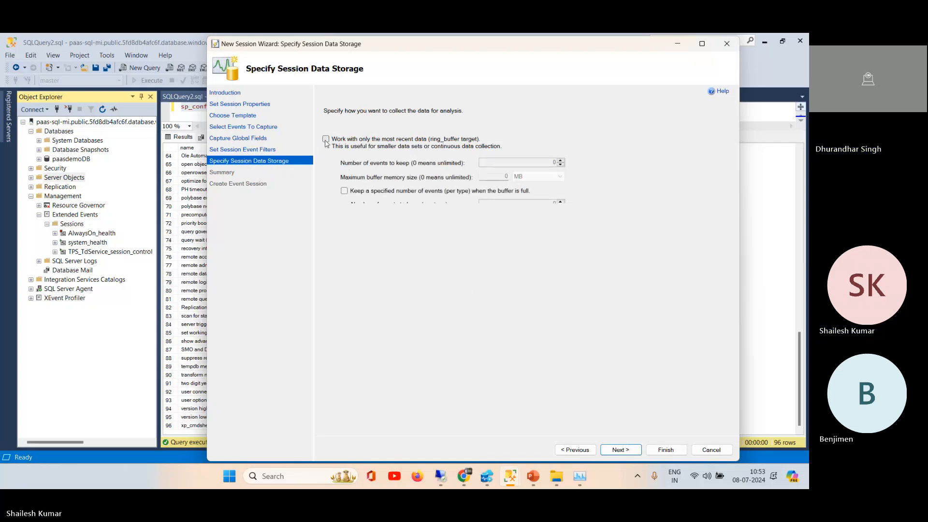
pyautogui.click(325, 140)
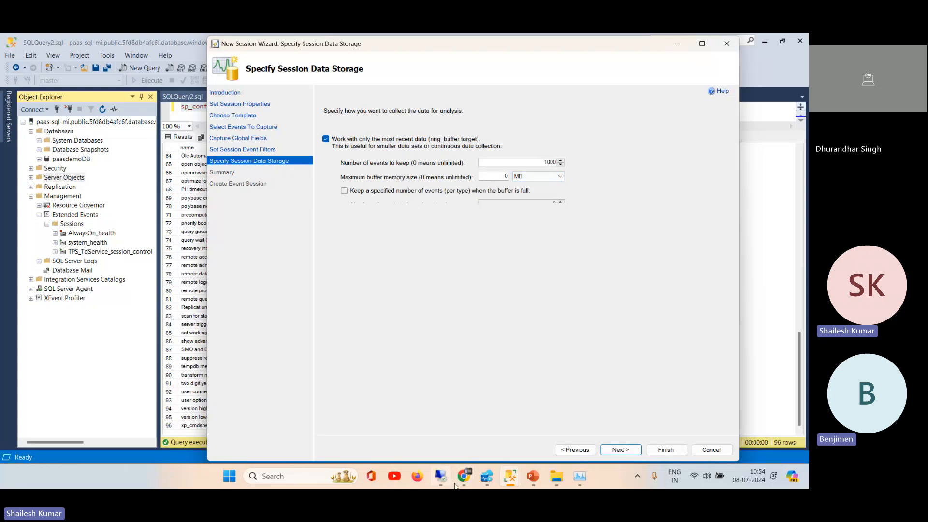
# Step: Switch to the dp300 virtual machine's SSMS and show the sessions listed under Management, Extended Events
pyautogui.click(440, 480)
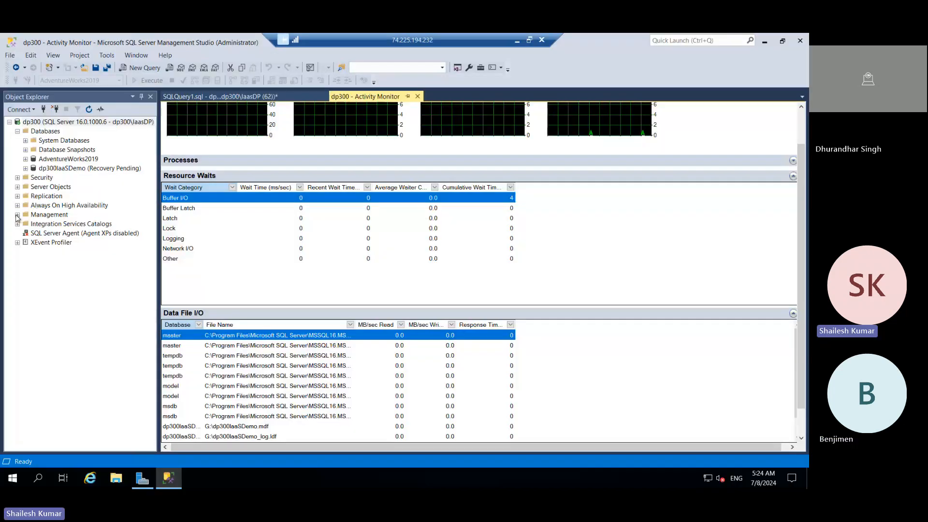
pyautogui.click(17, 215)
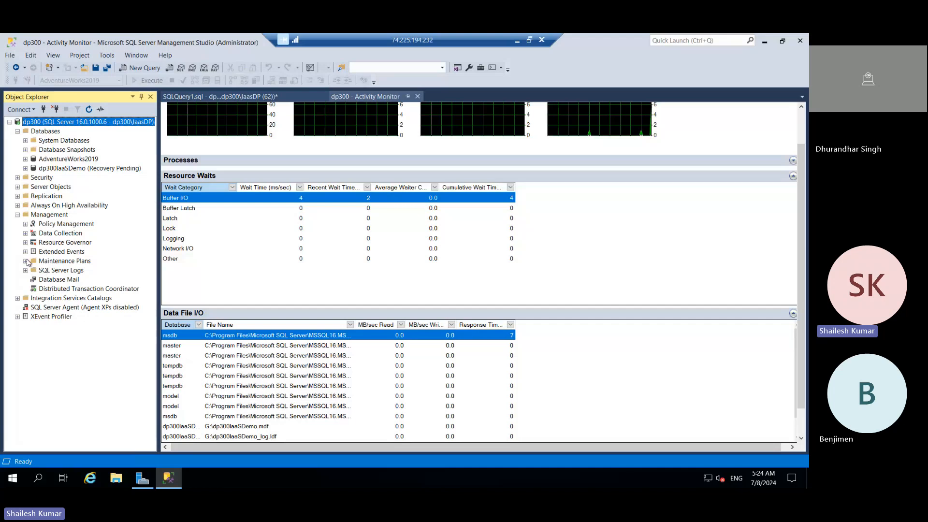
pyautogui.click(25, 261)
pyautogui.rightClick(43, 252)
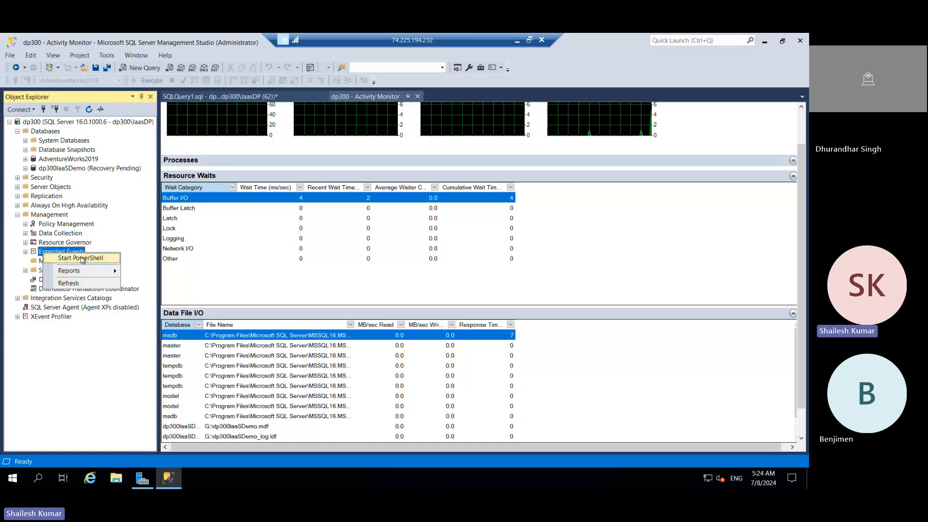
pyautogui.click(26, 252)
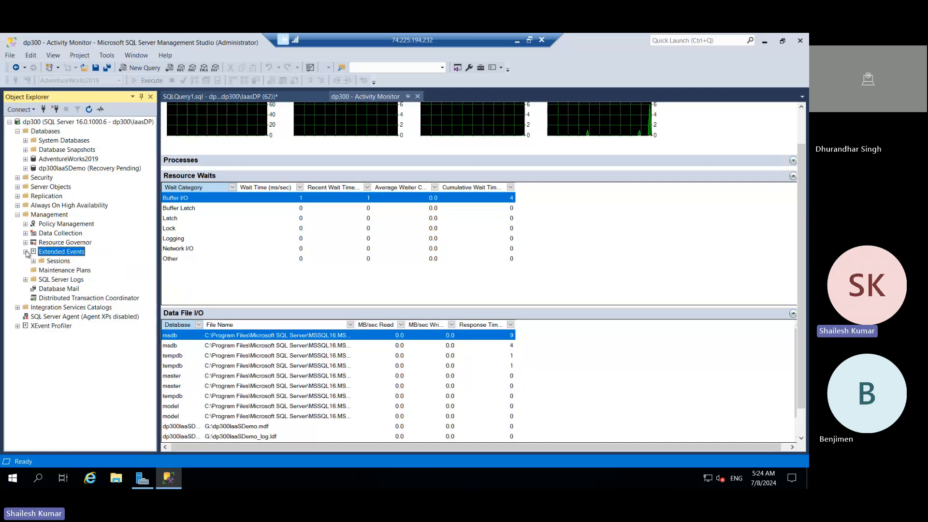
pyautogui.click(34, 261)
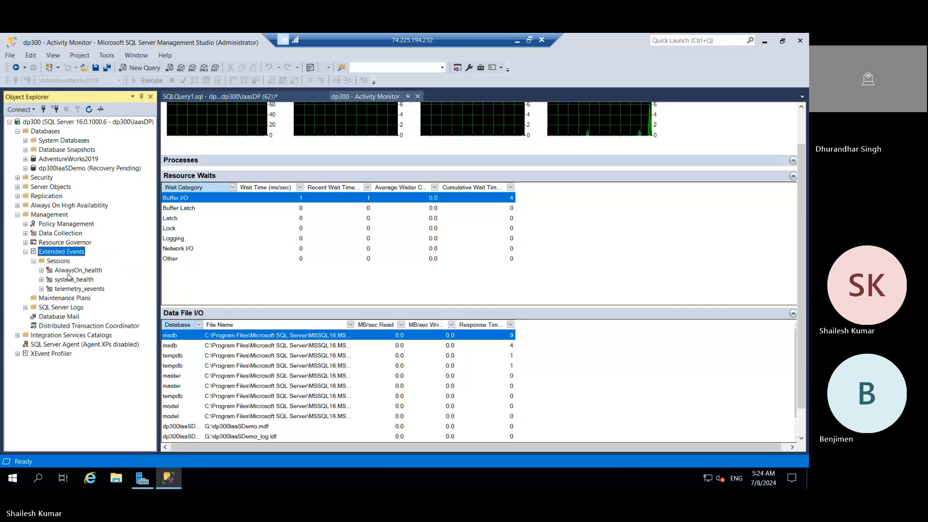
pyautogui.rightClick(56, 263)
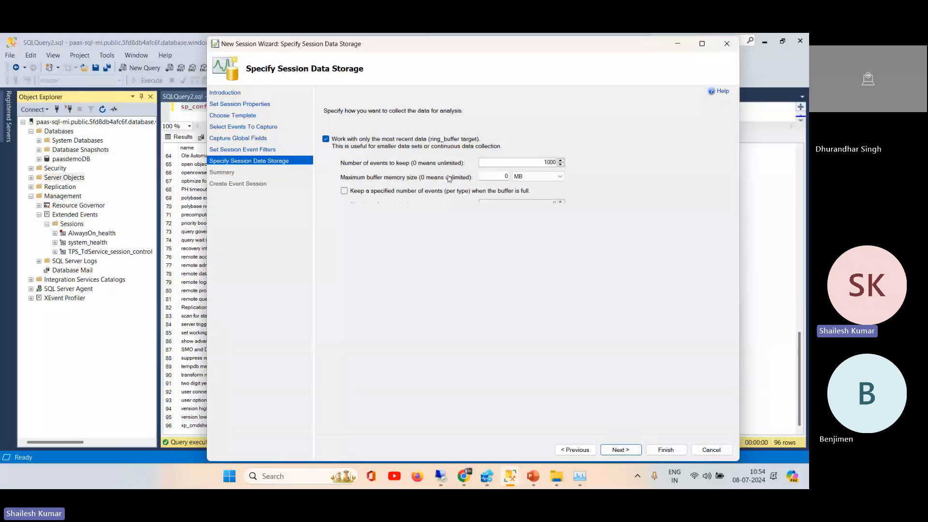
# Step: Set the ring buffer's maximum memory size to 50 MB in the managed instance's session wizard and advance to the Summary
pyautogui.click(506, 176)
pyautogui.press('BackSpace')
pyautogui.doubleClick(506, 176)
pyautogui.write('50')
pyautogui.click(622, 450)
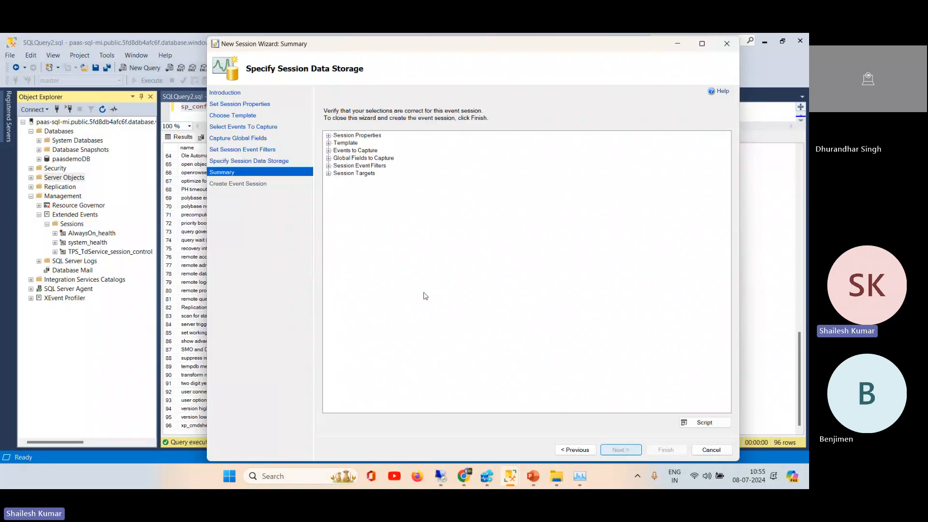
# Step: Review the session's properties, template, events, global fields, filters and targets in the summary, moving the wizard slightly aside
pyautogui.click(328, 136)
pyautogui.click(328, 158)
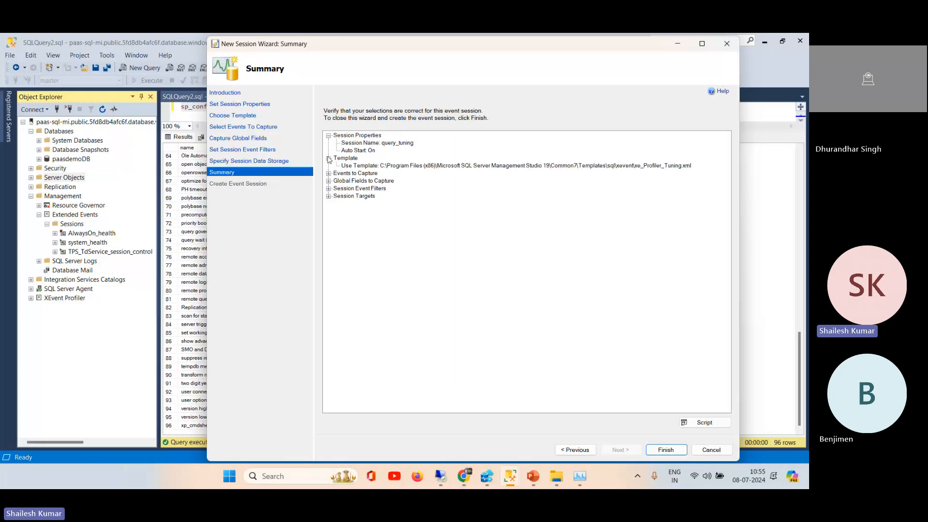
pyautogui.click(329, 173)
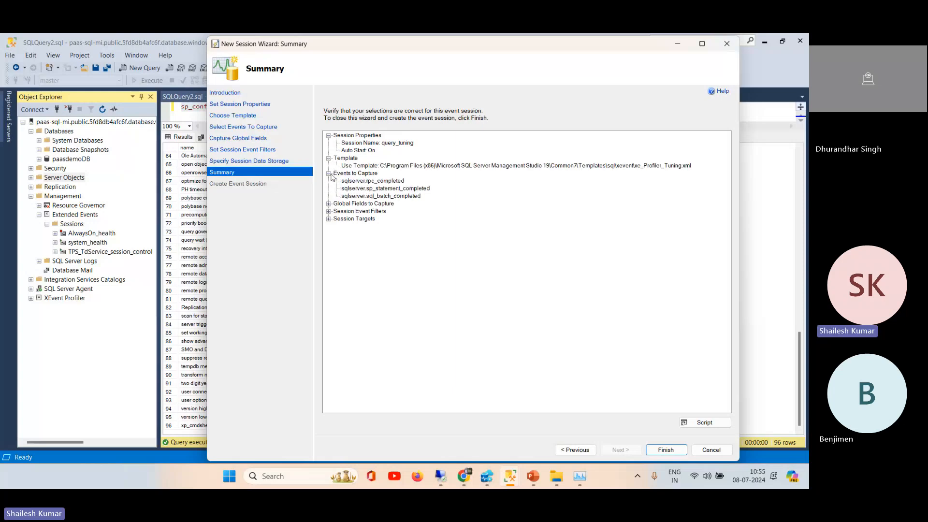
pyautogui.click(328, 204)
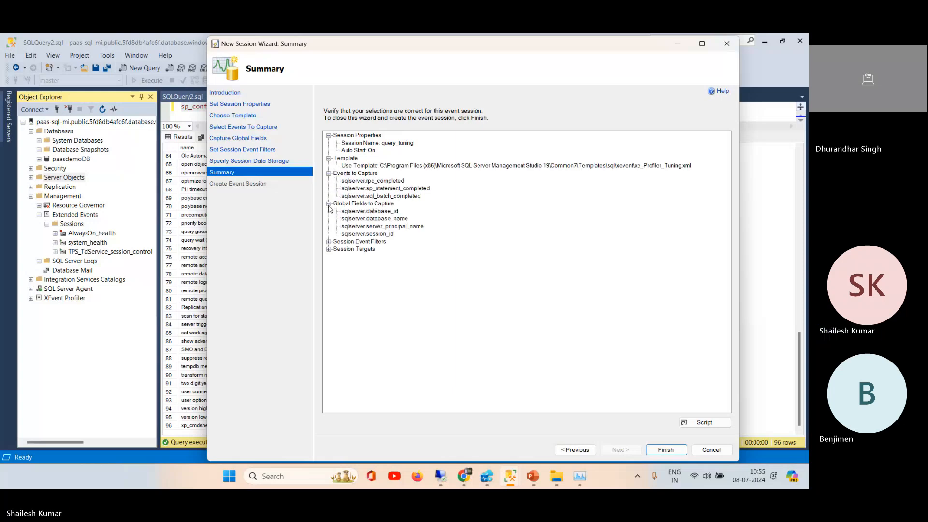
pyautogui.click(329, 242)
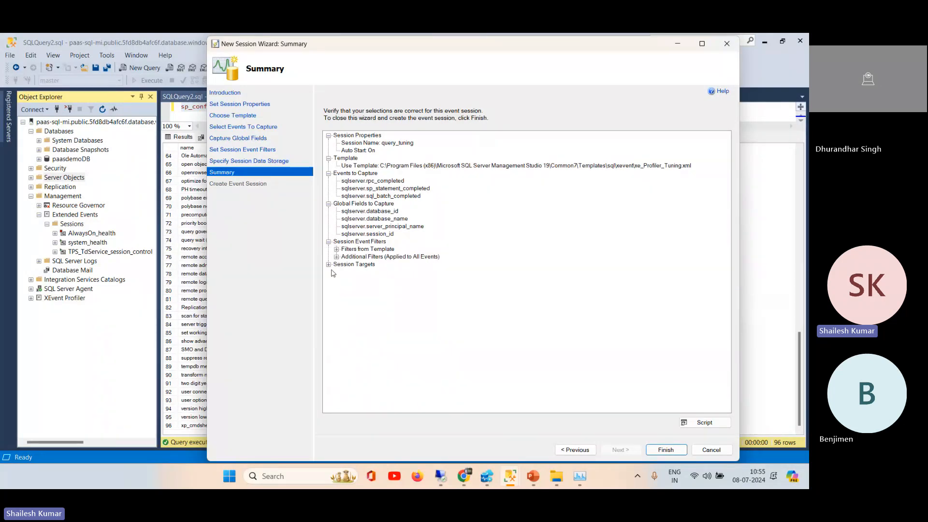
pyautogui.click(329, 265)
pyautogui.click(351, 274)
pyautogui.moveTo(392, 46); pyautogui.dragTo(354, 48)
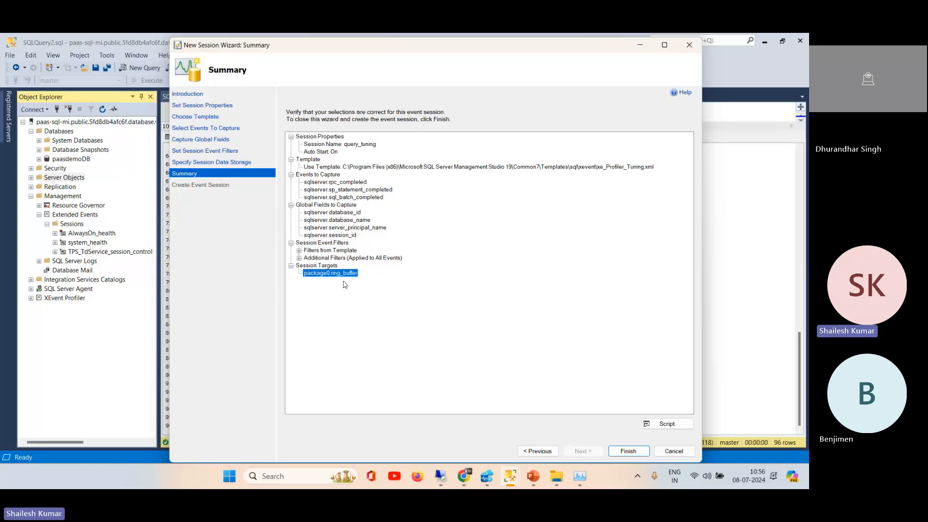
# Step: Create the query_tuning session, choose to start it immediately and watch live data, and close the wizard
pyautogui.click(627, 452)
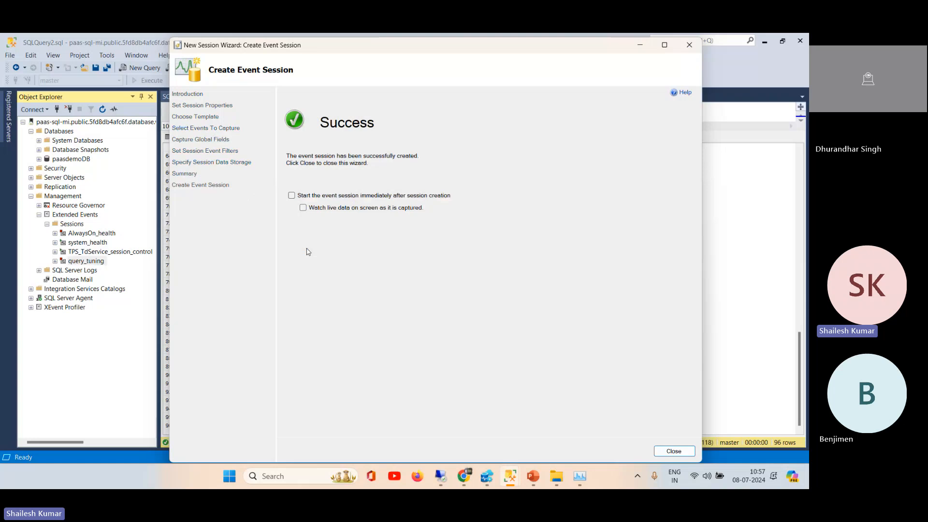
pyautogui.click(292, 197)
pyautogui.click(303, 209)
pyautogui.click(674, 451)
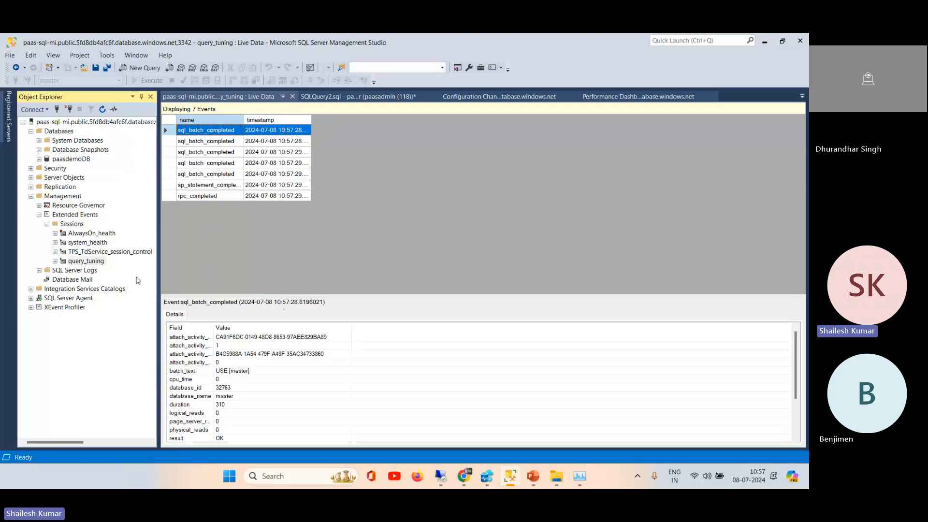
# Step: Show the target under the query_tuning session, and collapse the session and the Extended Events node
pyautogui.click(55, 261)
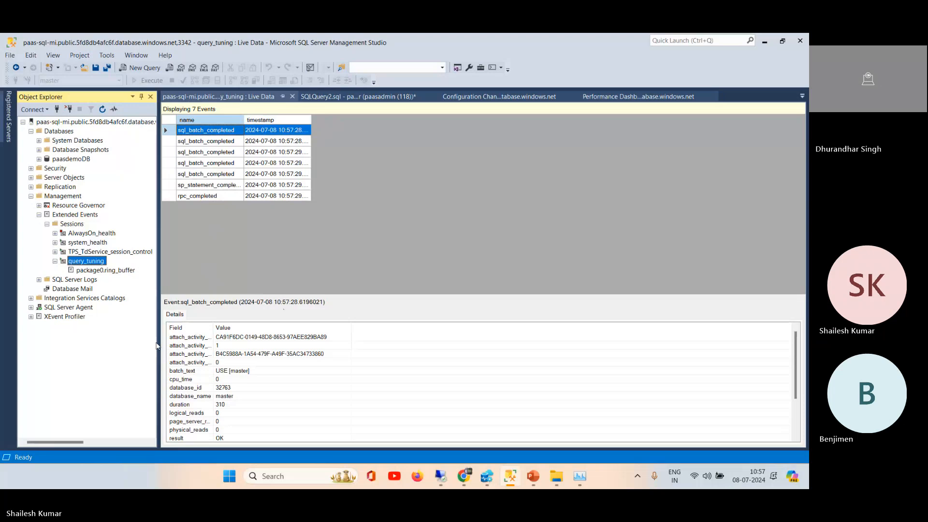
pyautogui.click(55, 261)
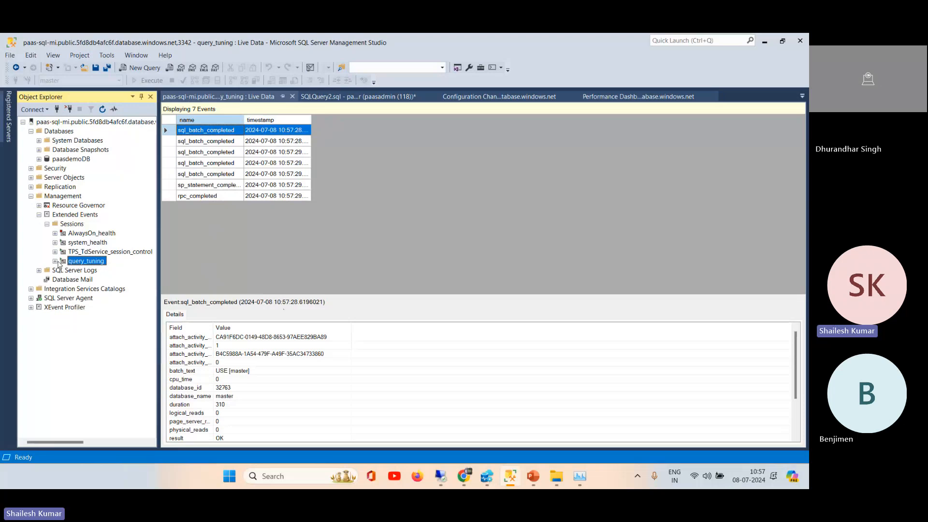
pyautogui.click(39, 214)
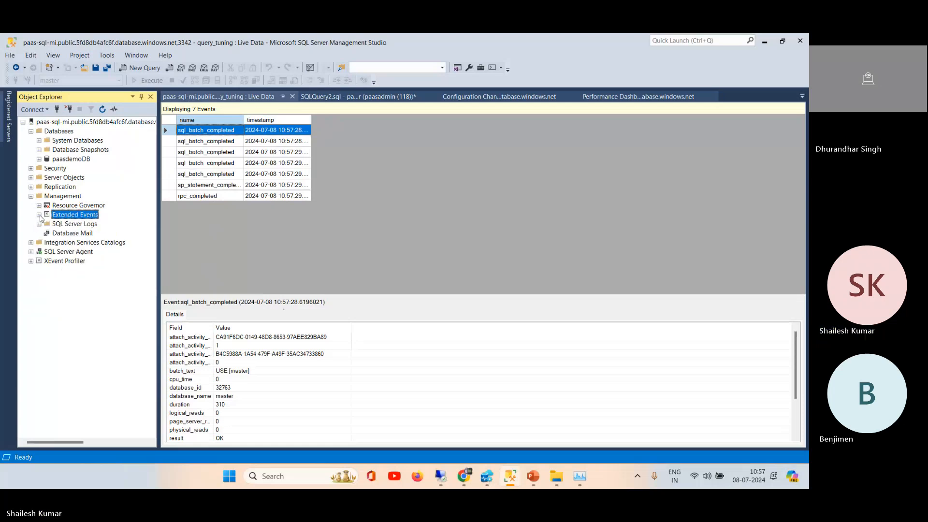
# Step: Expand tempdb under System Databases, then run sp_helpdb in a new query to list the instance's databases
pyautogui.click(39, 141)
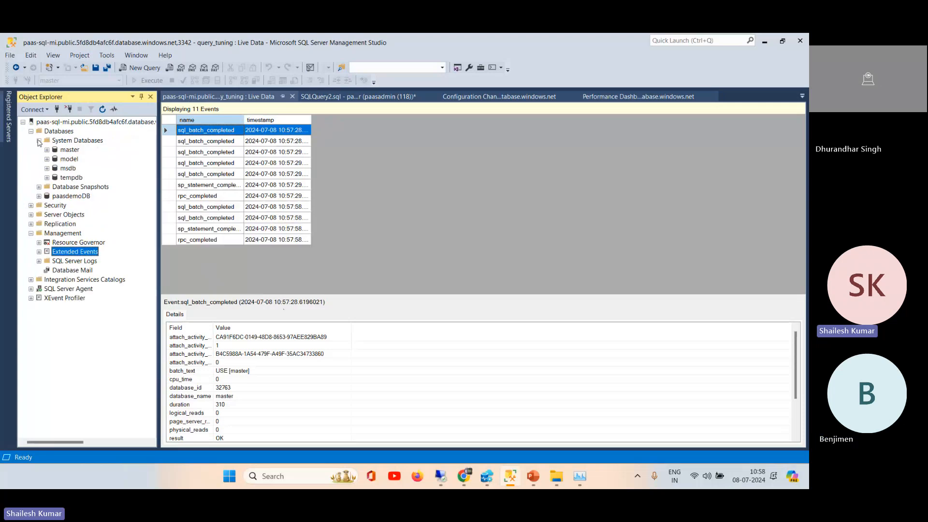
pyautogui.click(47, 178)
pyautogui.click(144, 68)
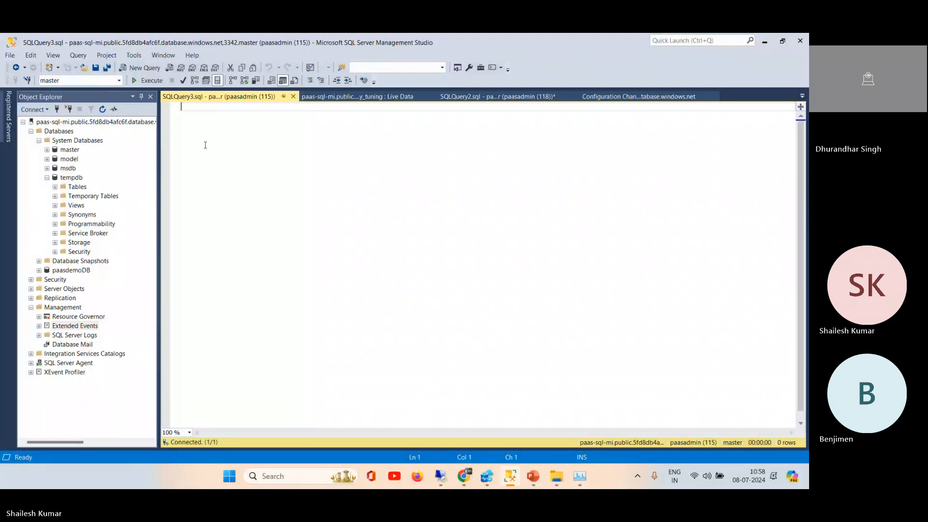
pyautogui.write('sp_helpdb')
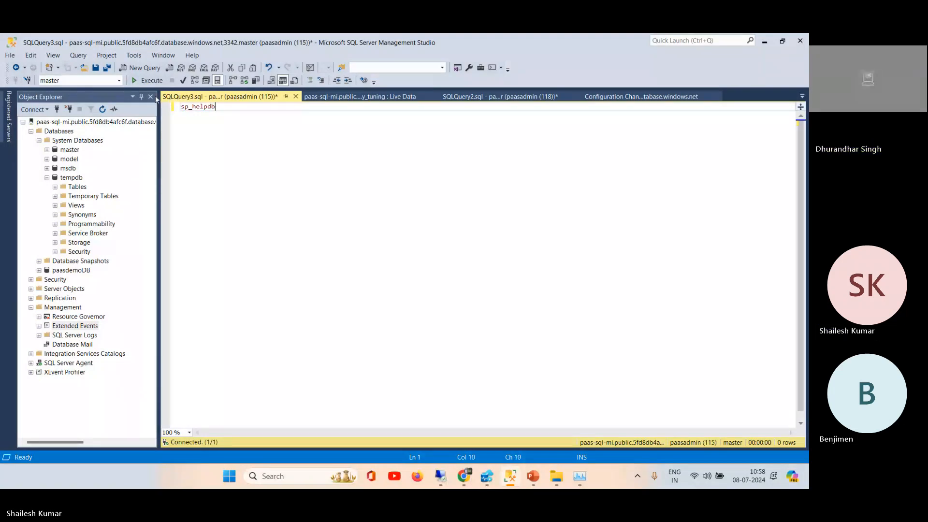
pyautogui.press('F5')
pyautogui.moveTo(289, 268); pyautogui.dragTo(290, 246)
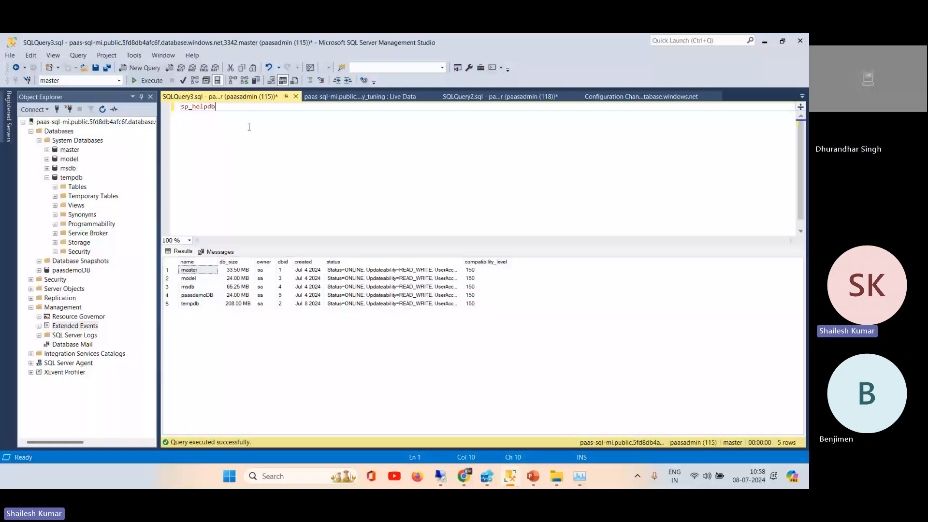
# Step: Add the query select * from sys.databases below the sp_helpdb line, leaving a blank line between them
pyautogui.press('Return')
pyautogui.press('Return')
pyautogui.write('select ')
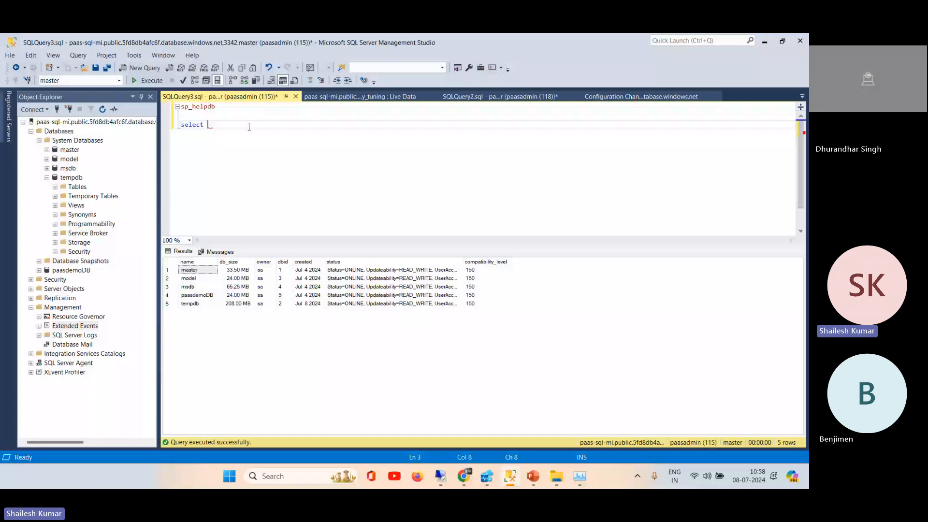
pyautogui.write('* from ')
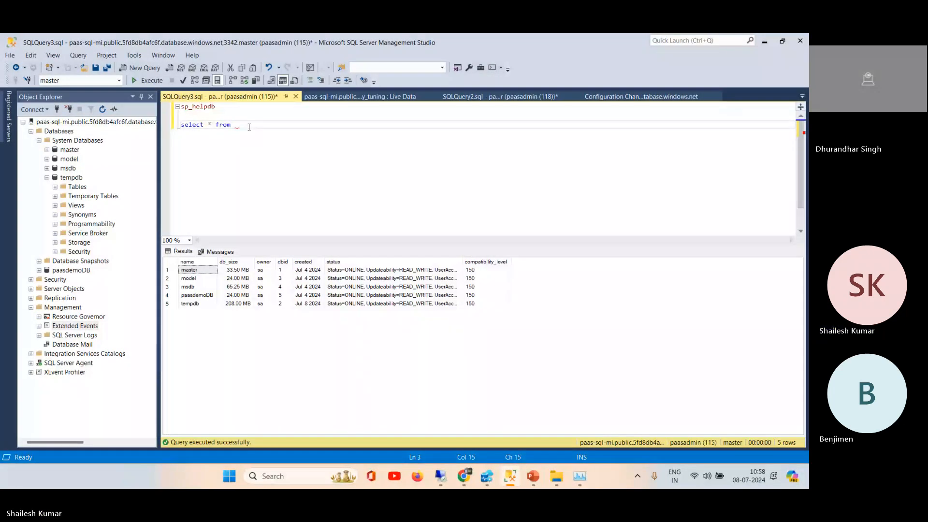
pyautogui.write('sys.')
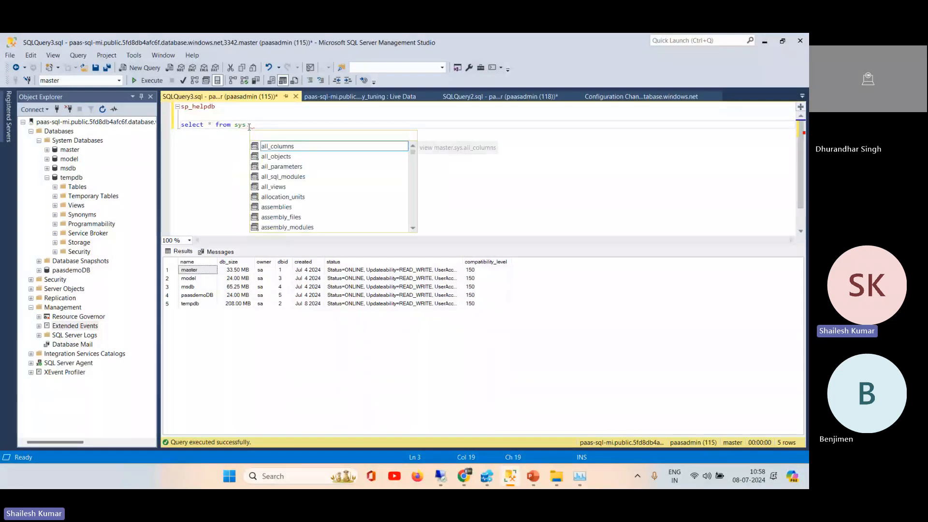
pyautogui.write('data')
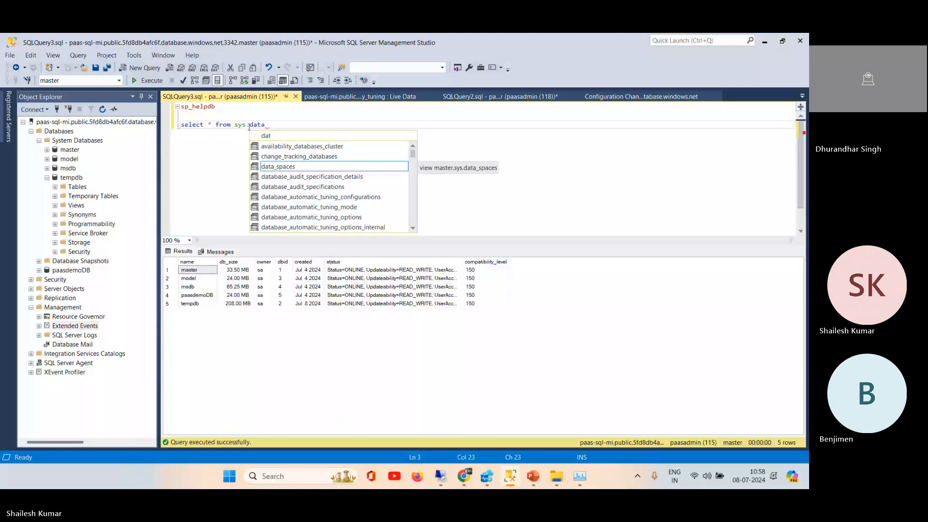
pyautogui.write('bases')
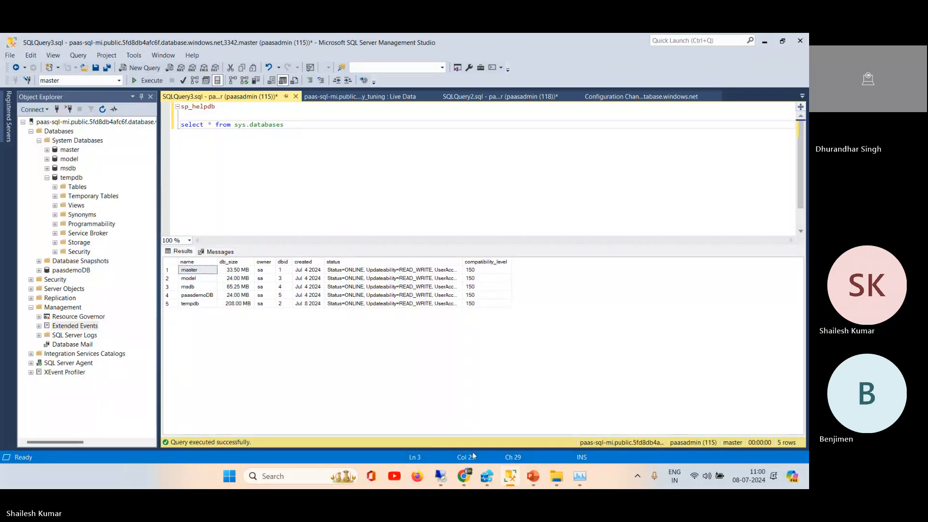
# Step: Switch to the Azure portal in the browser and open the overview of the Asqldb SQL database
pyautogui.click(481, 483)
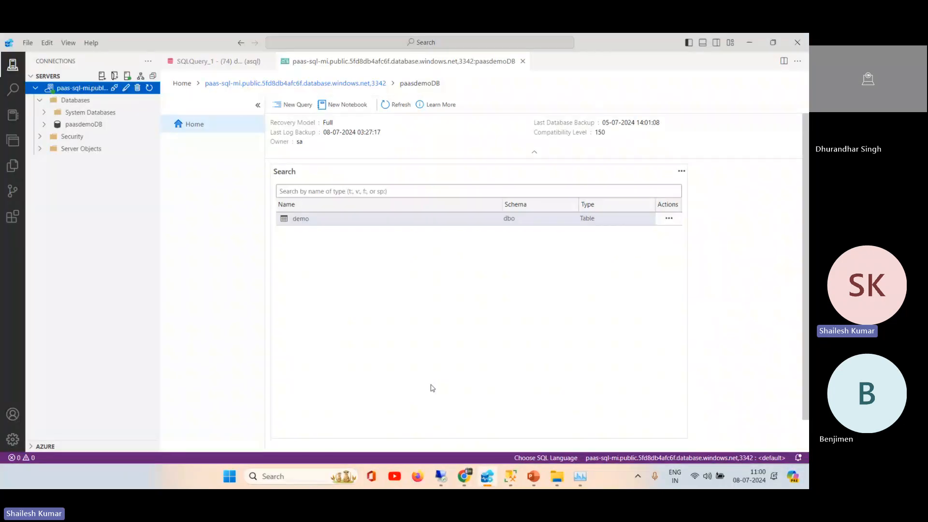
pyautogui.click(464, 477)
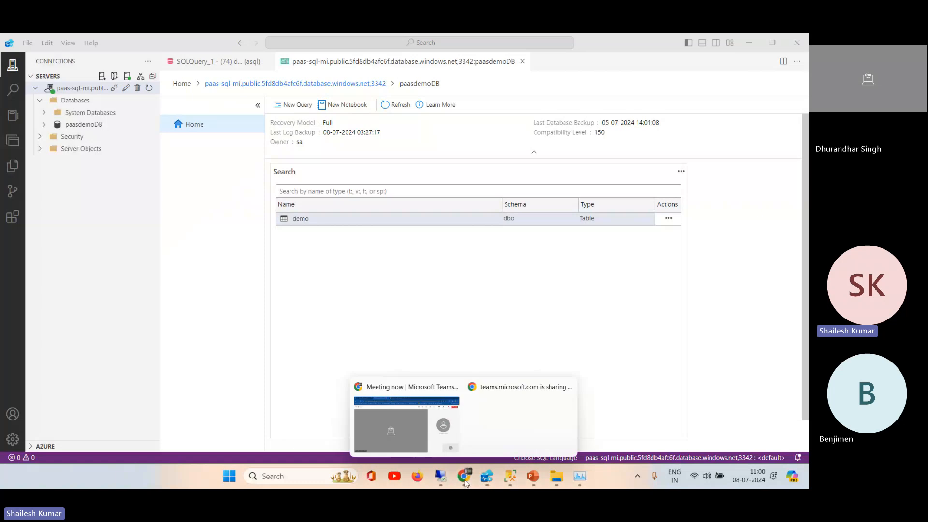
pyautogui.click(404, 433)
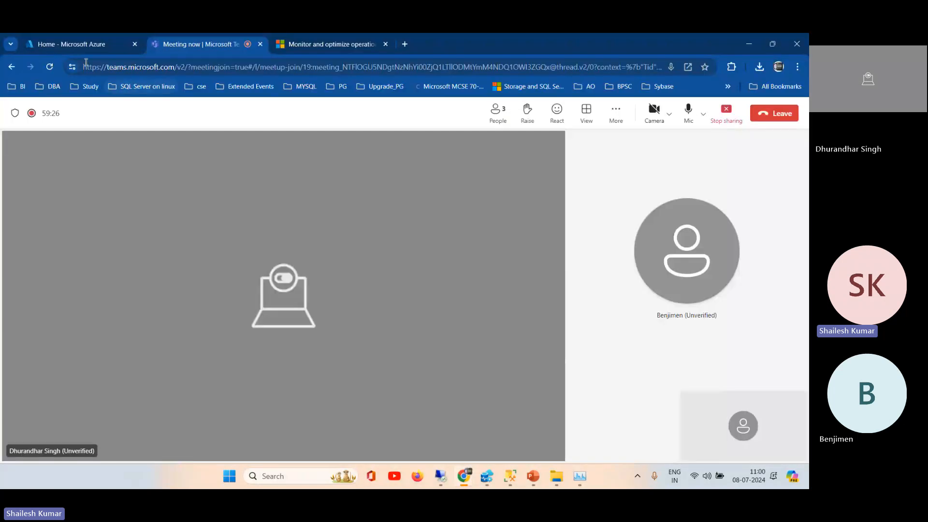
pyautogui.click(63, 44)
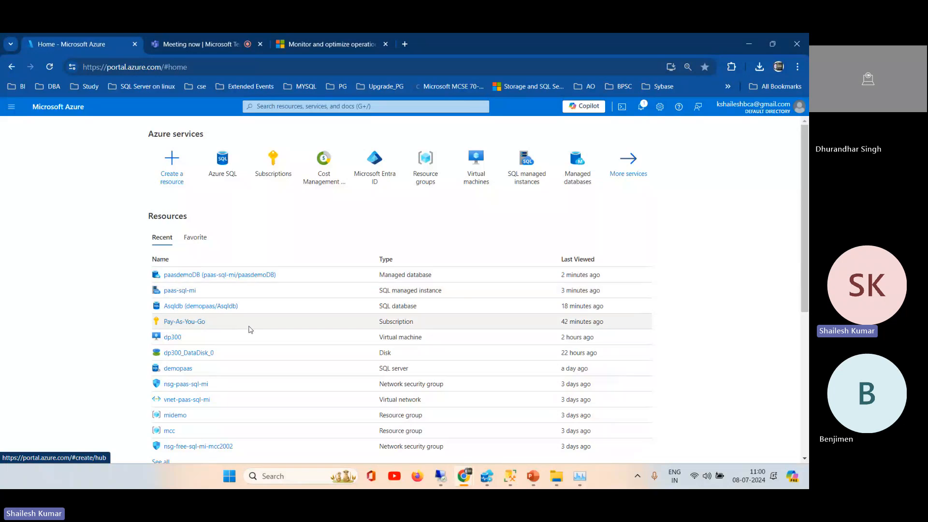
pyautogui.click(183, 307)
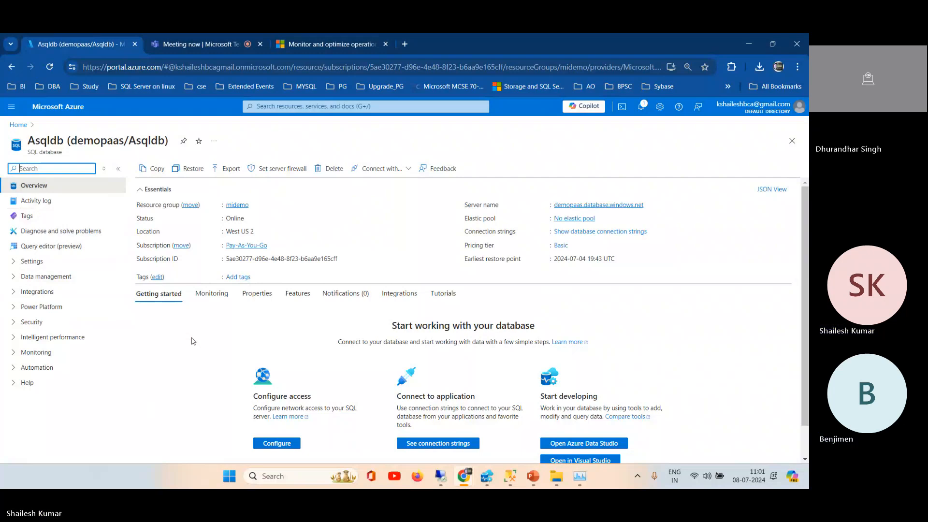
# Step: Return to SQL Server Management Studio, run only select * from sys.sysdatabases, and widen the filename column in the results
pyautogui.moveTo(482, 475)
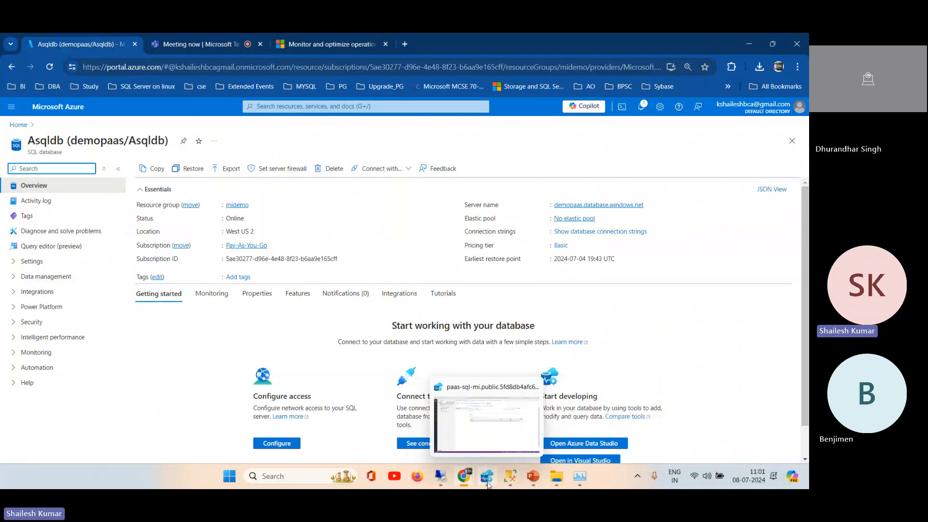
pyautogui.click(487, 483)
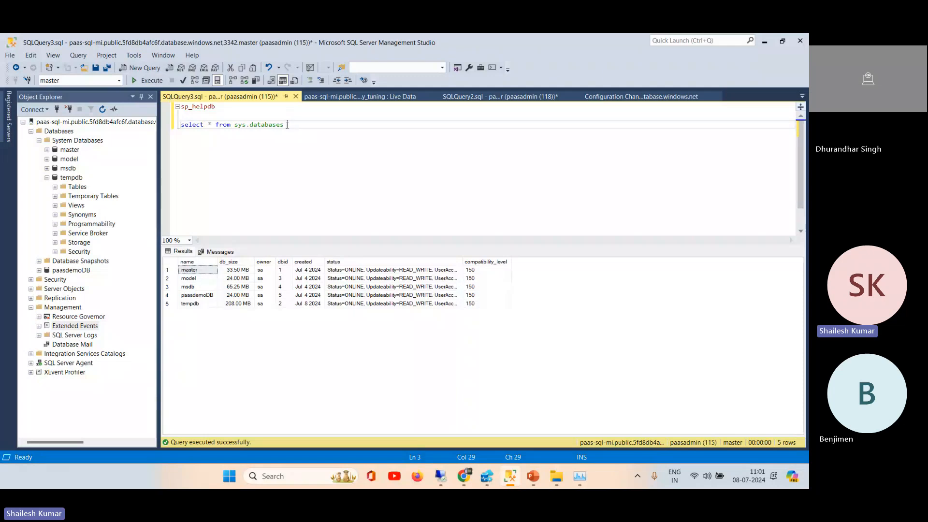
pyautogui.click(251, 125)
pyautogui.write('sys')
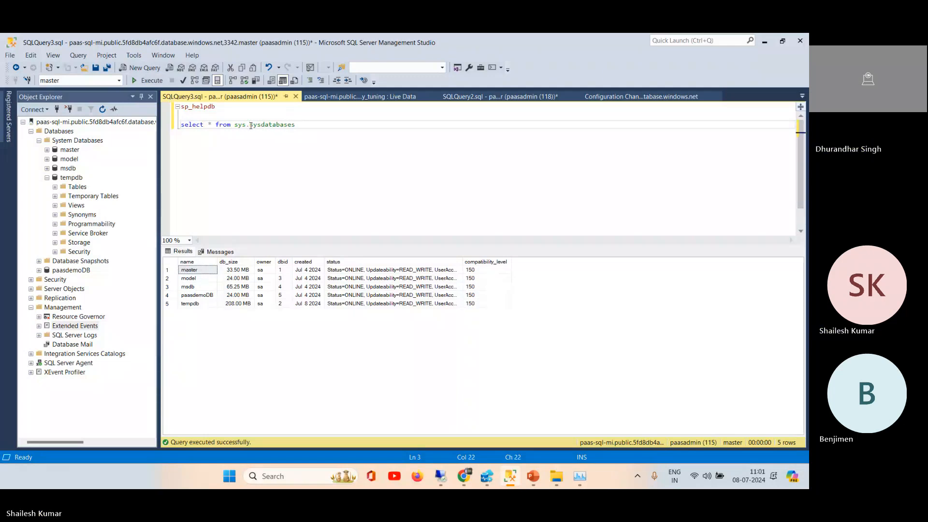
pyautogui.moveTo(299, 125); pyautogui.dragTo(179, 125)
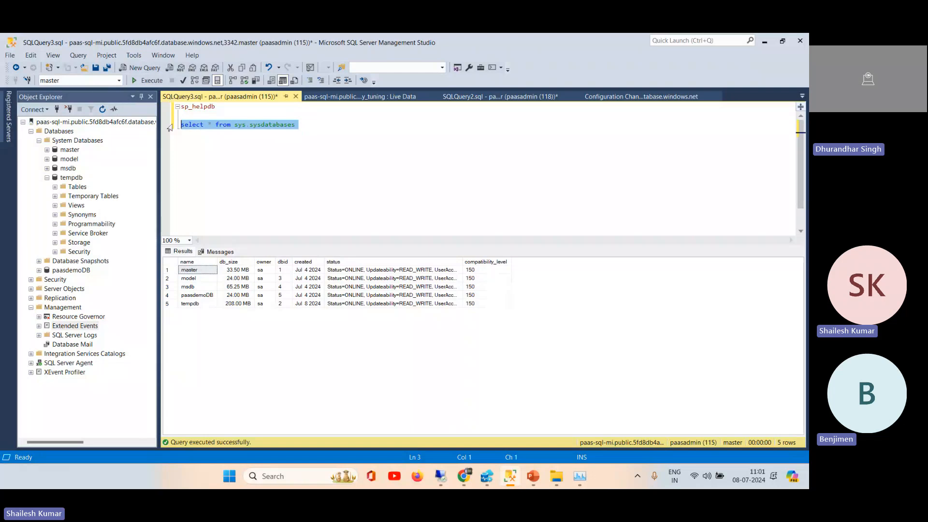
pyautogui.click(148, 81)
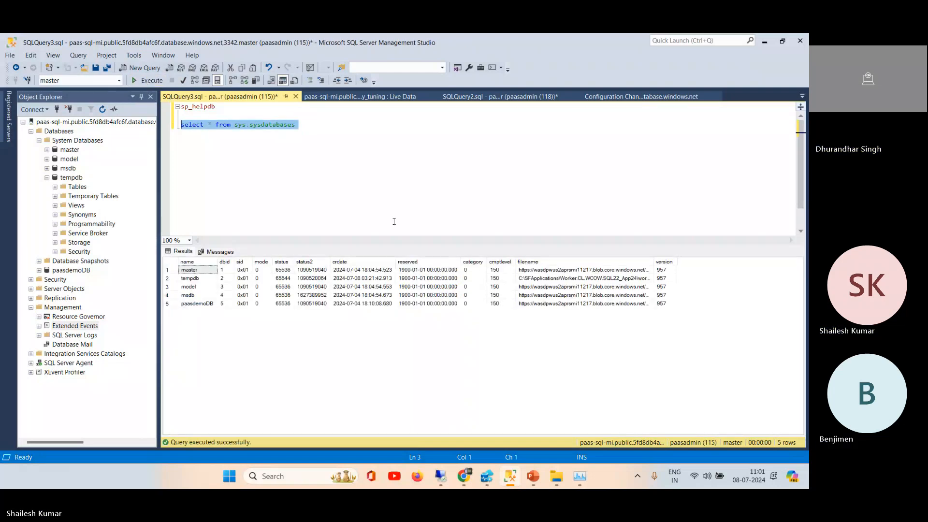
pyautogui.moveTo(653, 263); pyautogui.dragTo(749, 266)
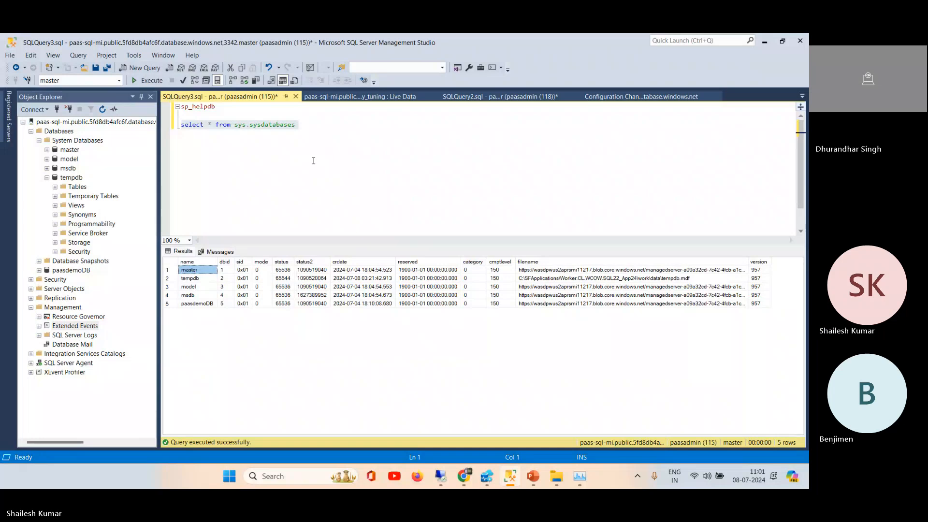
# Step: Copy the sys.sysdatabases query to a new query window in the dp300 remote session, run it, and view the remaining result columns
pyautogui.click(306, 133)
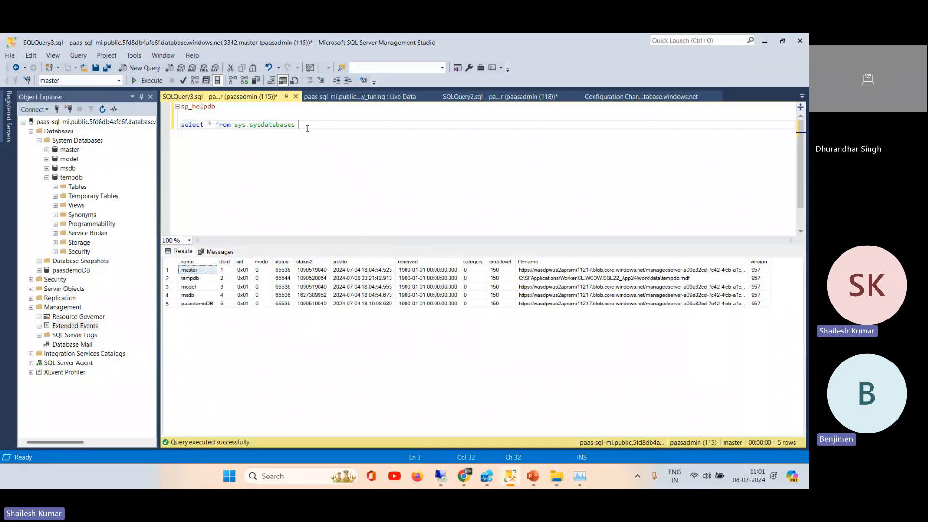
pyautogui.moveTo(306, 129); pyautogui.dragTo(182, 135)
pyautogui.hotkey('ctrl', 'c')
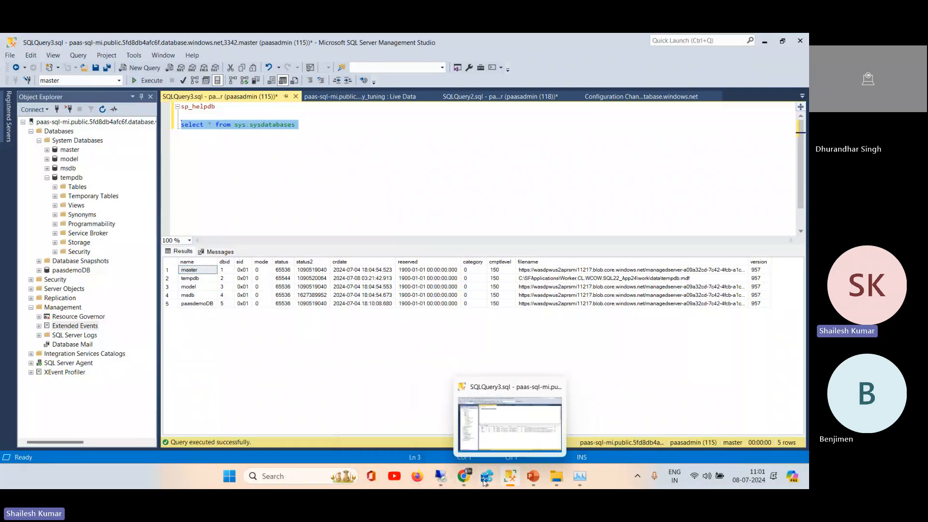
pyautogui.click(443, 479)
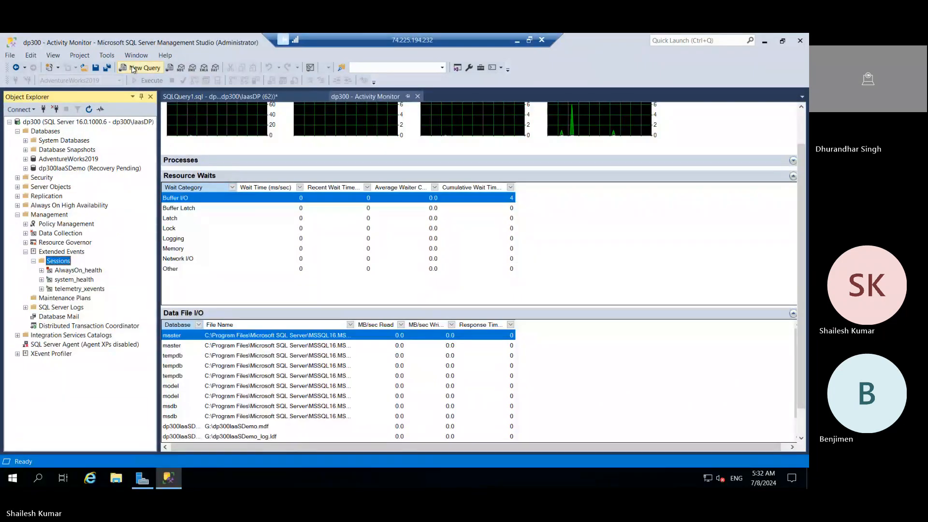
pyautogui.click(134, 69)
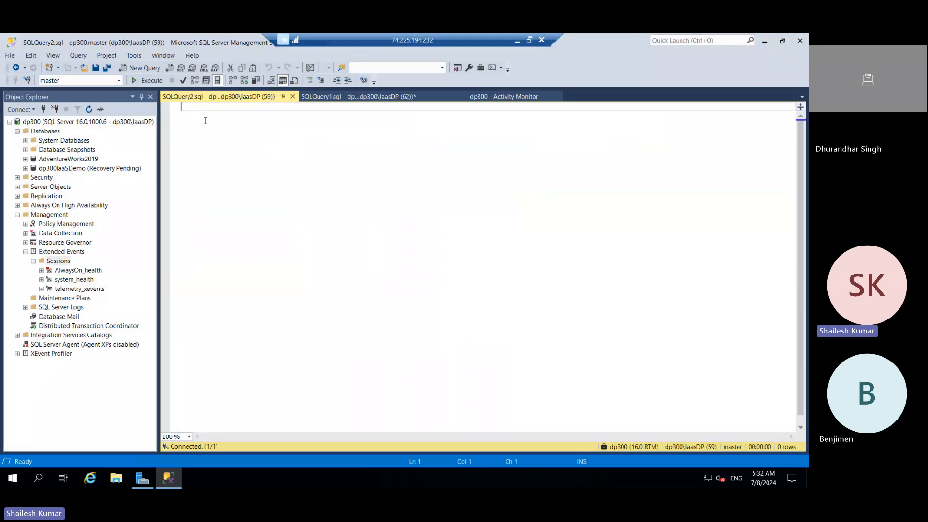
pyautogui.hotkey('ctrl', 'v')
pyautogui.click(151, 81)
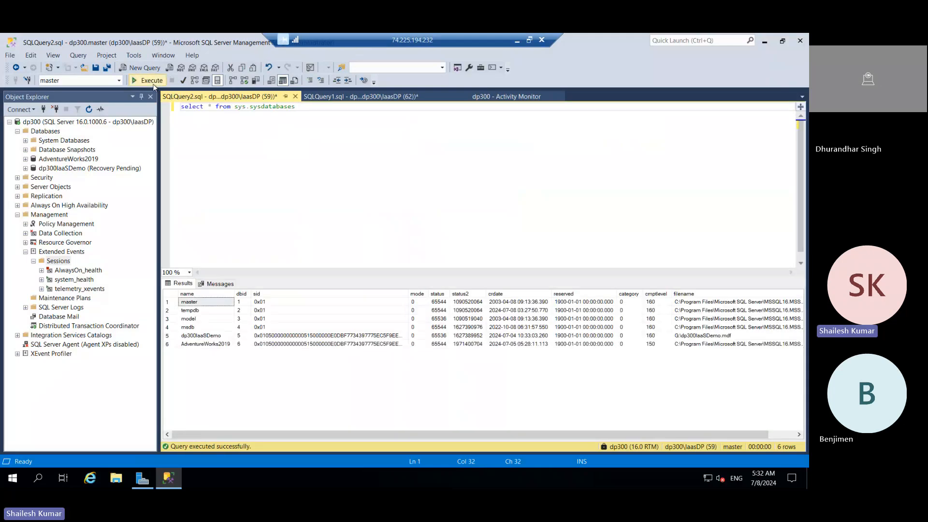
pyautogui.moveTo(518, 437); pyautogui.dragTo(743, 434)
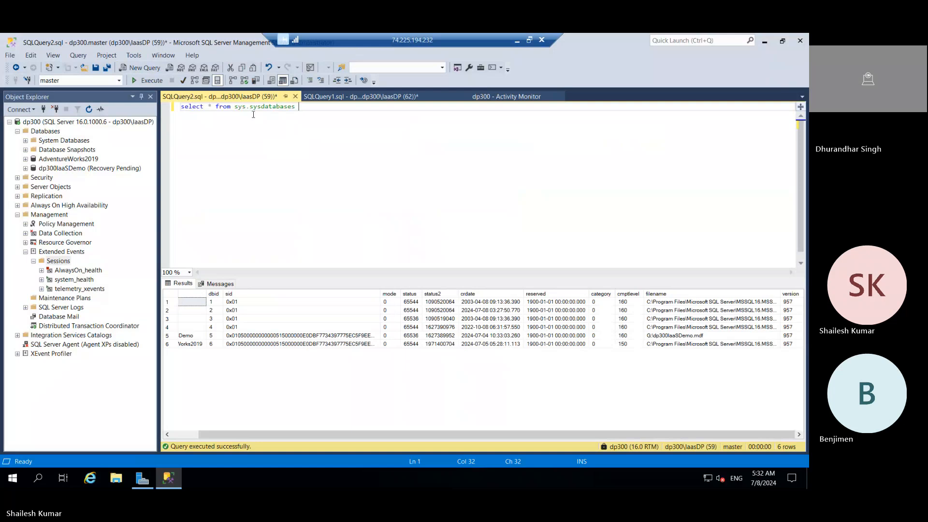
# Step: Change the dp300 query to select * from sys.databases and execute it
pyautogui.click(259, 107)
pyautogui.press('BackSpace')
pyautogui.press('BackSpace')
pyautogui.press('BackSpace')
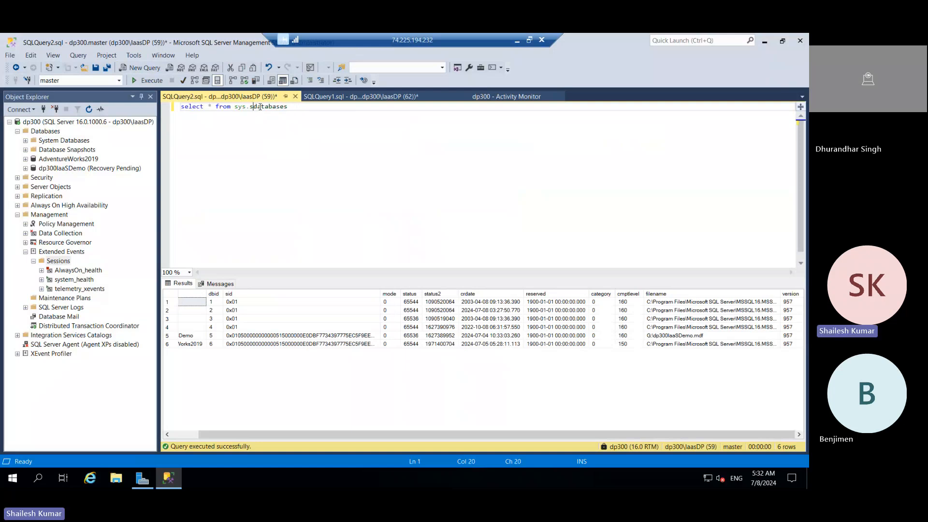
pyautogui.click(154, 83)
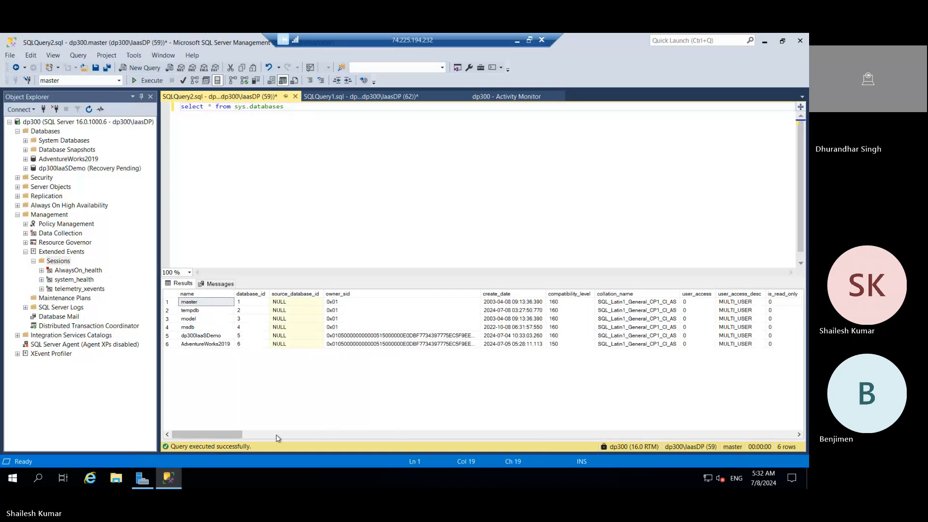
# Step: Select the log_reuse_wait column in the results, enlarge the results area, and examine the database state and log reuse columns
pyautogui.moveTo(235, 437); pyautogui.dragTo(559, 420)
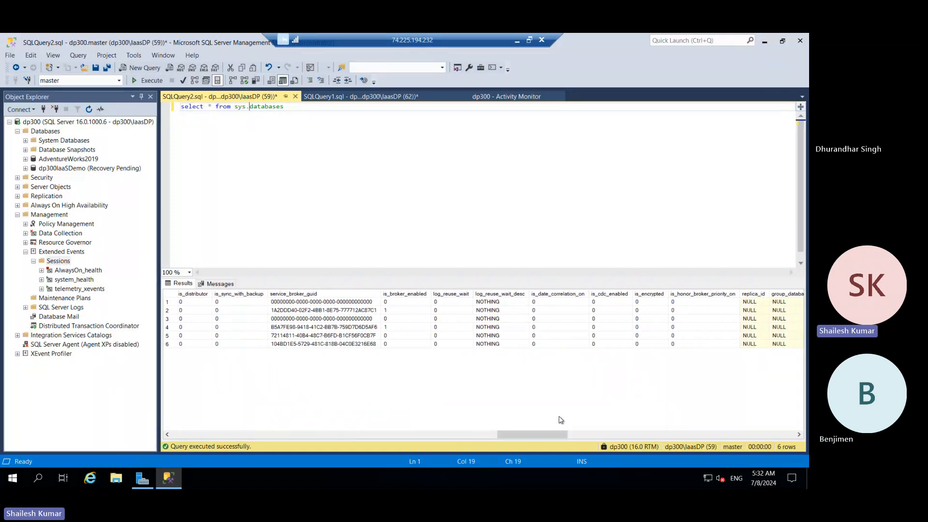
pyautogui.click(447, 298)
pyautogui.click(447, 294)
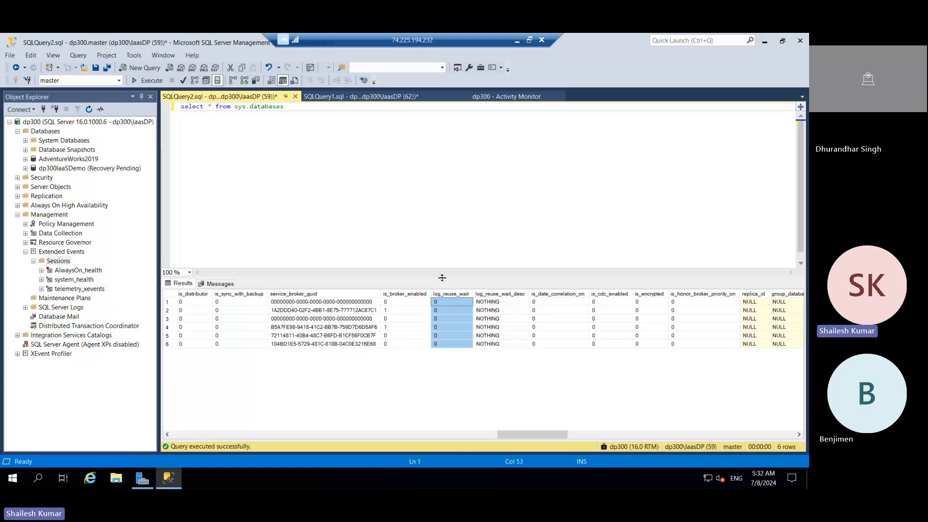
pyautogui.moveTo(442, 213); pyautogui.dragTo(462, 144)
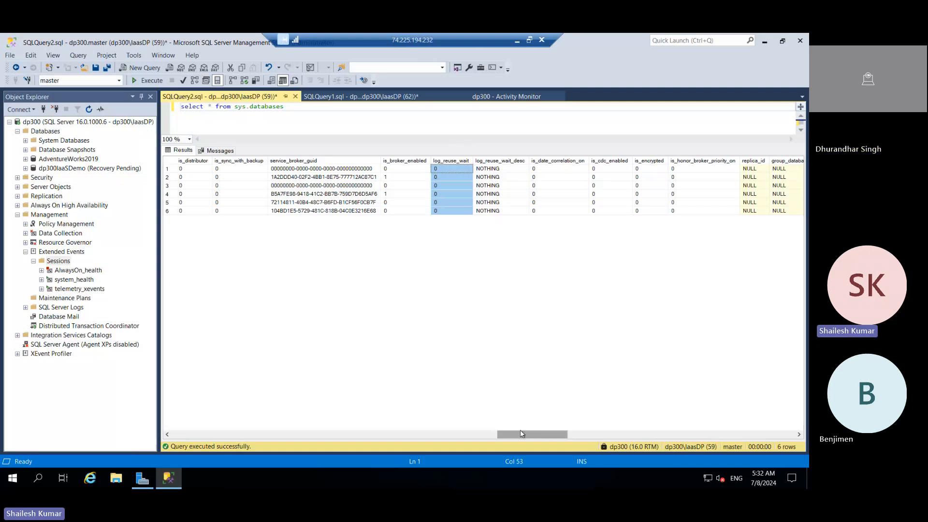
pyautogui.moveTo(520, 434); pyautogui.dragTo(201, 393)
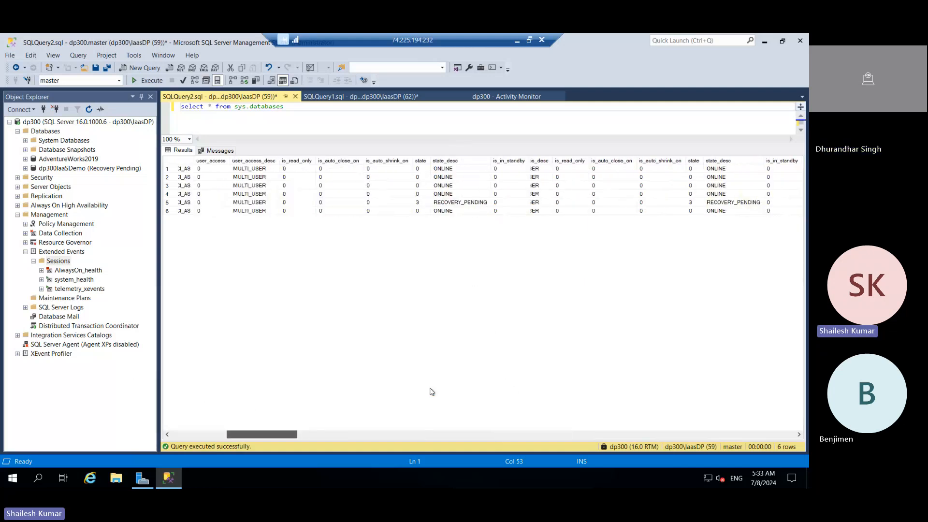
pyautogui.moveTo(432, 392); pyautogui.dragTo(511, 368)
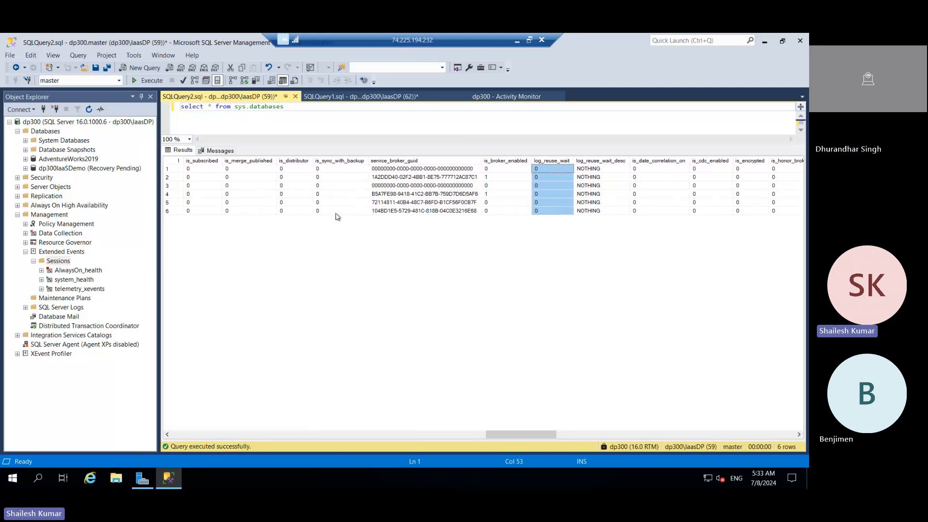
# Step: Add the statement dbcc sqlperf(logspace) on a new line below the sys.databases query in the dp300 query window
pyautogui.click(290, 106)
pyautogui.press('Return')
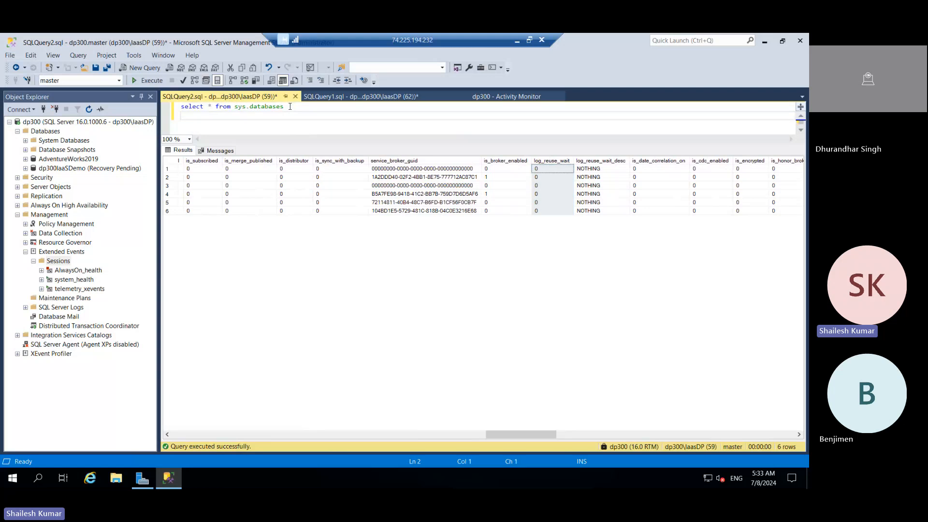
pyautogui.write('dbcc sqlperf(l')
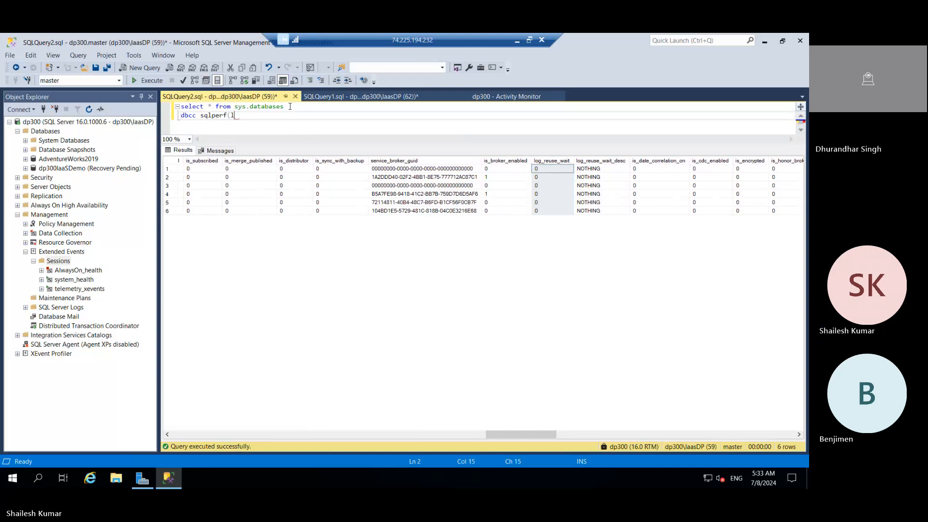
pyautogui.write('ogpace')
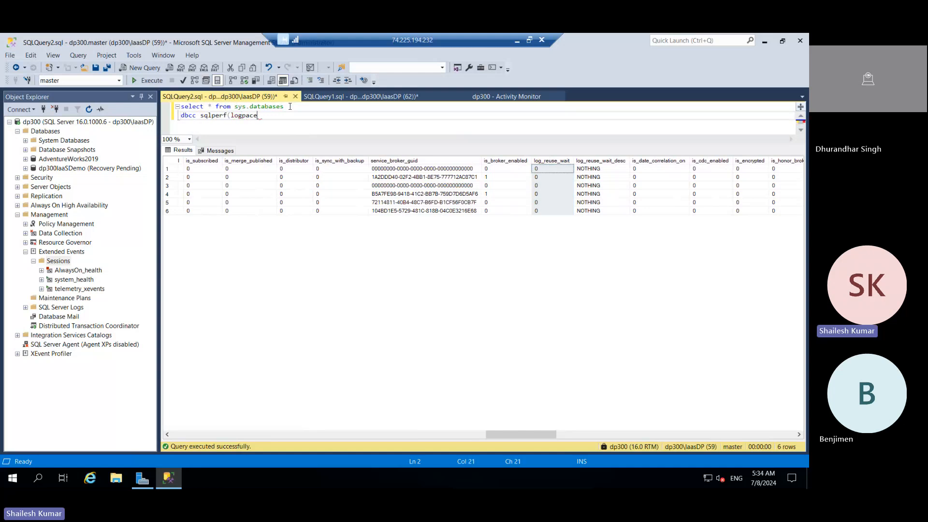
pyautogui.press('Left')
pyautogui.press('Left')
pyautogui.press('Left')
pyautogui.press('Left')
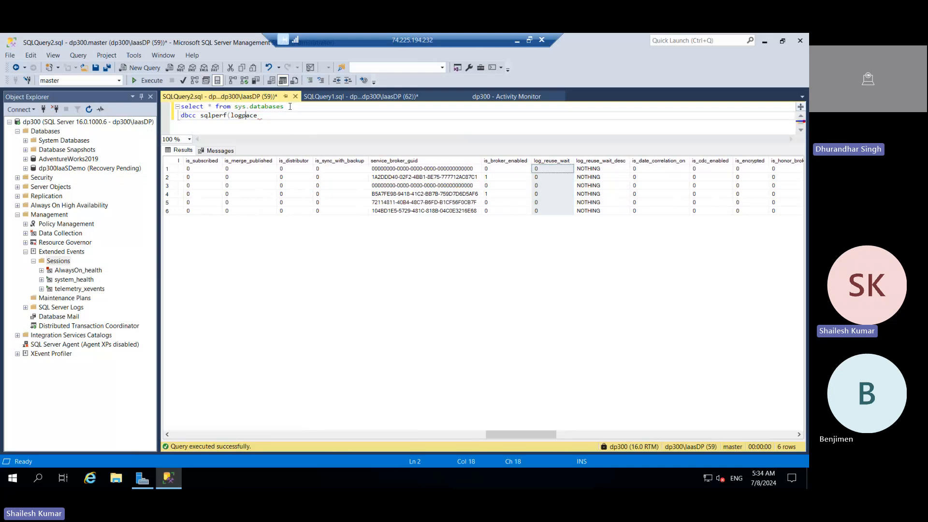
pyautogui.write('s')
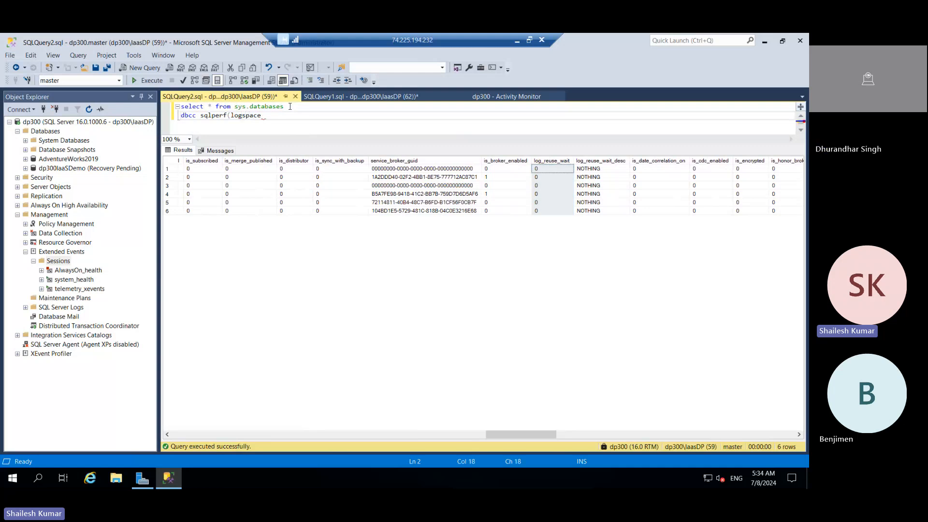
pyautogui.click(266, 116)
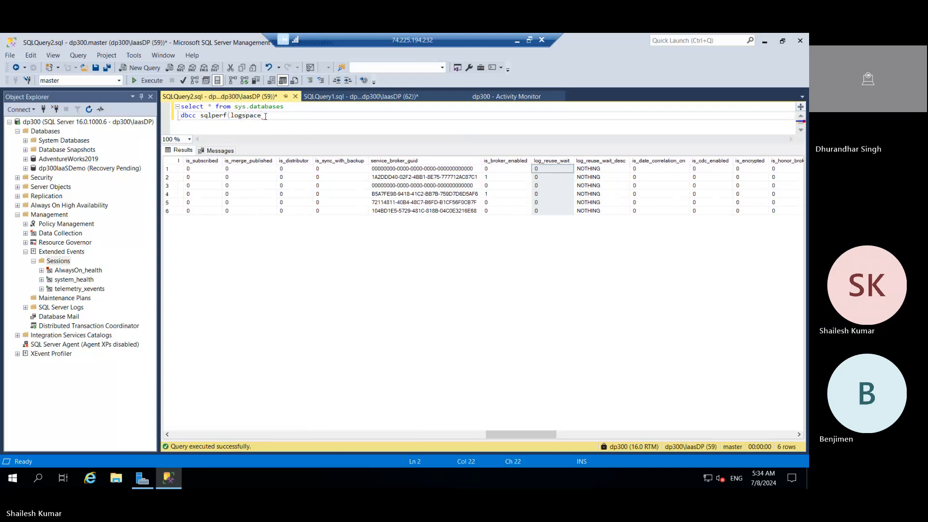
pyautogui.write(')')
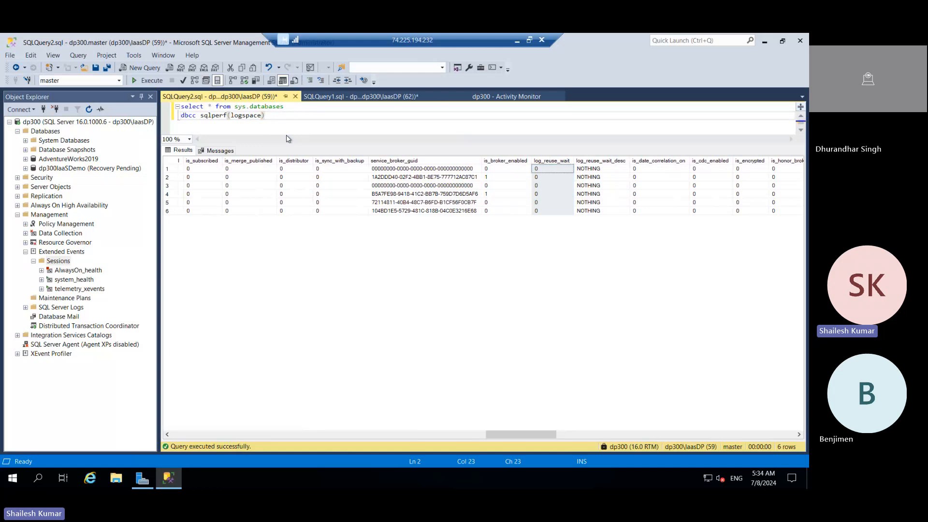
# Step: Run only dbcc sqlperf(logspace) and widen the Log Space Used (%) column in the results to examine it
pyautogui.moveTo(280, 116); pyautogui.dragTo(180, 116)
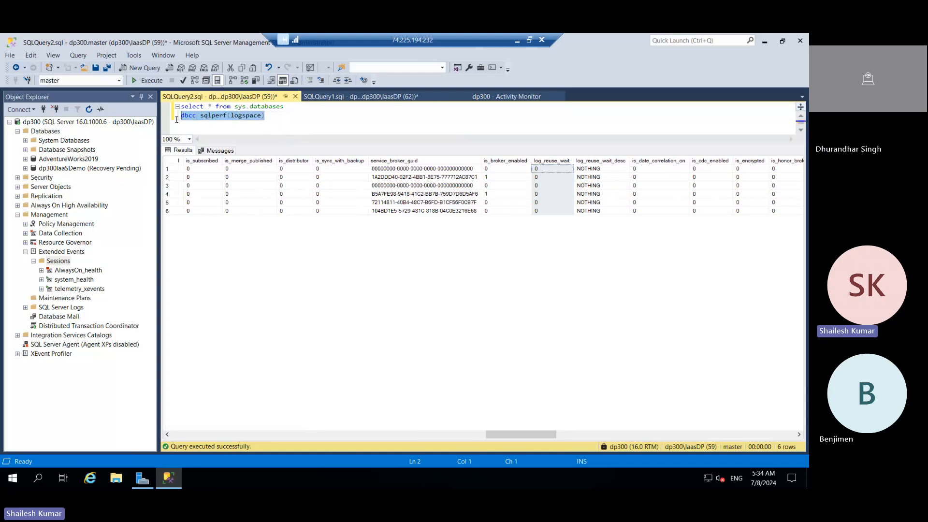
pyautogui.click(149, 81)
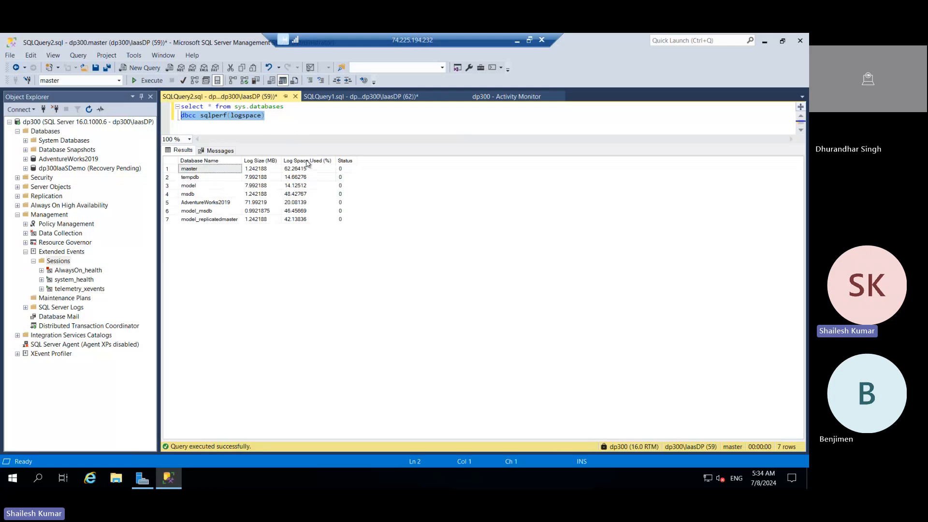
pyautogui.click(309, 162)
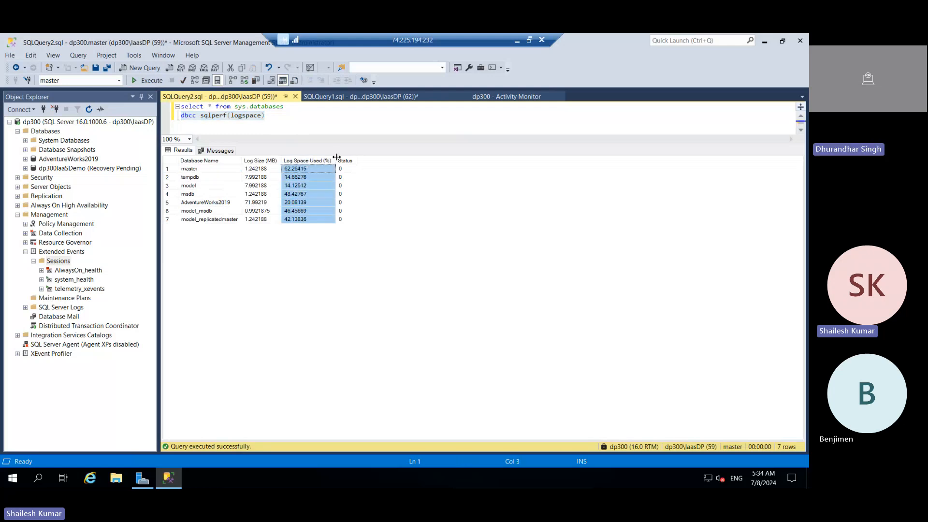
pyautogui.moveTo(336, 160); pyautogui.dragTo(359, 154)
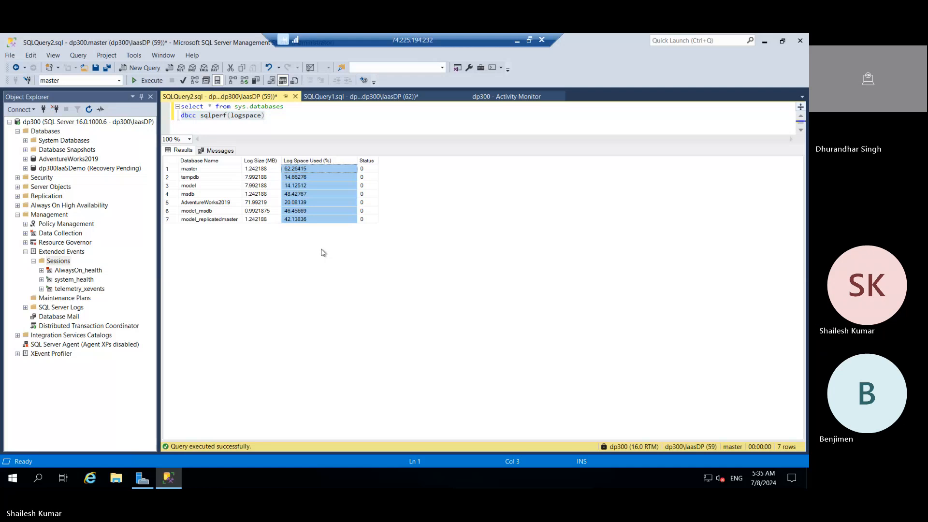
pyautogui.click(314, 129)
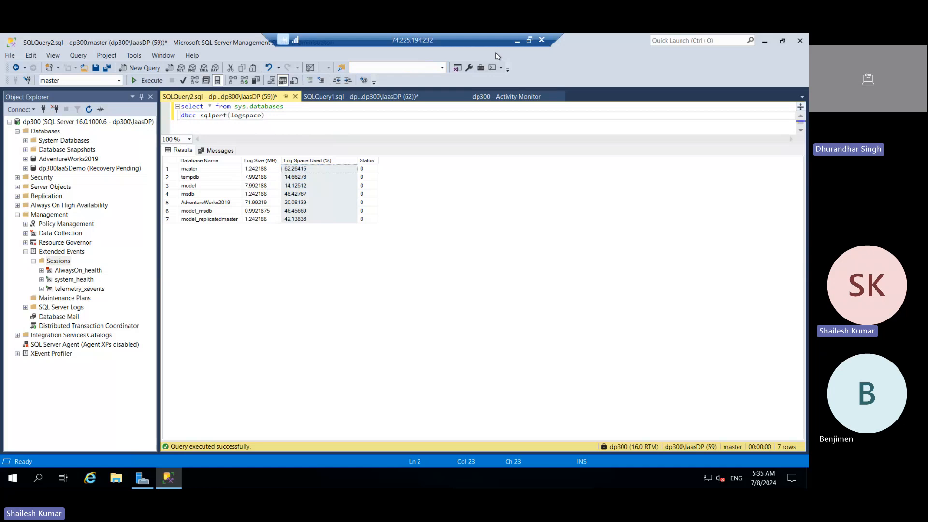
# Step: Minimize the dp300 remote session and switch to the Microsoft Learn learning path on monitoring and optimizing operational resources in Chrome
pyautogui.click(517, 45)
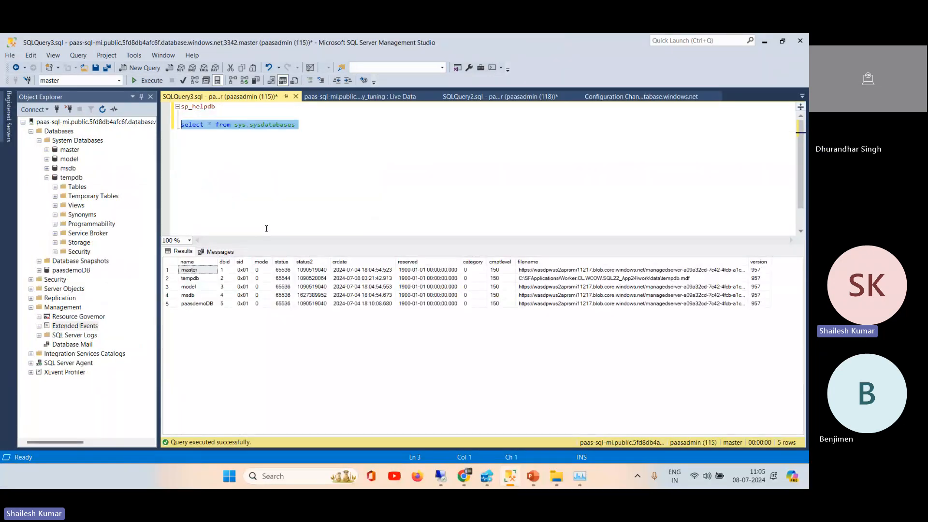
pyautogui.click(462, 476)
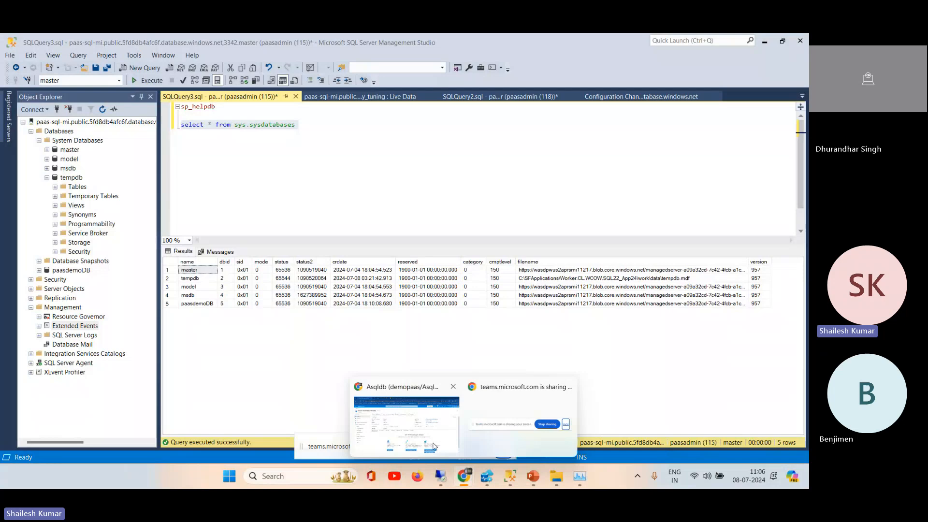
pyautogui.click(513, 425)
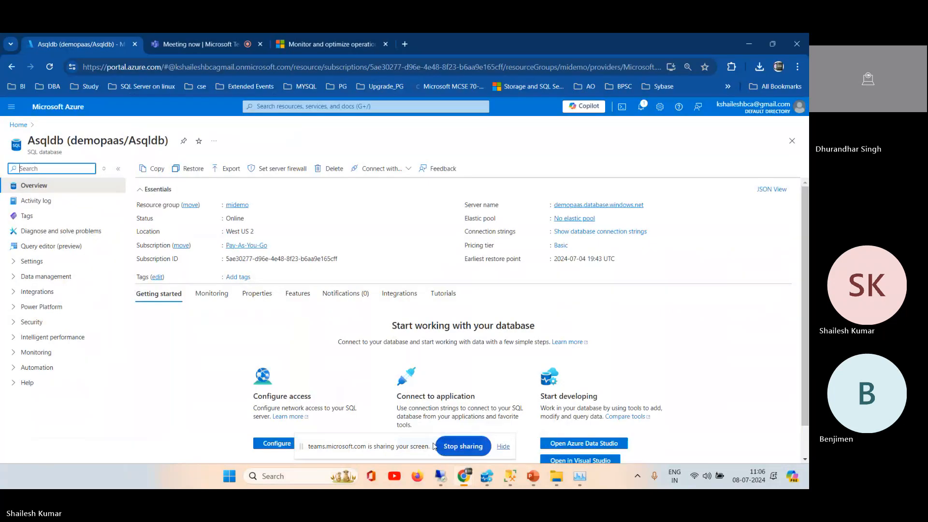
pyautogui.click(325, 44)
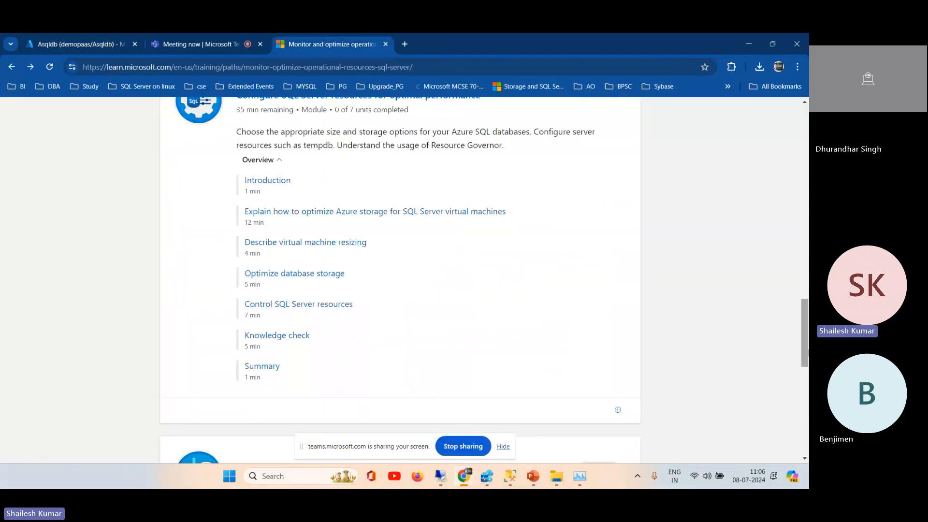
# Step: Open the Describe performance monitoring tools unit, skim to its Performance Monitor section, and return to the learning path
pyautogui.moveTo(806, 349); pyautogui.dragTo(804, 243)
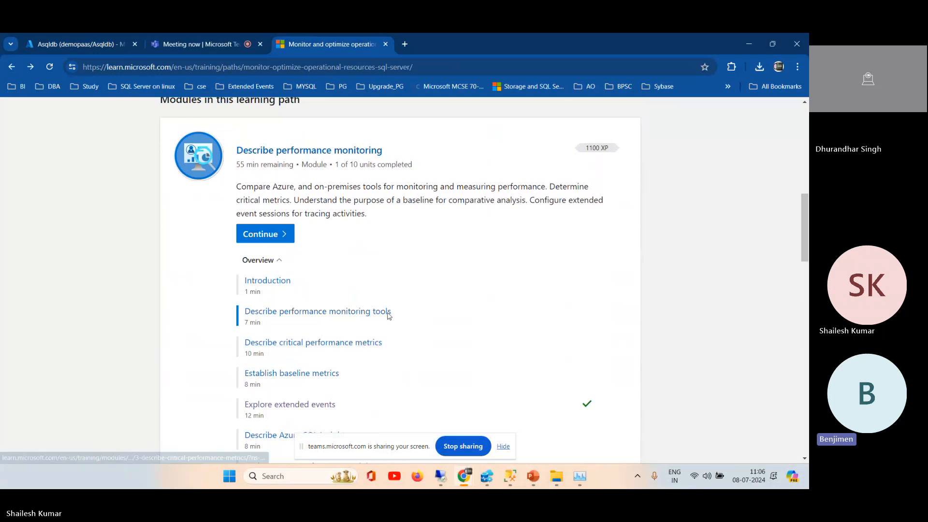
pyautogui.click(370, 313)
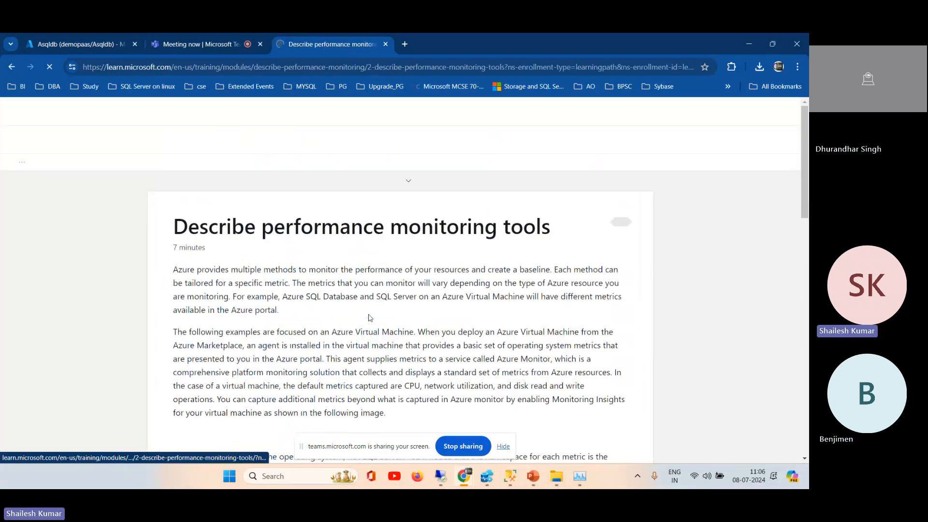
pyautogui.moveTo(805, 136); pyautogui.dragTo(805, 367)
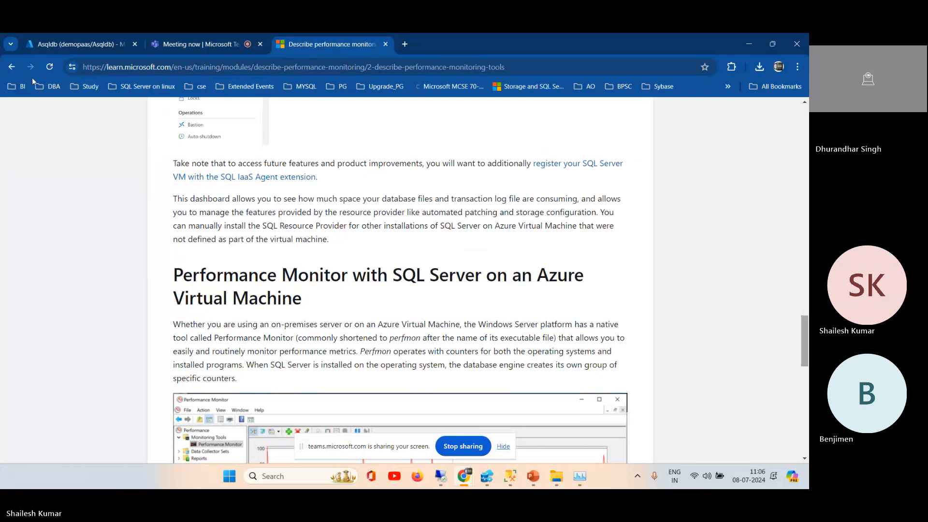
pyautogui.click(10, 67)
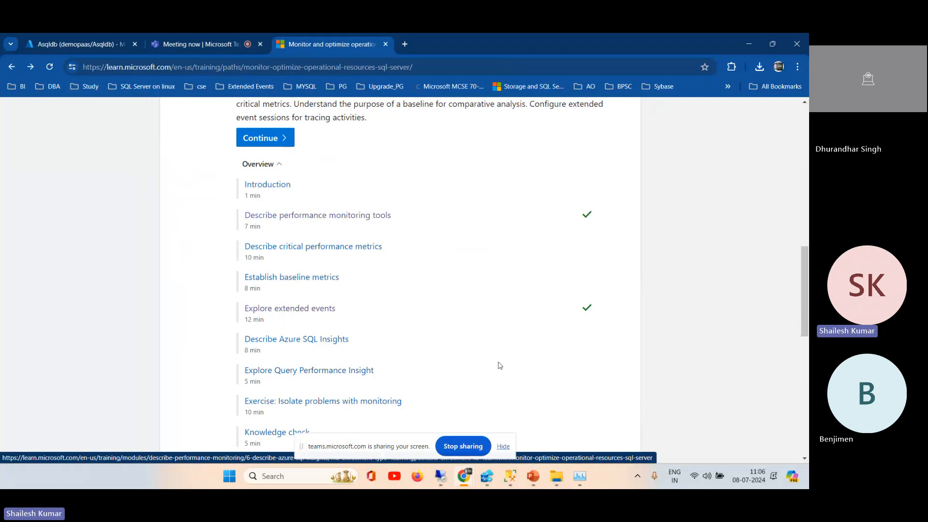
pyautogui.click(483, 475)
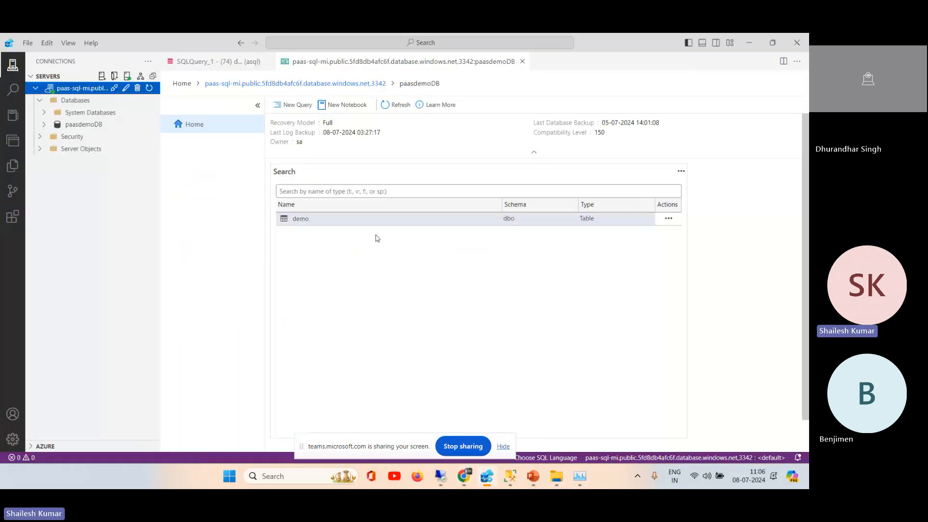
pyautogui.click(466, 478)
pyautogui.click(388, 434)
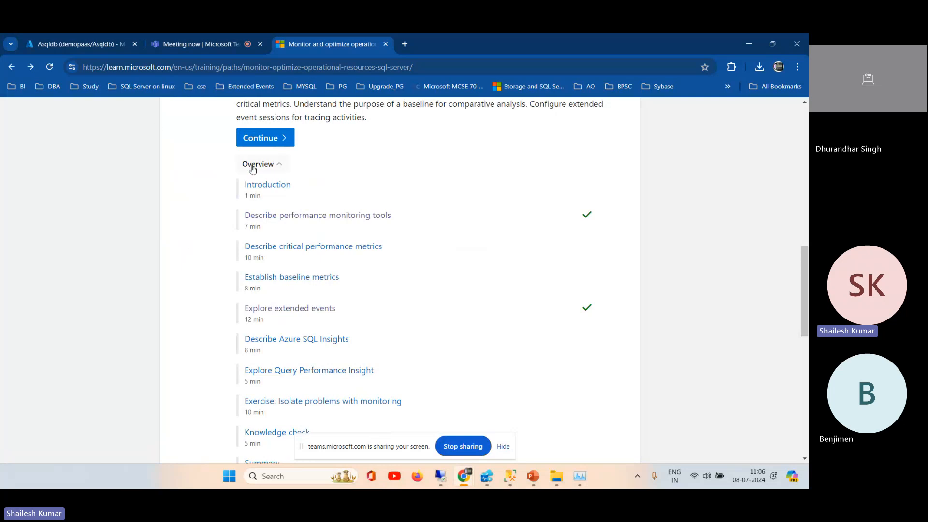
pyautogui.scroll(10, 184, 200)
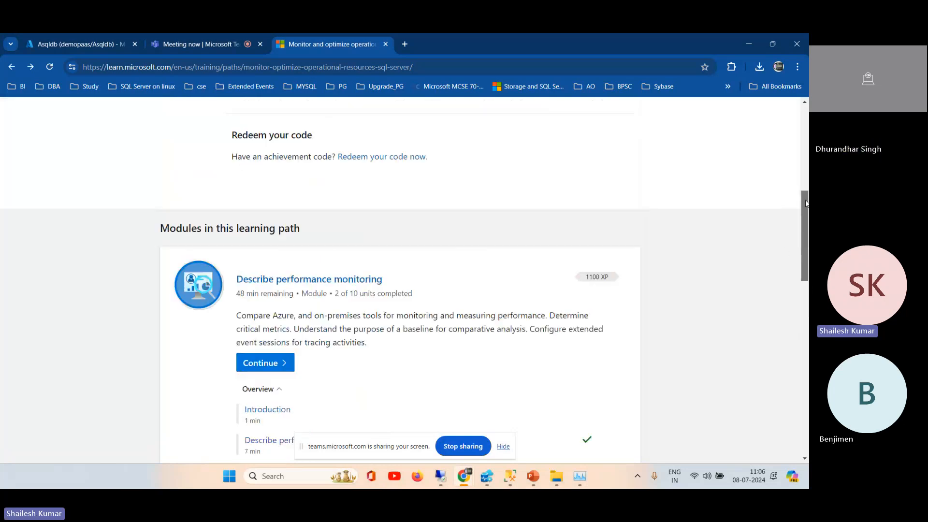
# Step: Open the paas-sql-mi managed instance from the Azure portal home page and view its Alerts page
pyautogui.click(64, 45)
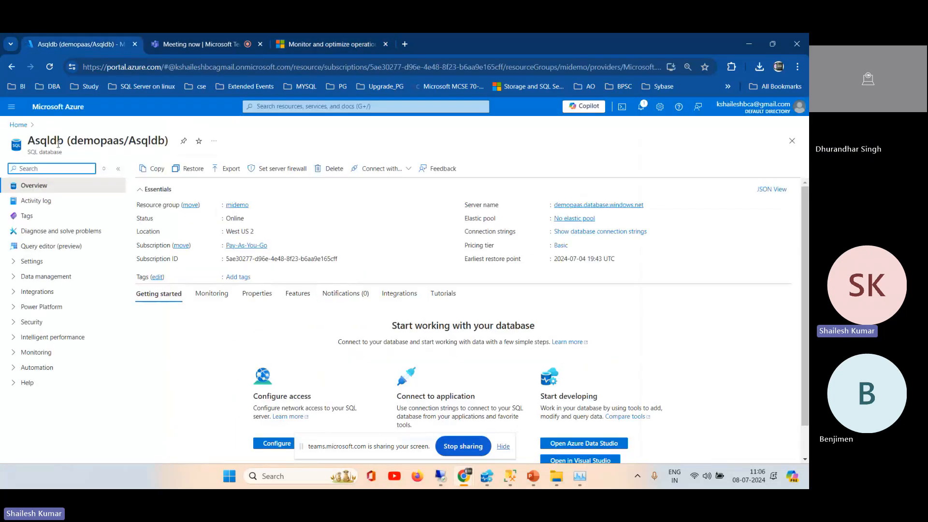
pyautogui.click(13, 126)
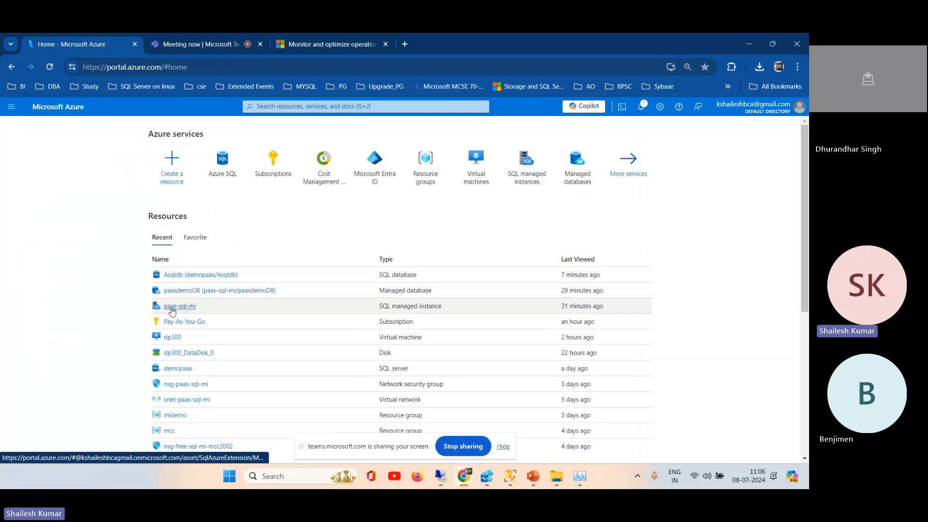
pyautogui.click(172, 306)
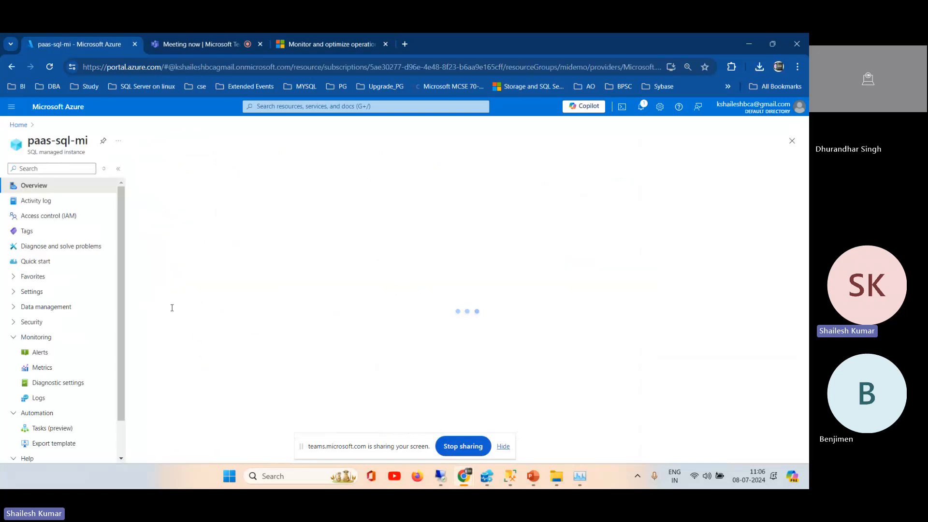
pyautogui.scroll(-2, 123, 265)
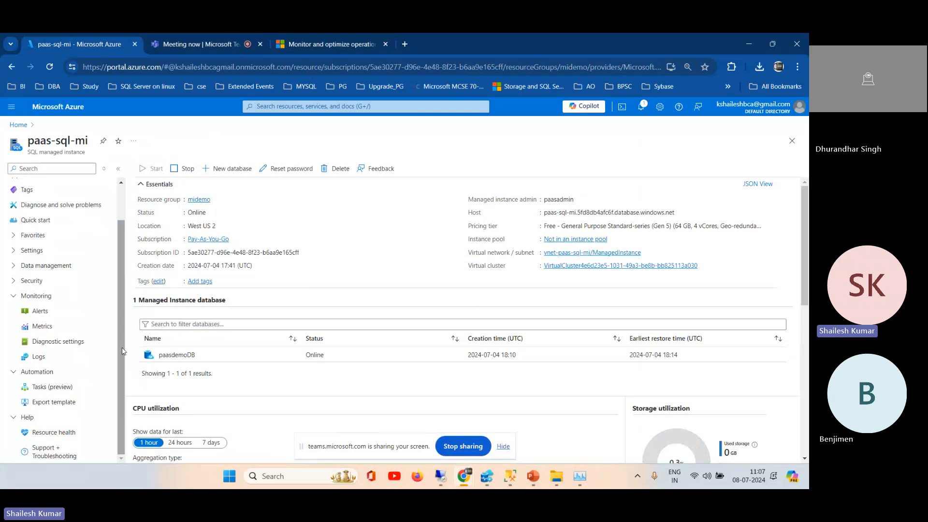
pyautogui.click(13, 282)
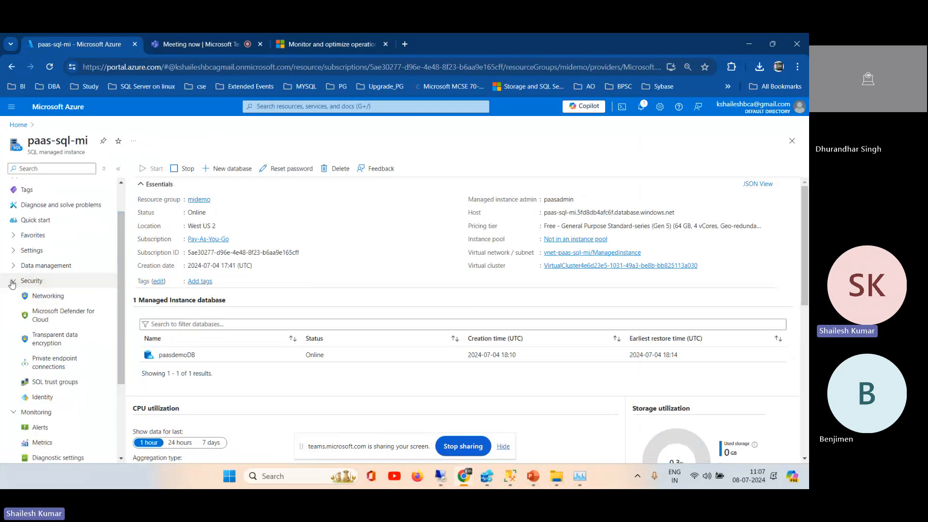
pyautogui.click(13, 283)
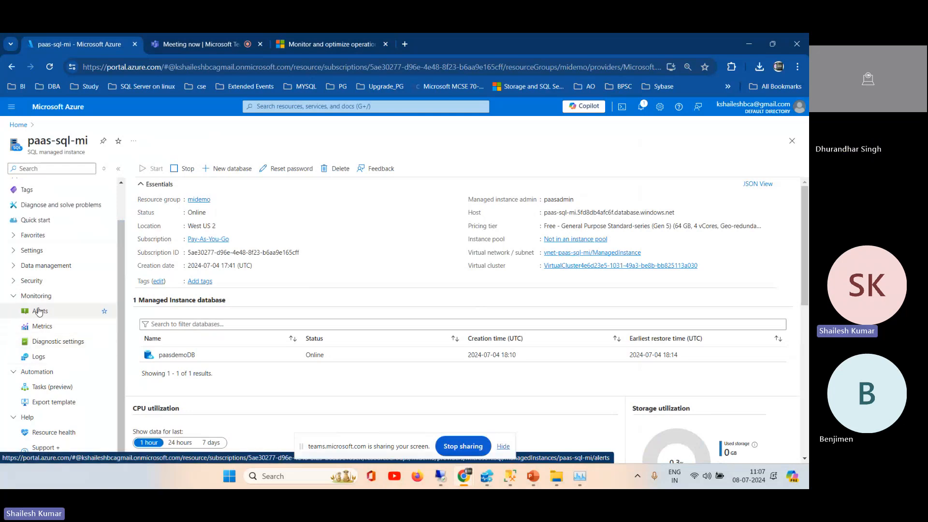
pyautogui.click(39, 311)
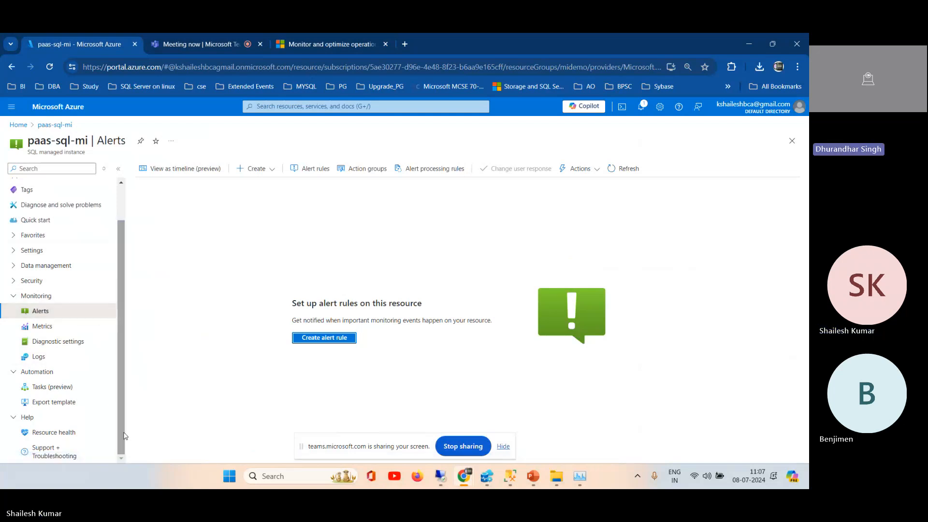
# Step: Return to the portal home page, open the paasdemoDB managed database, and expand its Automation options
pyautogui.click(18, 125)
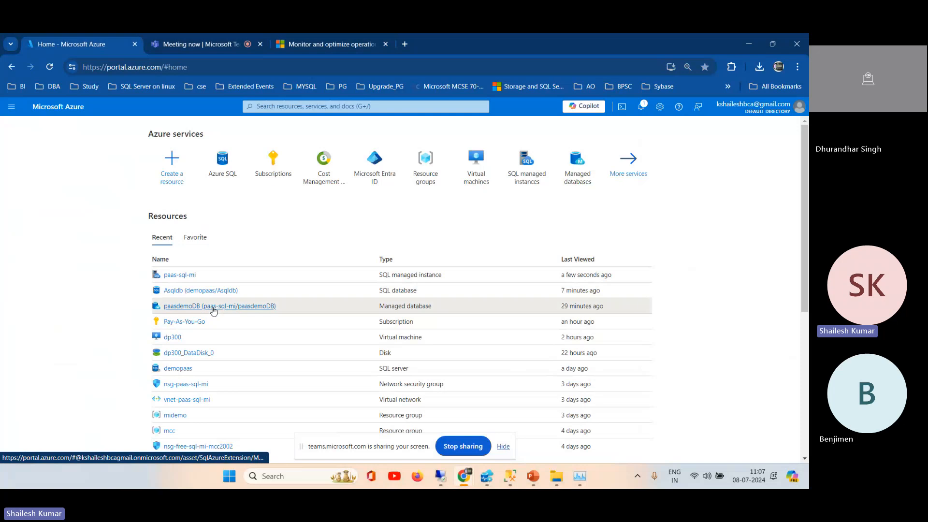
pyautogui.click(213, 307)
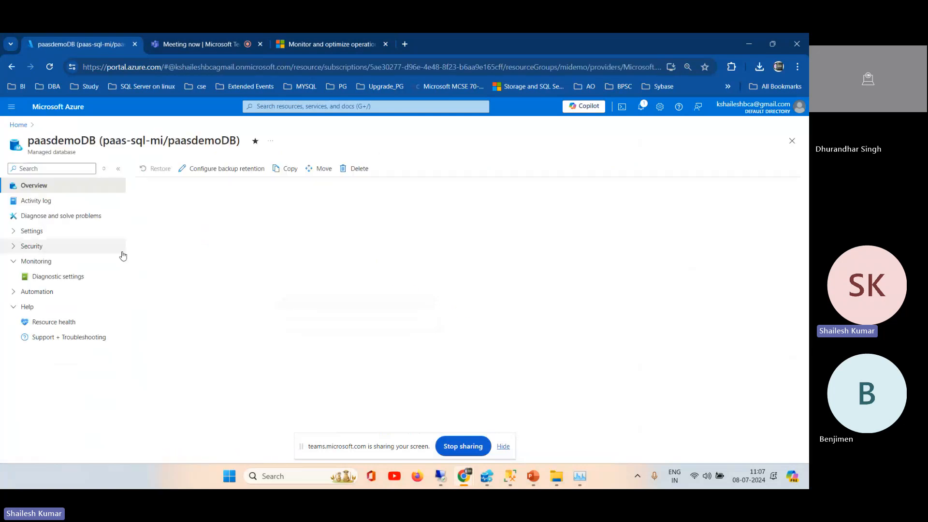
pyautogui.click(14, 292)
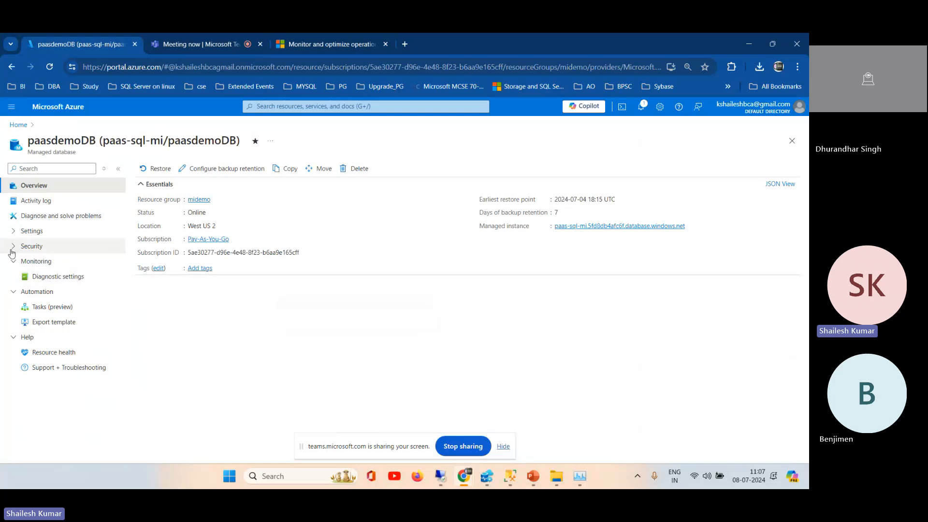
# Step: Return to the portal home page, open the dp300 virtual machine, and expand its Monitoring options
pyautogui.click(21, 130)
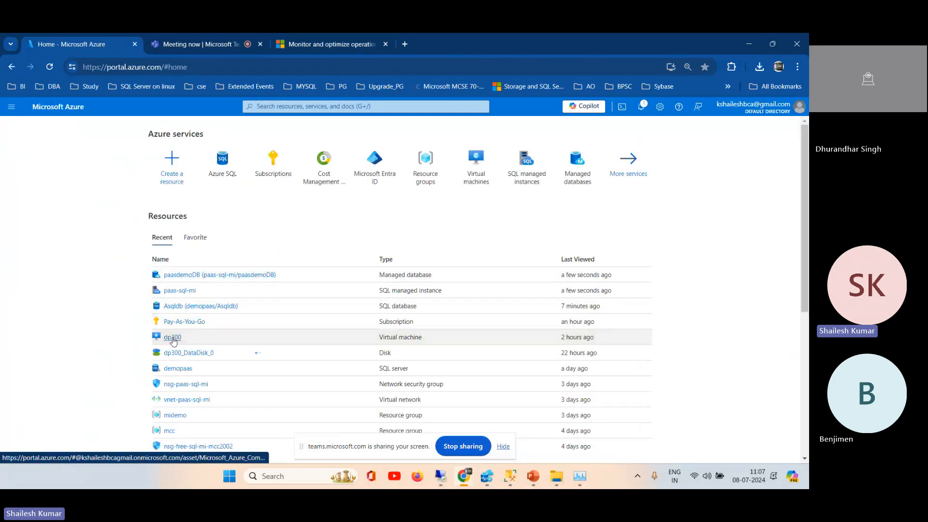
pyautogui.click(173, 338)
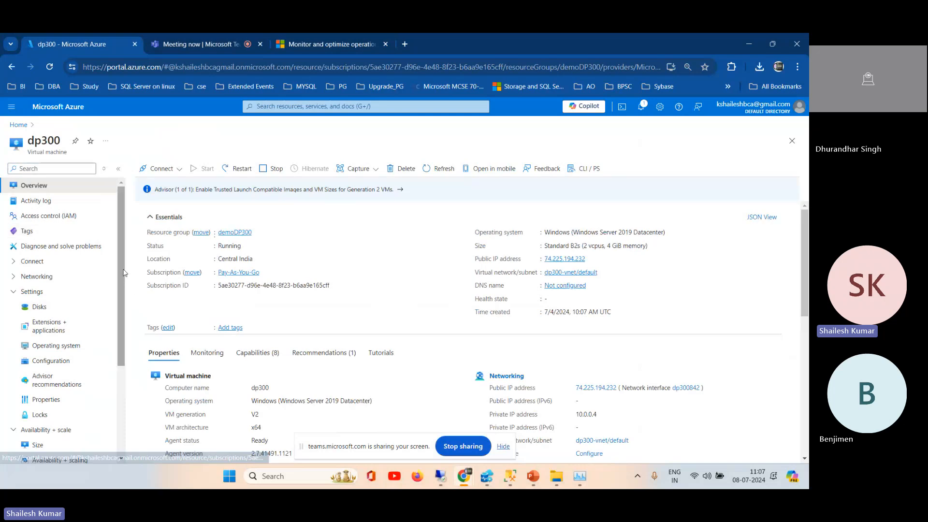
pyautogui.moveTo(121, 268); pyautogui.dragTo(124, 350)
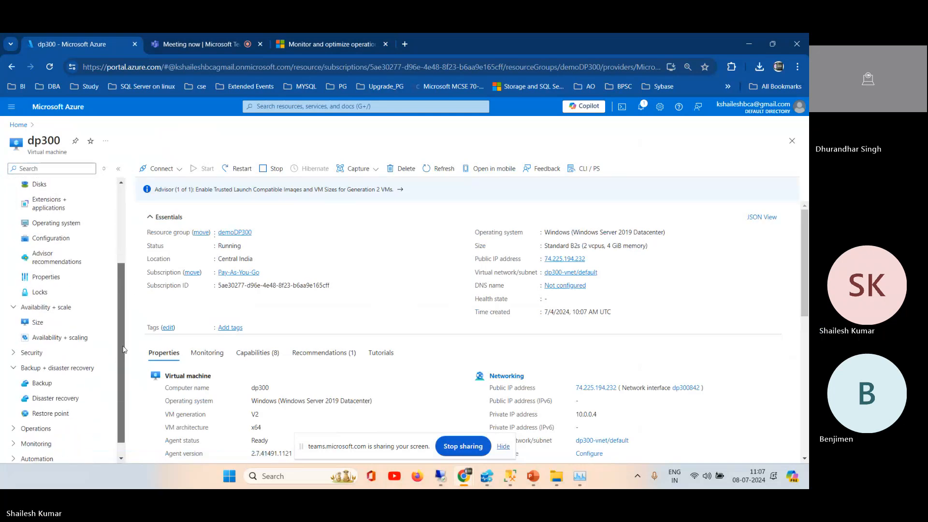
pyautogui.moveTo(124, 349); pyautogui.dragTo(119, 367)
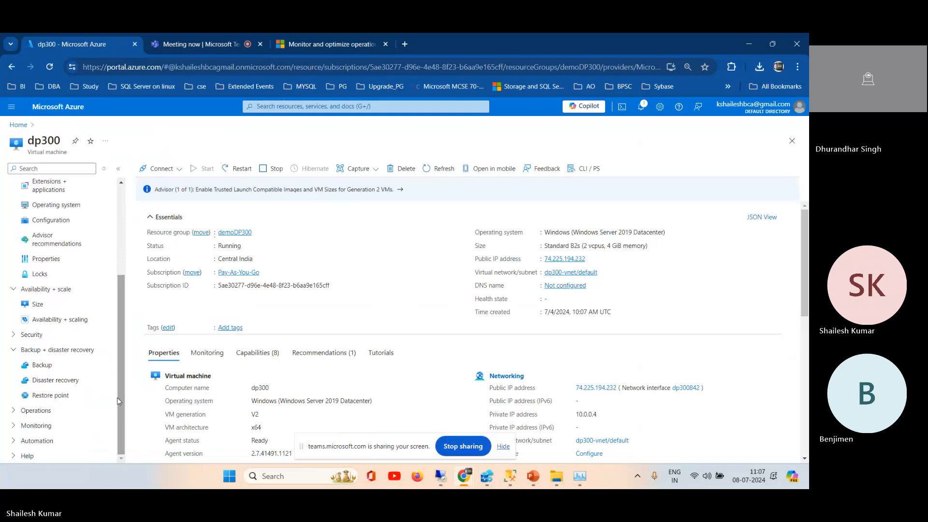
pyautogui.click(34, 425)
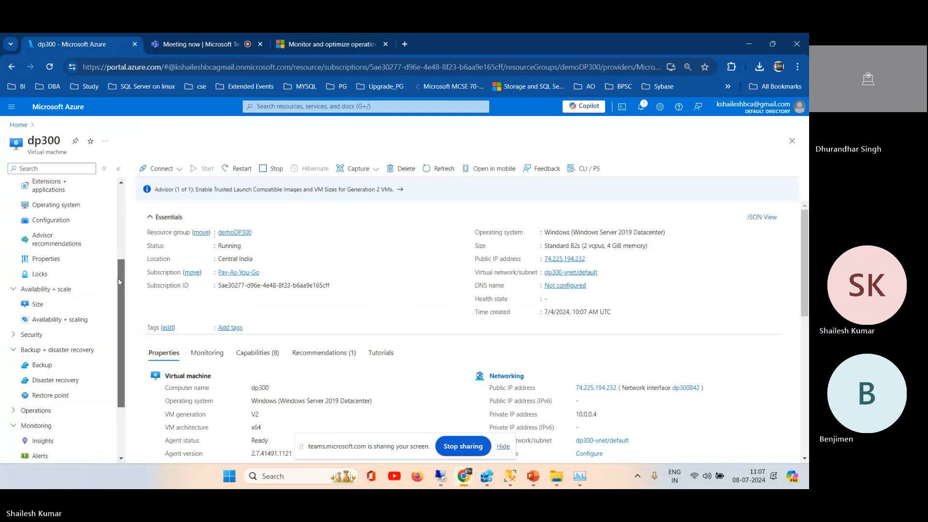
pyautogui.moveTo(119, 282); pyautogui.dragTo(126, 394)
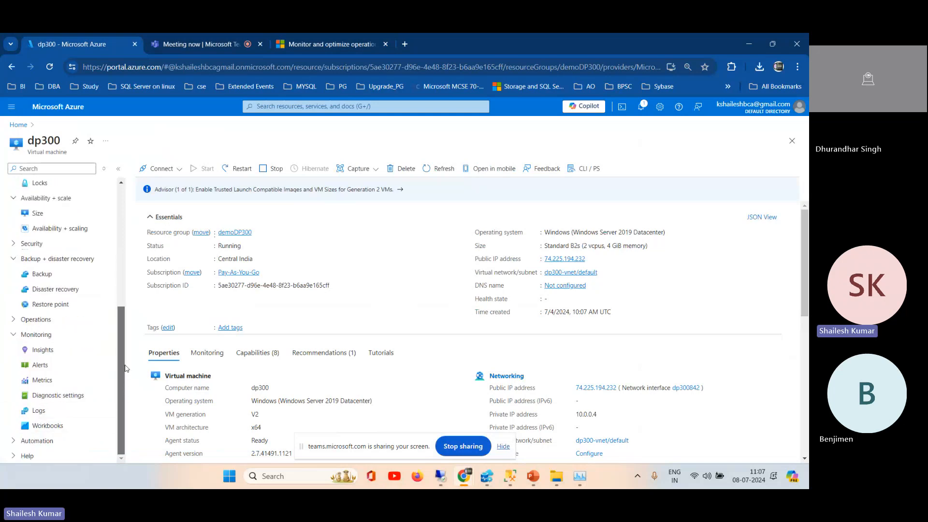
# Step: Collapse the Settings group of the dp300 virtual machine, expand Operations, and review the Operations and Monitoring options
pyautogui.moveTo(119, 323); pyautogui.dragTo(115, 242)
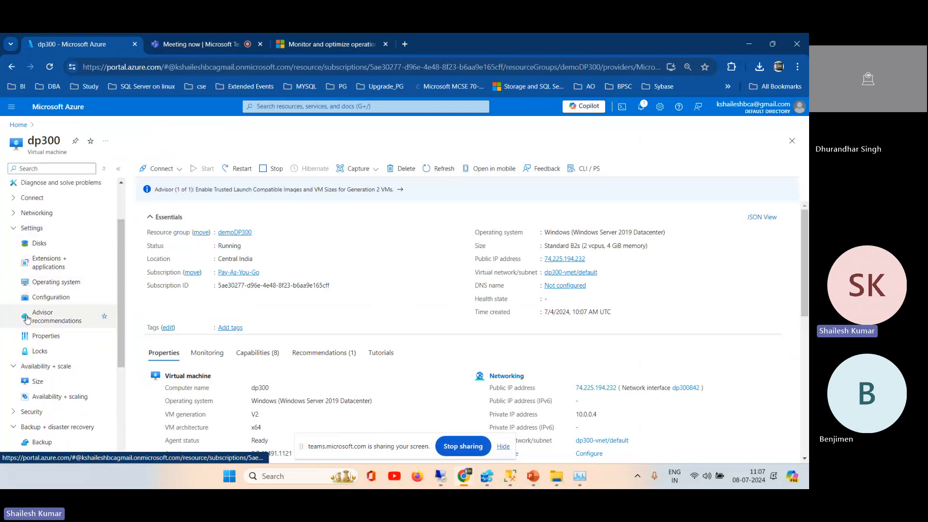
pyautogui.click(9, 233)
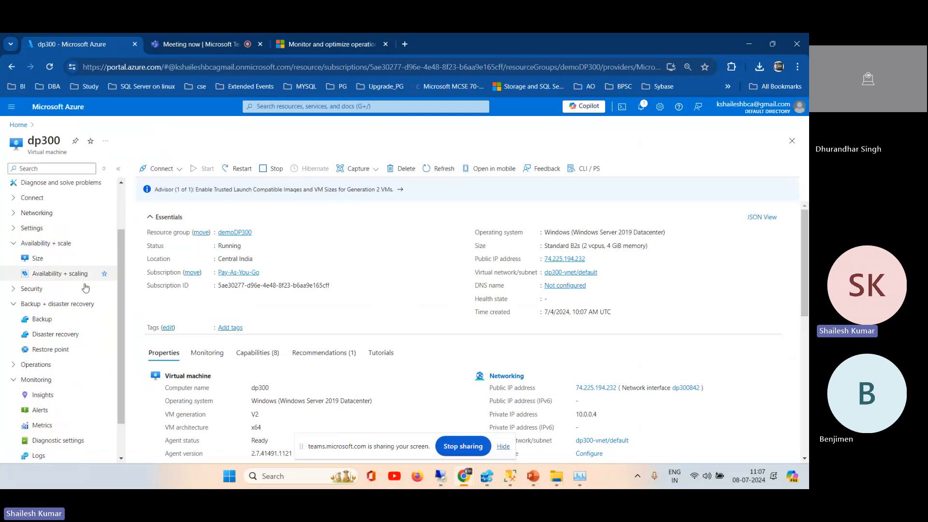
pyautogui.scroll(-2, 117, 276)
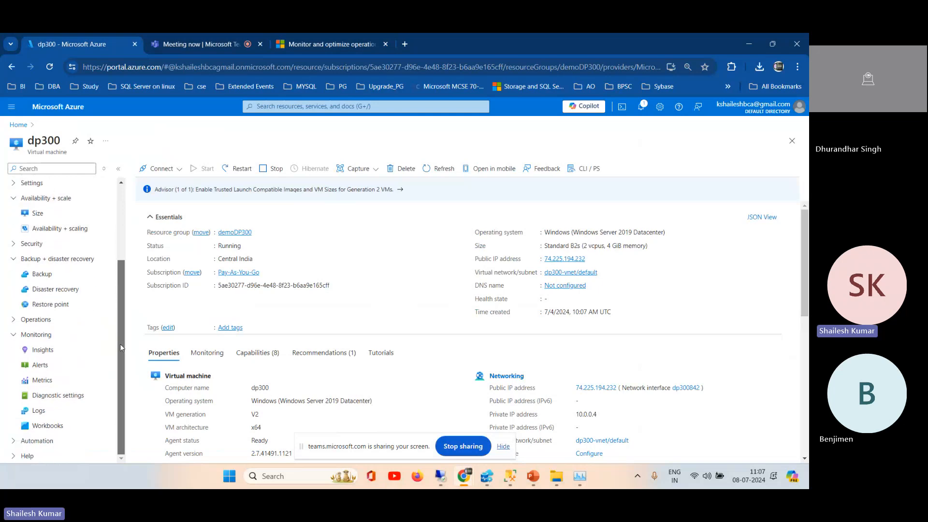
pyautogui.click(14, 321)
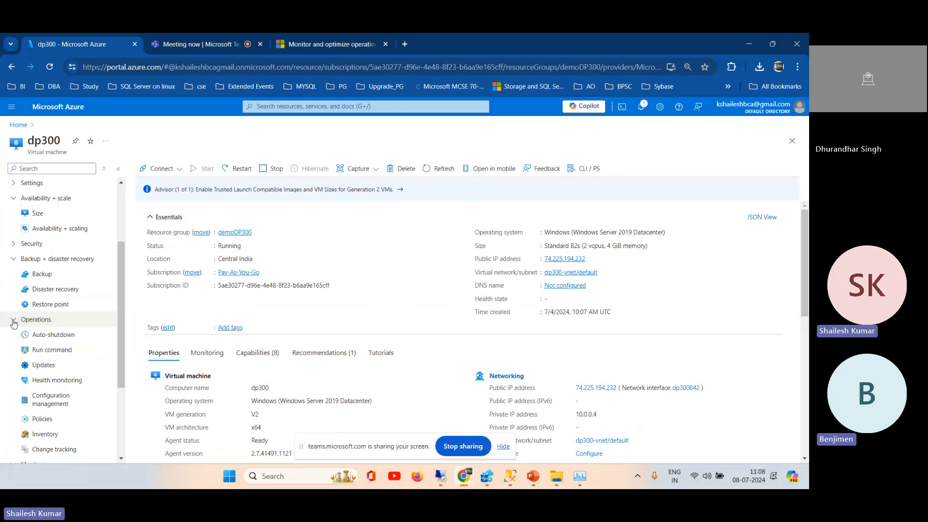
pyautogui.click(14, 320)
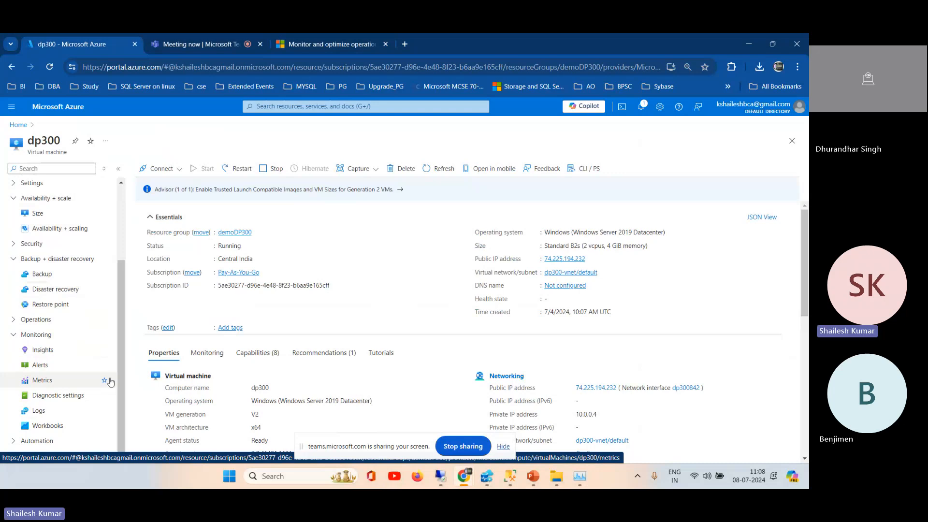
pyautogui.click(15, 320)
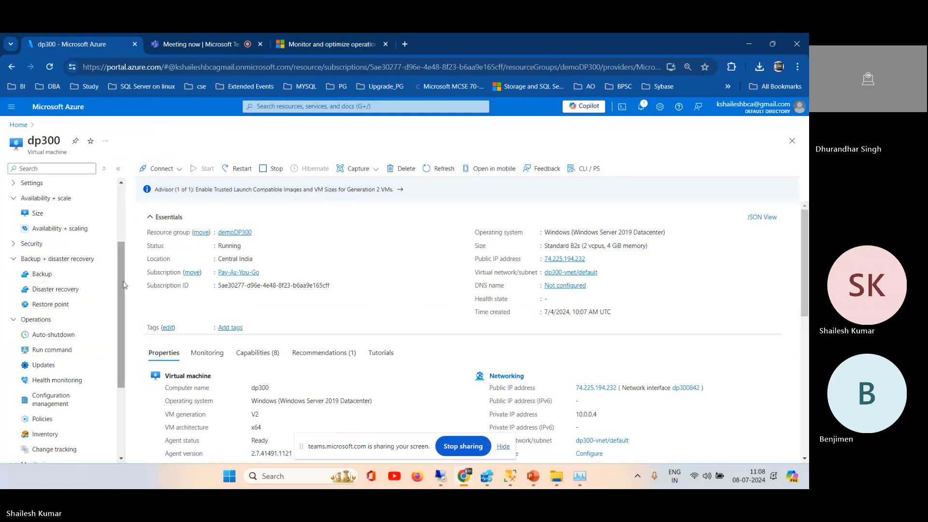
pyautogui.scroll(-3, 121, 278)
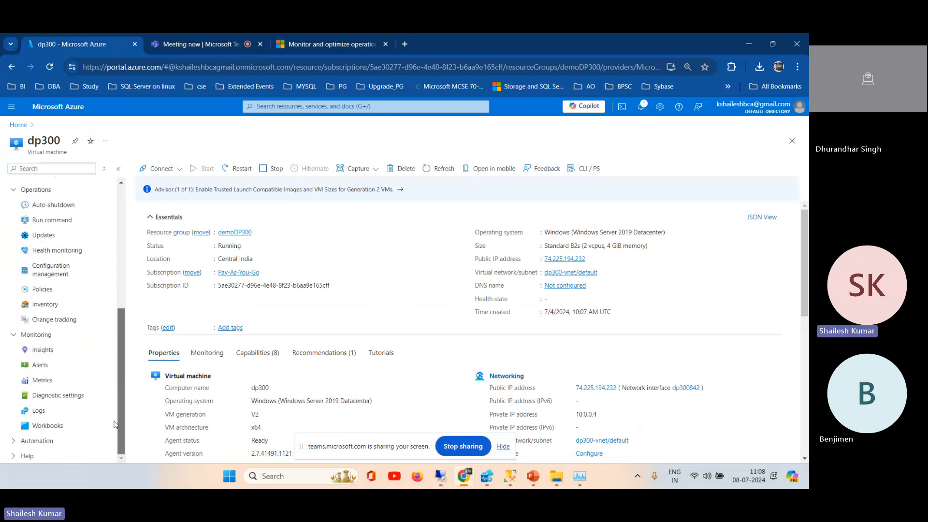
pyautogui.scroll(3, 115, 424)
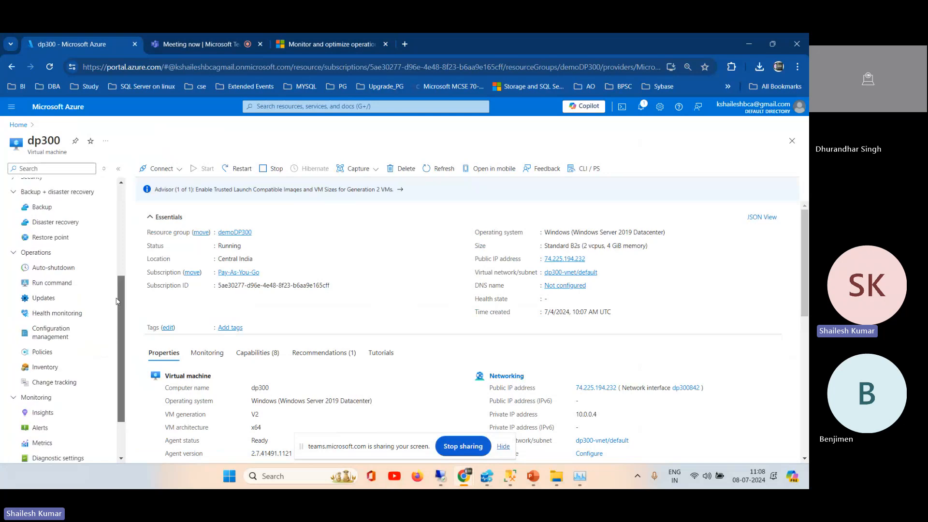
pyautogui.scroll(3, 119, 219)
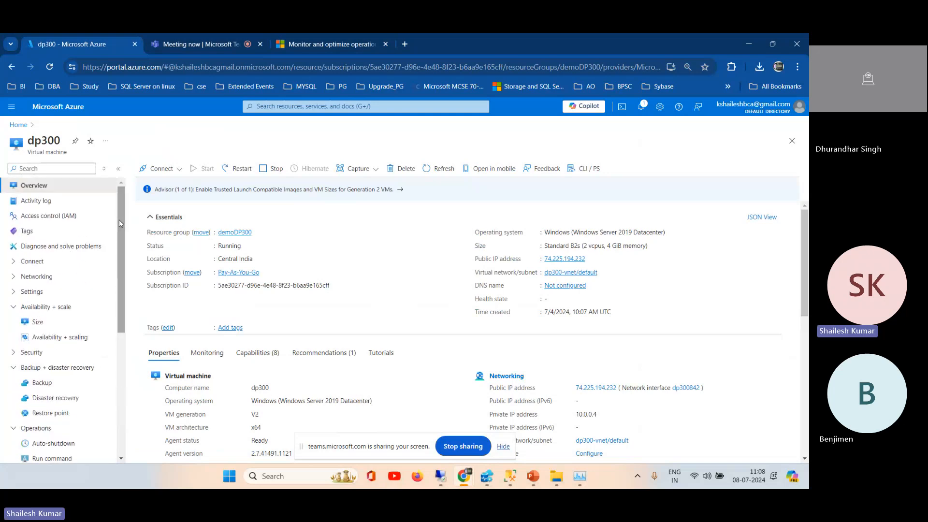
pyautogui.moveTo(122, 230); pyautogui.dragTo(122, 373)
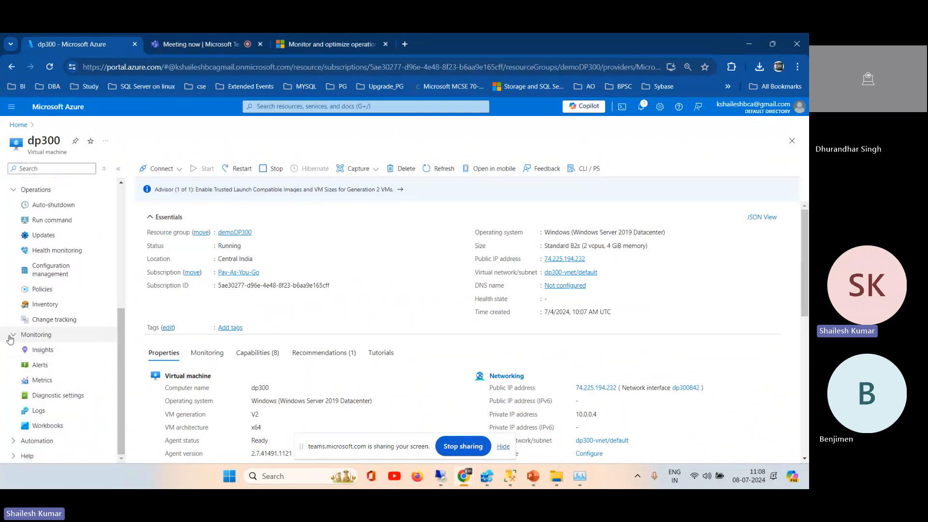
# Step: Enable VM Insights on dp300 using the Pay-As-You-Go subscription and the default workspace data collection rule, hiding the screen-sharing bar
pyautogui.click(37, 357)
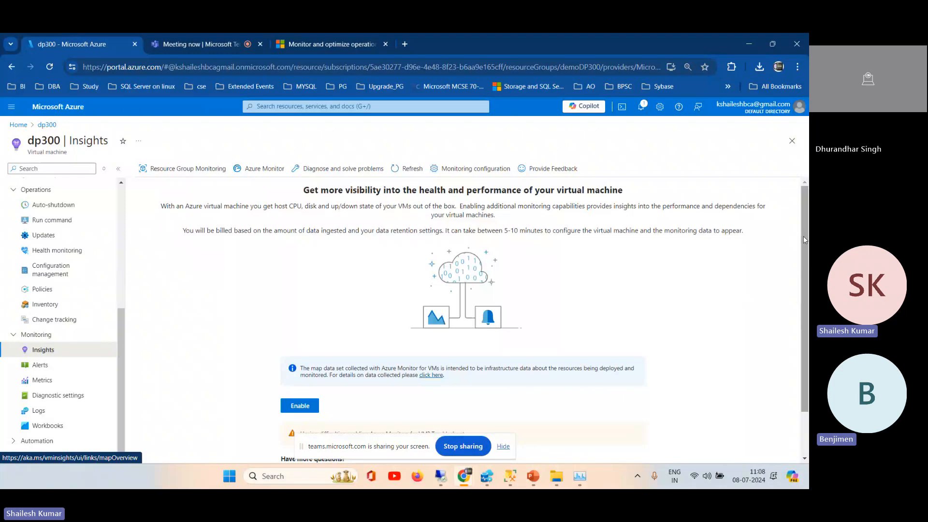
pyautogui.scroll(-1, 803, 236)
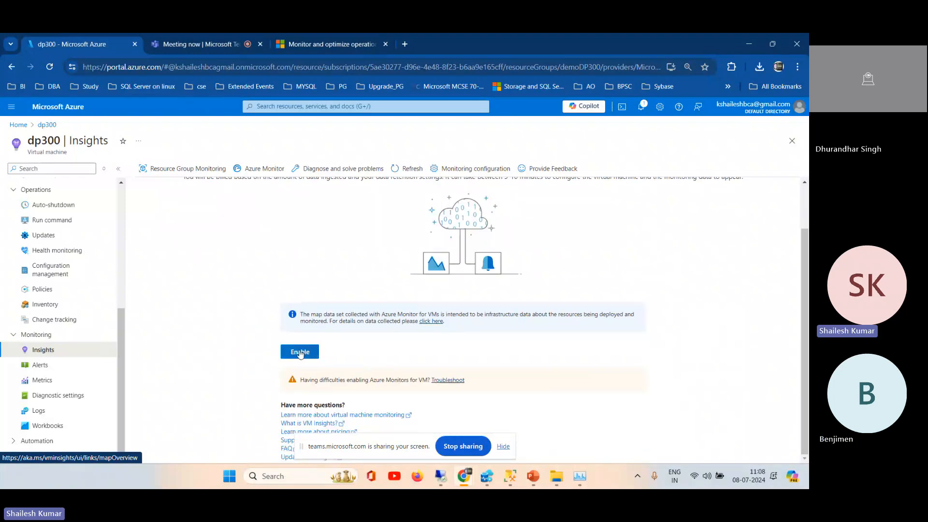
pyautogui.click(299, 352)
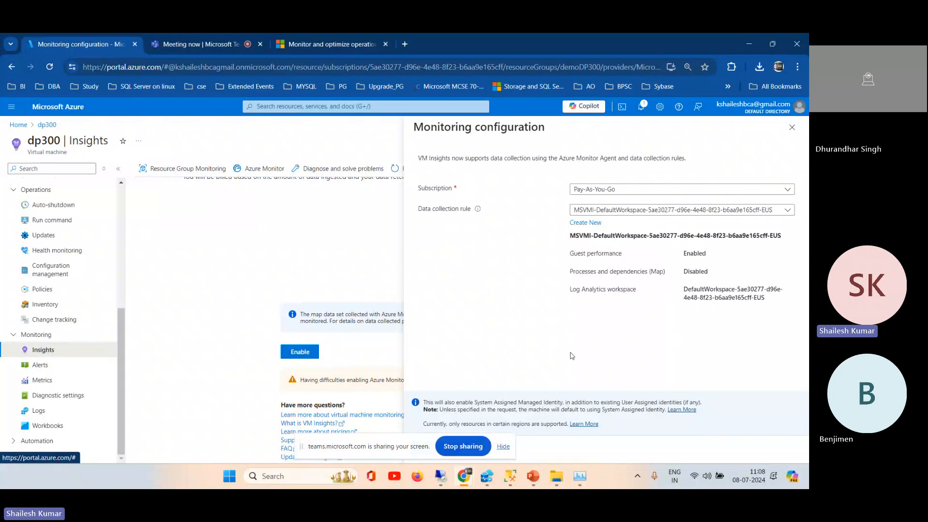
pyautogui.click(506, 448)
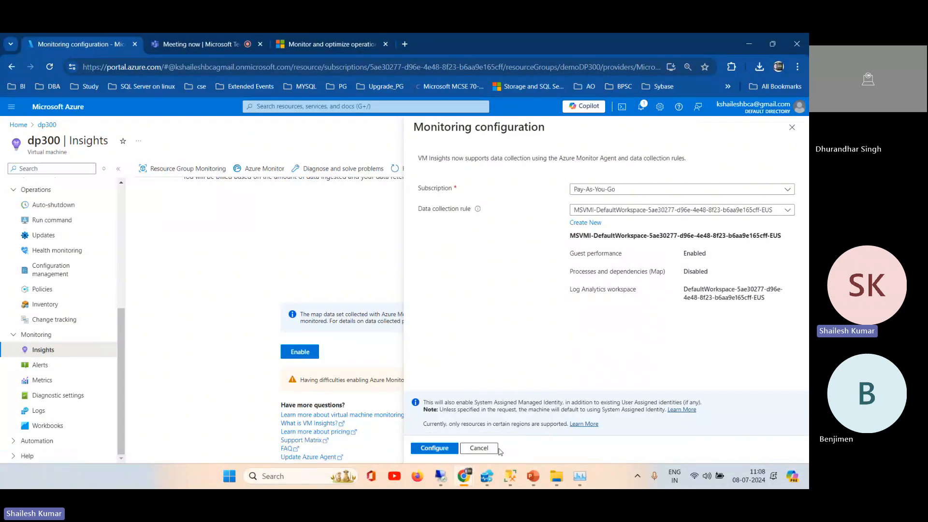
pyautogui.click(434, 448)
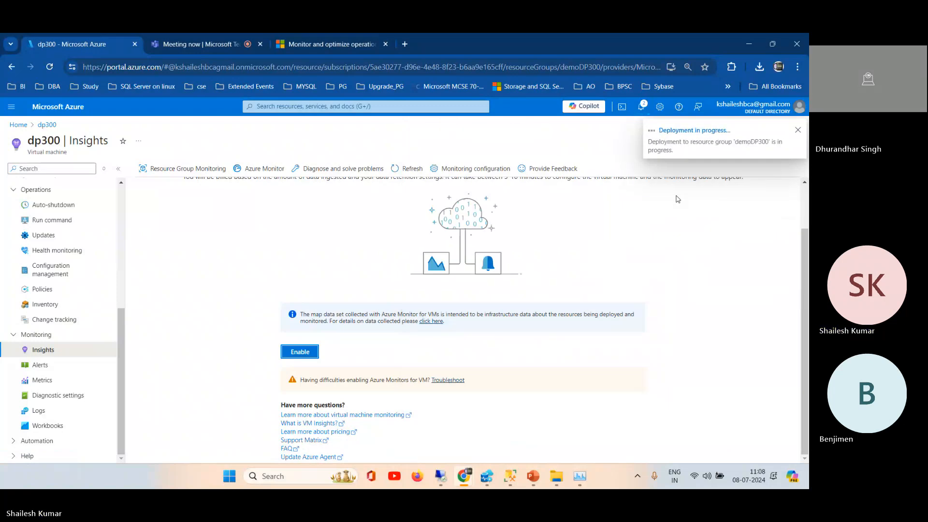
# Step: Reopen the Monitoring configuration of dp300, cancel it without changes, and collapse the Operations group
pyautogui.click(478, 169)
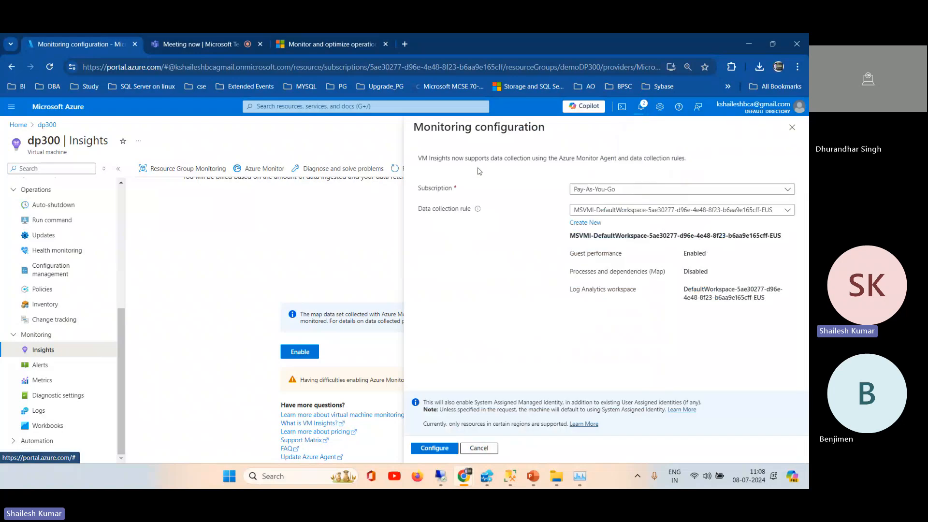
pyautogui.click(483, 450)
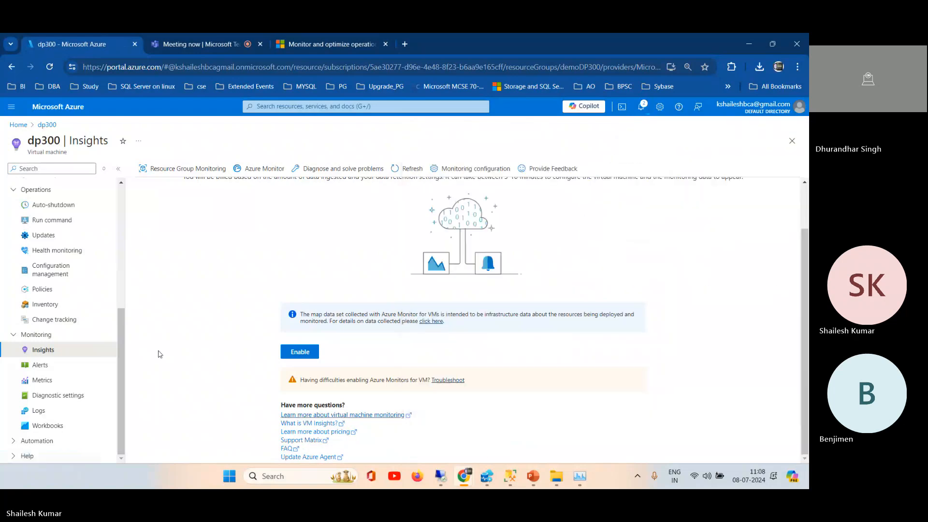
pyautogui.click(42, 190)
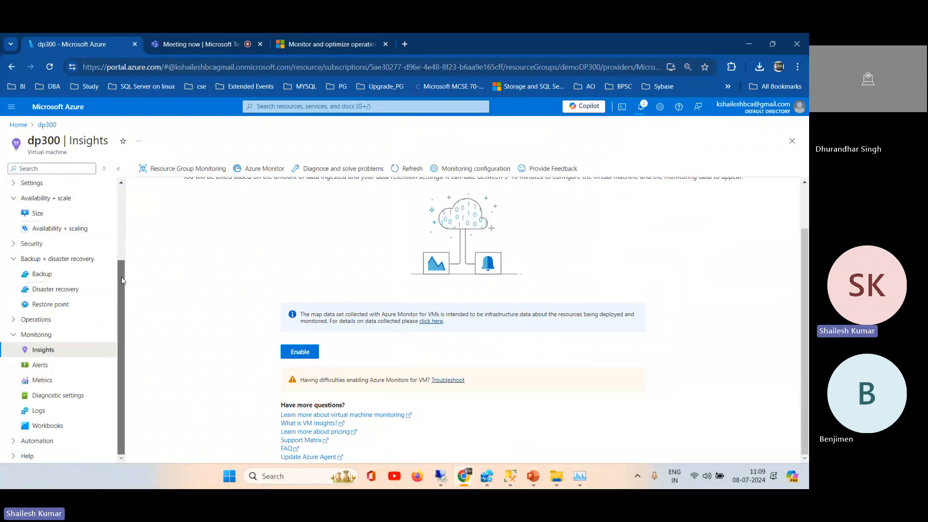
pyautogui.moveTo(121, 281); pyautogui.dragTo(118, 323)
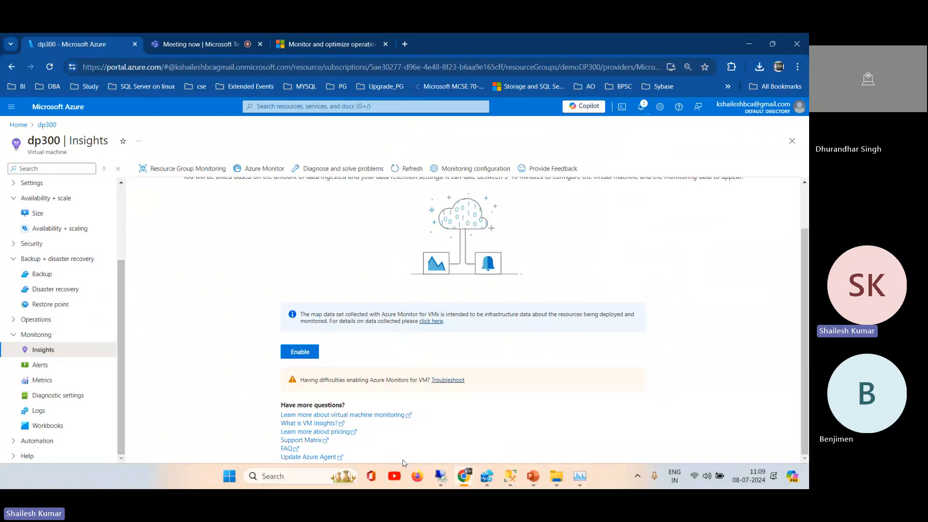
# Step: Switch to SQL Server Management Studio, collapse tempdb and System Databases, and open the properties of paasdemoDB
pyautogui.click(510, 479)
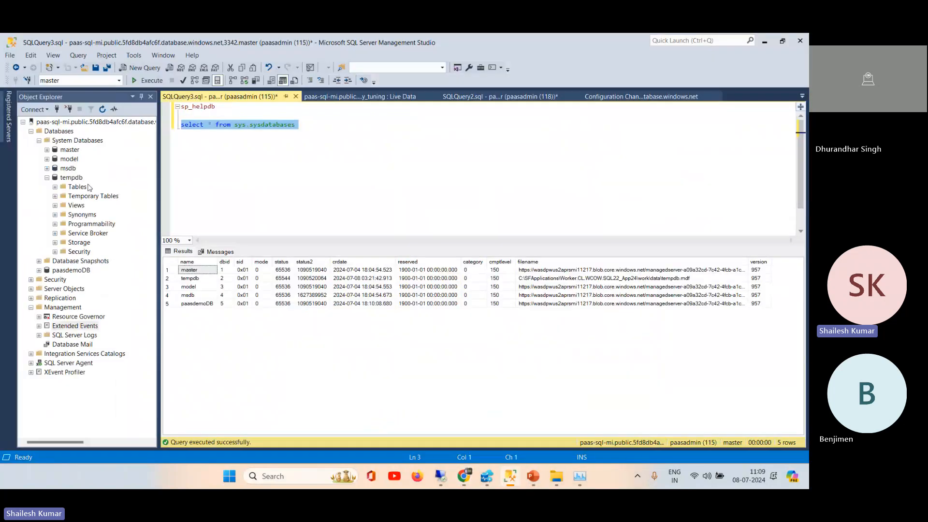
pyautogui.click(47, 178)
pyautogui.click(39, 141)
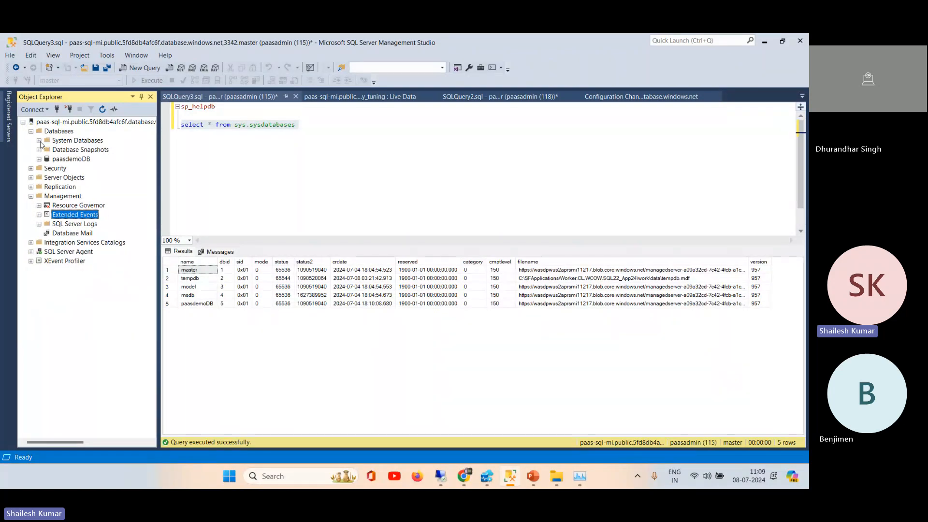
pyautogui.click(68, 159)
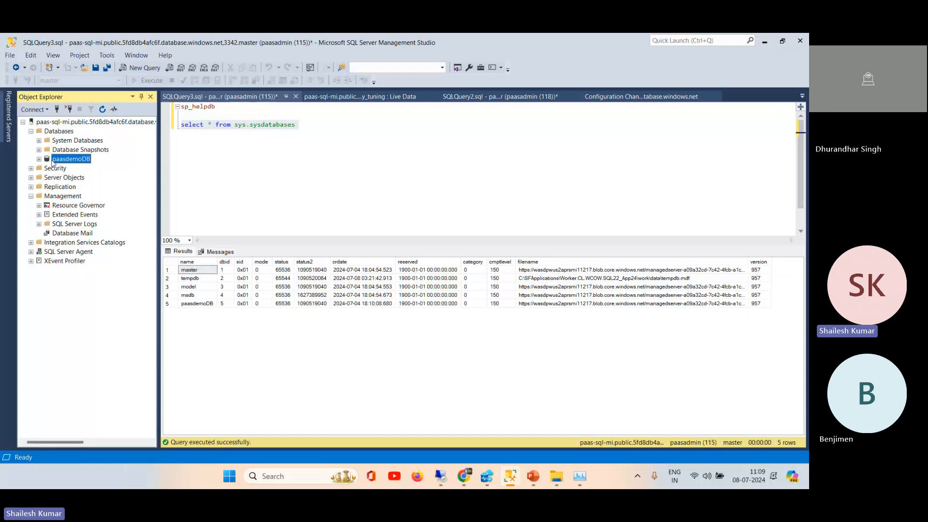
pyautogui.rightClick(60, 164)
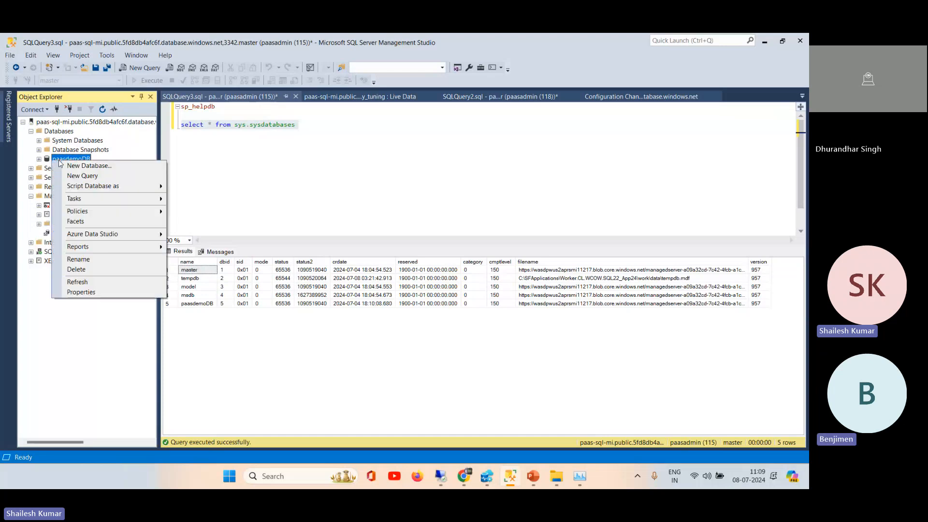
pyautogui.click(84, 292)
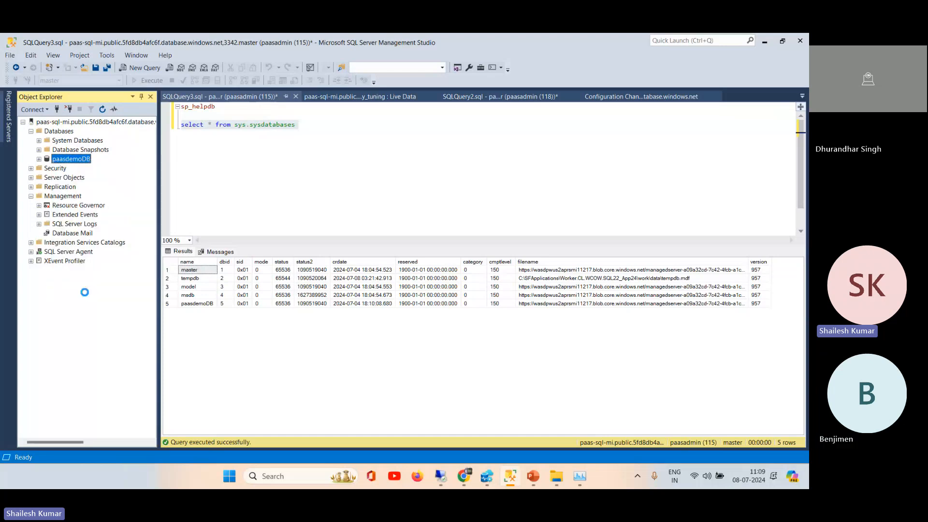
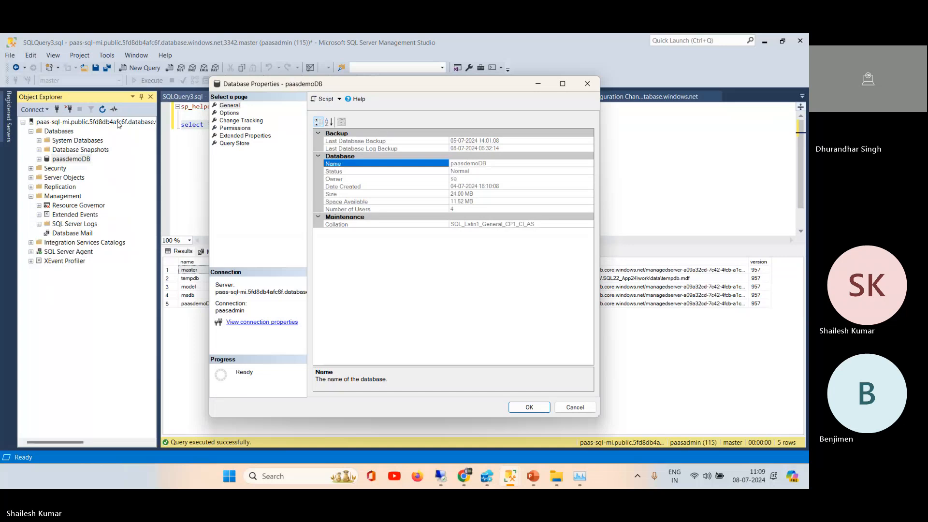
# Step: Review the Query Store page of paasdemoDB's properties, including the capture policy settings and the available requested operation modes
pyautogui.click(237, 144)
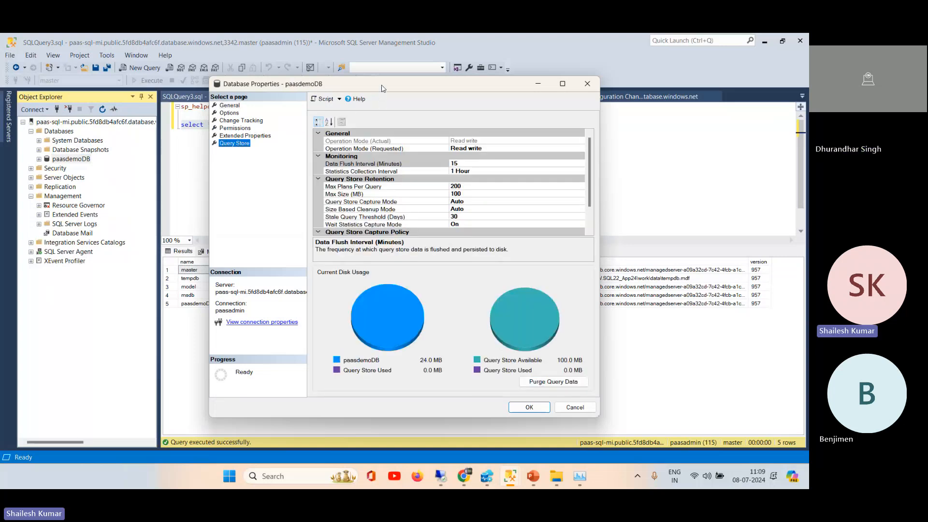
pyautogui.moveTo(382, 89); pyautogui.dragTo(305, 88)
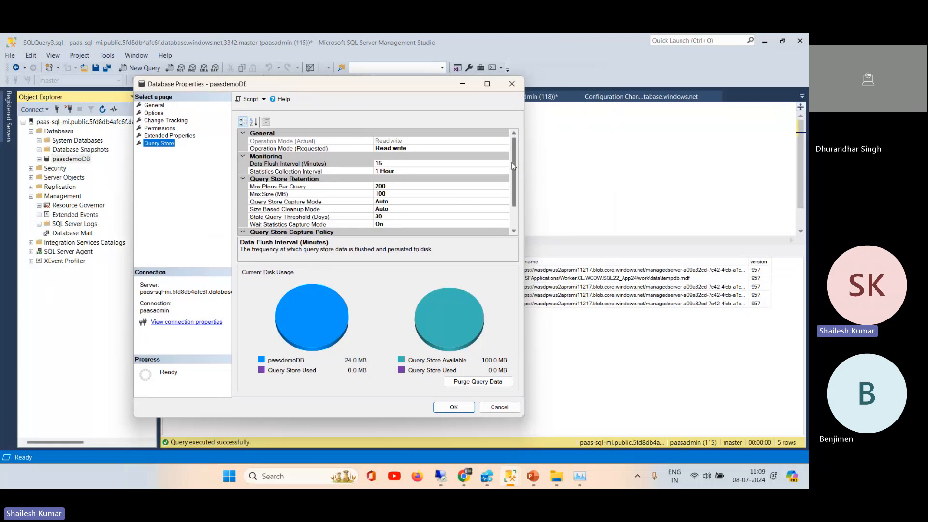
pyautogui.moveTo(515, 165); pyautogui.dragTo(515, 231)
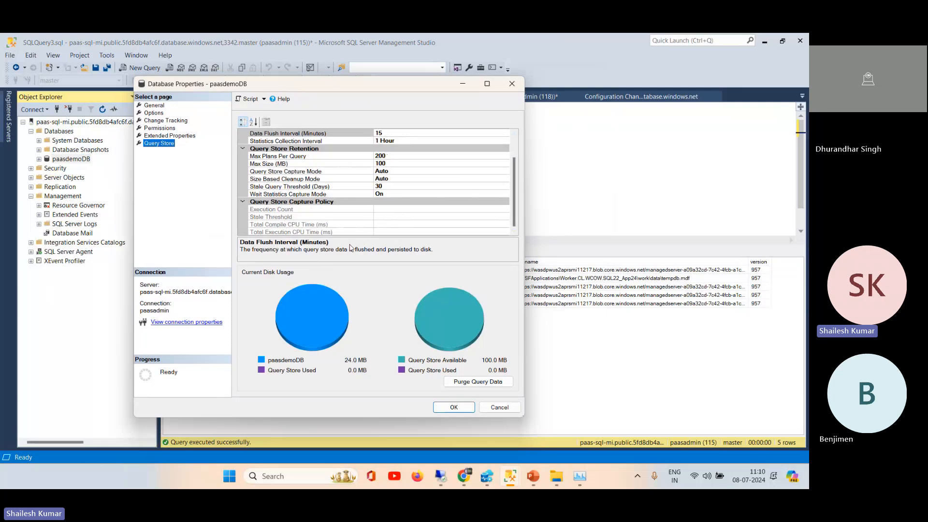
pyautogui.moveTo(515, 180); pyautogui.dragTo(515, 144)
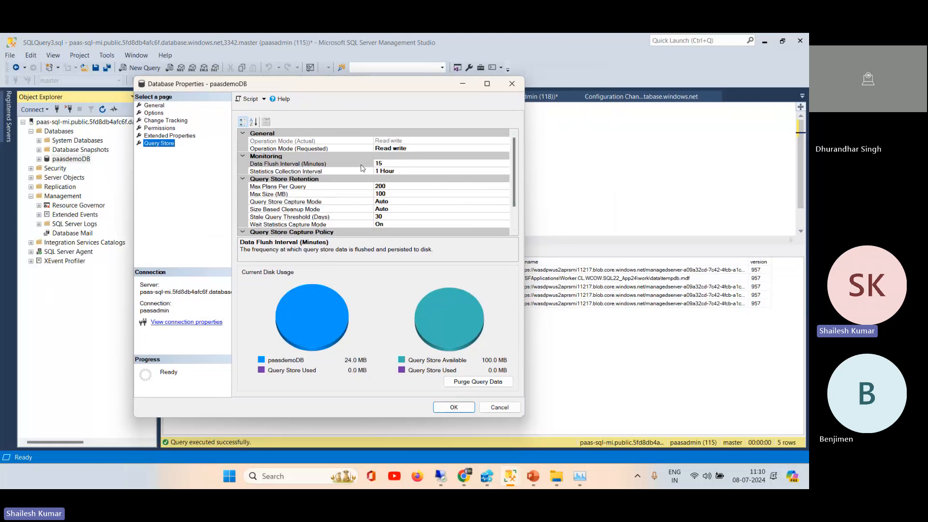
pyautogui.click(419, 149)
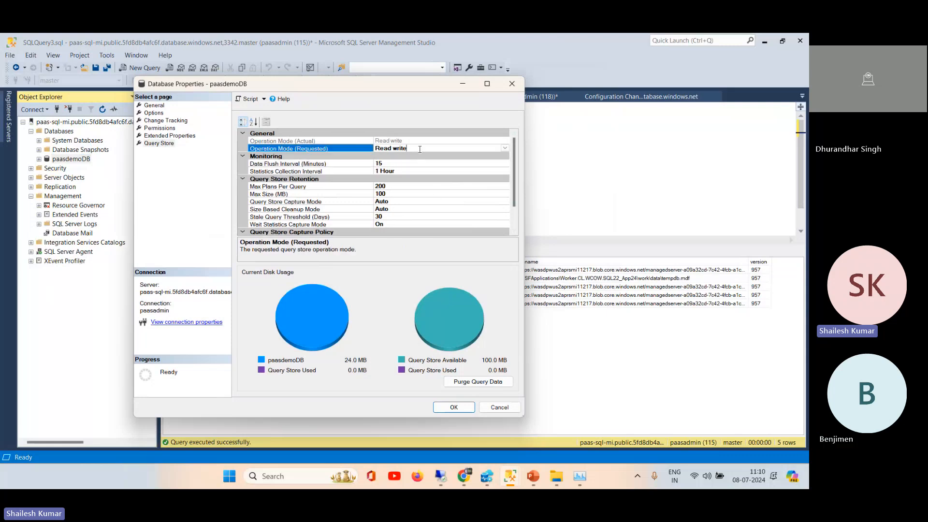
pyautogui.click(505, 149)
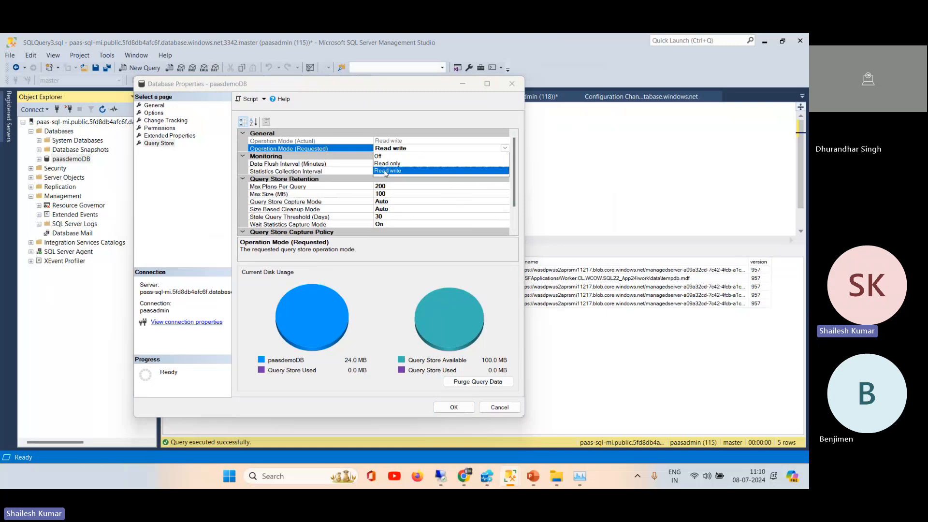
pyautogui.click(516, 179)
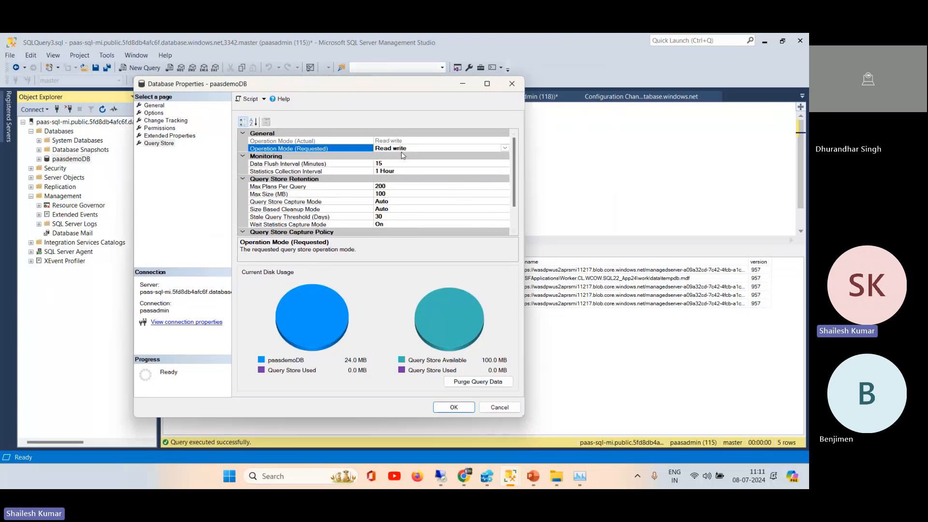
# Step: Set the Query Store maximum size to 200 MB and choose Read write as the requested operation mode
pyautogui.click(390, 192)
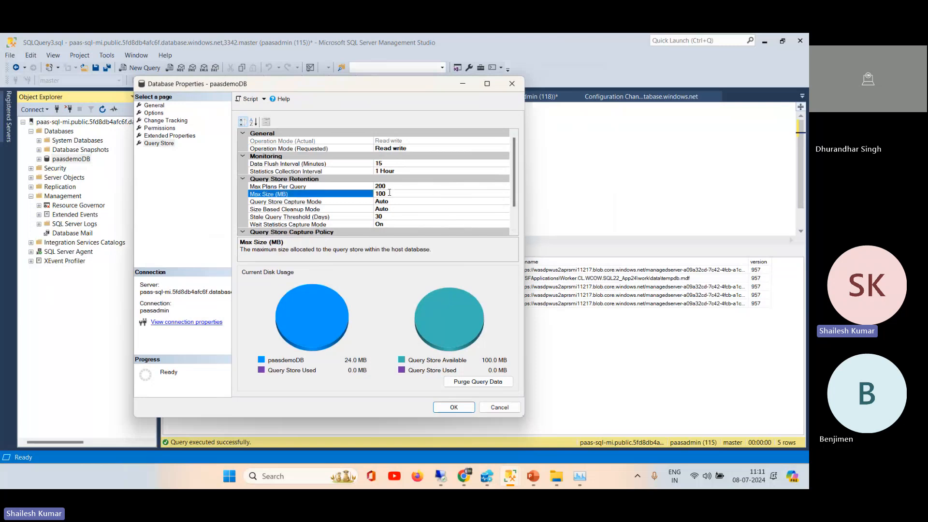
pyautogui.doubleClick(390, 193)
pyautogui.write('200')
pyautogui.click(427, 148)
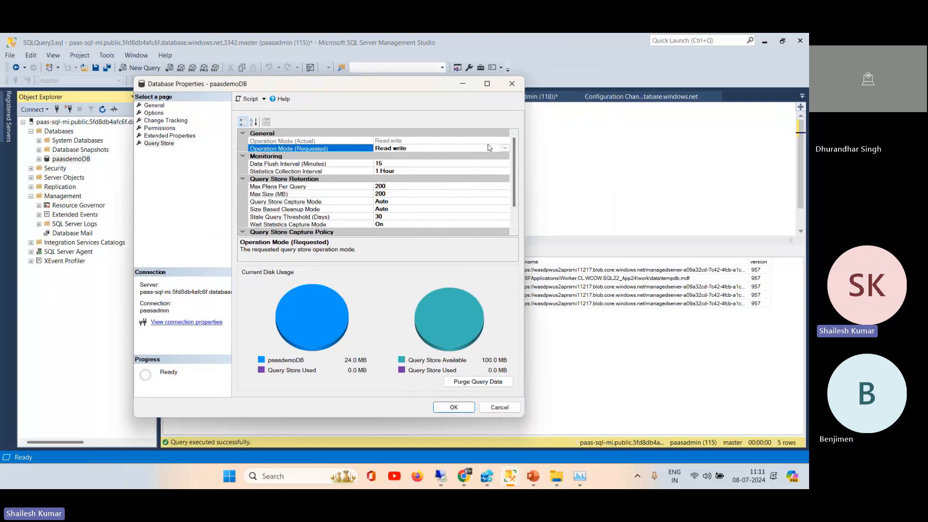
pyautogui.click(505, 148)
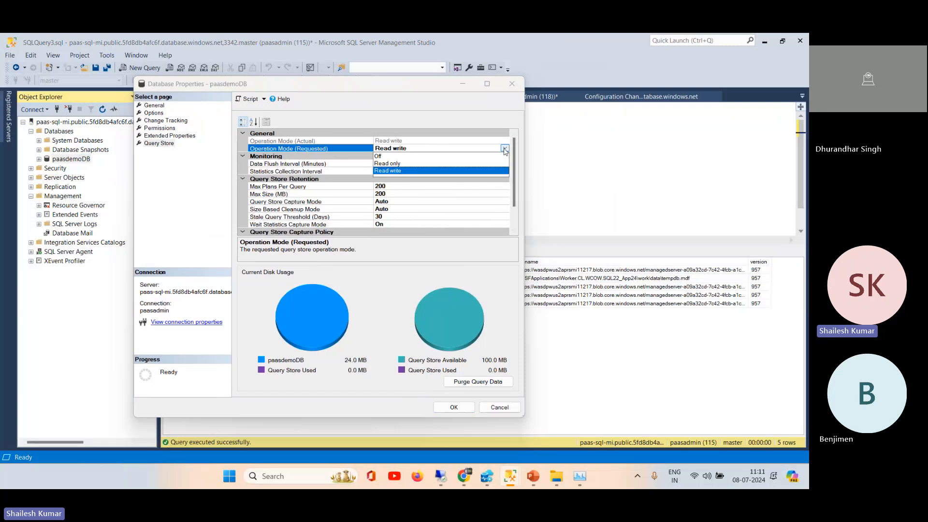
pyautogui.click(399, 171)
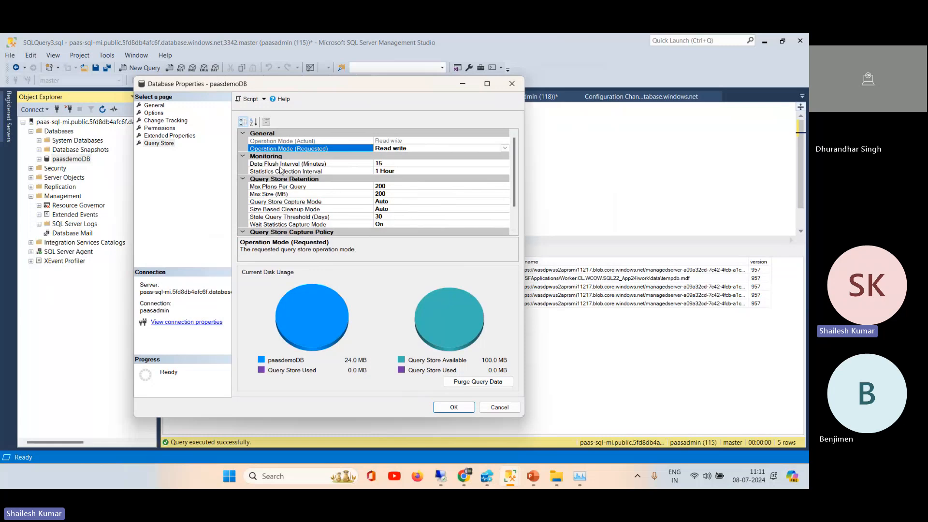
# Step: Set the Query Store data flush interval to 2400 minutes and confirm the database properties
pyautogui.click(353, 165)
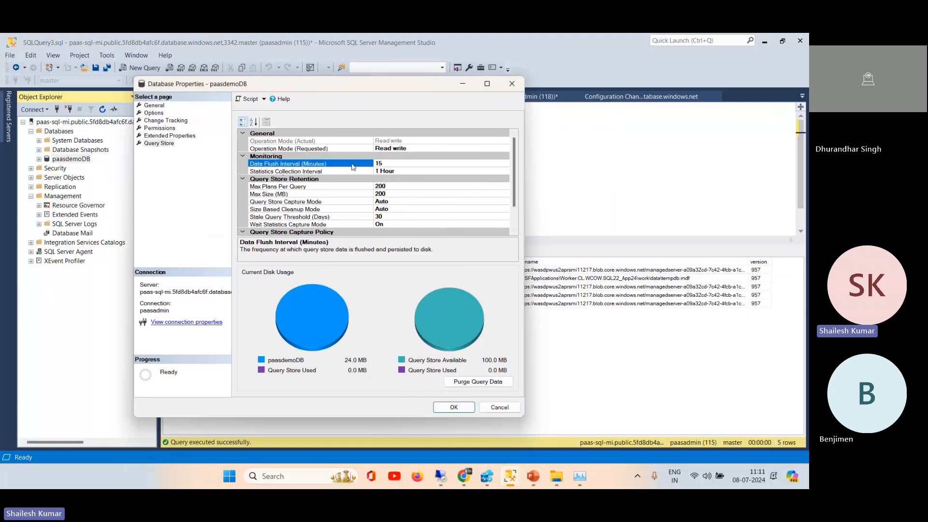
pyautogui.click(402, 165)
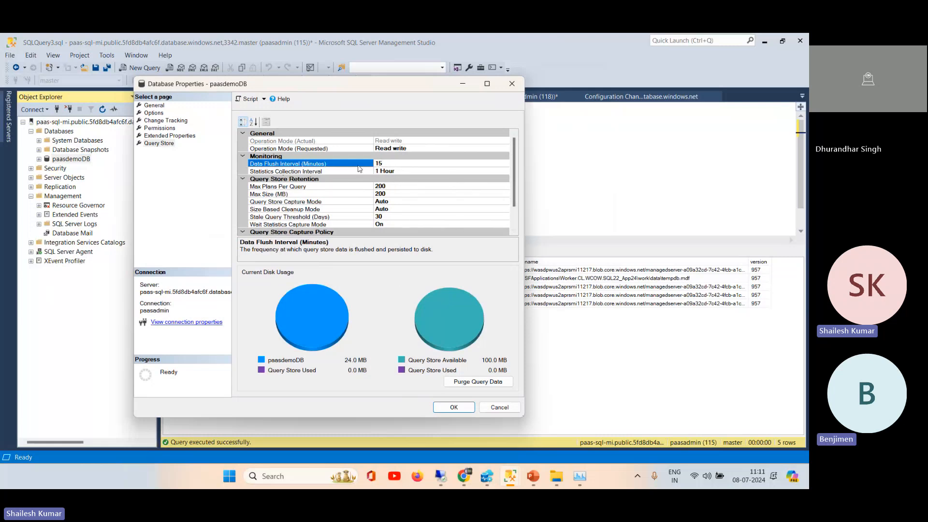
pyautogui.doubleClick(389, 163)
pyautogui.write('4')
pyautogui.click(422, 217)
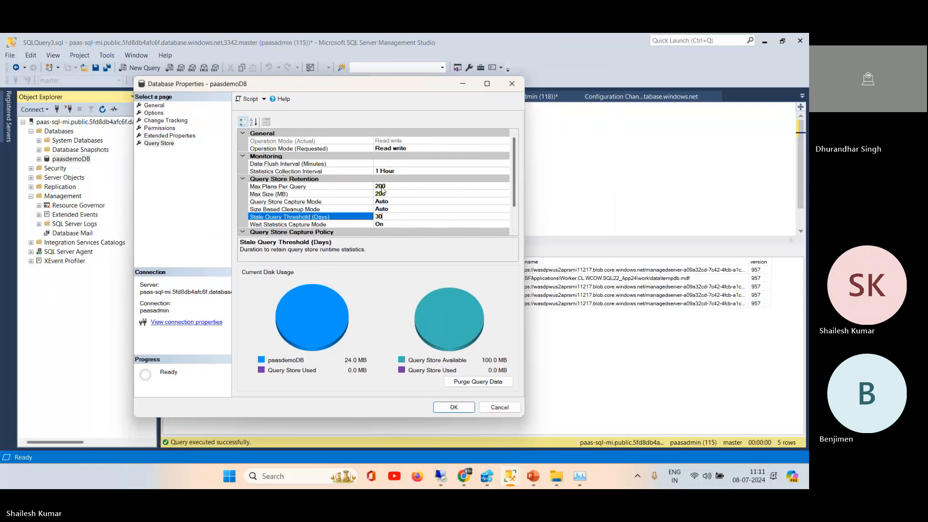
pyautogui.click(392, 186)
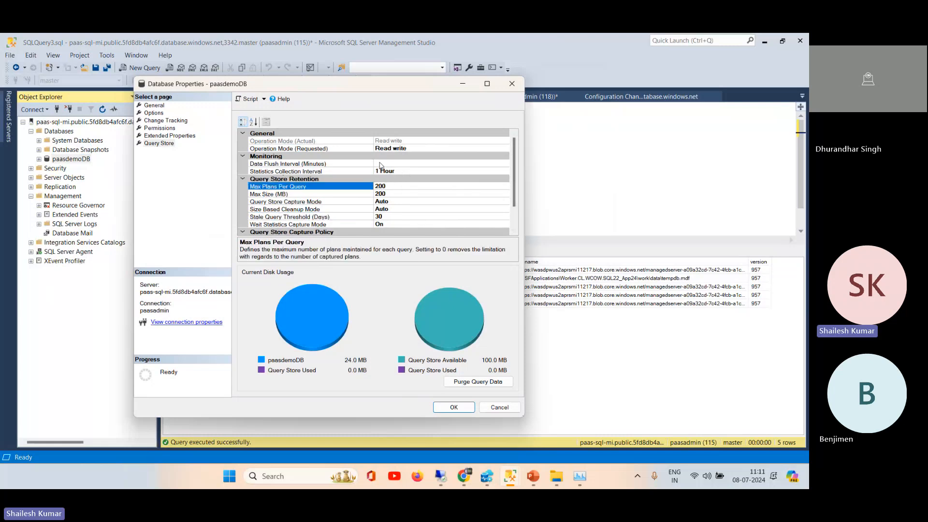
pyautogui.click(380, 164)
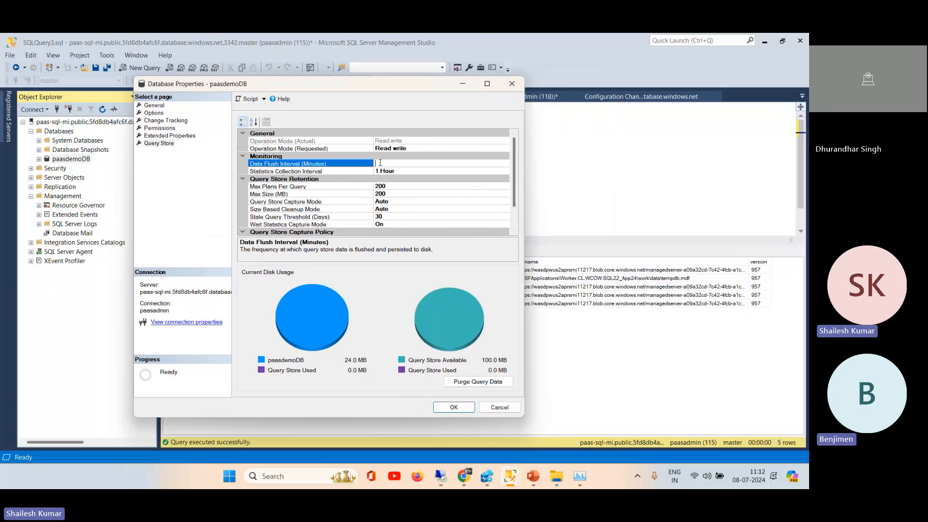
pyautogui.write('2400')
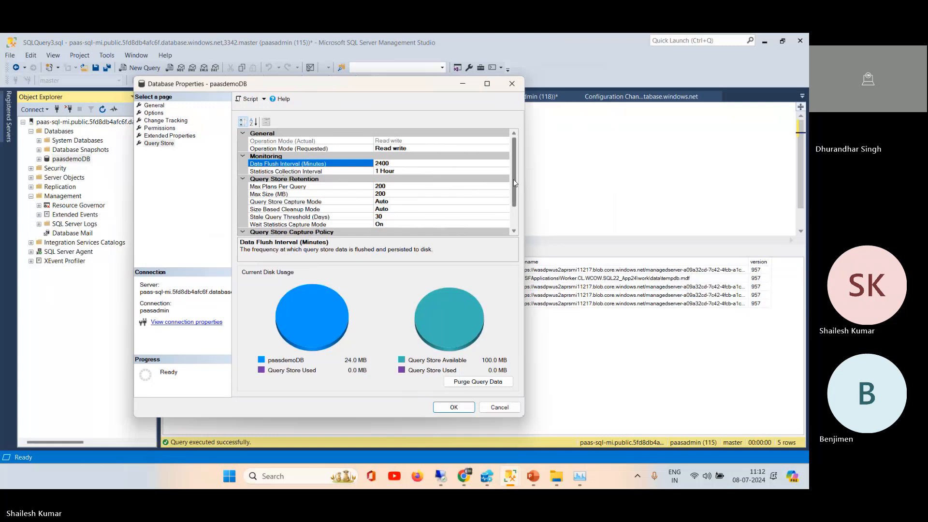
pyautogui.moveTo(512, 188); pyautogui.dragTo(516, 162)
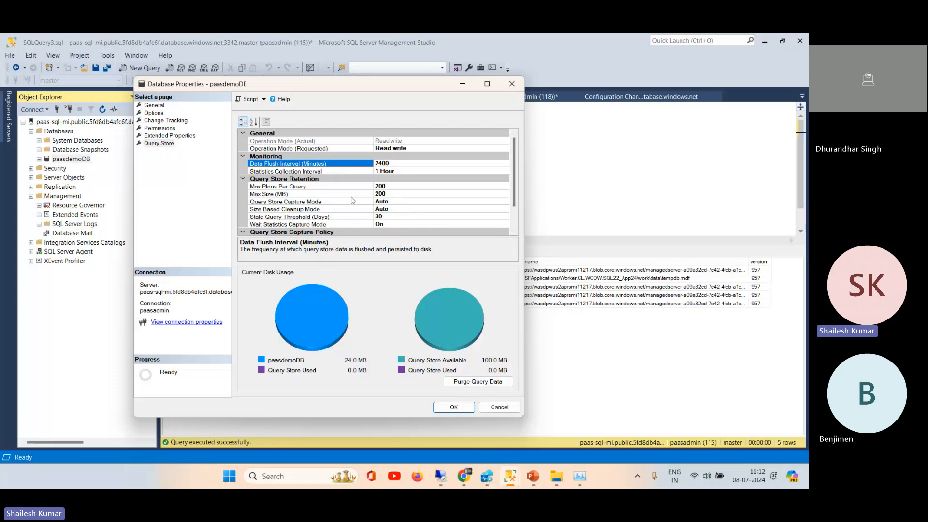
pyautogui.scroll(-2, 509, 184)
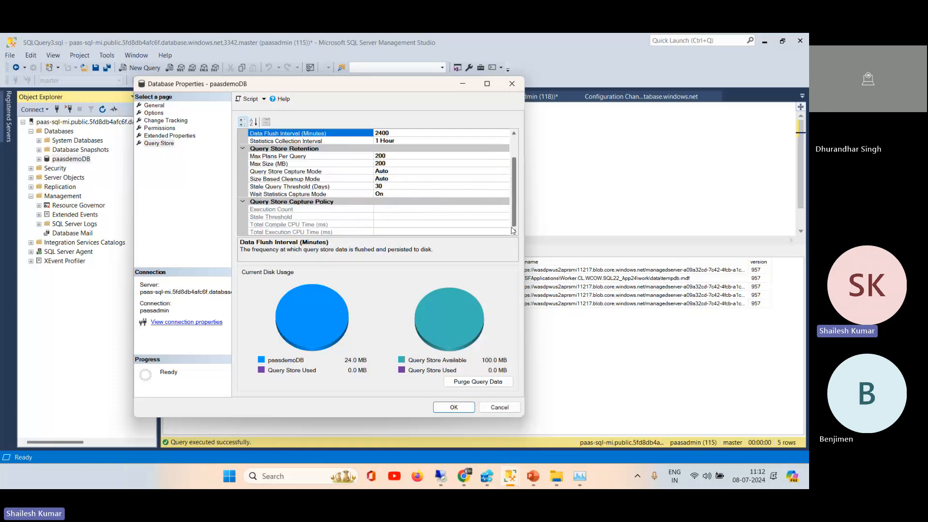
pyautogui.click(441, 409)
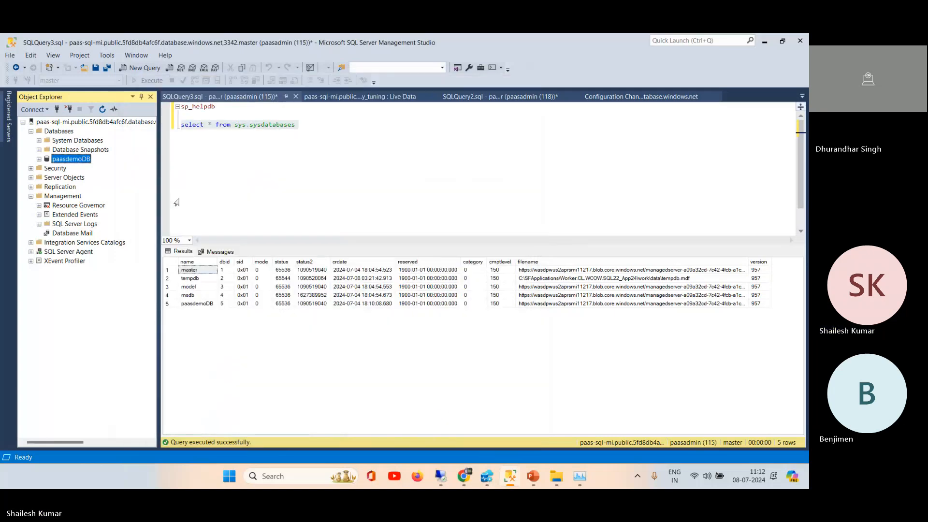
# Step: Expand paasdemoDB's Query Store in Object Explorer and open the Queries With Forced Plans report
pyautogui.click(39, 160)
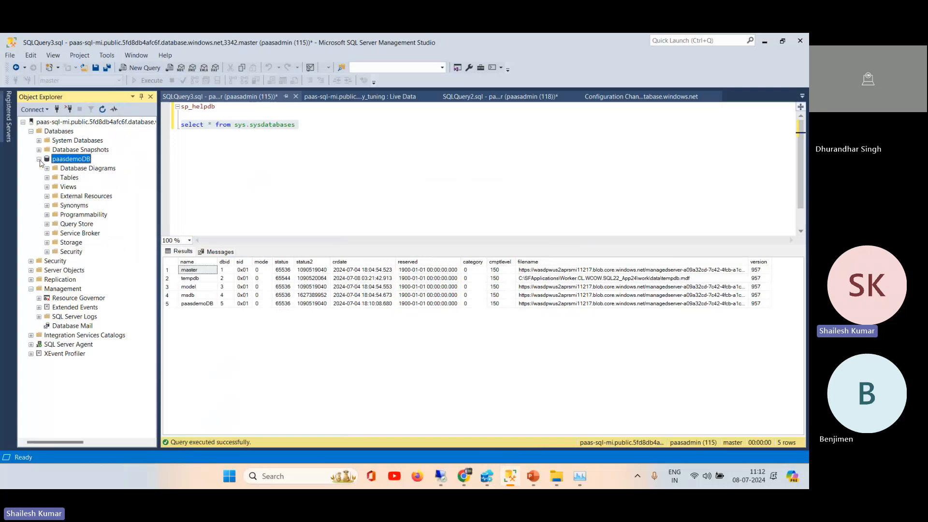
pyautogui.click(57, 225)
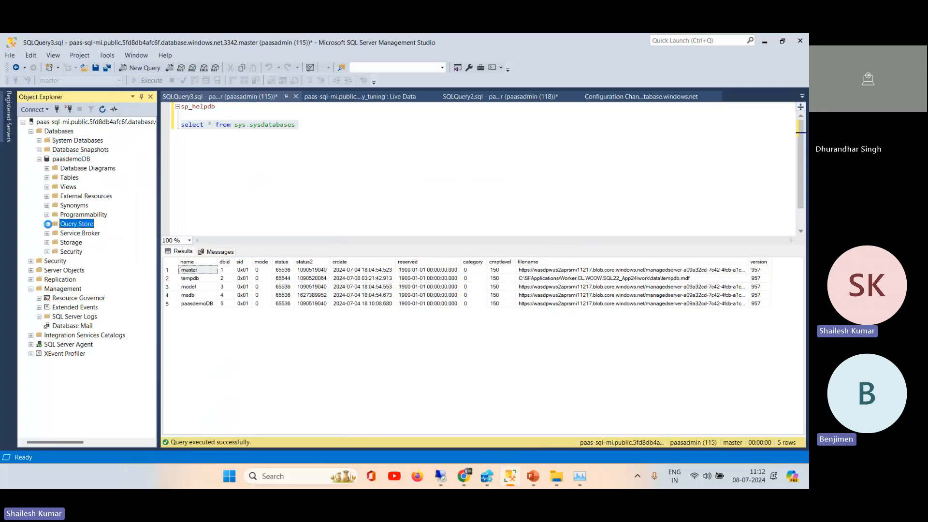
pyautogui.click(47, 224)
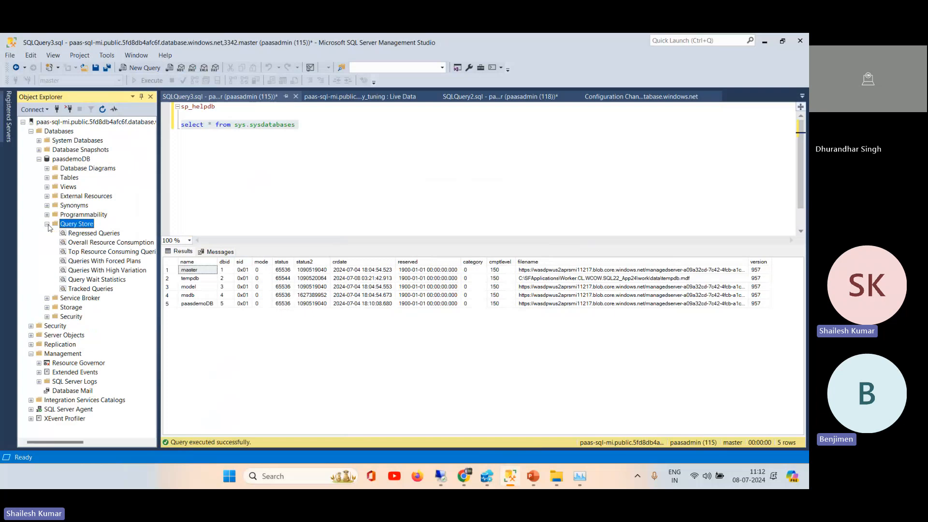
pyautogui.moveTo(158, 208); pyautogui.dragTo(205, 208)
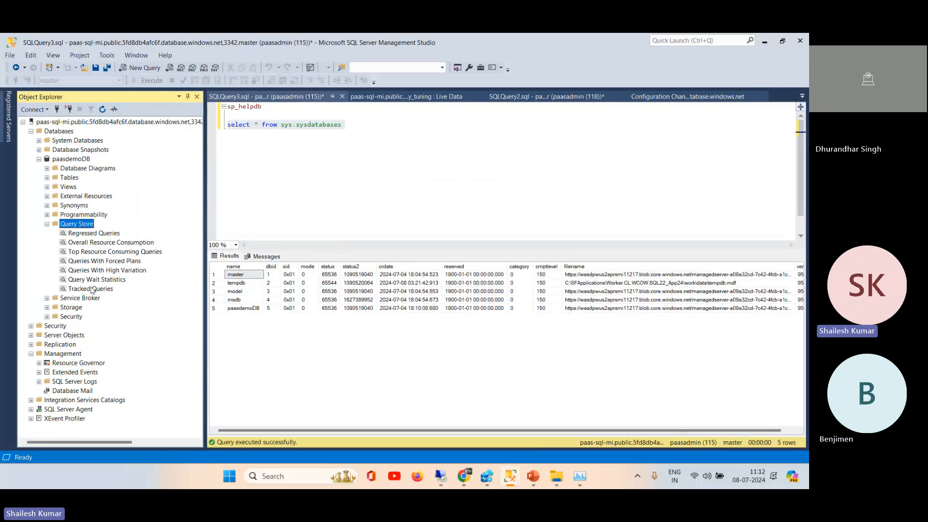
pyautogui.click(121, 263)
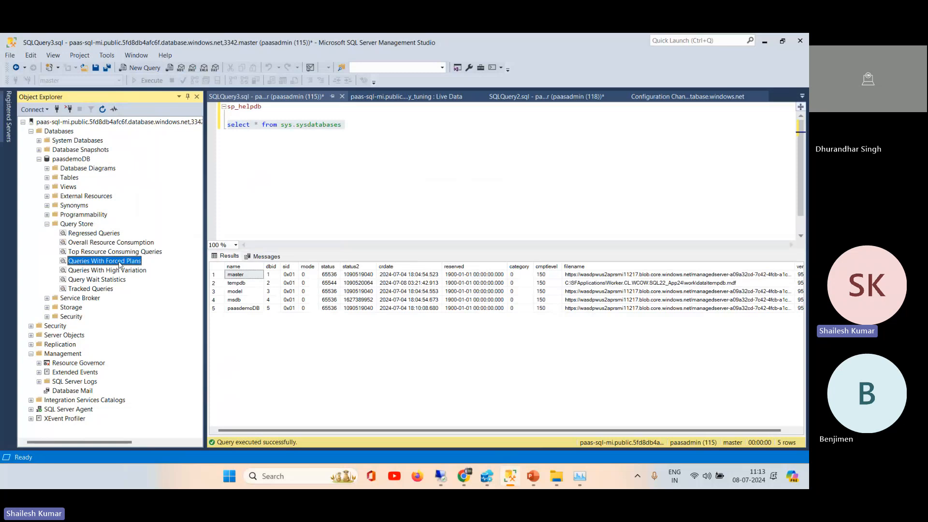
pyautogui.rightClick(119, 263)
pyautogui.click(155, 267)
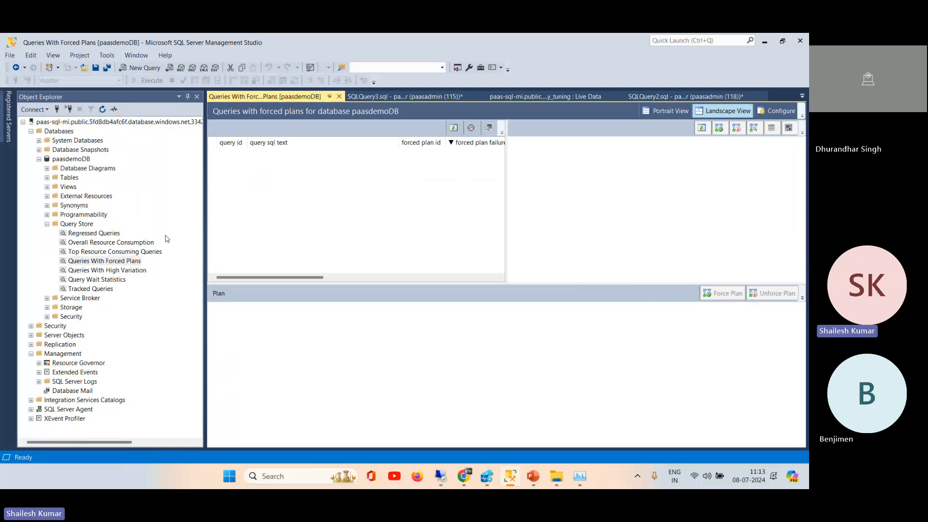
pyautogui.moveTo(206, 249); pyautogui.dragTo(185, 249)
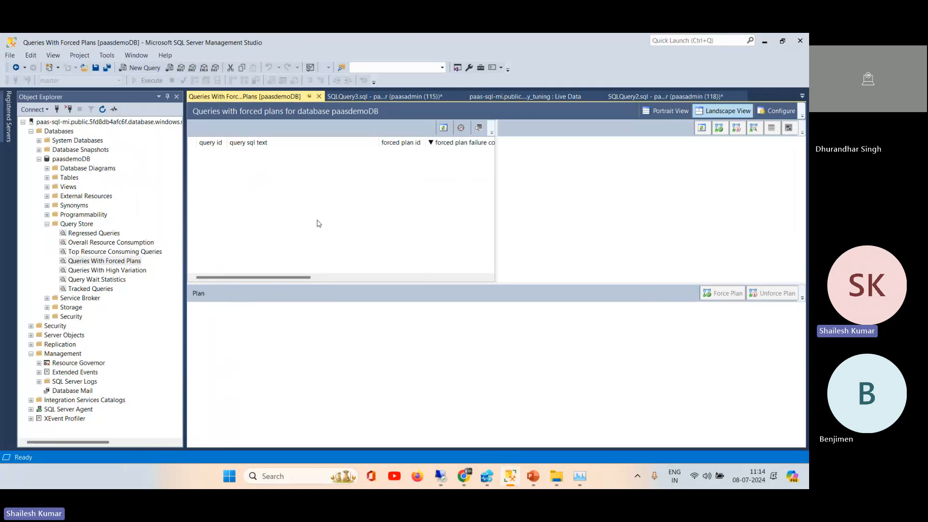
# Step: Collapse the Query Store folder, then collapse and re-expand paasdemoDB in Object Explorer
pyautogui.click(47, 226)
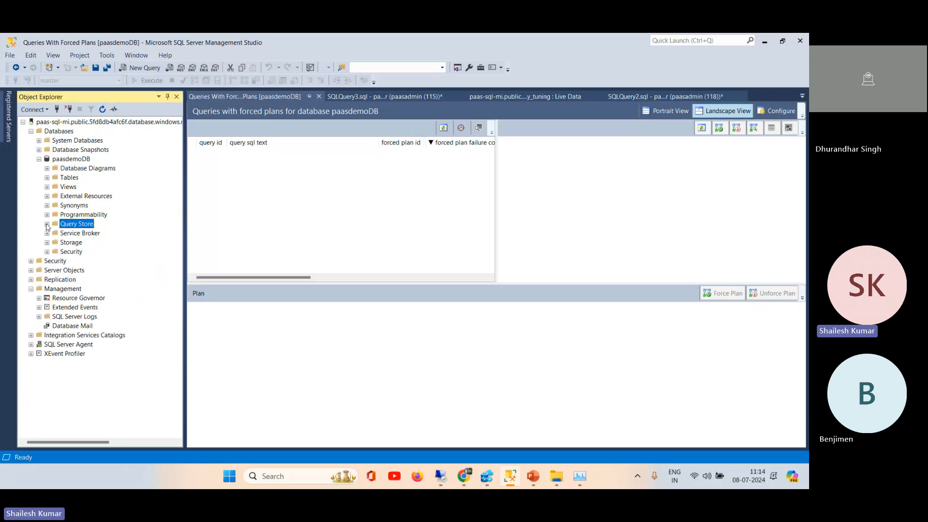
pyautogui.click(39, 159)
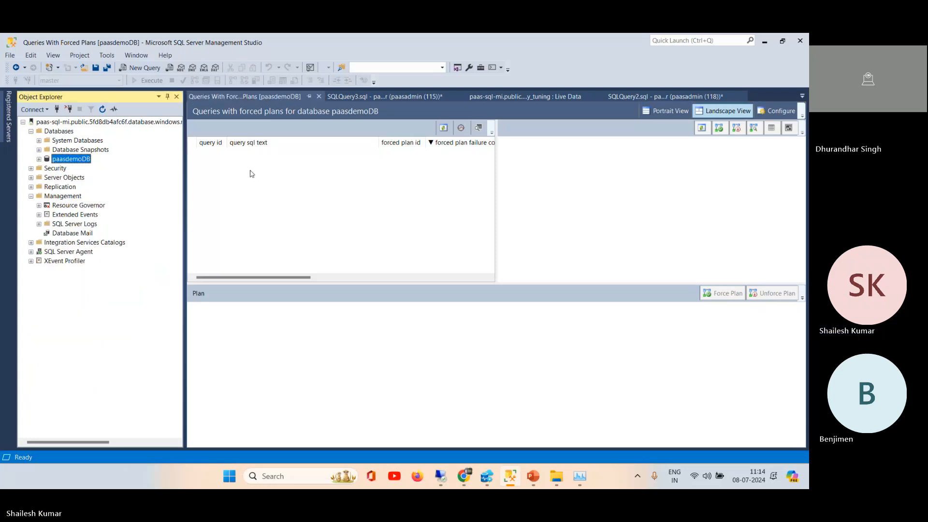
pyautogui.click(40, 159)
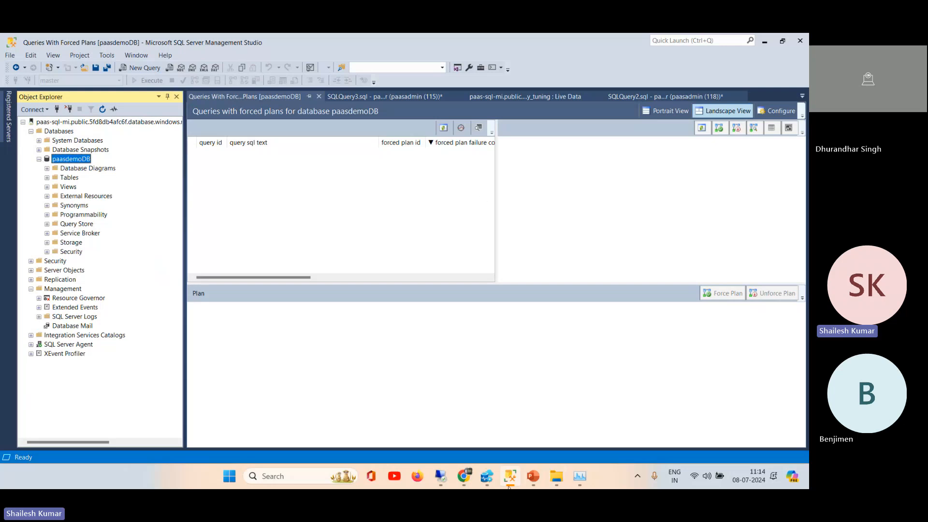
# Step: Switch to the Azure portal in Chrome and open the demoDP300 resource group from the VM Insights deployment notification
pyautogui.moveTo(465, 483)
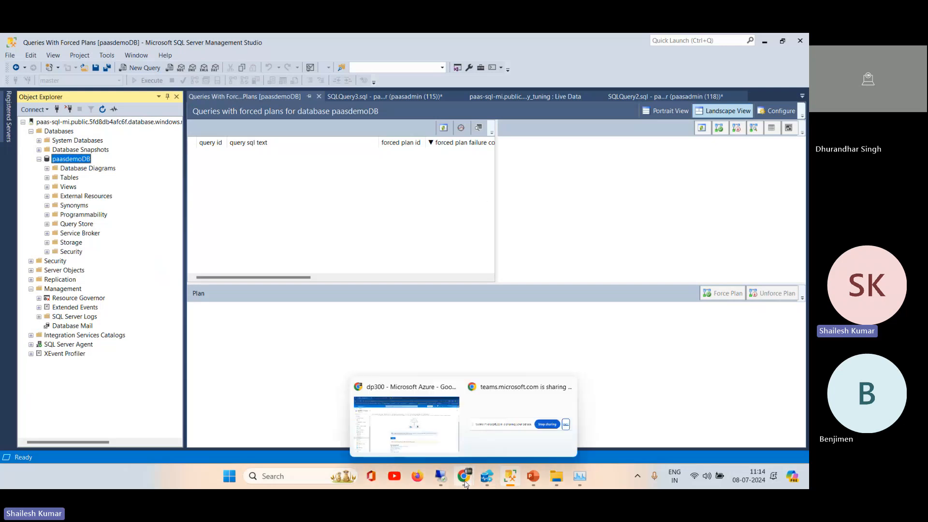
pyautogui.click(406, 424)
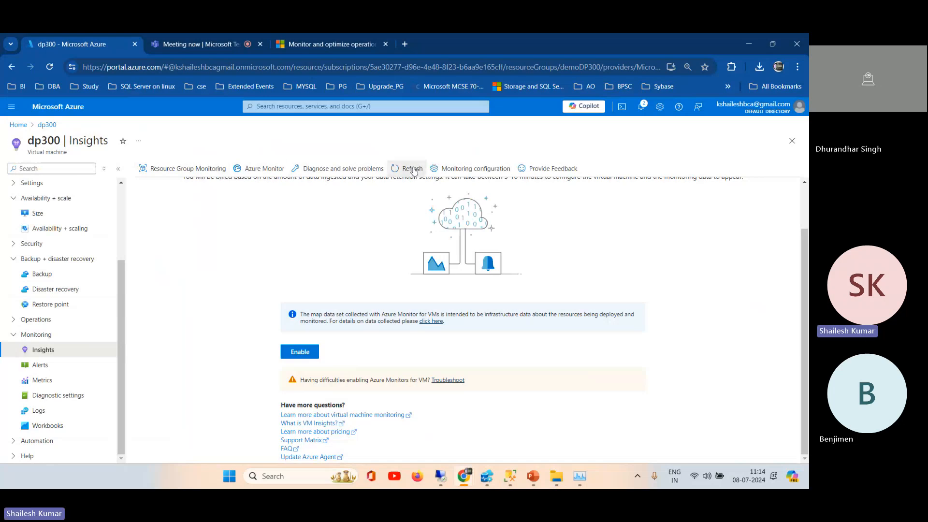
pyautogui.click(641, 108)
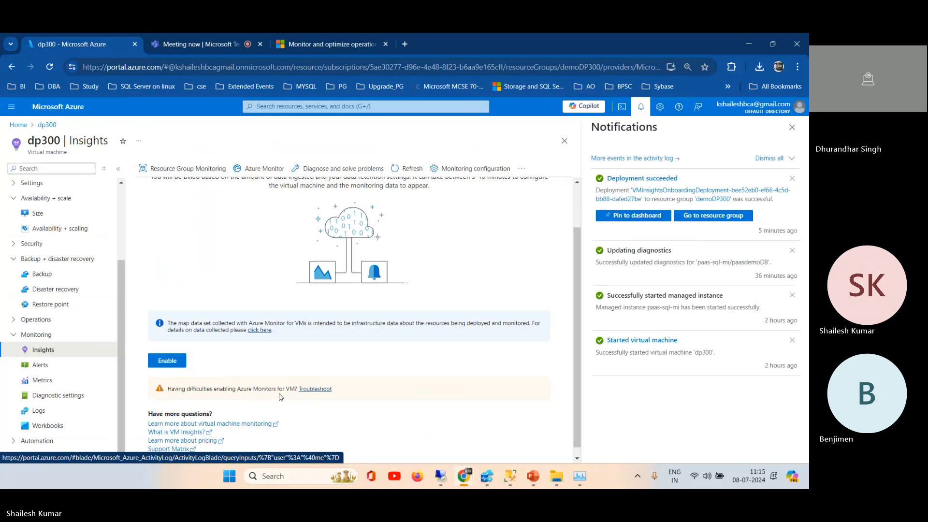
pyautogui.click(637, 220)
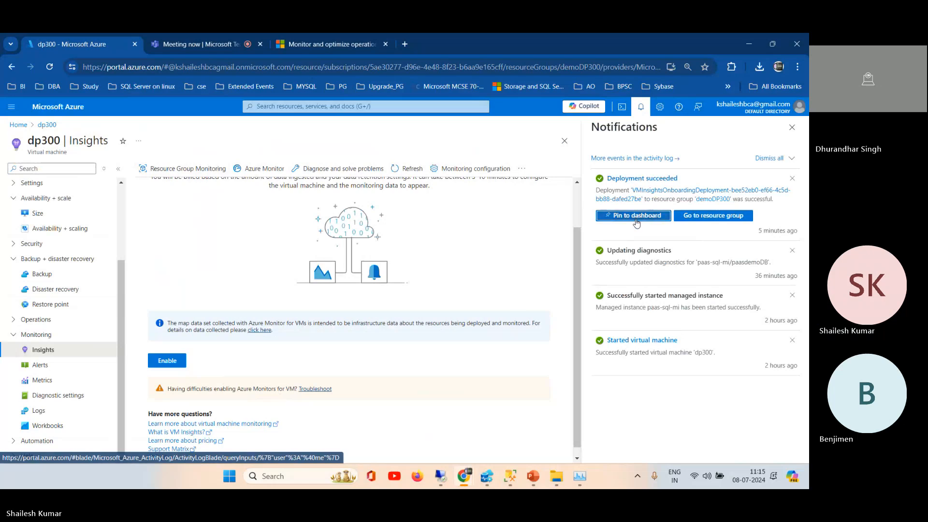
pyautogui.click(702, 216)
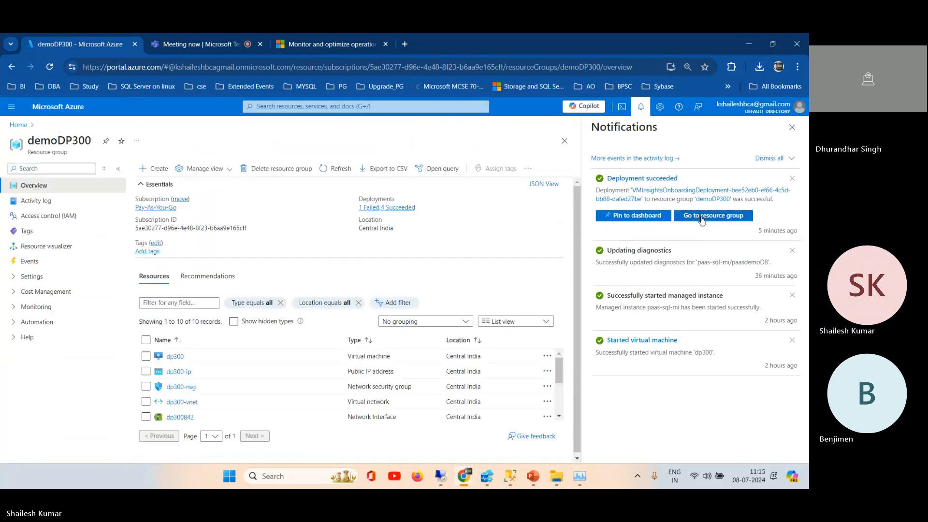
# Step: Dismiss the notifications and open the demoDP300 resource group's monitoring Insights (preview) with the time range set to Last 30 minutes
pyautogui.click(792, 127)
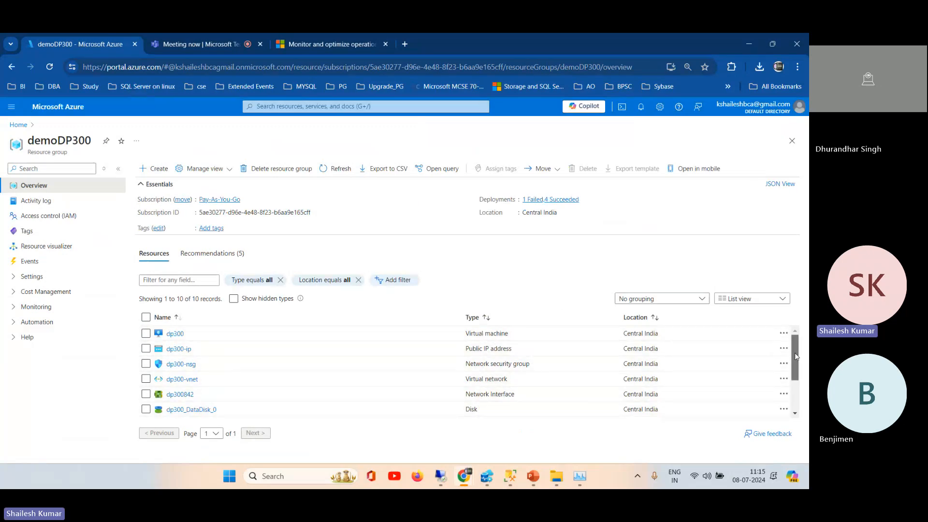
pyautogui.moveTo(797, 356)
pyautogui.mouseDown()
pyautogui.moveTo(798, 409)
pyautogui.moveTo(791, 347)
pyautogui.mouseUp()
pyautogui.click(15, 309)
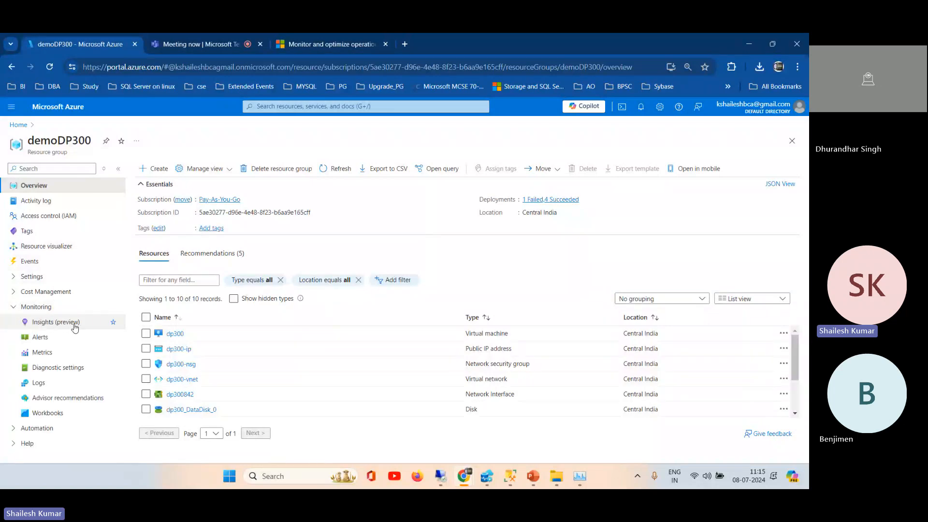
pyautogui.click(59, 324)
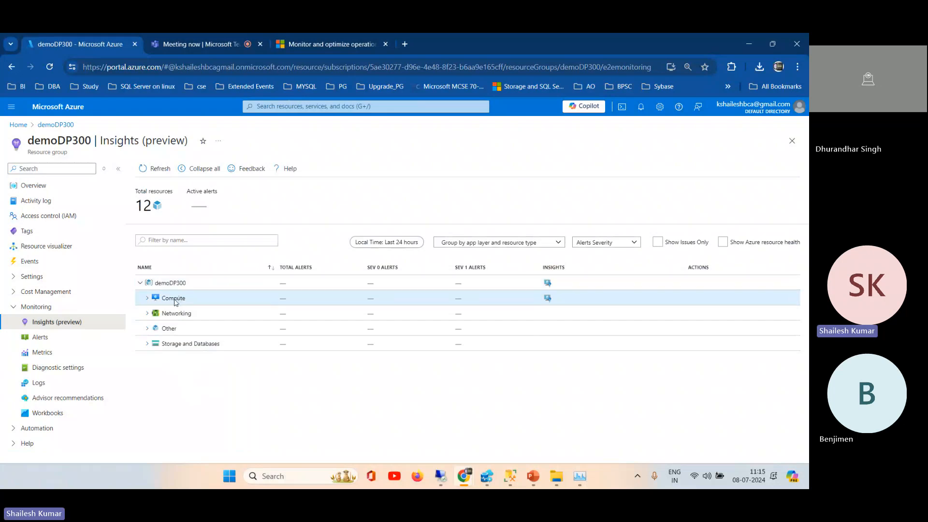
pyautogui.click(412, 243)
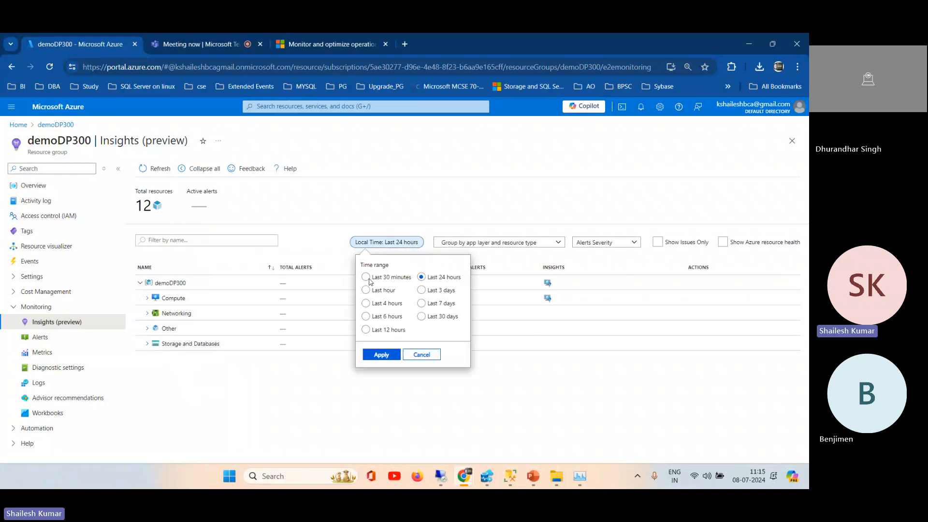
pyautogui.click(367, 278)
pyautogui.click(382, 355)
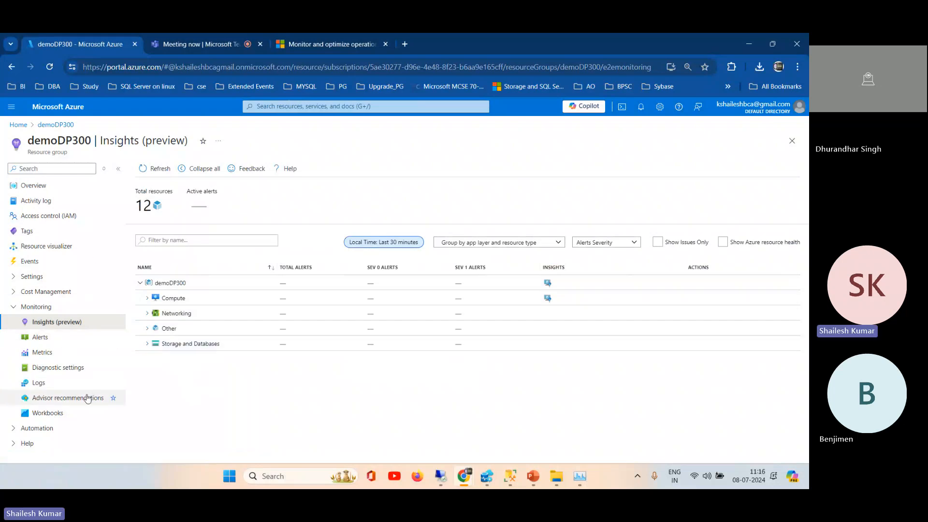
# Step: Review the full list of Advisor recommendations for demoDP300 and open the group's Resource visualizer diagram
pyautogui.click(48, 403)
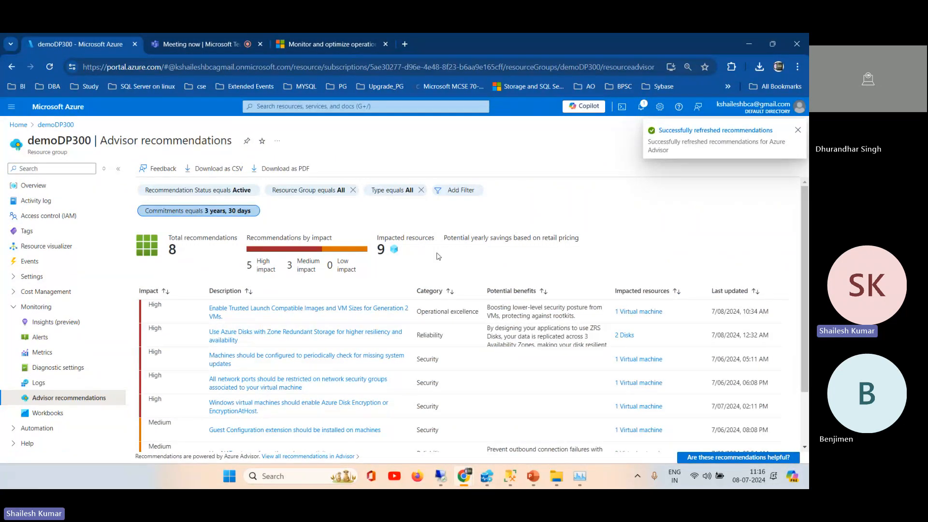
pyautogui.moveTo(806, 211); pyautogui.dragTo(808, 301)
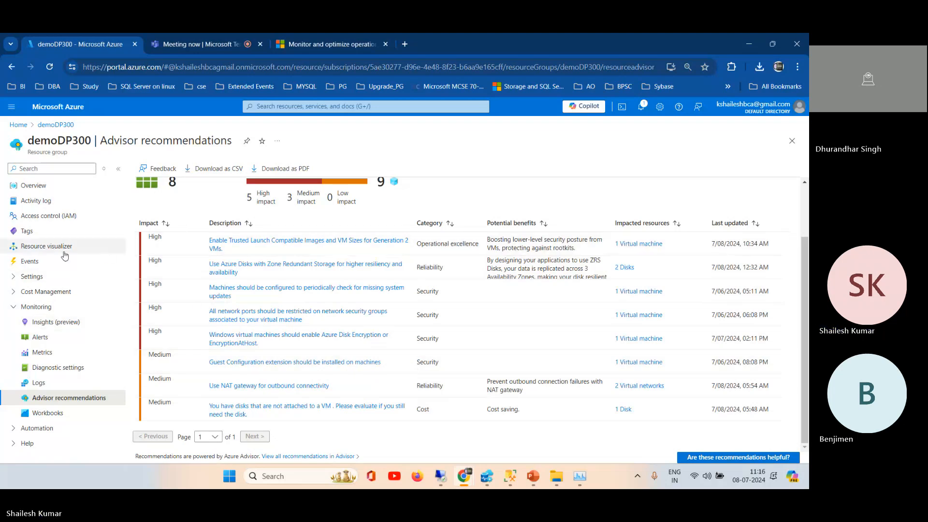
pyautogui.click(38, 248)
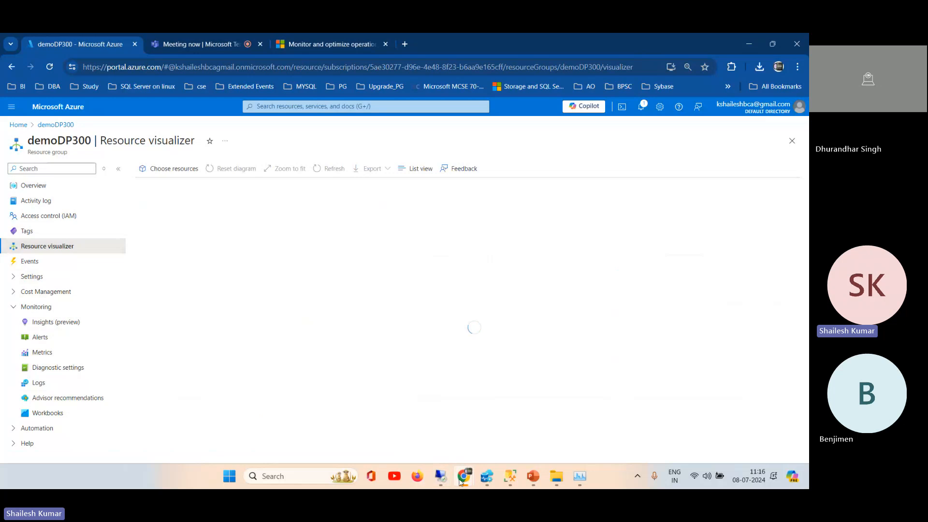
# Step: Switch to the DP-300 presentation in PowerPoint
pyautogui.moveTo(462, 480)
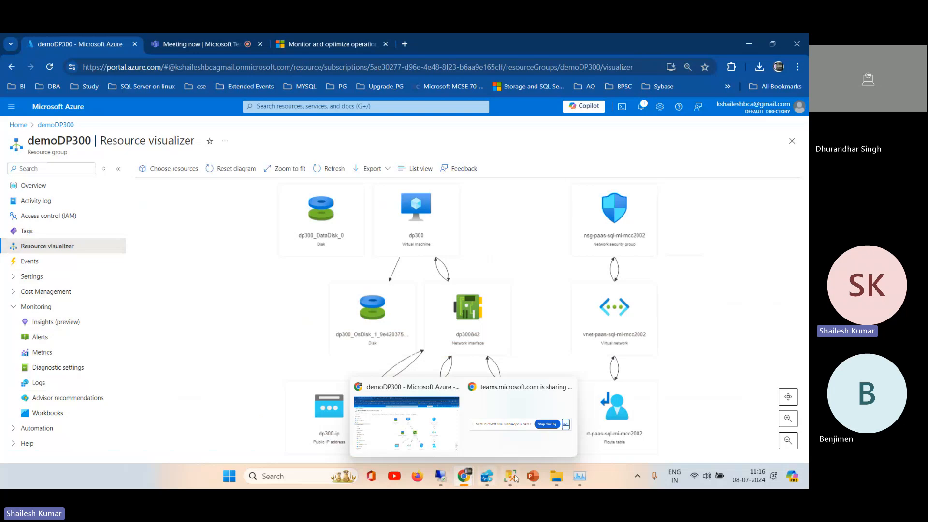
pyautogui.moveTo(533, 476)
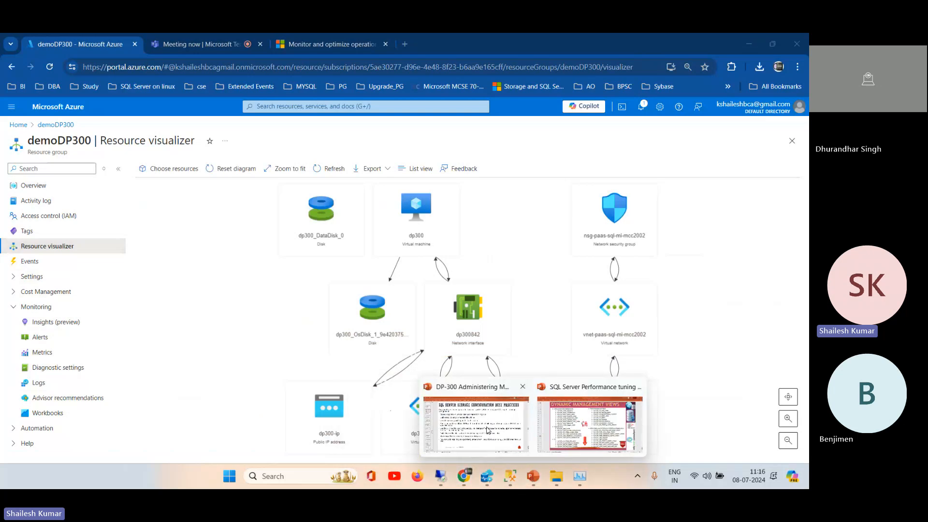
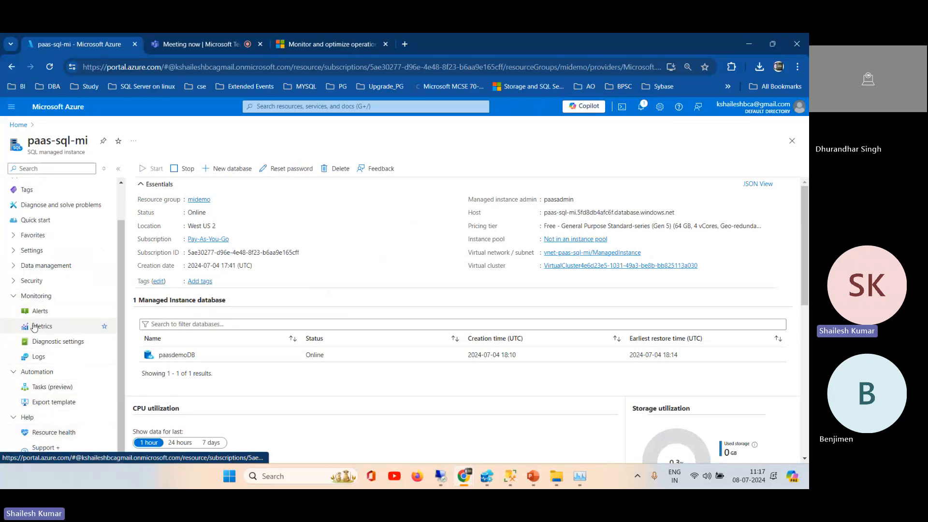
# Step: Collapse paas-sql-mi's Monitoring options, view the paasdemoDB managed database's overview, and return to the portal home page
pyautogui.click(15, 297)
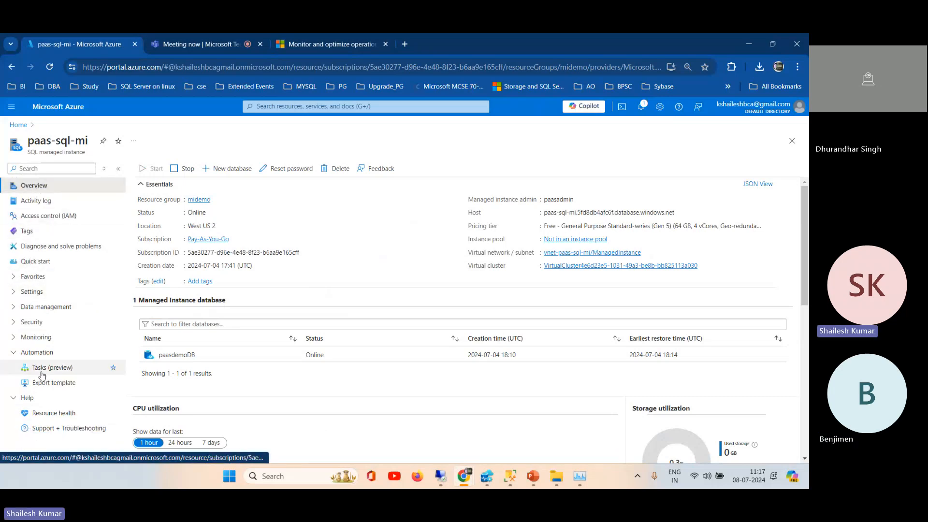
pyautogui.click(19, 124)
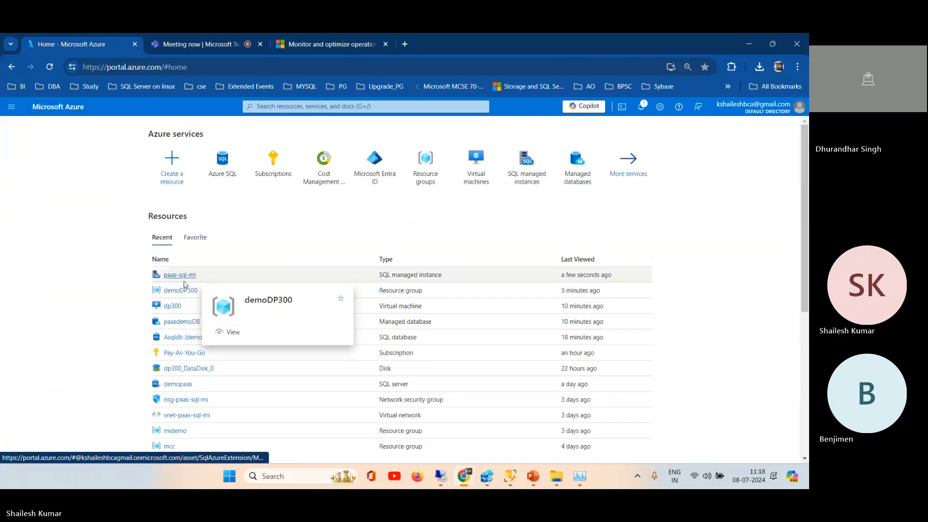
pyautogui.click(172, 323)
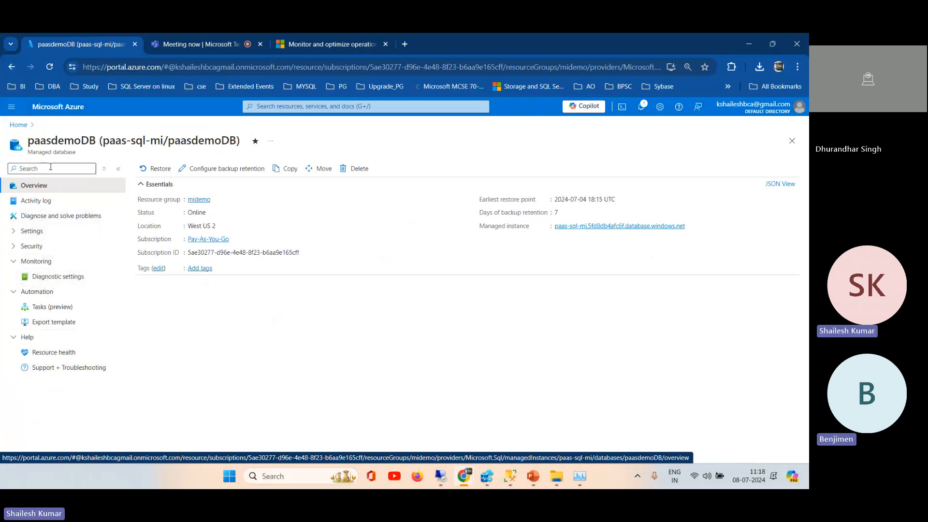
pyautogui.click(18, 125)
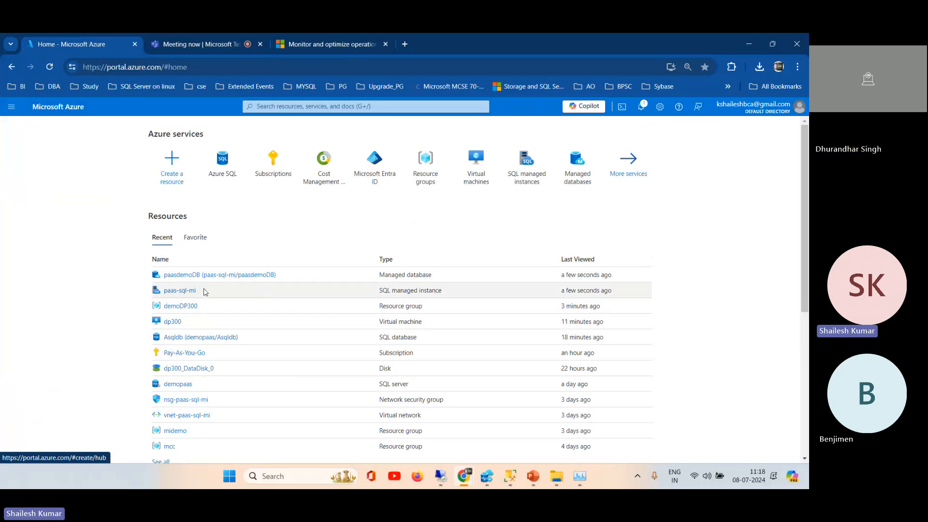
# Step: Switch to the DP-300 presentation in PowerPoint and skim the slides from slide 164 through Query Store, indexes and automation to Availability Sets
pyautogui.click(534, 484)
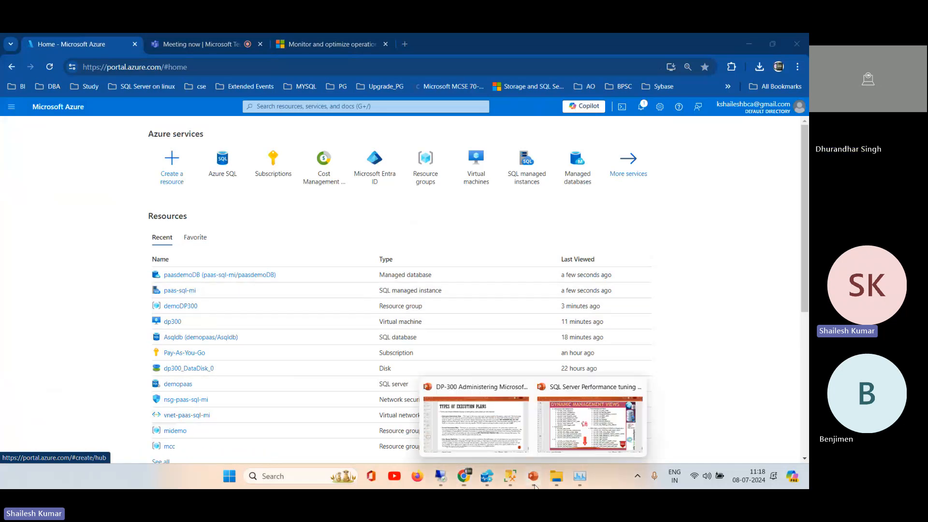
pyautogui.click(458, 413)
pyautogui.click(42, 401)
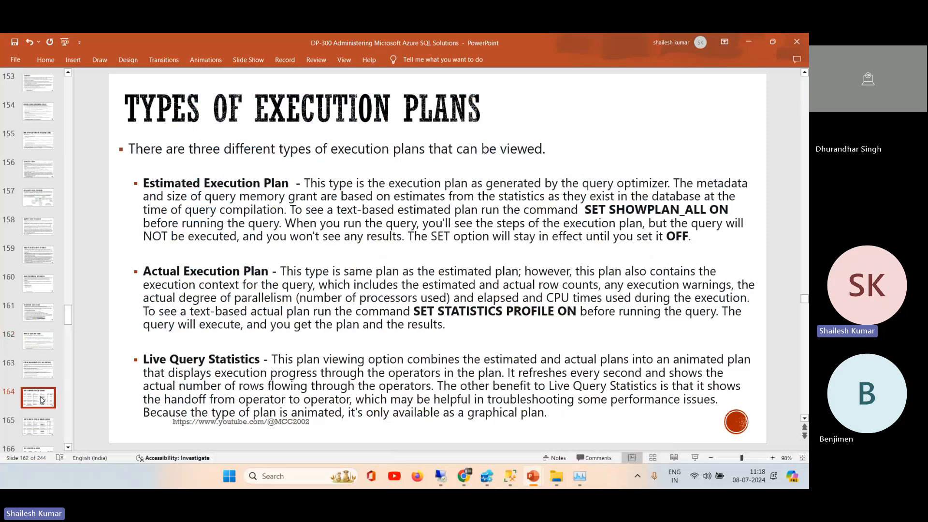
pyautogui.press('Down')
pyautogui.press('Down')
pyautogui.press('Down')
pyautogui.press('Down')
pyautogui.press('Down')
pyautogui.press('Up')
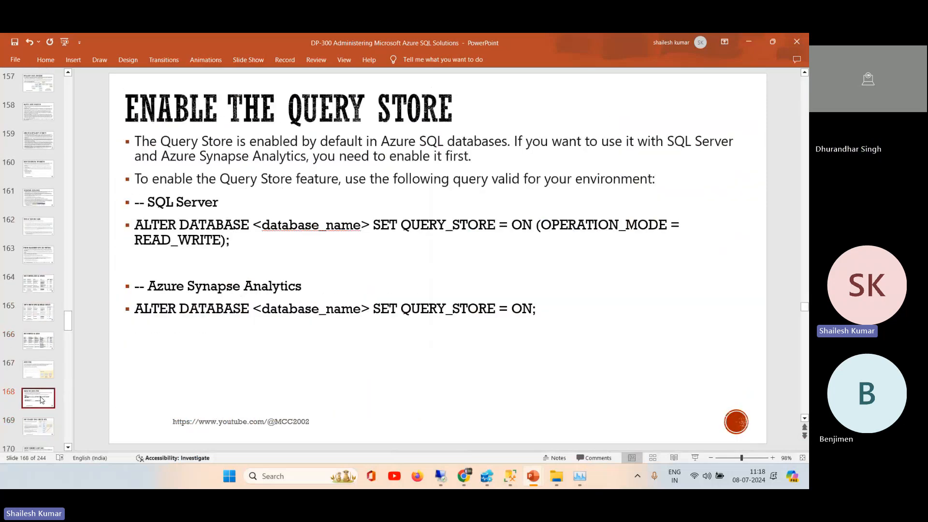
pyautogui.press('Down')
pyautogui.press('Down')
pyautogui.press('Down')
pyautogui.press('Down')
pyautogui.press('Down')
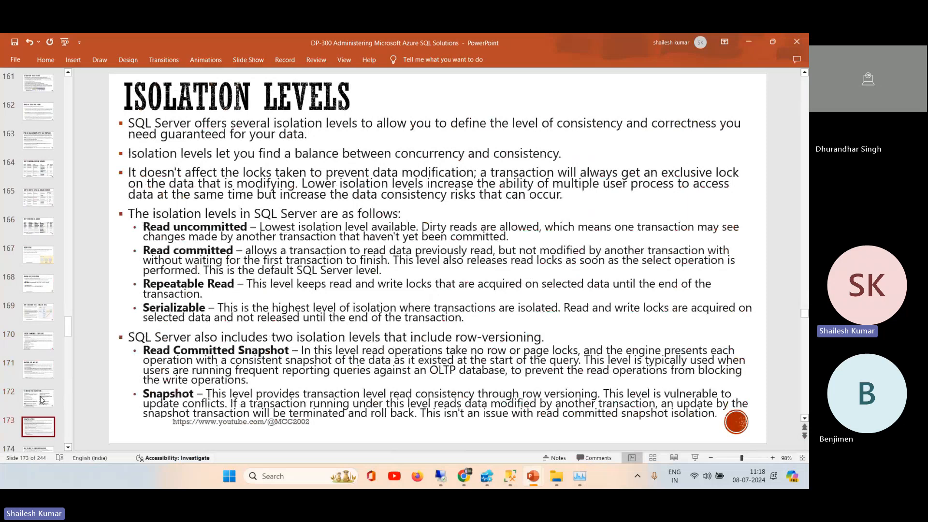
pyautogui.press('Down')
pyautogui.press('Down')
pyautogui.press('Down')
pyautogui.press('Down')
pyautogui.press('Down')
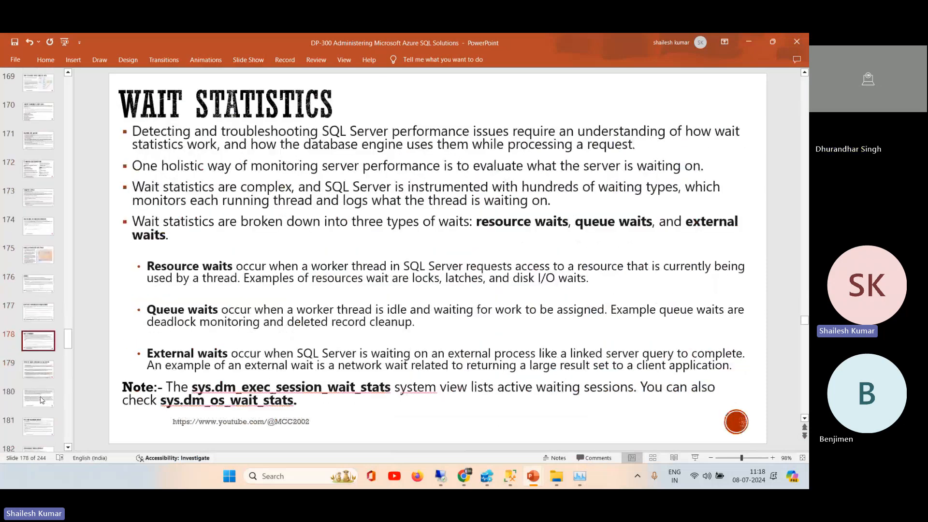
pyautogui.press('Down')
pyautogui.press('Down')
pyautogui.press('Down')
pyautogui.press('Down')
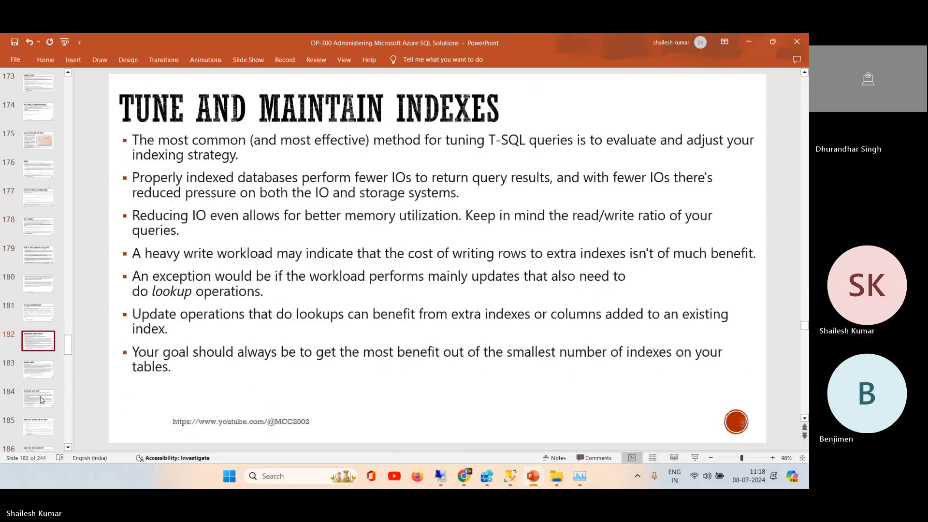
pyautogui.press('Down')
pyautogui.press('Down')
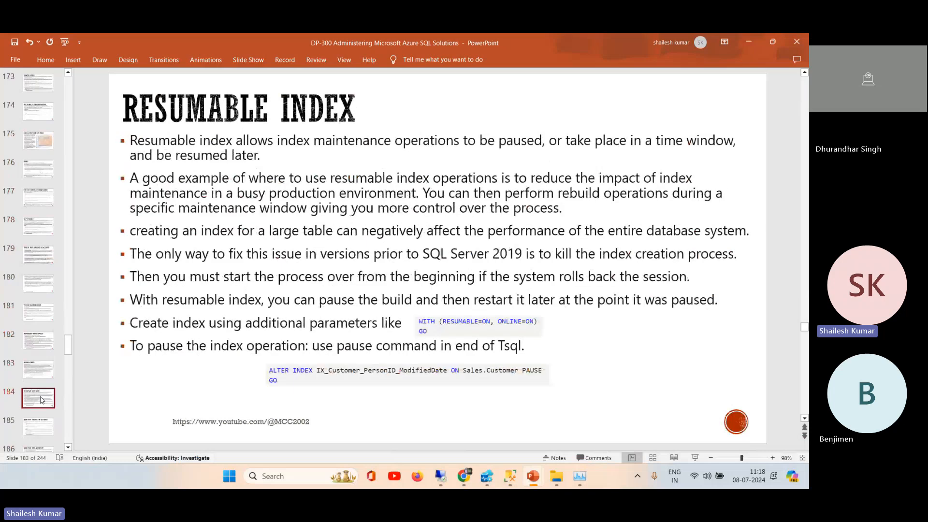
pyautogui.press('Down')
pyautogui.press('Down')
pyautogui.press('Down')
pyautogui.press('Up')
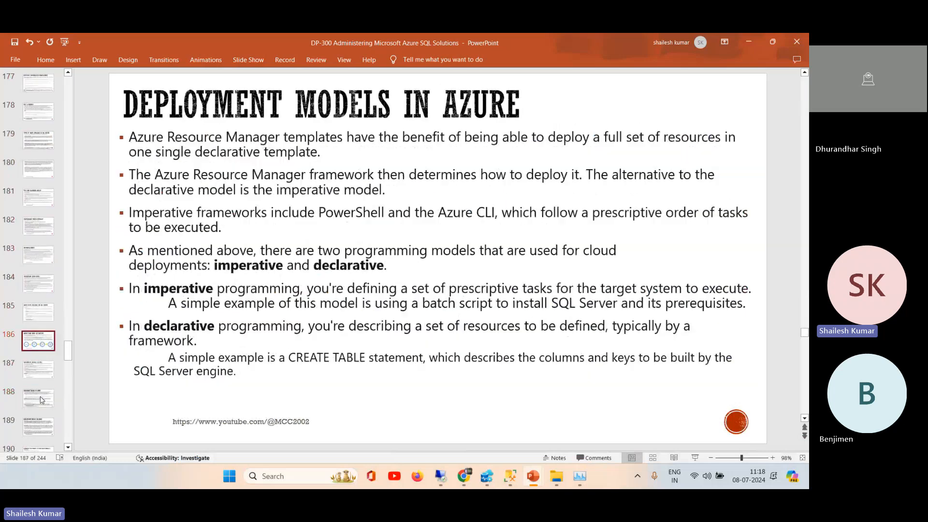
pyautogui.press('Up')
pyautogui.press('Down')
pyautogui.press('Down')
pyautogui.press('Down')
pyautogui.press('Down')
pyautogui.press('Down')
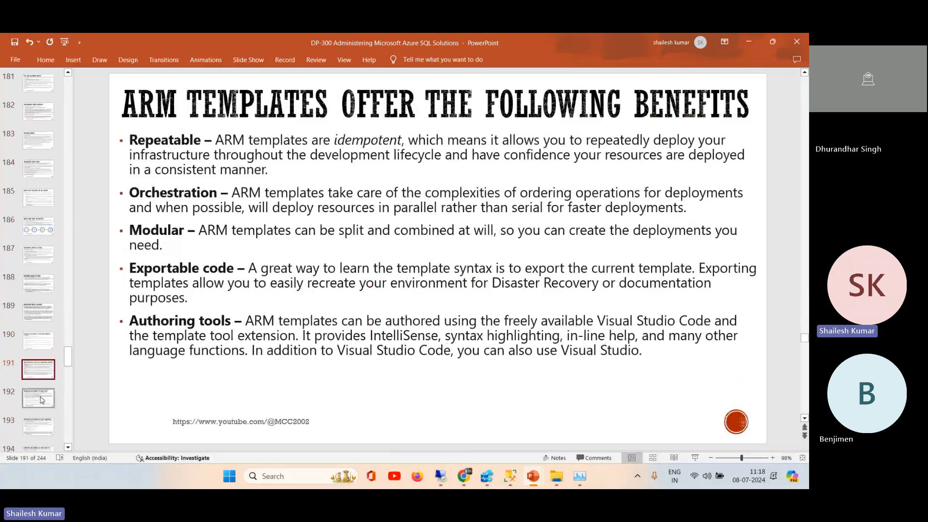
pyautogui.press('Down')
pyautogui.press('Down')
pyautogui.press('Down')
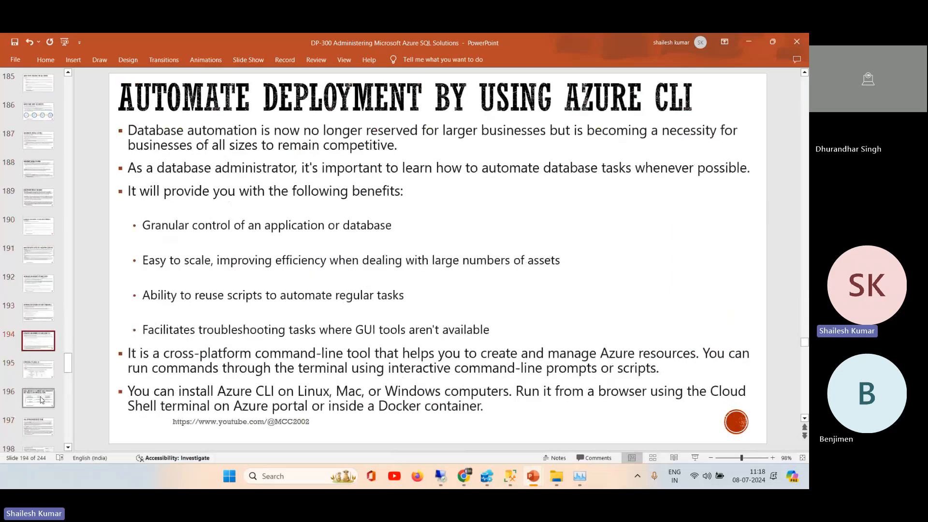
pyautogui.press('Down')
pyautogui.press('Down')
pyautogui.press('Down')
pyautogui.press('Down')
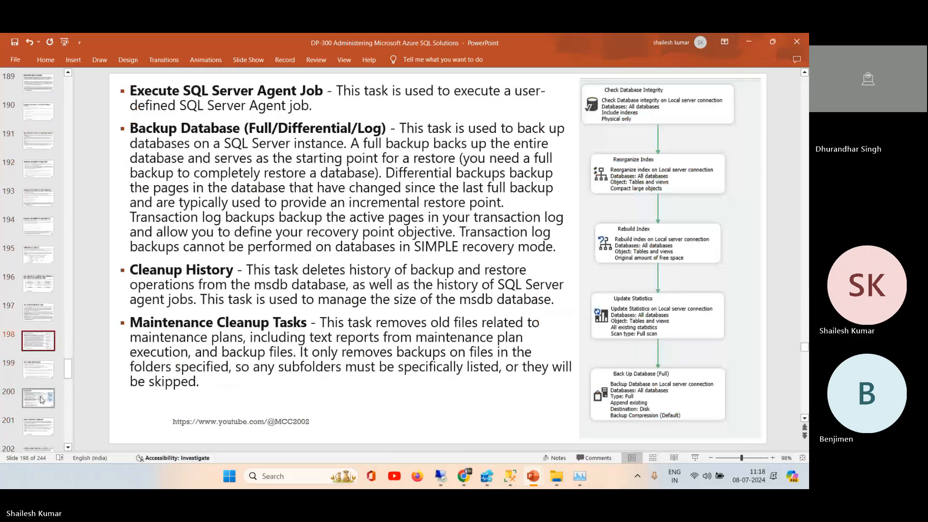
pyautogui.press('Down')
pyautogui.press('Down')
pyautogui.press('Down')
pyautogui.press('Down')
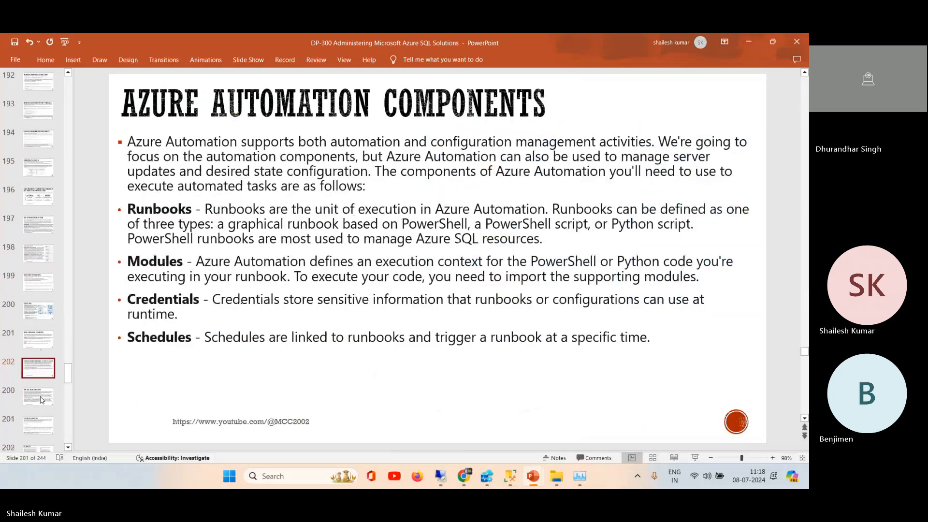
pyautogui.press('Down')
pyautogui.press('Down')
pyautogui.press('Down')
pyautogui.press('Down')
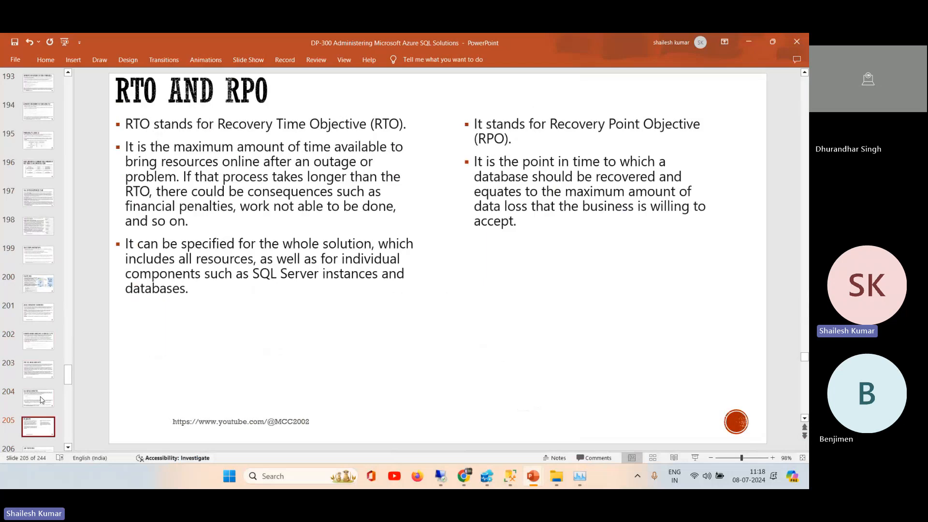
pyautogui.press('Down')
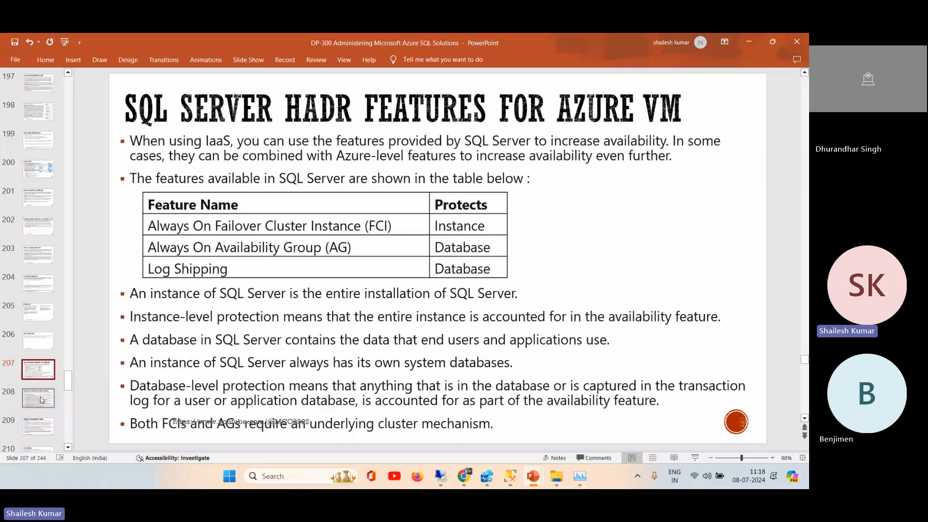
pyautogui.press('Down')
pyautogui.press('Down')
pyautogui.press('Down')
pyautogui.press('Down')
pyautogui.press('Down')
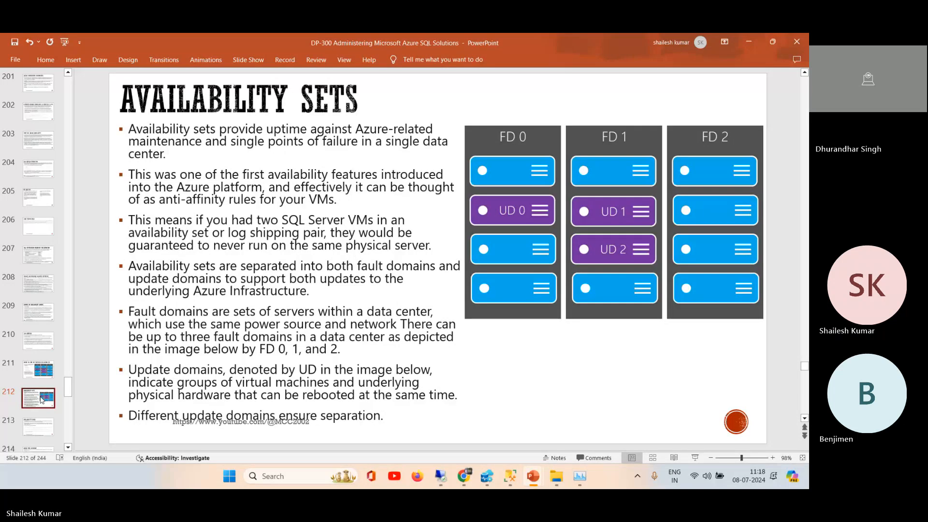
pyautogui.press('Down')
# Step: Return to the Azure portal, open paas-sql-mi's favorite Databases list, and expand the instance's Monitoring options
pyautogui.click(756, 41)
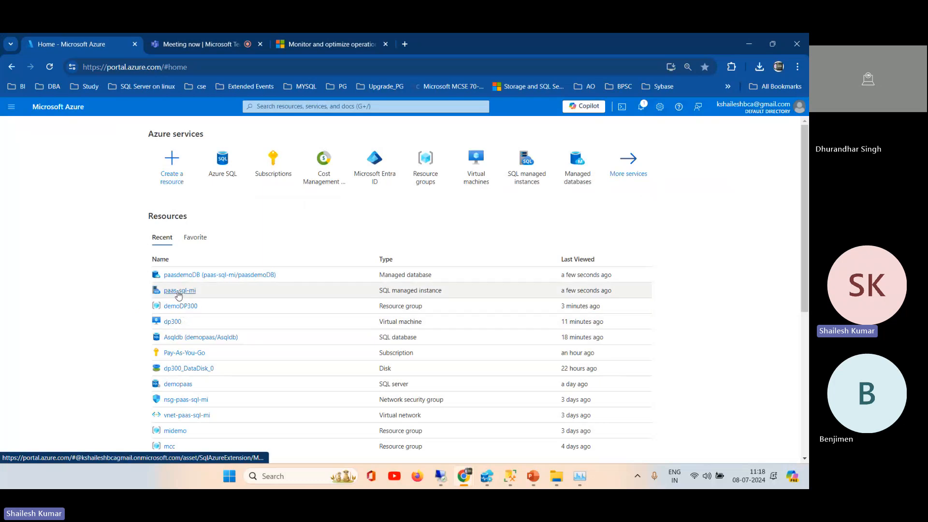
pyautogui.click(179, 291)
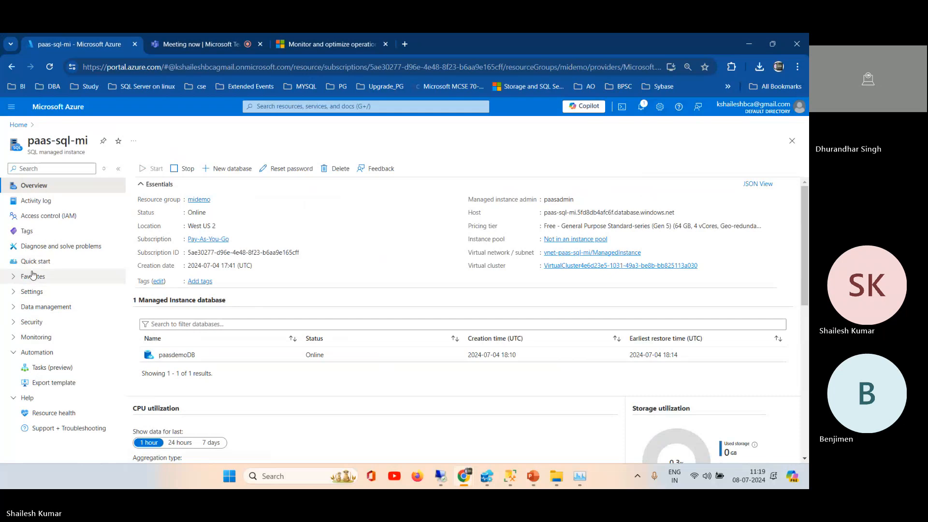
pyautogui.click(15, 279)
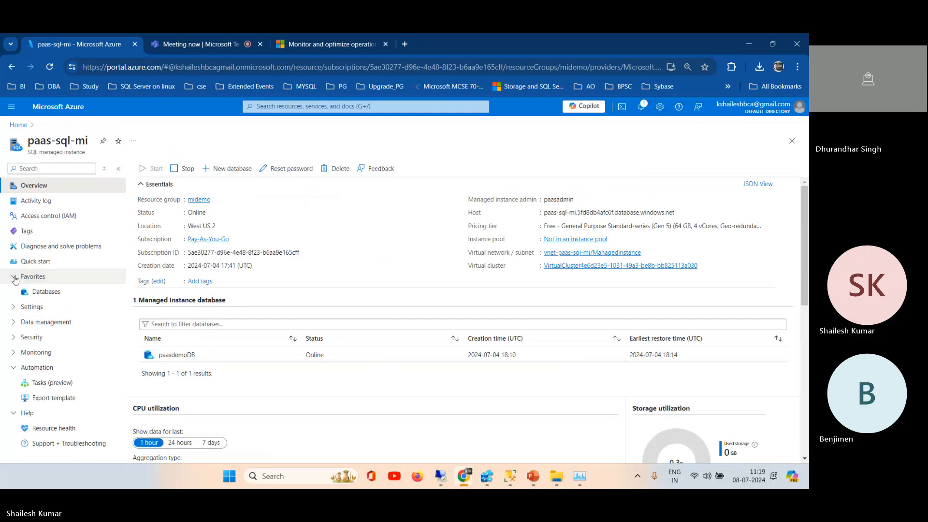
pyautogui.click(44, 293)
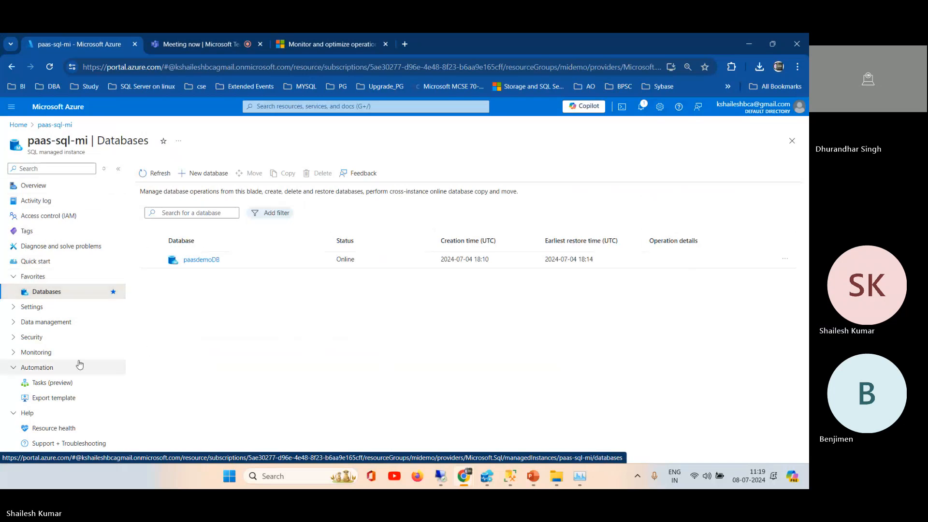
pyautogui.click(46, 353)
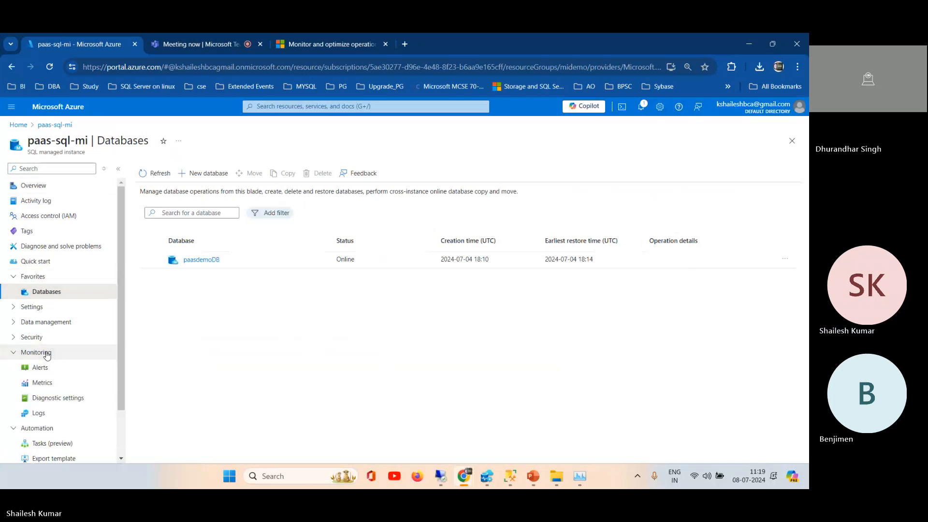
# Step: Return to the portal home page and look over its recent resources, navigation links and tools
pyautogui.click(19, 125)
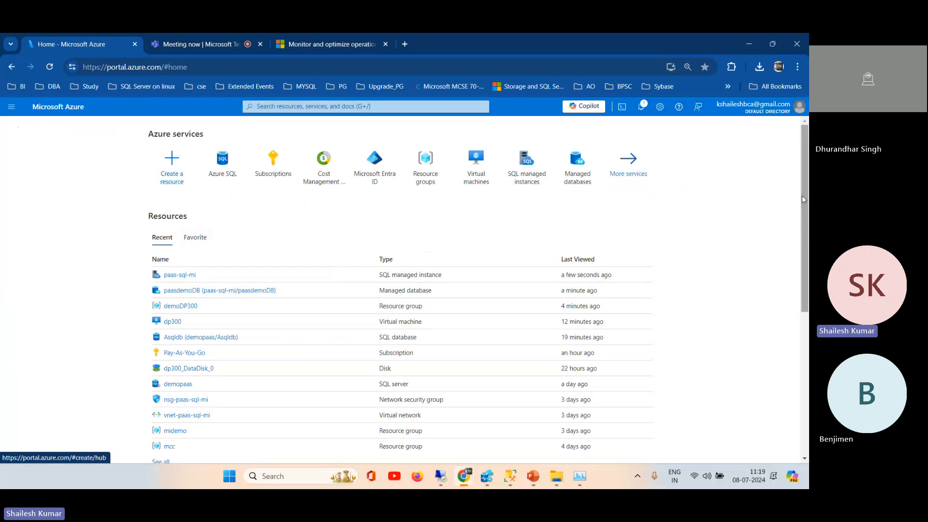
pyautogui.moveTo(804, 199); pyautogui.dragTo(806, 285)
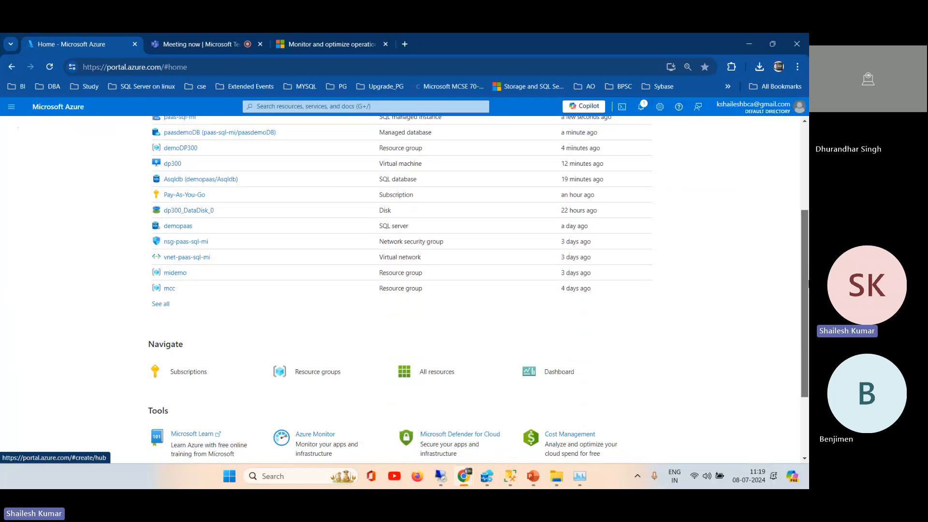
pyautogui.moveTo(806, 284); pyautogui.dragTo(801, 262)
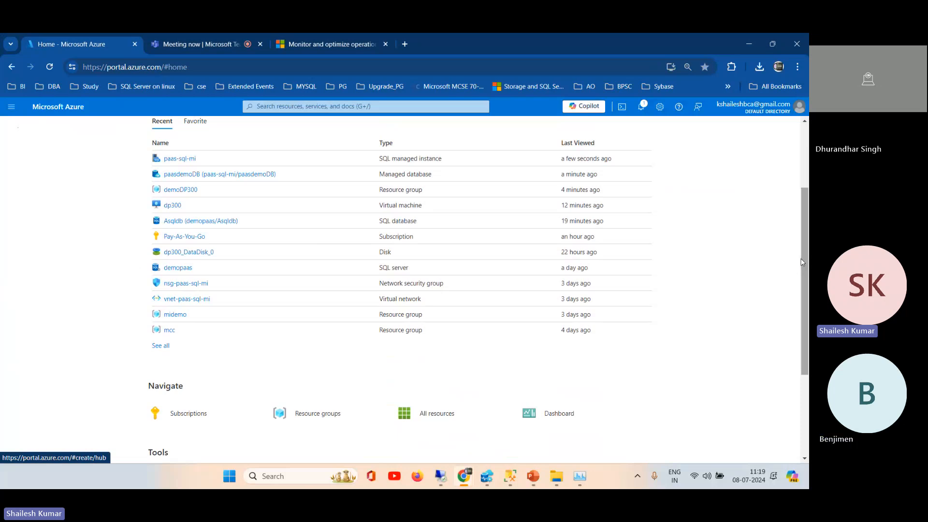
pyautogui.moveTo(802, 218); pyautogui.dragTo(802, 141)
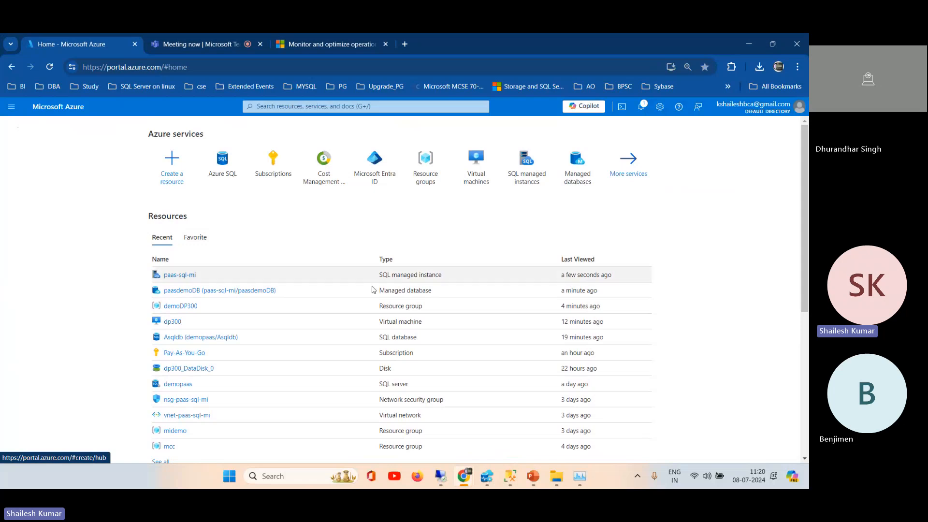
# Step: Switch to SQL Server Management Studio and close the forced-plans report, SQLQuery3.sql, query_tuning live data and SQLQuery2.sql, discarding both queries' changes
pyautogui.moveTo(485, 484)
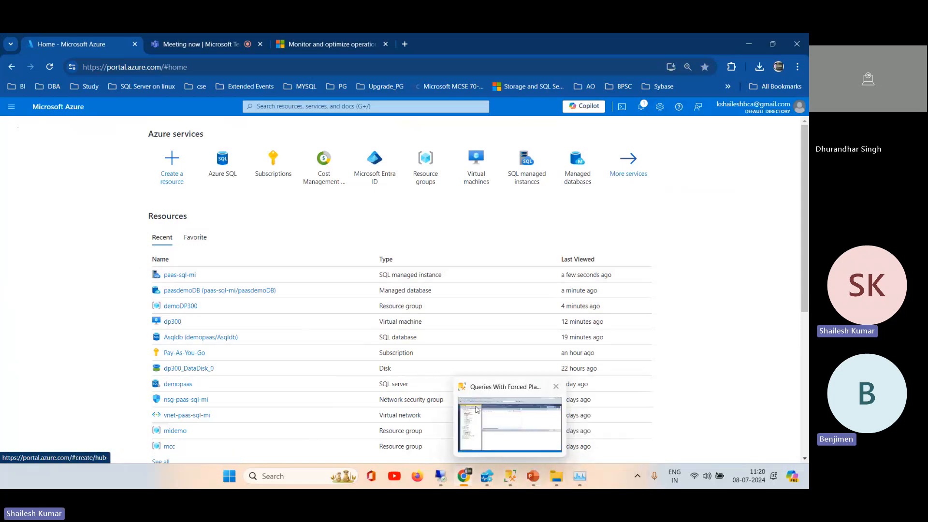
pyautogui.click(510, 425)
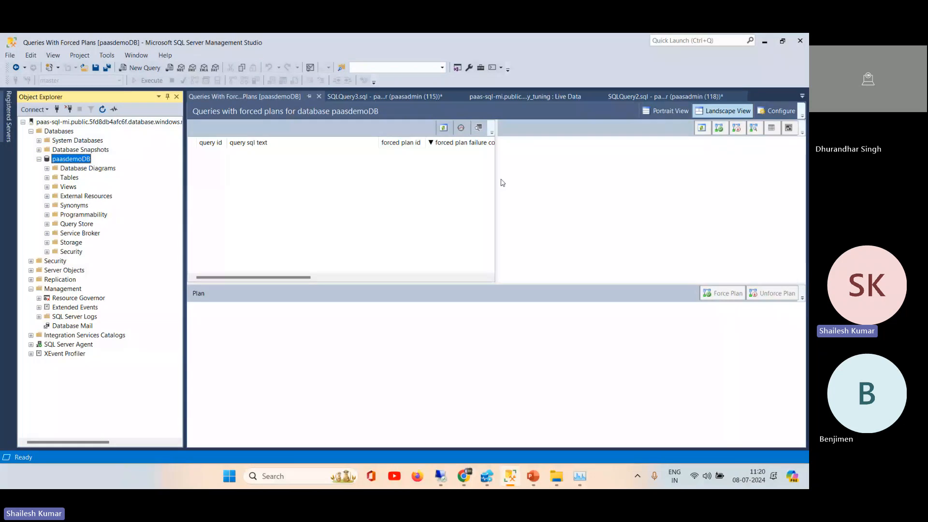
pyautogui.click(319, 96)
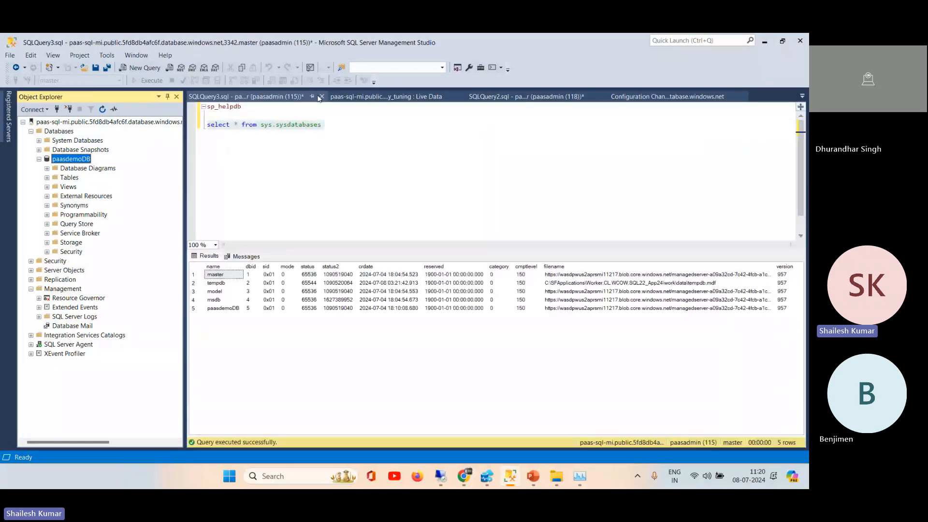
pyautogui.click(321, 97)
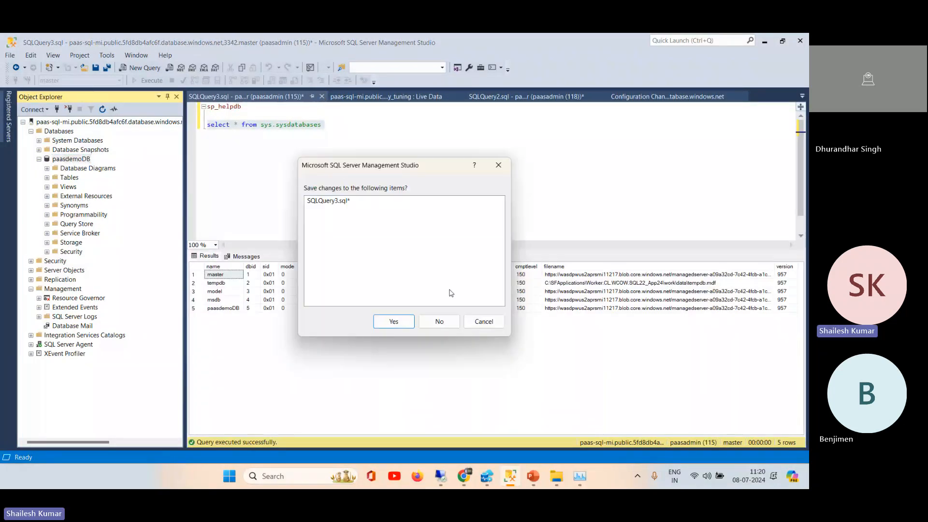
pyautogui.click(446, 319)
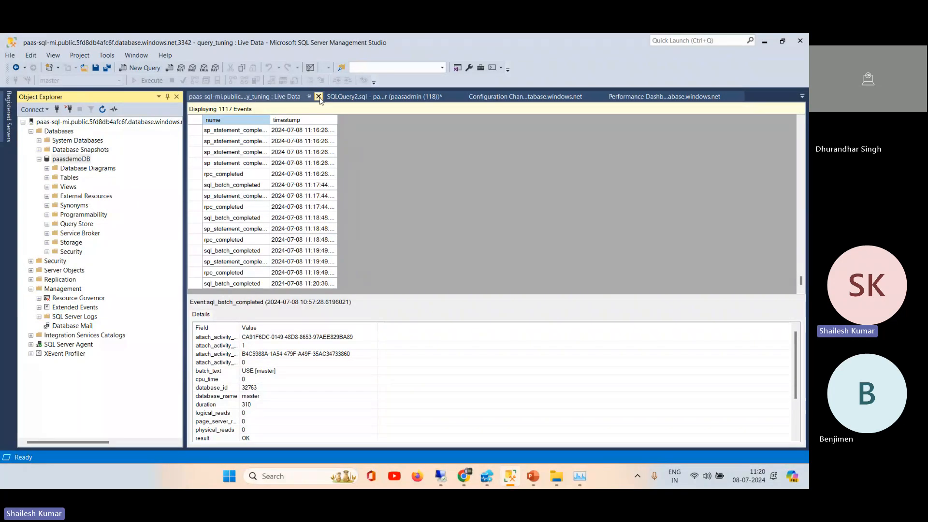
pyautogui.click(318, 97)
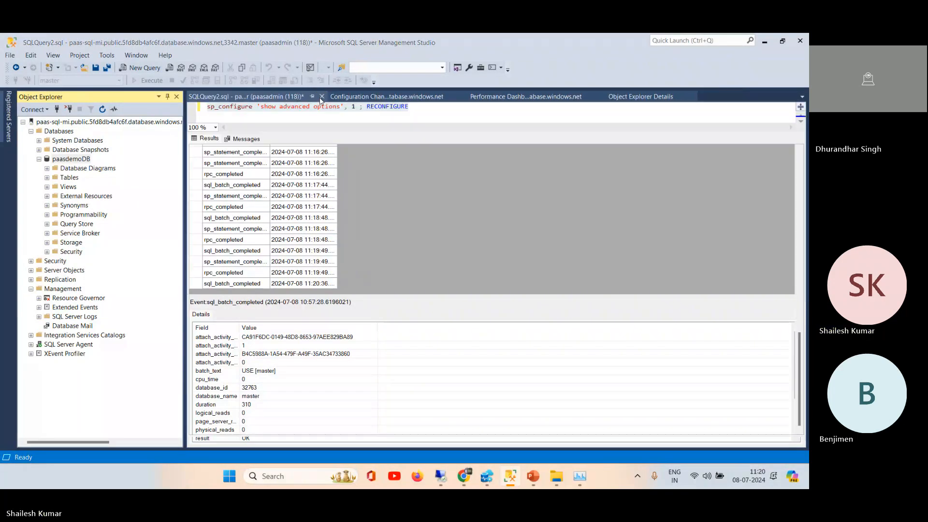
pyautogui.click(322, 96)
pyautogui.click(439, 321)
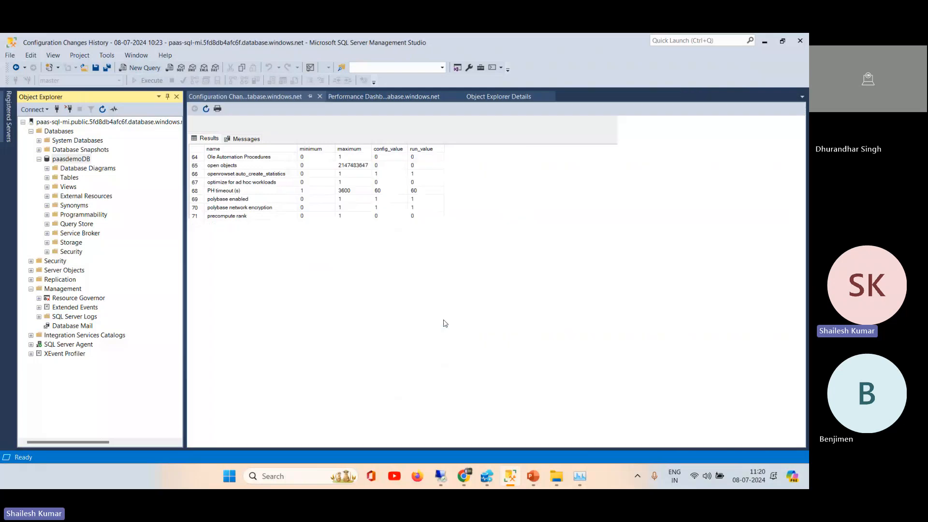
# Step: Close the Configuration Changes History and Performance Dashboard reports
pyautogui.click(319, 96)
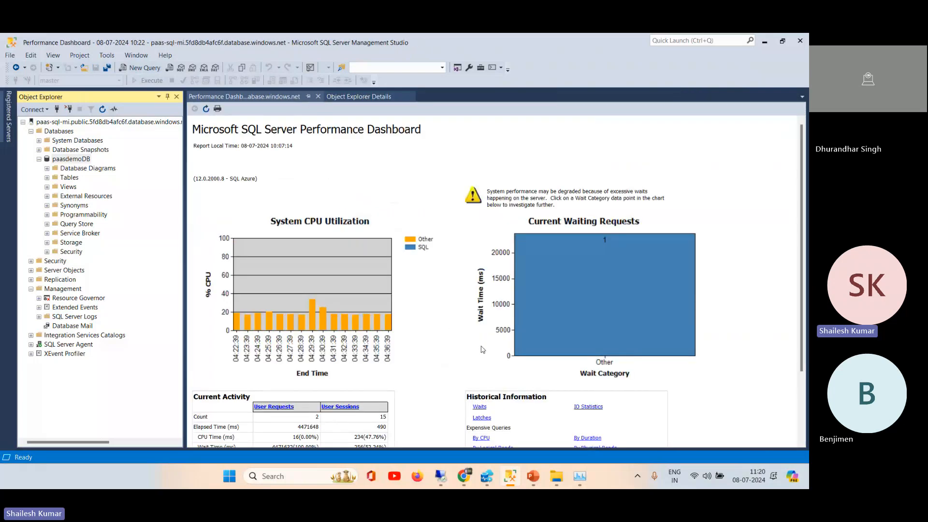
pyautogui.click(319, 97)
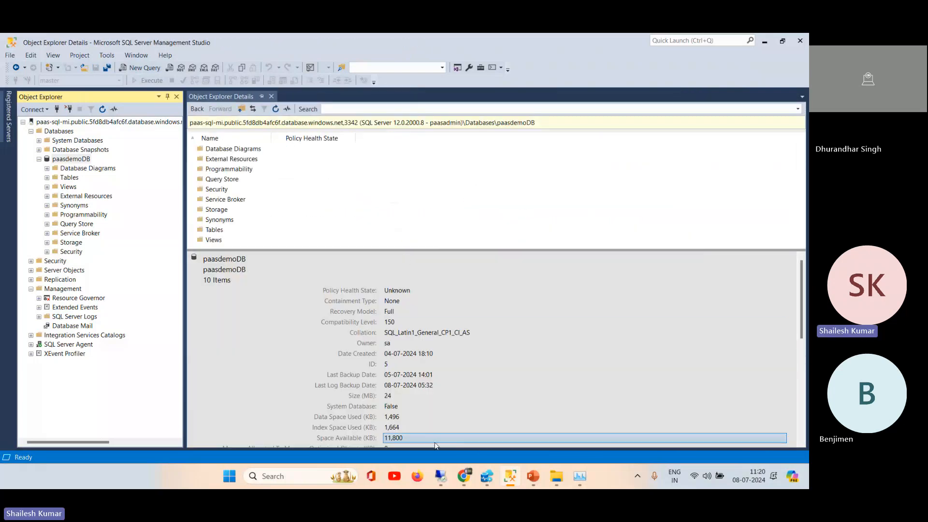
# Step: Switch to the DP-300 presentation in PowerPoint and go back to slide 164, DMV to Monitor Azure SQL Database
pyautogui.moveTo(532, 483)
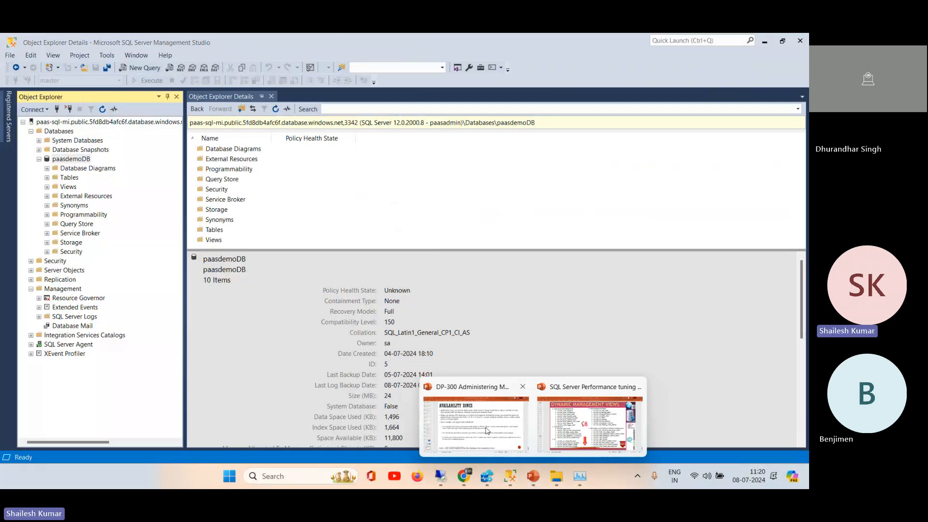
pyautogui.click(487, 429)
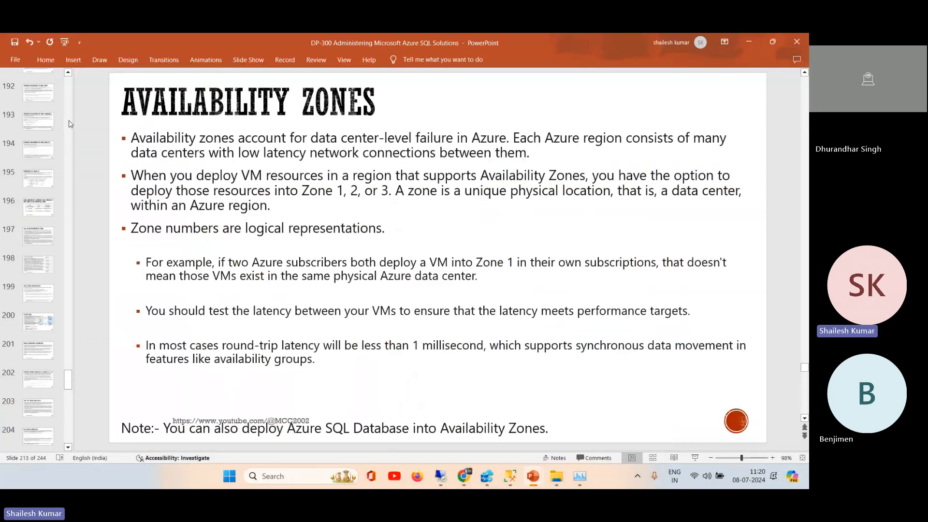
pyautogui.scroll(2, 69, 124)
pyautogui.click(46, 183)
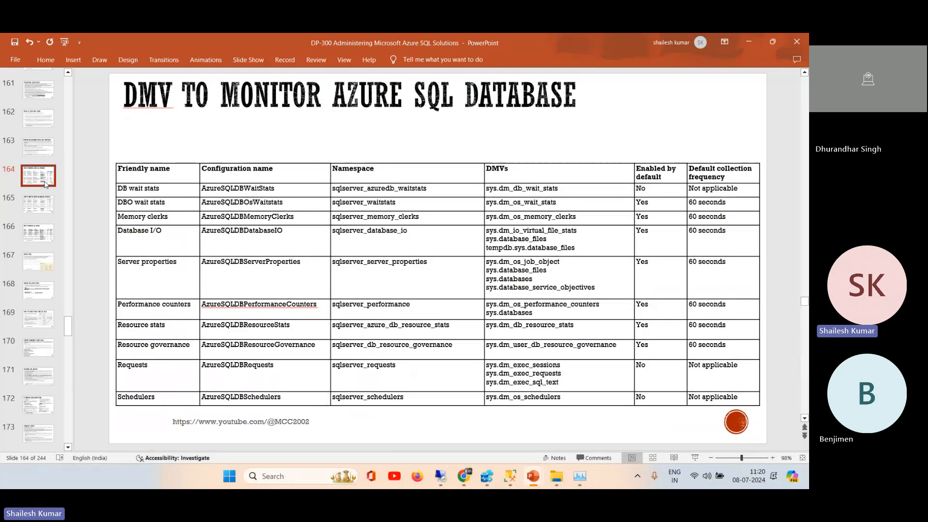
pyautogui.click(39, 150)
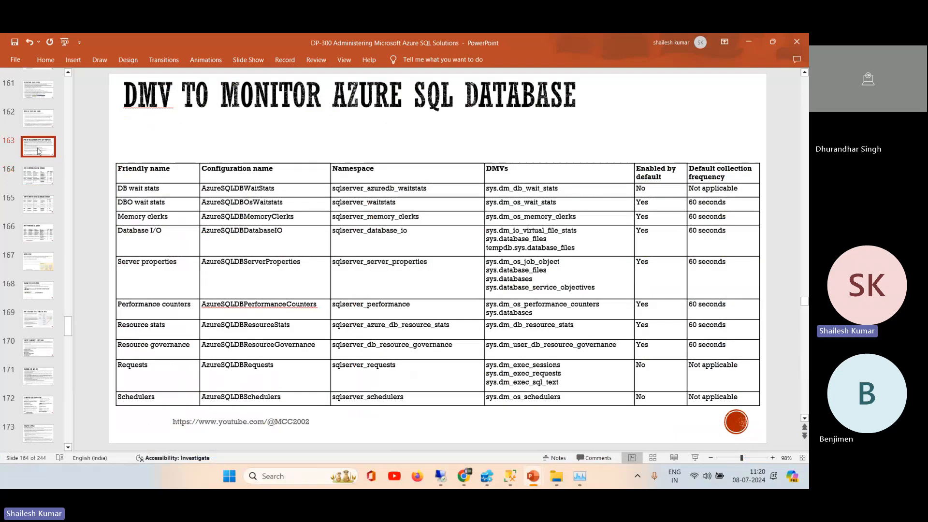
pyautogui.click(41, 179)
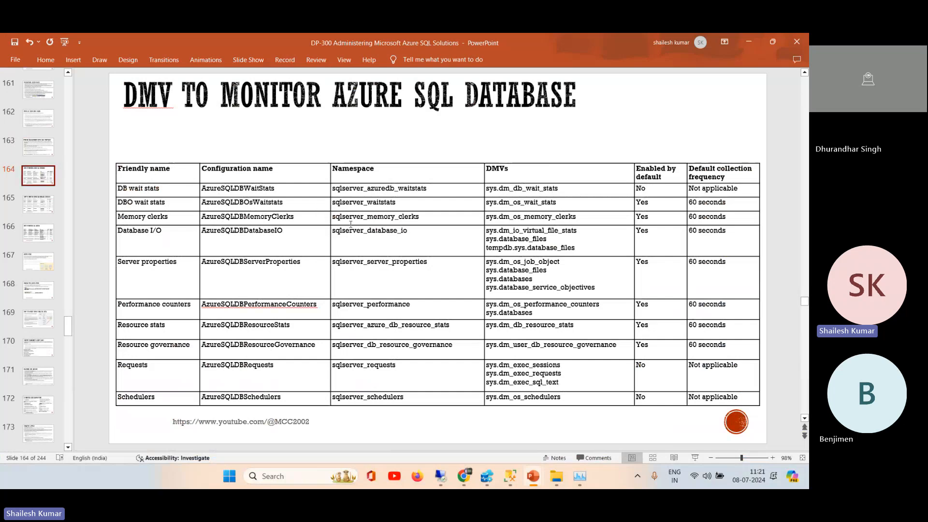
# Step: Copy the DMV name sys.dm_os_wait_stats from the DBO wait stats row of the slide's table
pyautogui.doubleClick(518, 191)
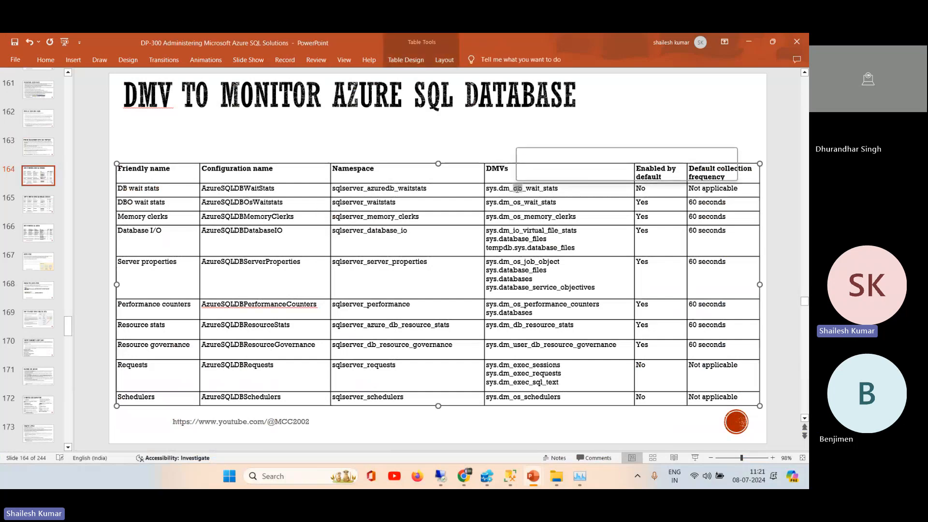
pyautogui.click(571, 194)
pyautogui.moveTo(571, 194); pyautogui.dragTo(482, 193)
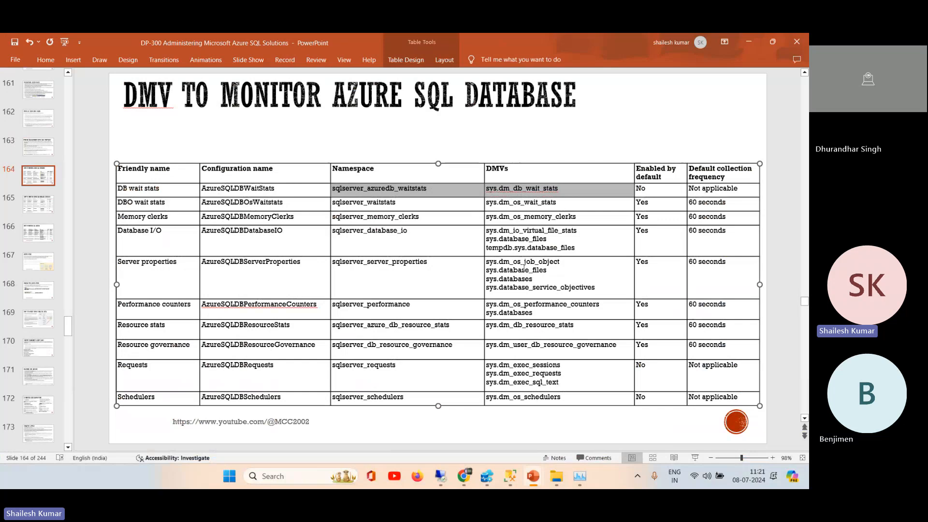
pyautogui.click(510, 279)
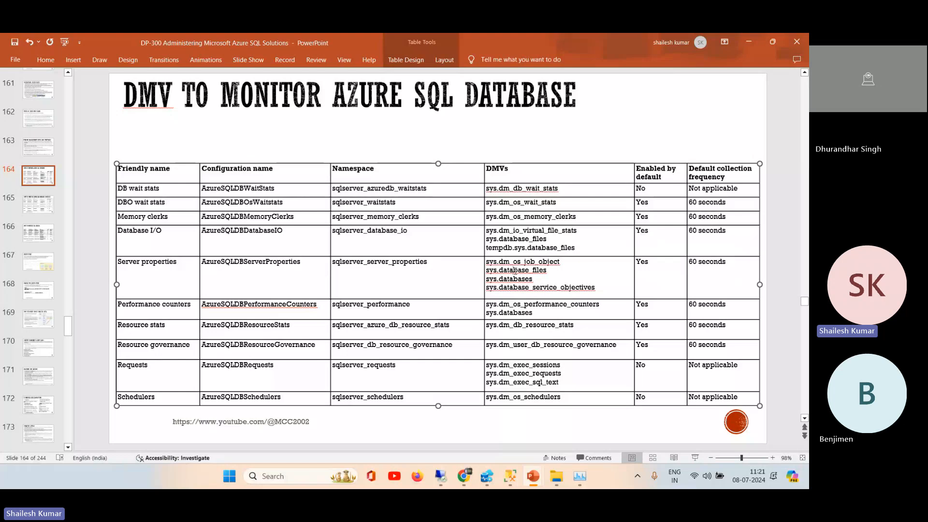
pyautogui.doubleClick(516, 202)
pyautogui.moveTo(559, 201); pyautogui.dragTo(488, 203)
pyautogui.hotkey('ctrl', 'c')
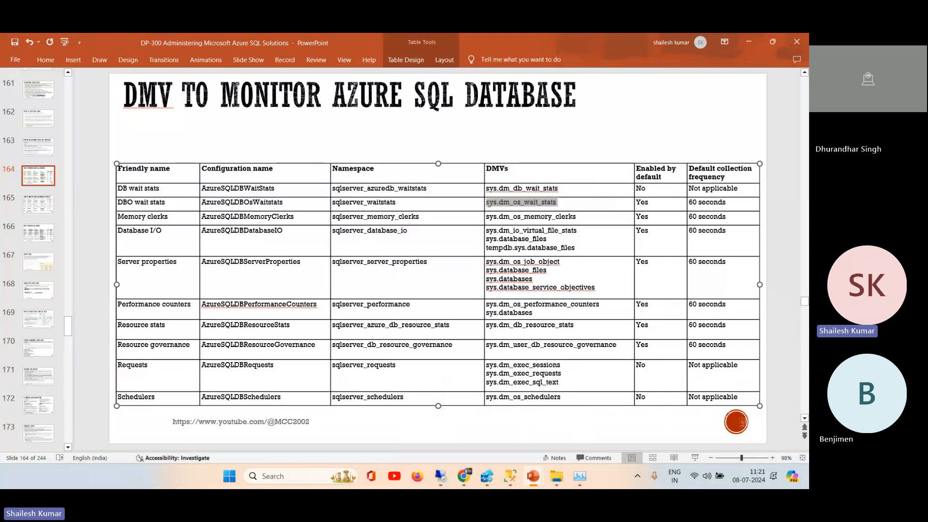
# Step: Switch to SQL Server Management Studio and try to run a new paasdemoDB query selecting all columns from sys.dm_os_wait_stats
pyautogui.click(510, 476)
pyautogui.click(143, 68)
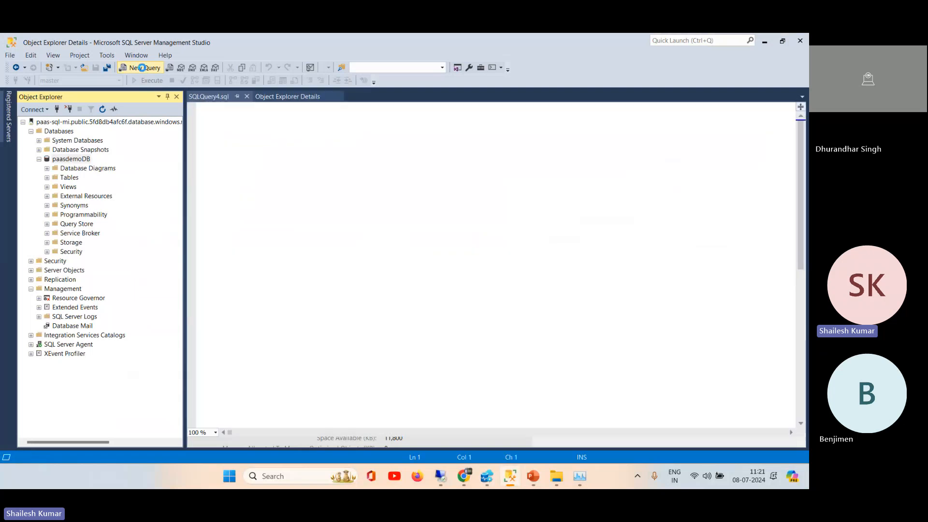
pyautogui.write('S')
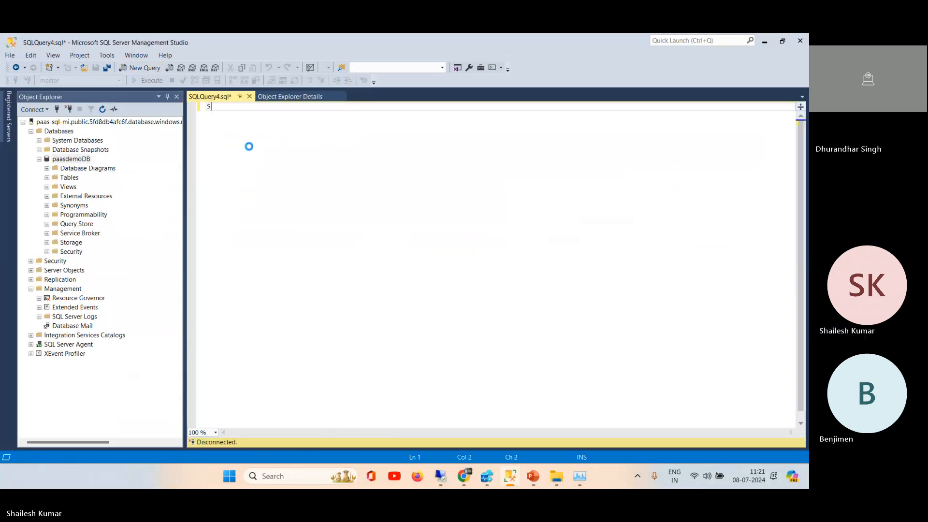
pyautogui.write('eelct ')
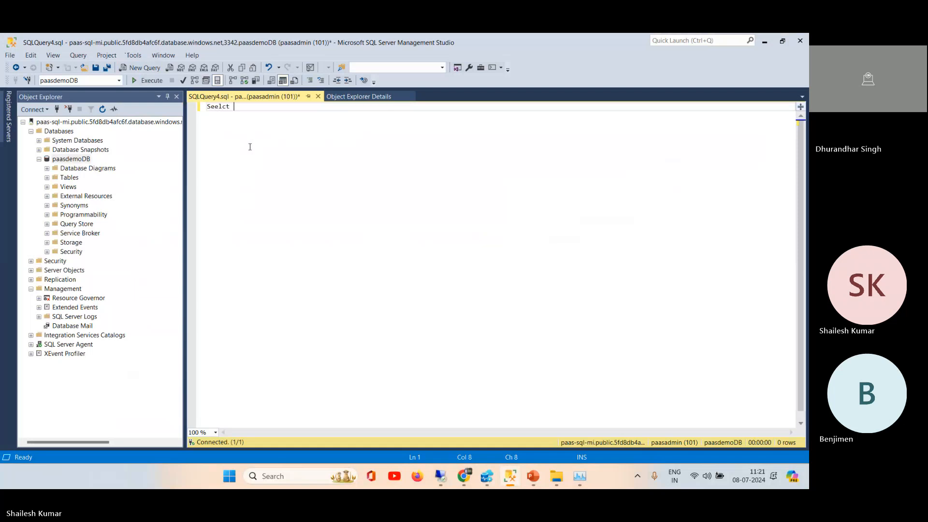
pyautogui.write('* from')
pyautogui.hotkey('ctrl', 'v')
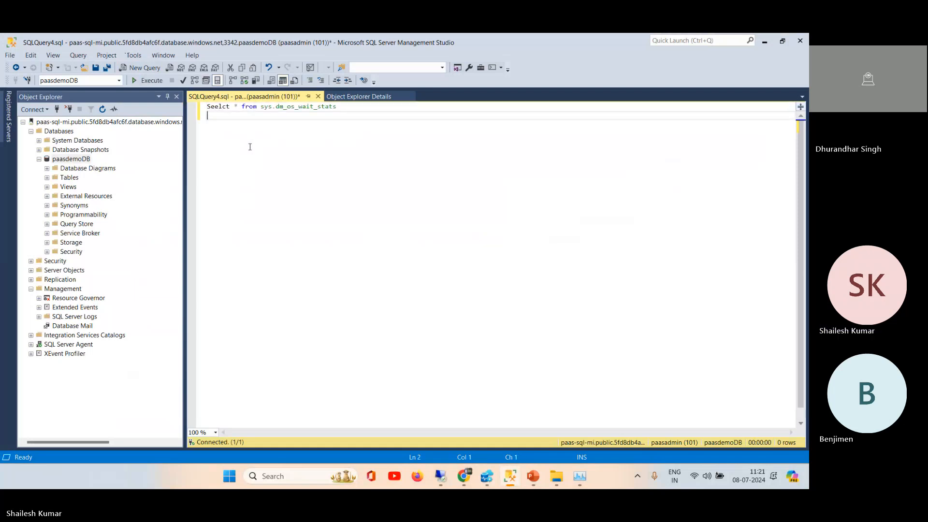
pyautogui.click(153, 81)
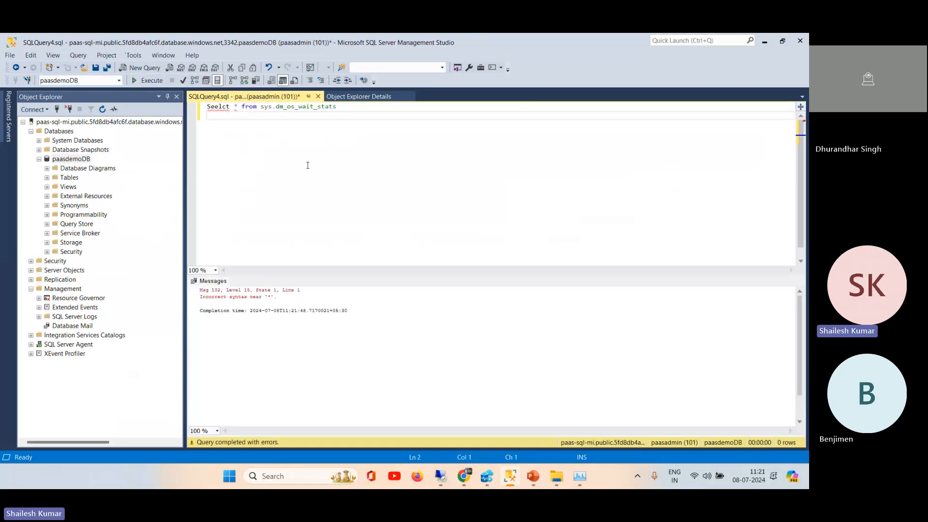
# Step: Correct the misspelled first keyword to Select and rerun the sys.dm_os_wait_stats query
pyautogui.click(219, 106)
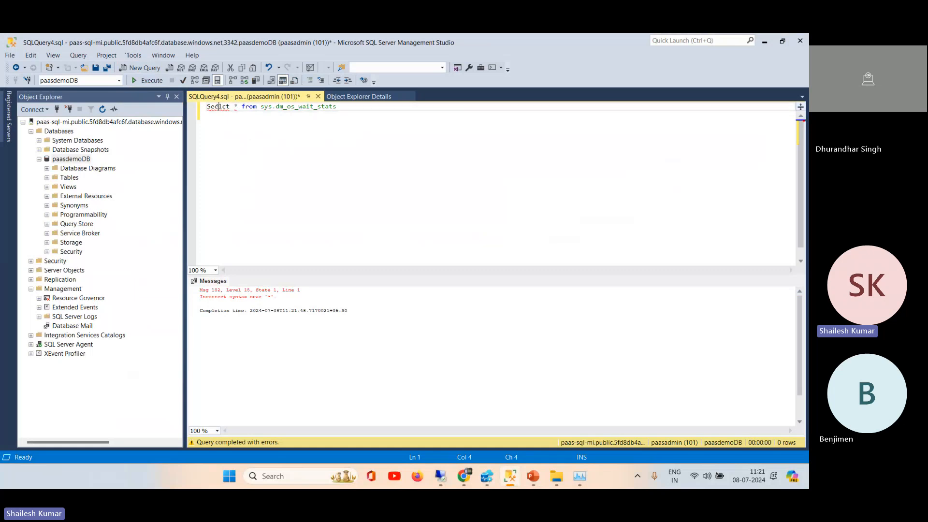
pyautogui.press('BackSpace')
pyautogui.click(219, 106)
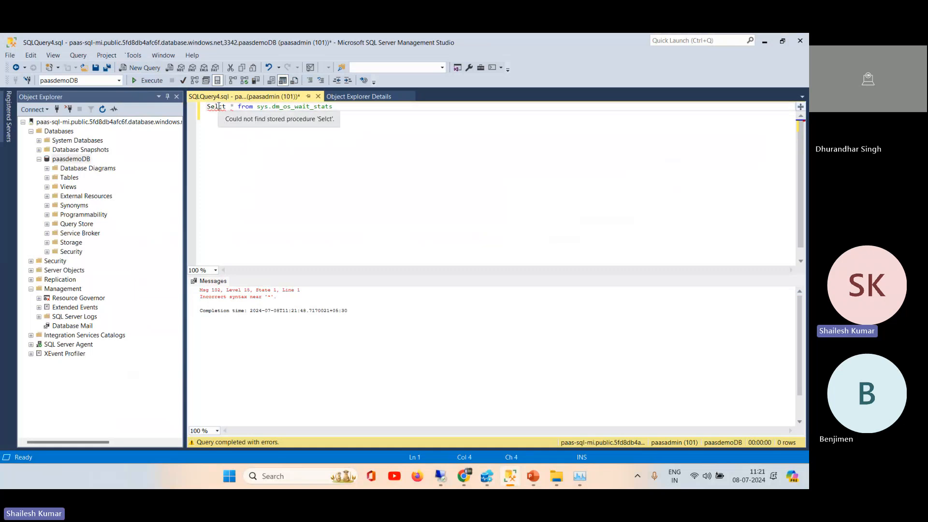
pyautogui.write('e')
pyautogui.click(146, 80)
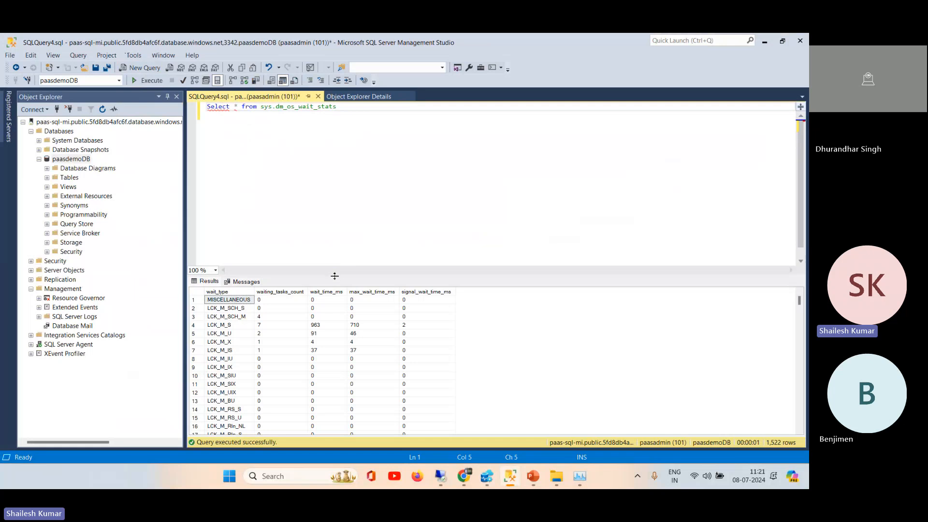
# Step: Enlarge the results area and look through the wait types returned by the query
pyautogui.moveTo(337, 276); pyautogui.dragTo(353, 125)
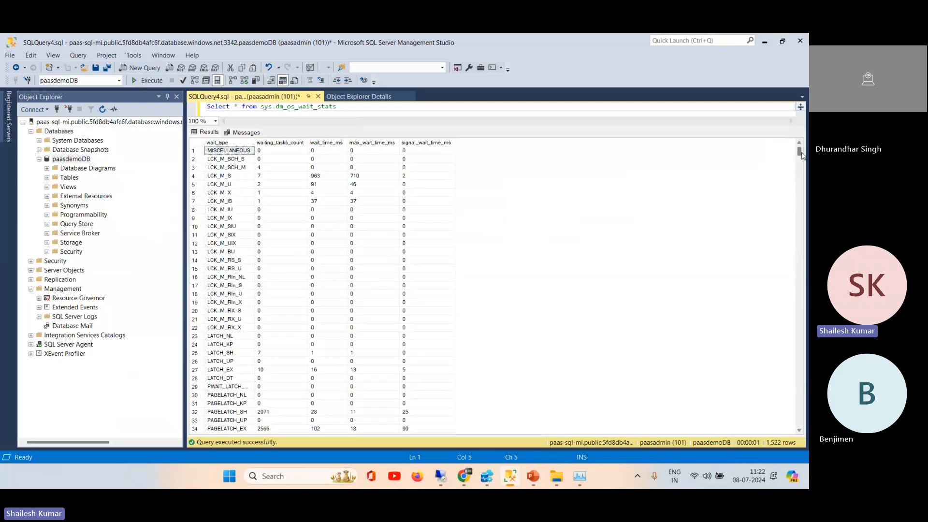
pyautogui.scroll(-2, 802, 160)
pyautogui.moveTo(800, 153); pyautogui.dragTo(770, 296)
# Step: Switch to the SQL Server Performance tuning presentation, view its Dynamic Management Views slide, and minimize the presentation
pyautogui.moveTo(463, 480)
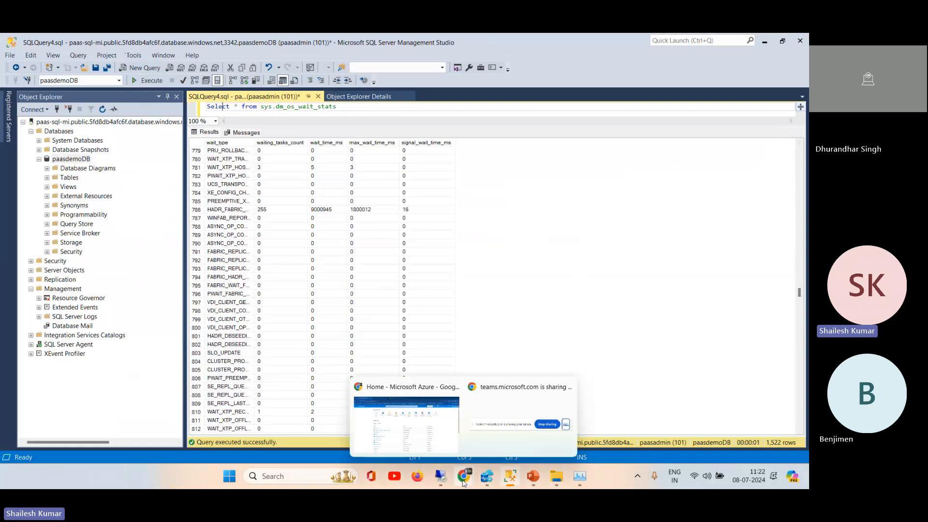
pyautogui.moveTo(533, 483)
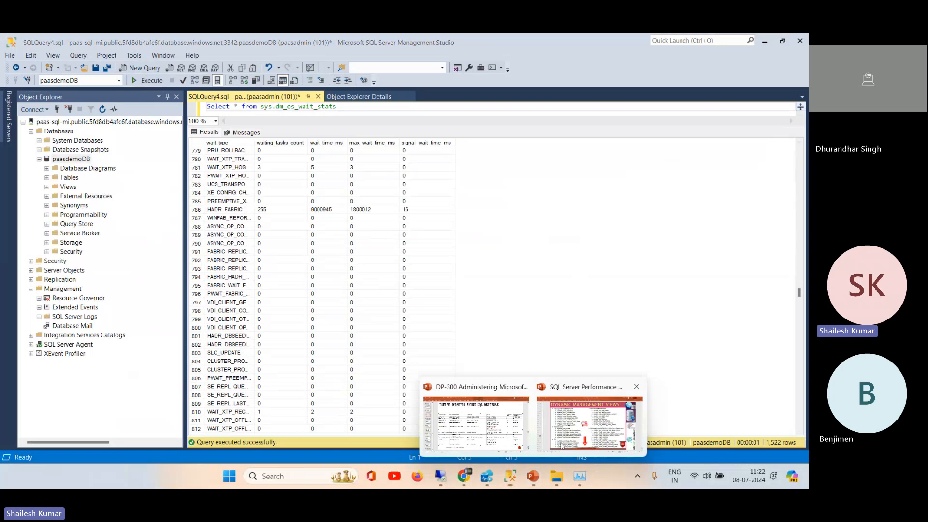
pyautogui.click(590, 422)
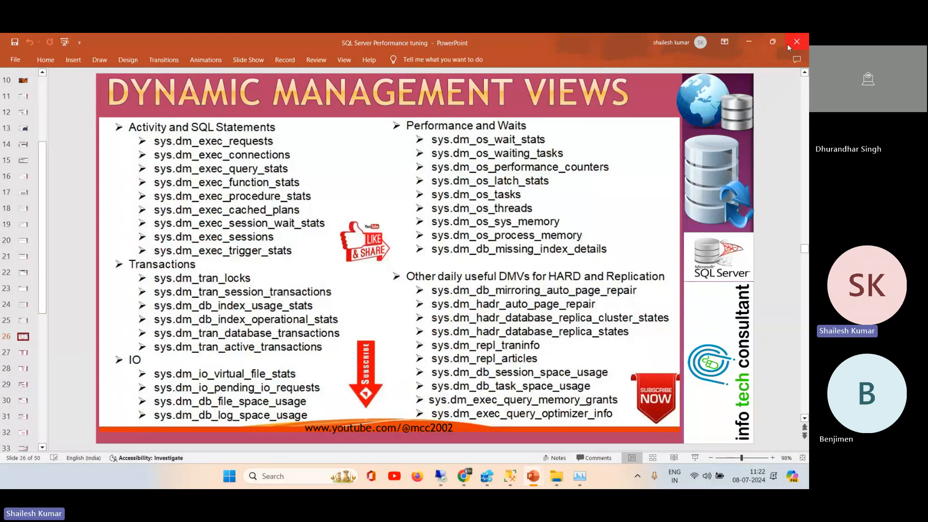
pyautogui.click(749, 42)
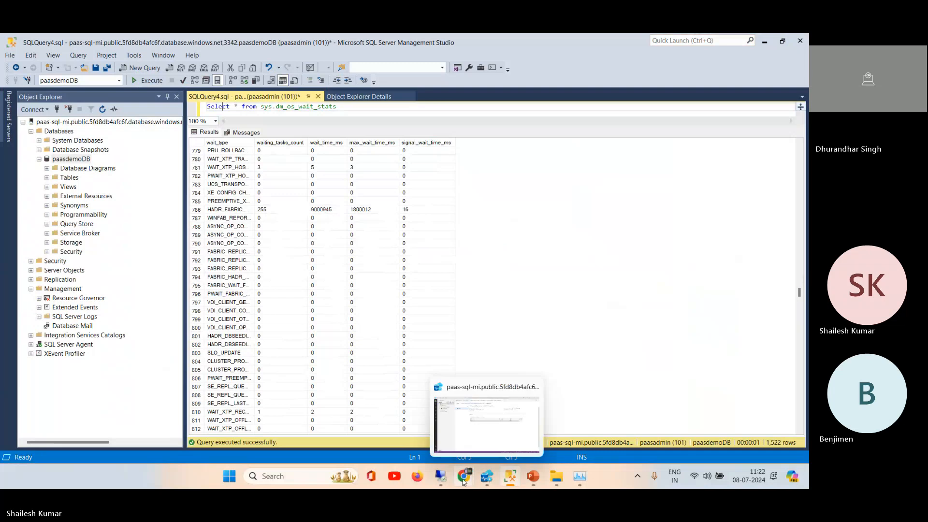
# Step: Open the sql server wait types presentation from the R@ilTel folder and go to slide 7
pyautogui.click(556, 477)
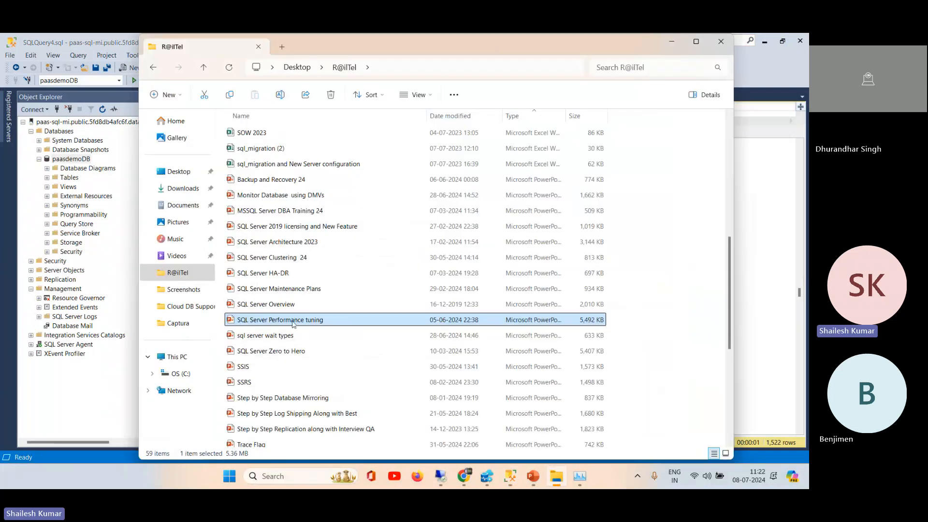
pyautogui.doubleClick(268, 337)
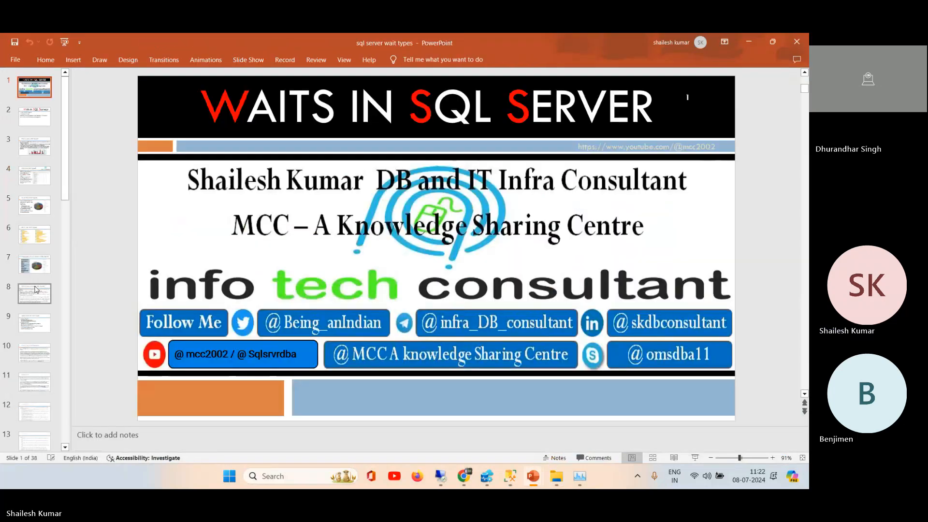
pyautogui.click(33, 267)
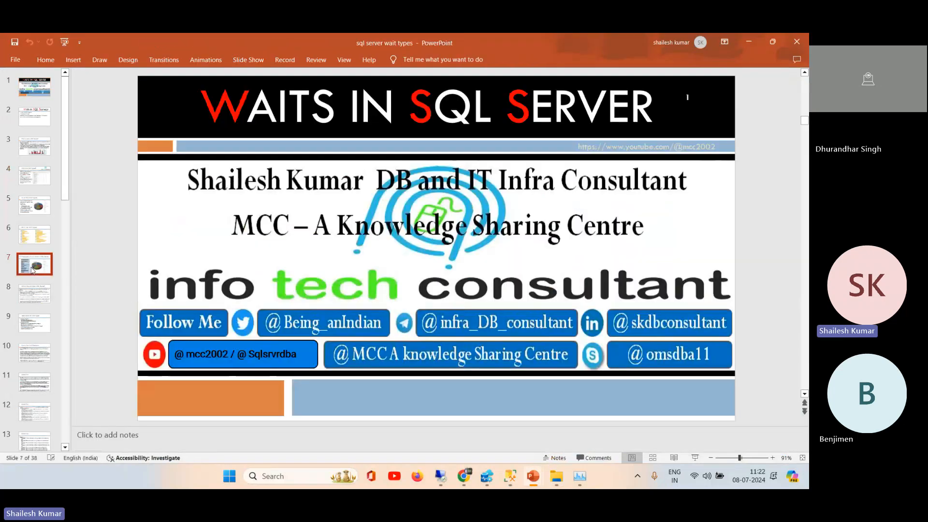
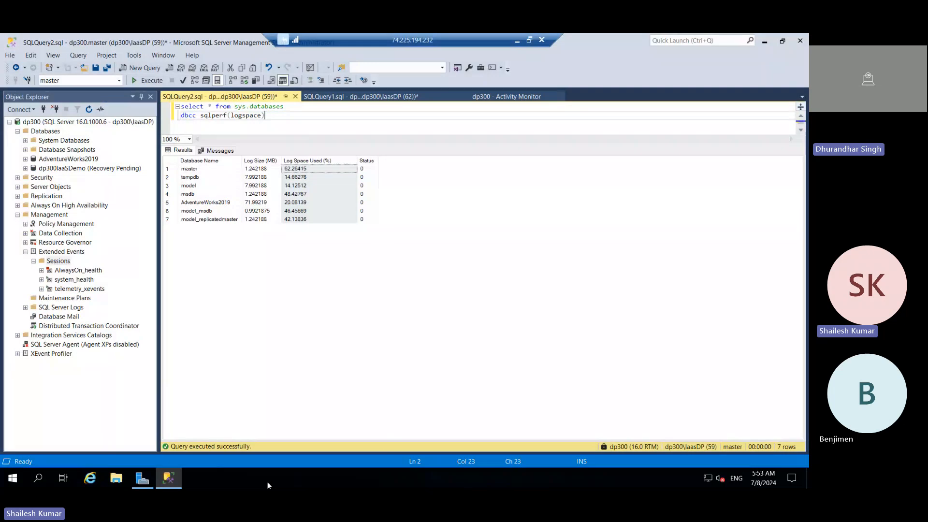
# Step: Open Task Manager on the remote server and examine its CPU performance graphs and running processes
pyautogui.rightClick(265, 485)
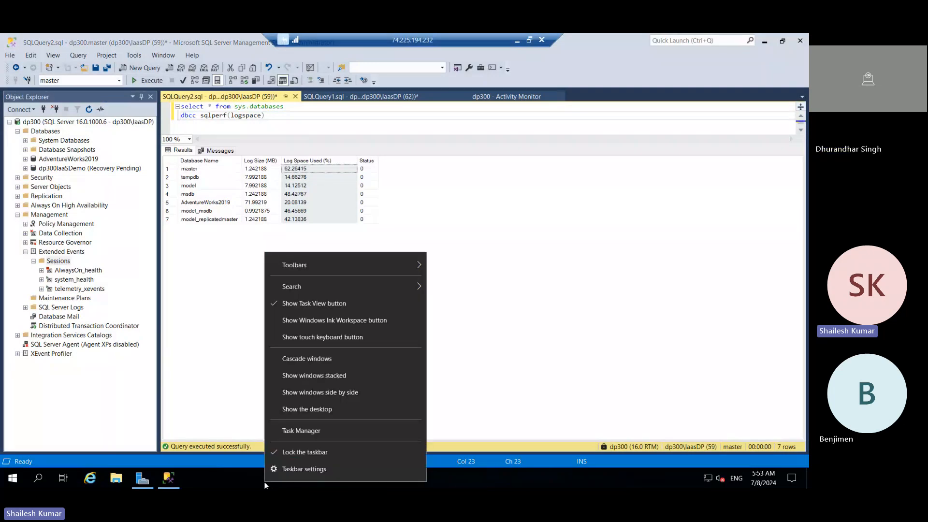
pyautogui.click(307, 430)
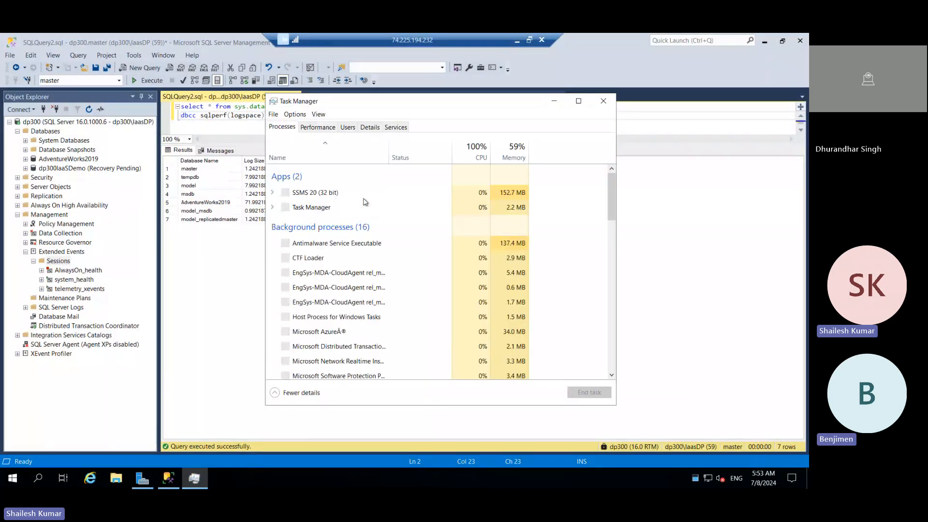
pyautogui.click(318, 128)
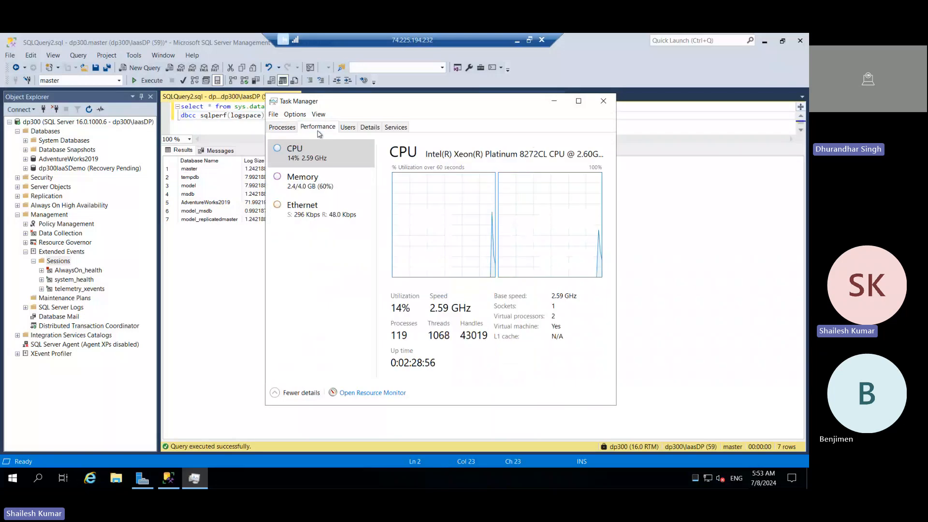
pyautogui.moveTo(451, 108); pyautogui.dragTo(503, 94)
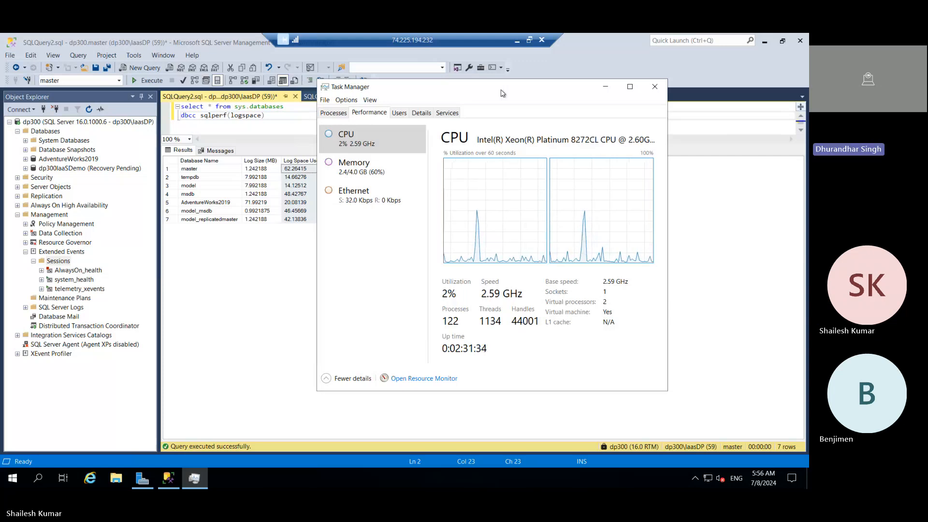
pyautogui.moveTo(503, 94); pyautogui.dragTo(441, 114)
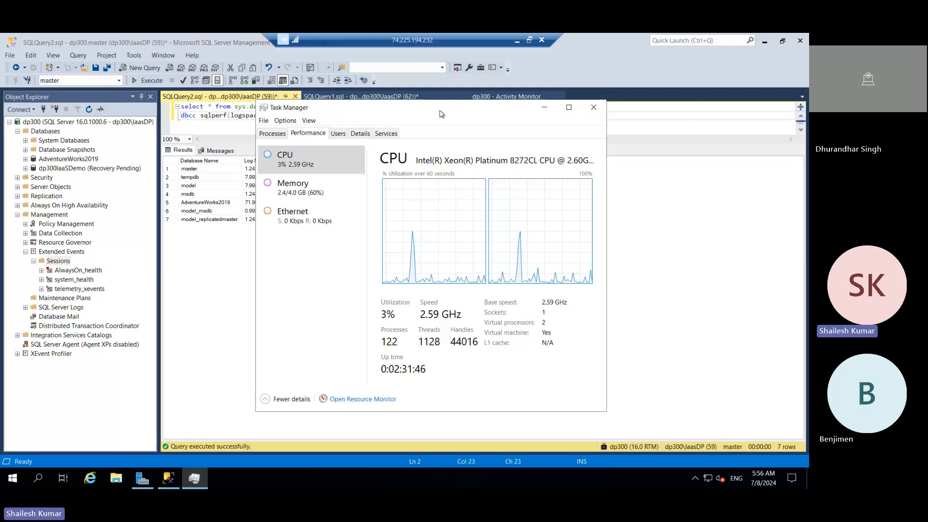
pyautogui.moveTo(441, 114); pyautogui.dragTo(412, 111)
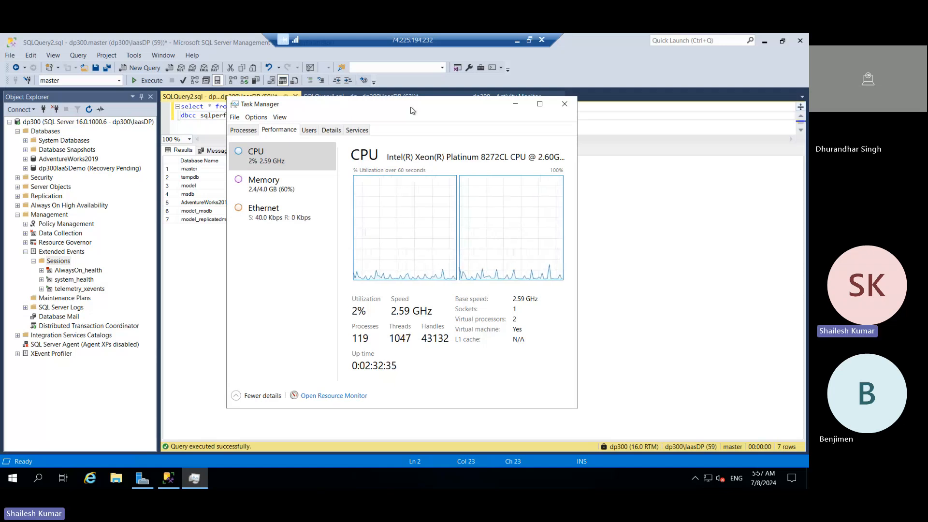
pyautogui.moveTo(375, 118); pyautogui.dragTo(356, 118)
pyautogui.click(197, 139)
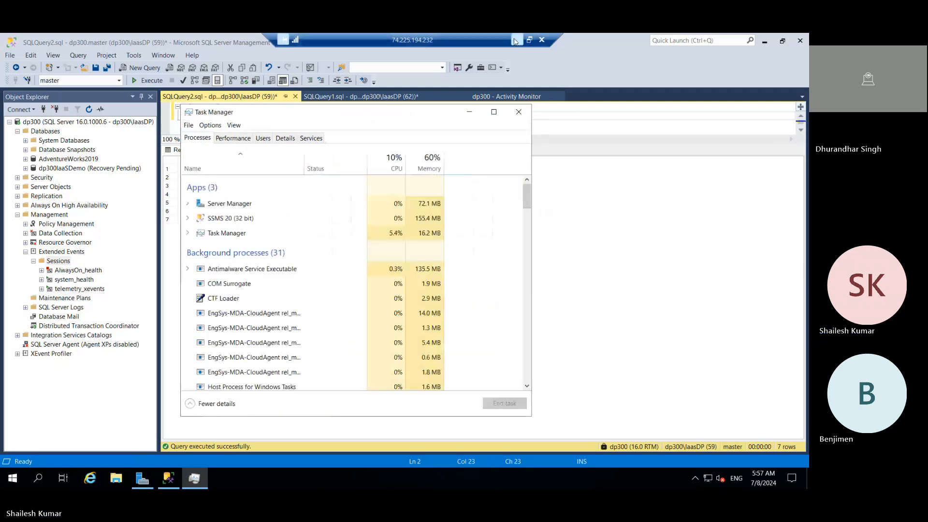
# Step: Switch from the remote session to the local SQL Server Management Studio and reopen the managed instance's server properties
pyautogui.click(515, 40)
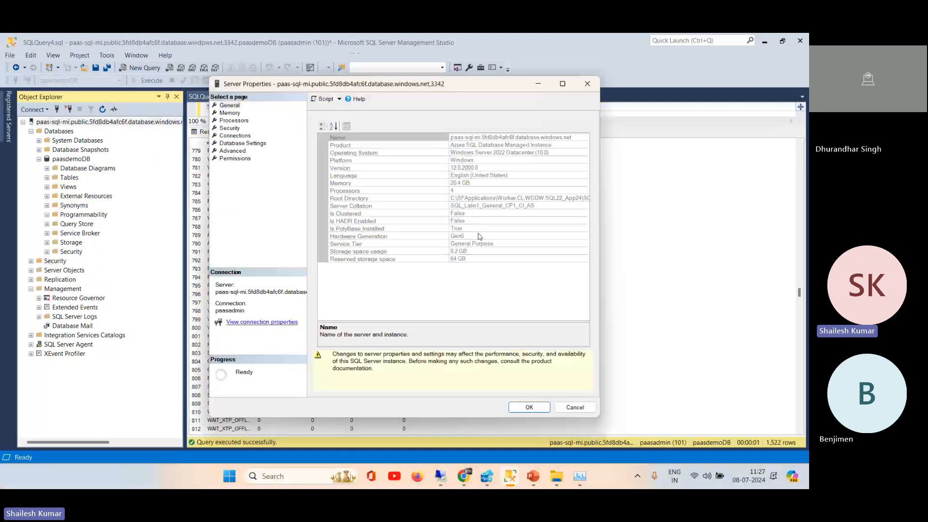
pyautogui.click(575, 408)
pyautogui.moveTo(513, 485)
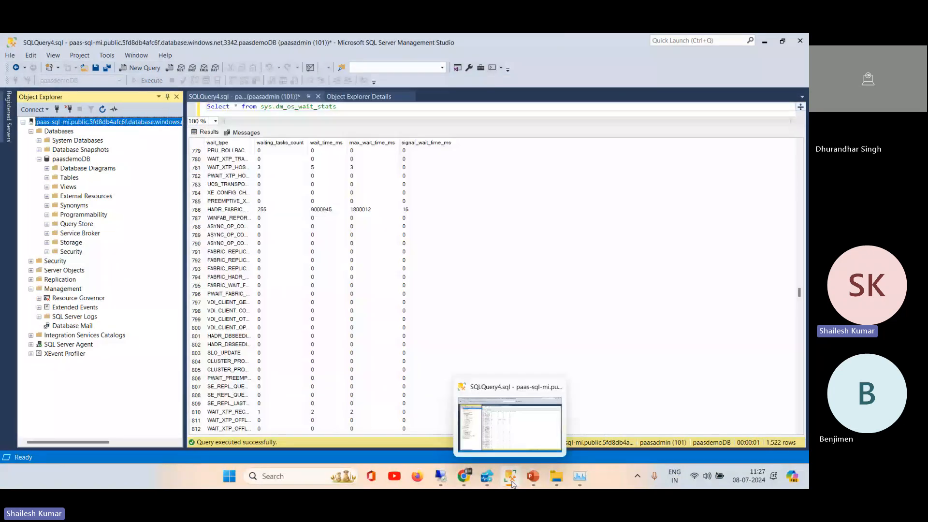
pyautogui.rightClick(92, 123)
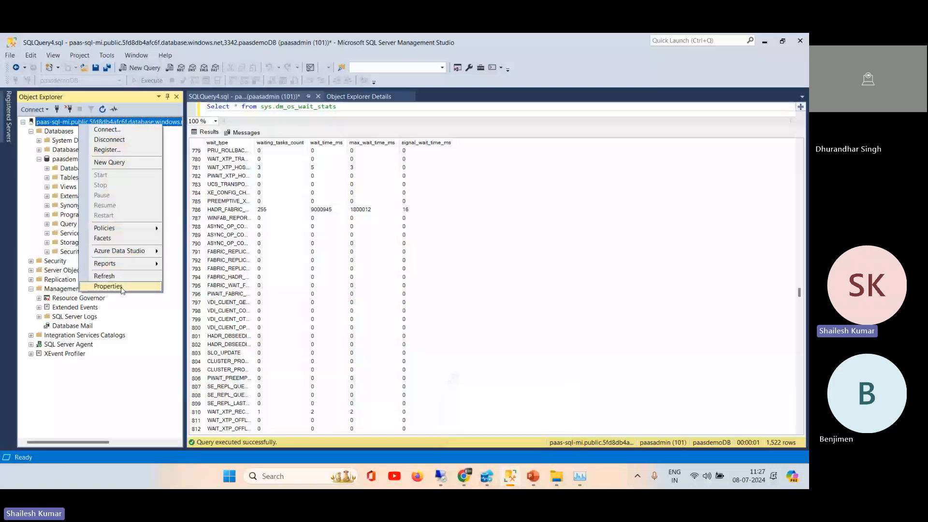
pyautogui.click(121, 288)
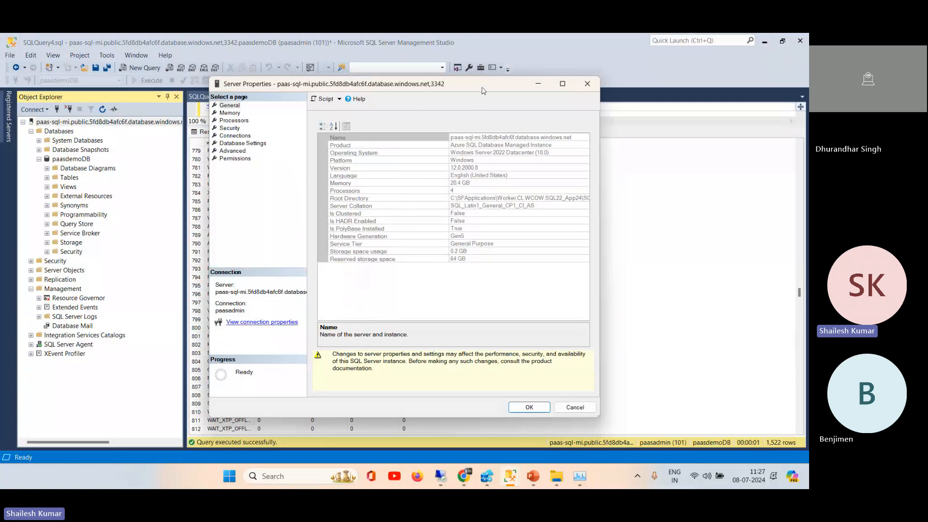
pyautogui.moveTo(485, 87); pyautogui.dragTo(540, 88)
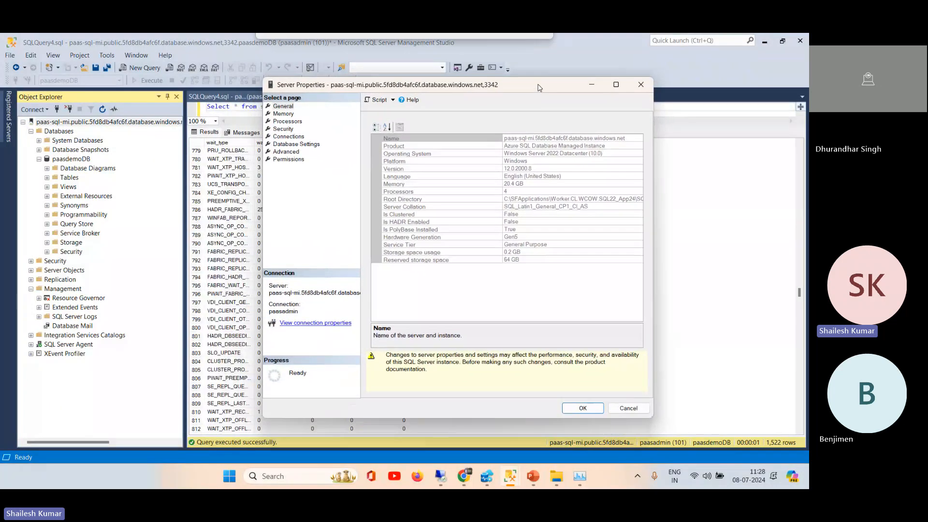
# Step: Set Max Degree of Parallelism to 1 in the managed instance's advanced server properties and accept the change
pyautogui.click(296, 153)
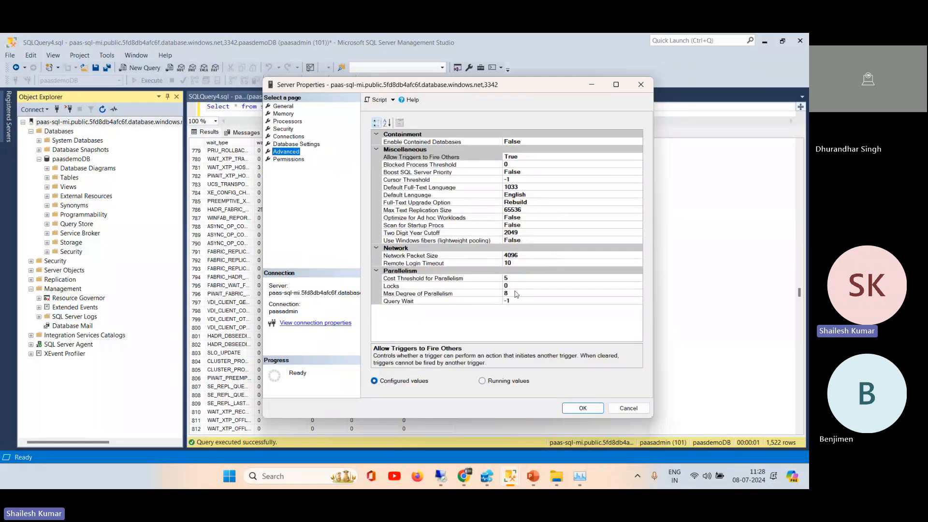
pyautogui.click(510, 294)
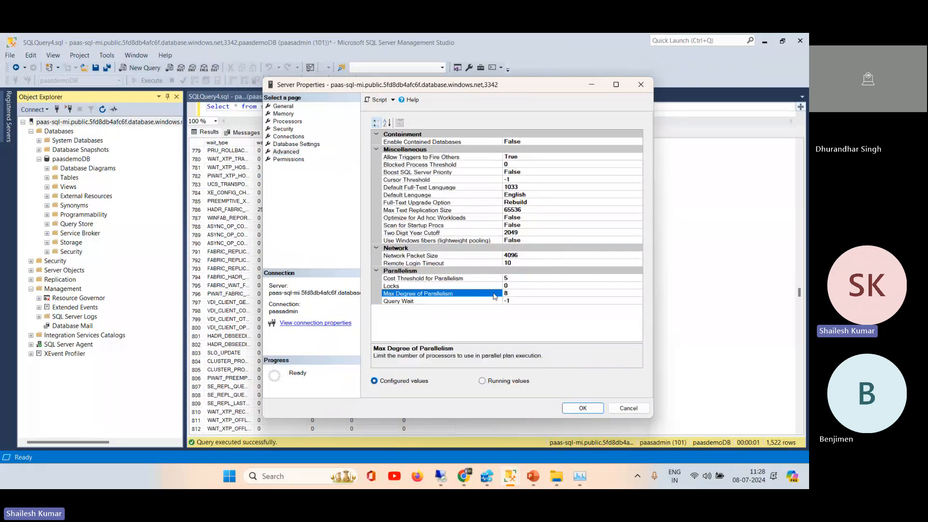
pyautogui.press('BackSpace')
pyautogui.write('1')
pyautogui.click(583, 409)
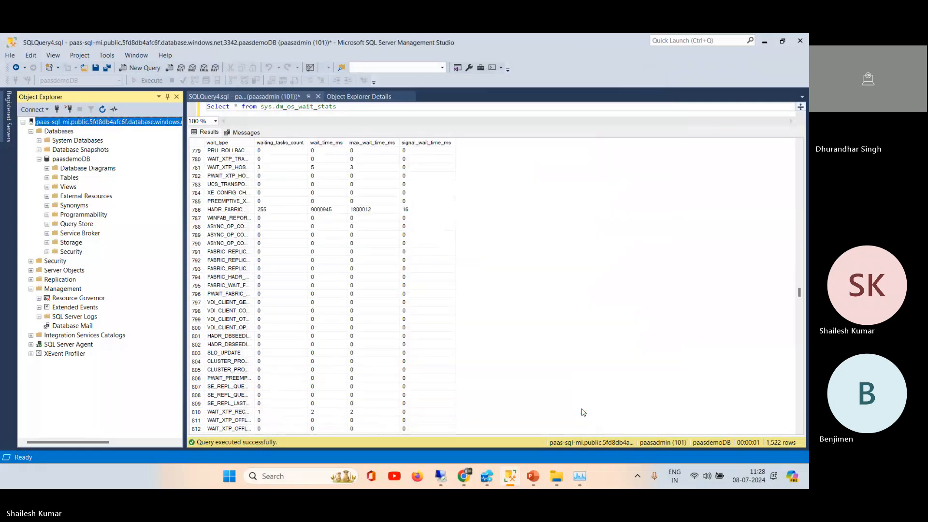
# Step: Switch to the sql server wait types presentation, view slide 7 on frequently occurring waits, and minimize the presentation
pyautogui.moveTo(529, 478)
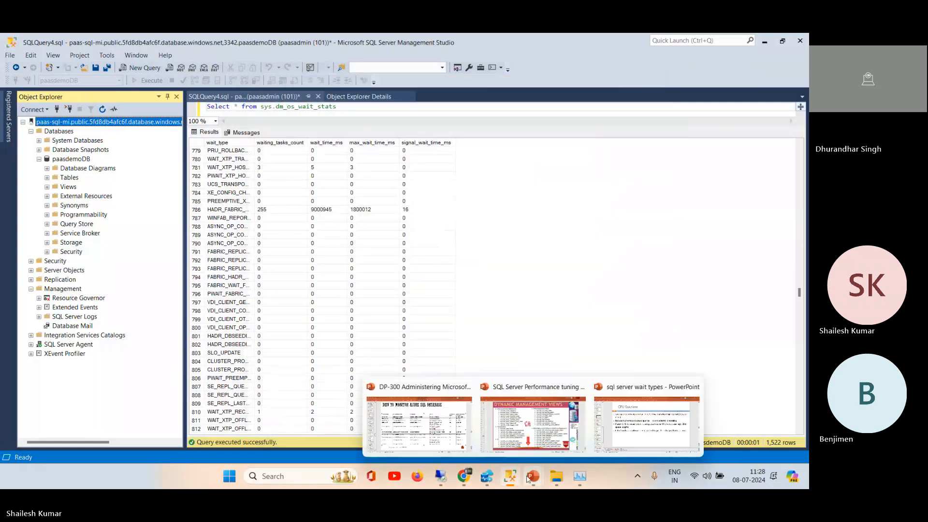
pyautogui.click(533, 476)
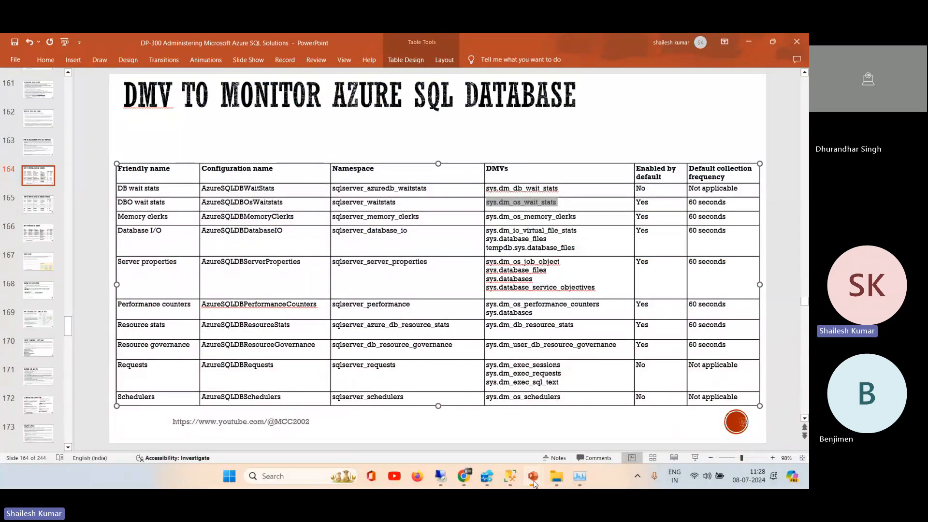
pyautogui.moveTo(534, 484)
pyautogui.click(624, 427)
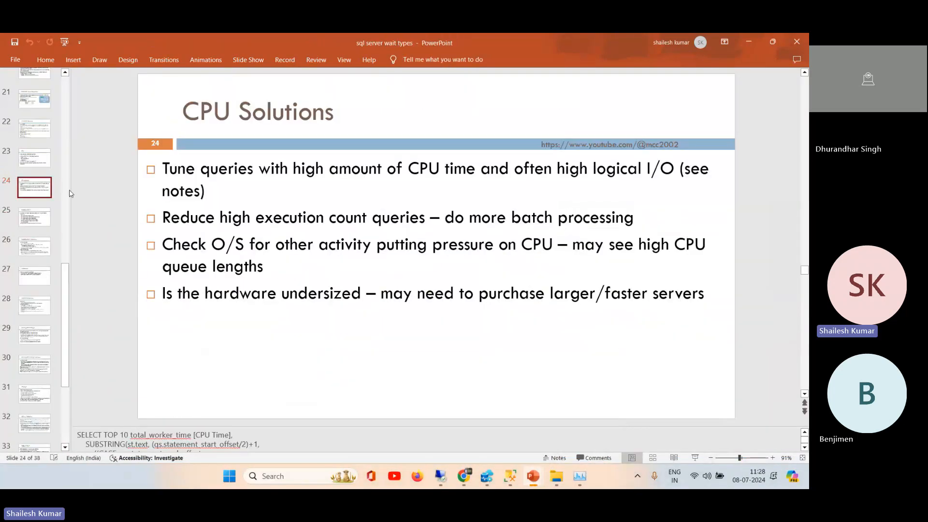
pyautogui.scroll(10, 38, 172)
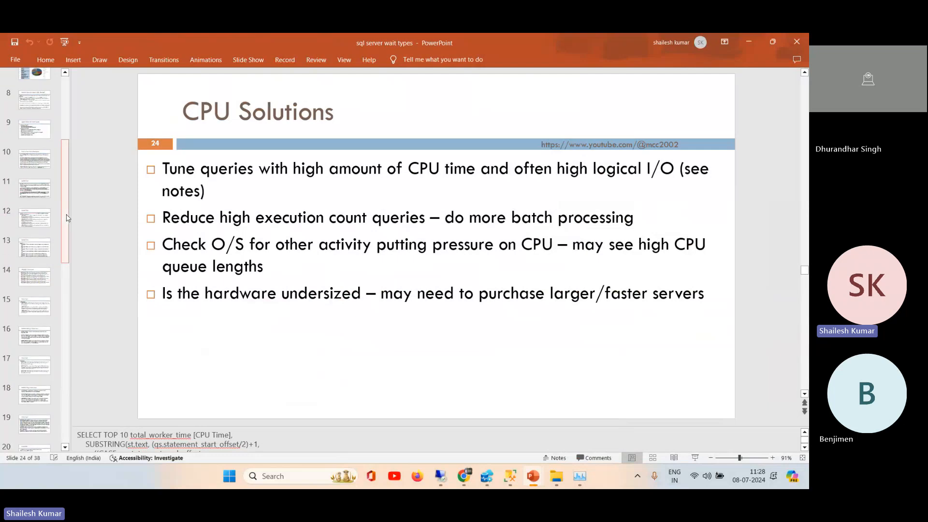
pyautogui.click(38, 173)
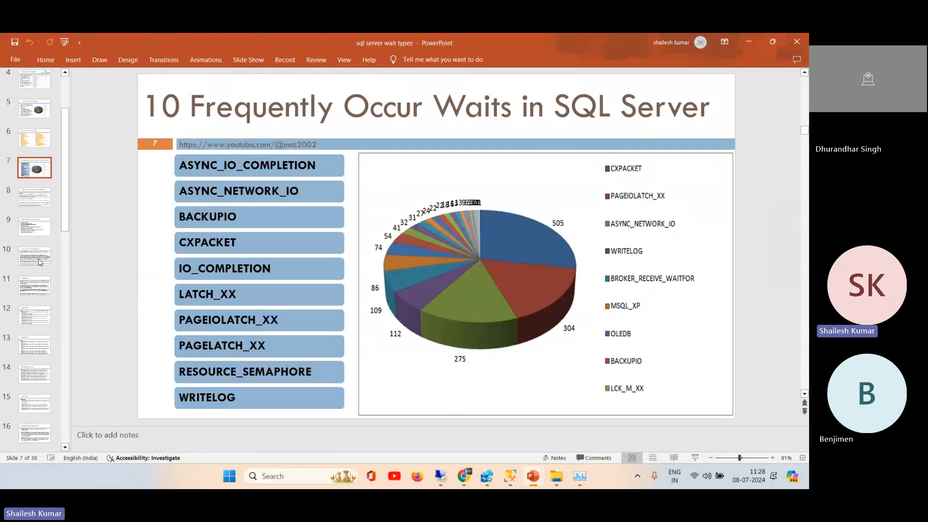
pyautogui.moveTo(67, 203); pyautogui.dragTo(67, 385)
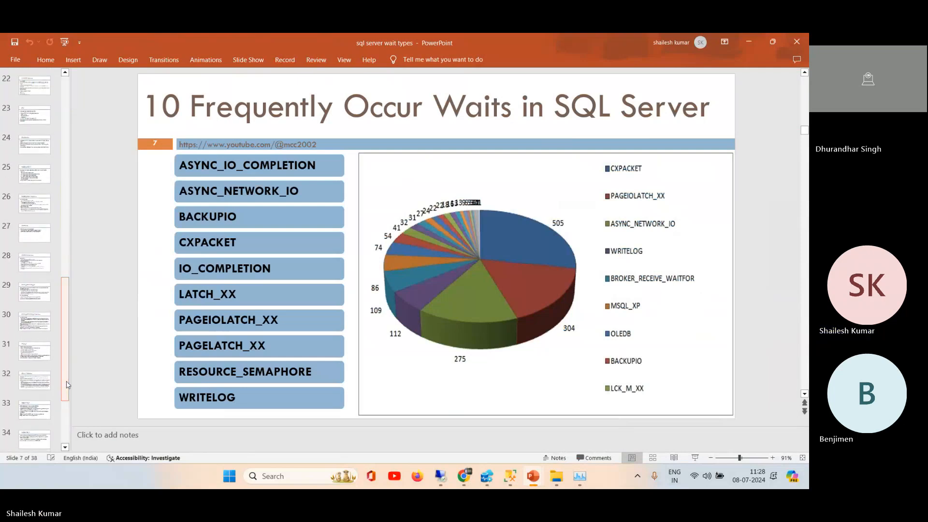
pyautogui.click(748, 41)
# Step: Highlight the three Requests DMVs in the table on slide 164 of the DP-300 presentation
pyautogui.moveTo(464, 476)
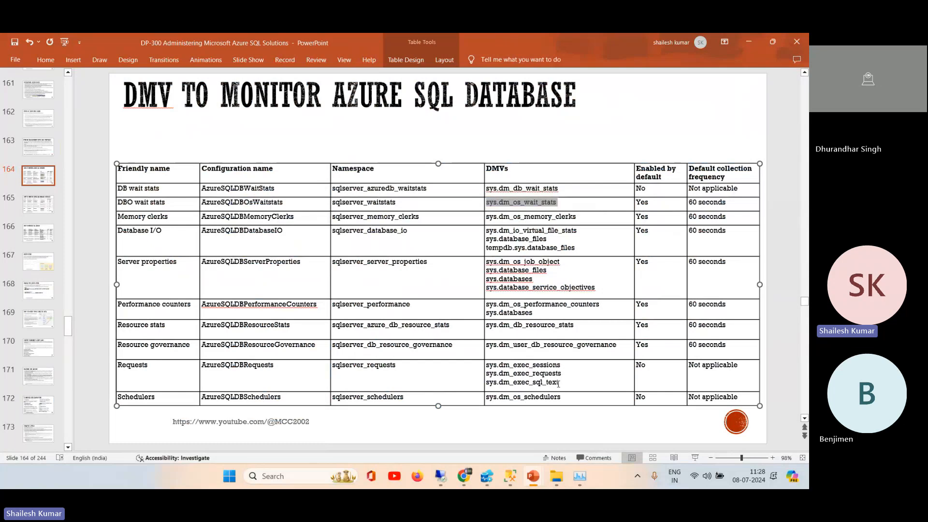
pyautogui.moveTo(559, 383); pyautogui.dragTo(486, 363)
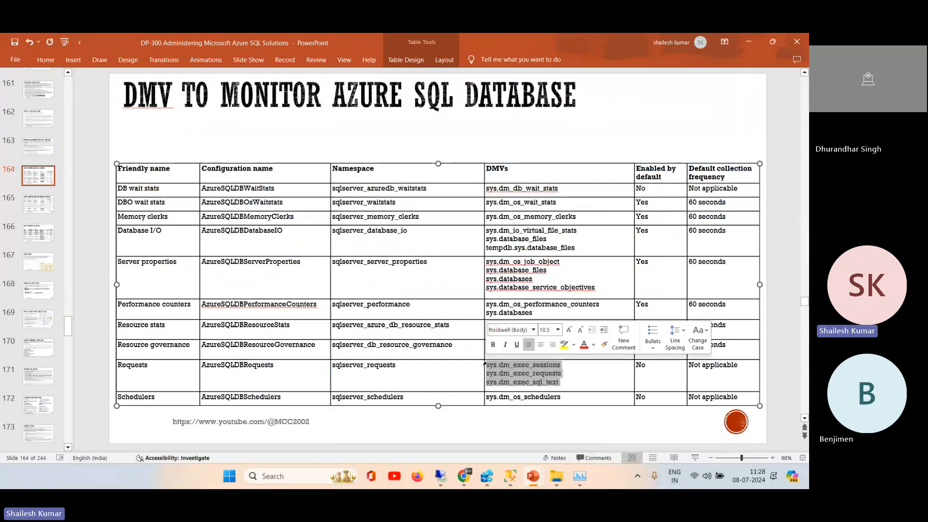
pyautogui.click(576, 385)
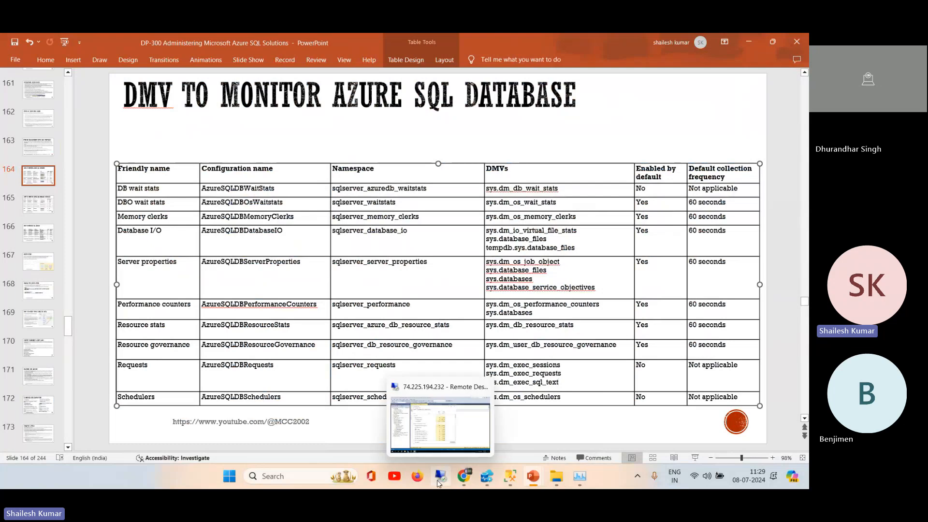
# Step: Return to SQL Server Management Studio, change the query to Select * from sys.dm_exec_requests, and run it
pyautogui.click(510, 479)
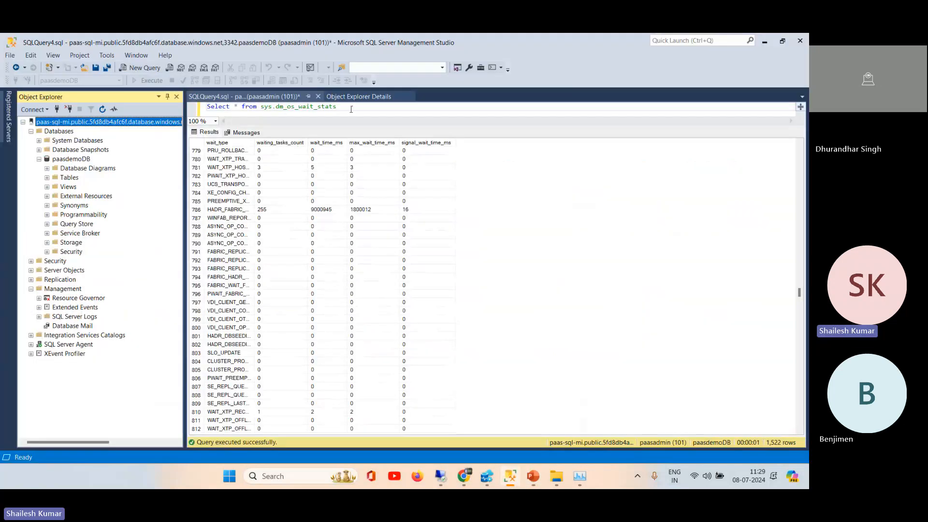
pyautogui.click(194, 111)
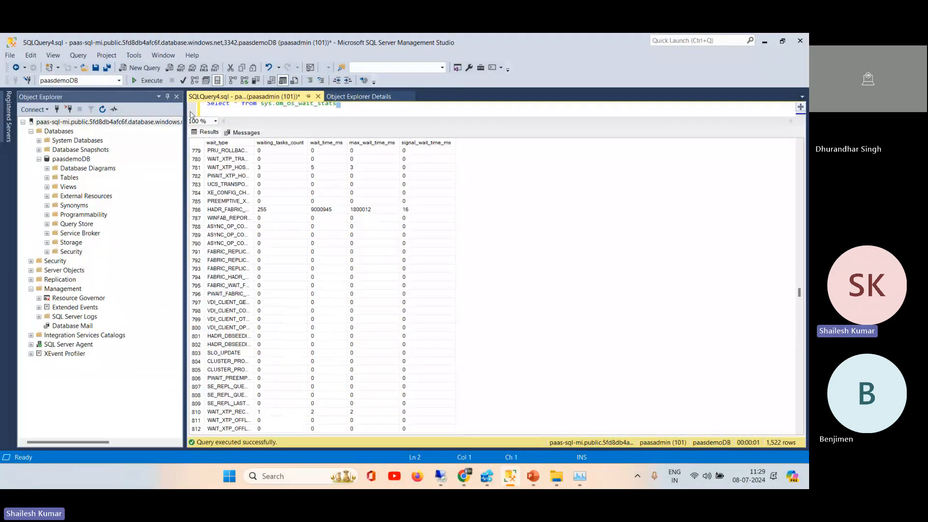
pyautogui.press('BackSpace')
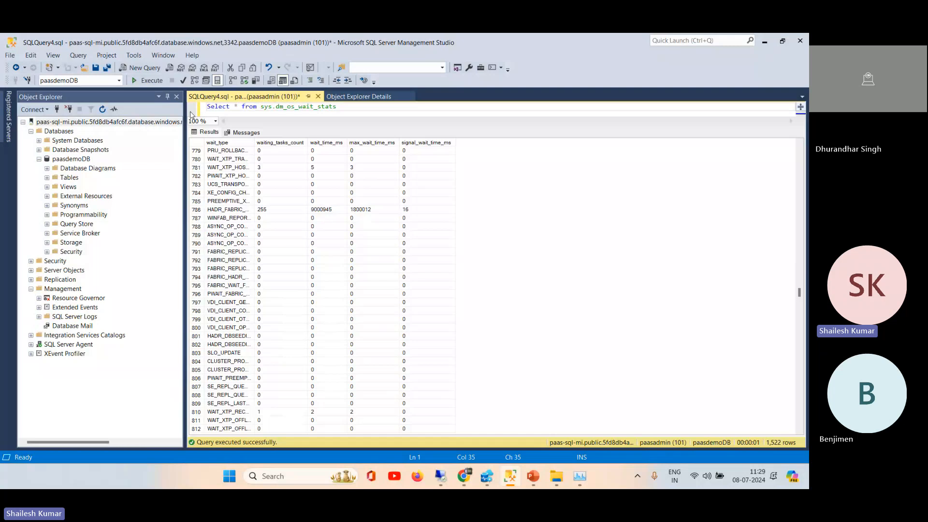
pyautogui.press('BackSpace')
pyautogui.press('BackSpace')
pyautogui.press('BackSpace')
pyautogui.press('BackSpace')
pyautogui.press('BackSpace')
pyautogui.press('BackSpace')
pyautogui.press('BackSpace')
pyautogui.press('BackSpace')
pyautogui.press('BackSpace')
pyautogui.press('BackSpace')
pyautogui.press('BackSpace')
pyautogui.press('BackSpace')
pyautogui.press('BackSpace')
pyautogui.write('exedc')
pyautogui.press('BackSpace')
pyautogui.press('BackSpace')
pyautogui.write('c_requ')
pyautogui.press('BackSpace')
pyautogui.write('ests')
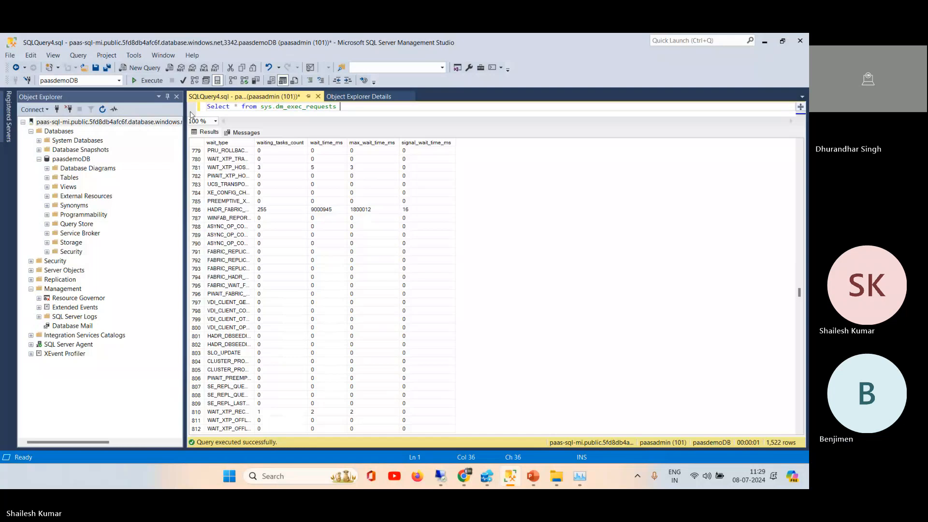
pyautogui.click(151, 81)
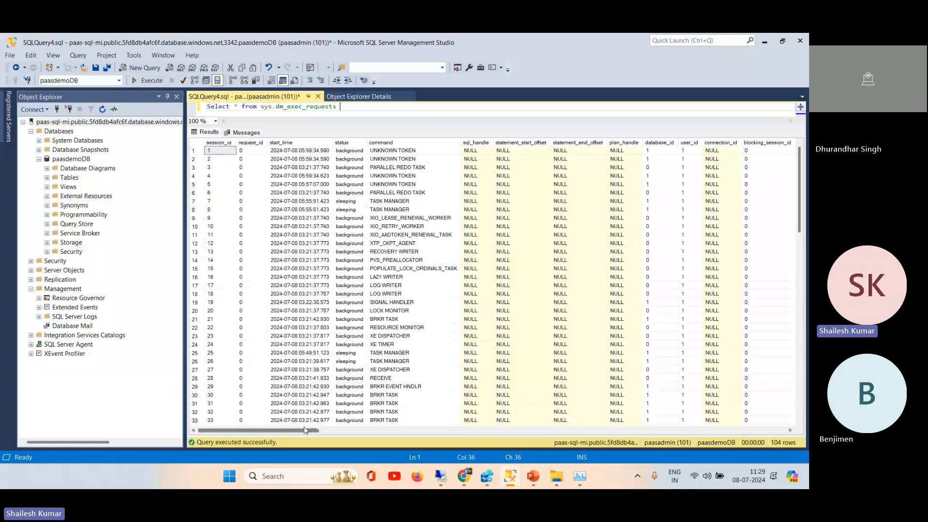
# Step: Copy the sys.dm_exec_requests query into the remote server's SQLQuery2 editor, closing Task Manager and replacing the existing statements
pyautogui.click(236, 106)
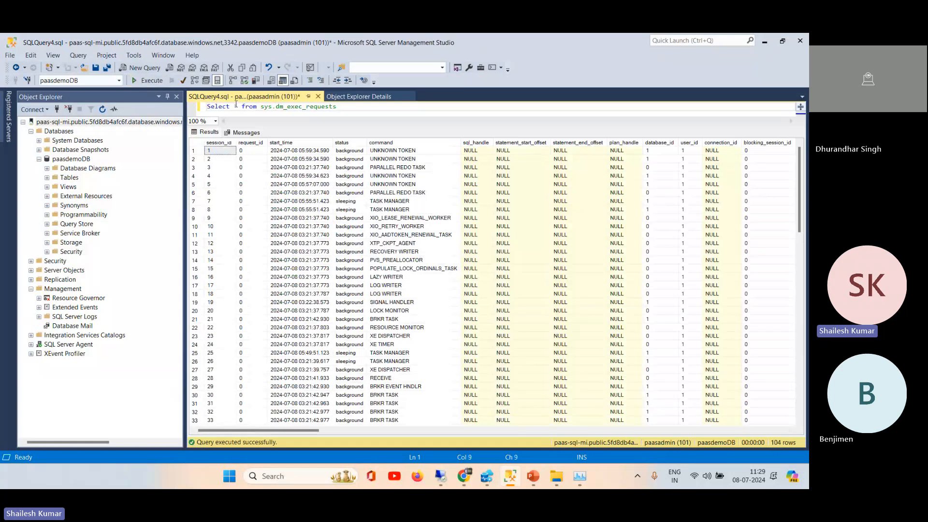
pyautogui.doubleClick(334, 107)
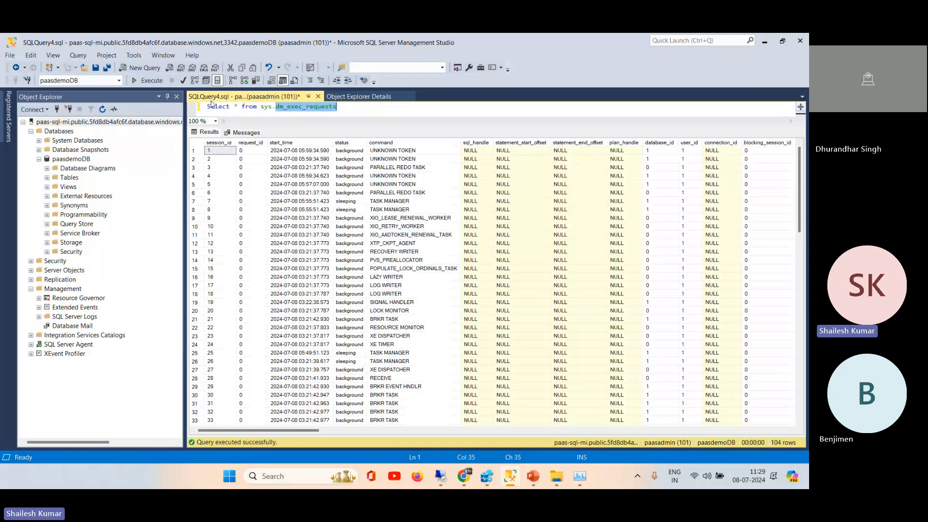
pyautogui.moveTo(342, 106); pyautogui.dragTo(180, 107)
pyautogui.hotkey('ctrl', 'c')
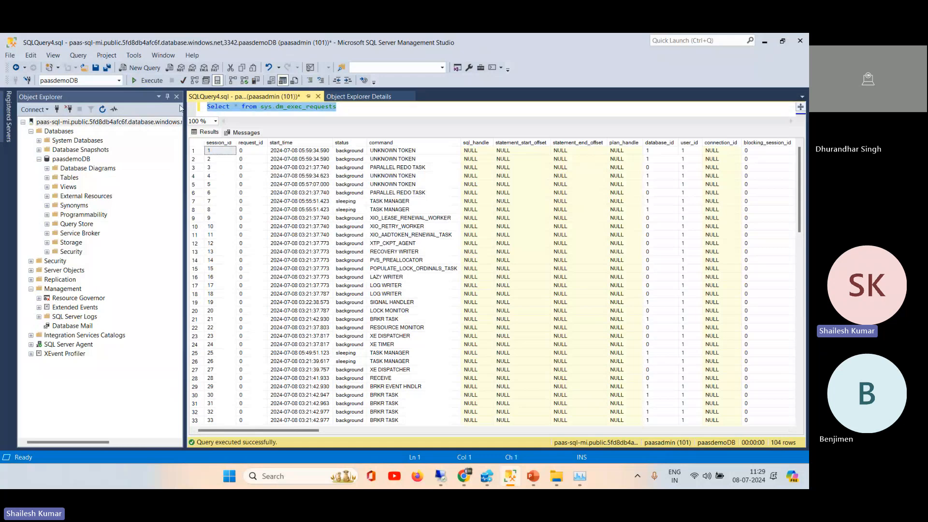
pyautogui.click(435, 477)
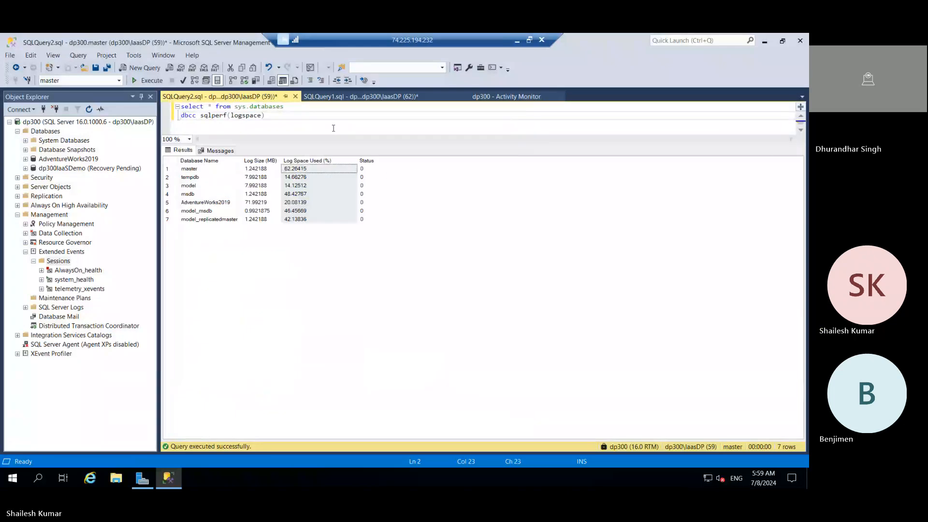
pyautogui.hotkey('ctrl', 'a')
pyautogui.hotkey('ctrl', 'v')
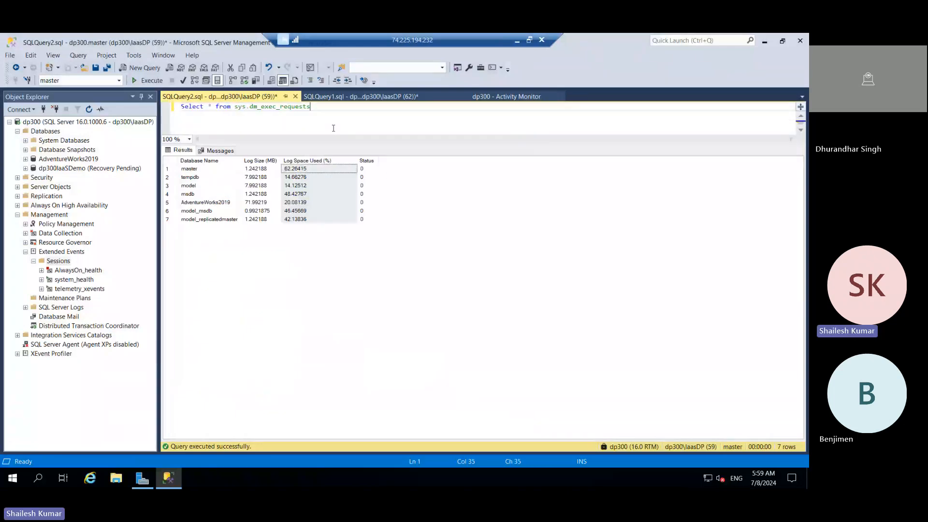
# Step: Replace the asterisk in the sys.dm_exec_requests query with the session_id and command columns
pyautogui.doubleClick(211, 107)
pyautogui.write('se')
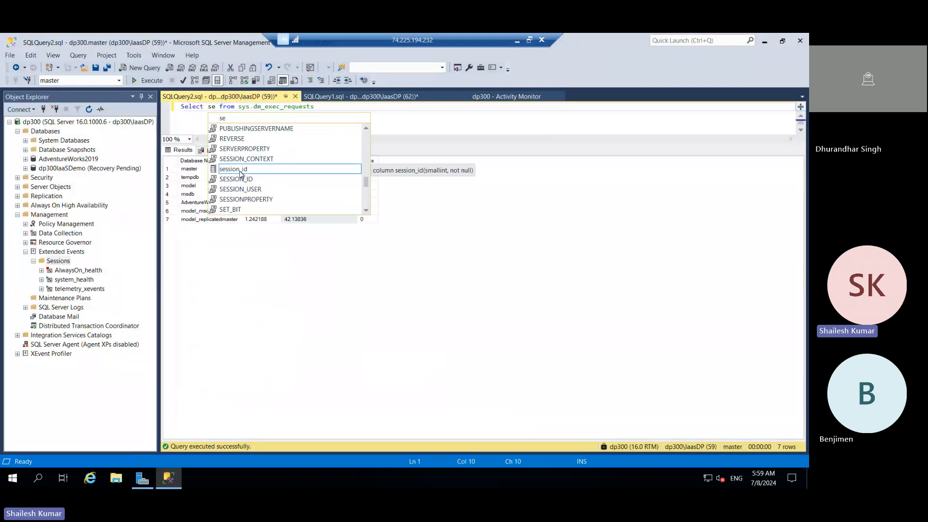
pyautogui.doubleClick(241, 171)
pyautogui.write(', ba')
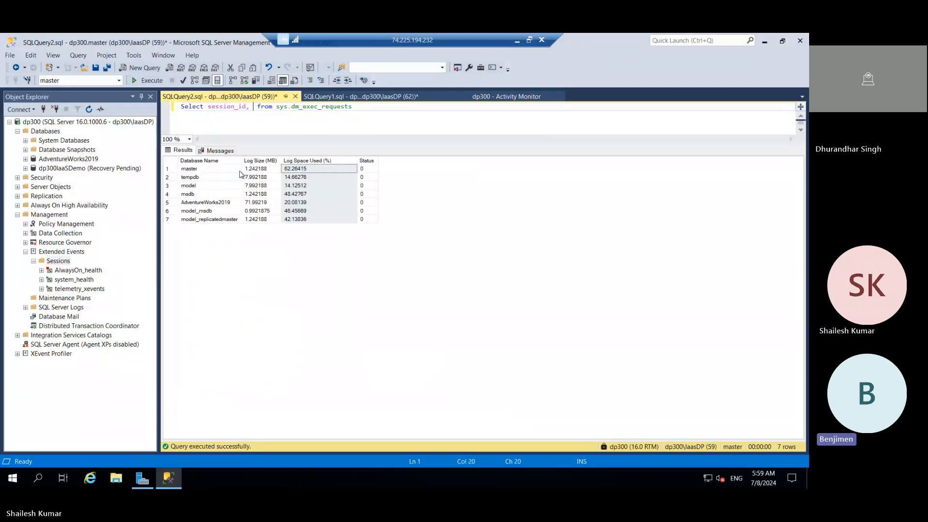
pyautogui.write('c')
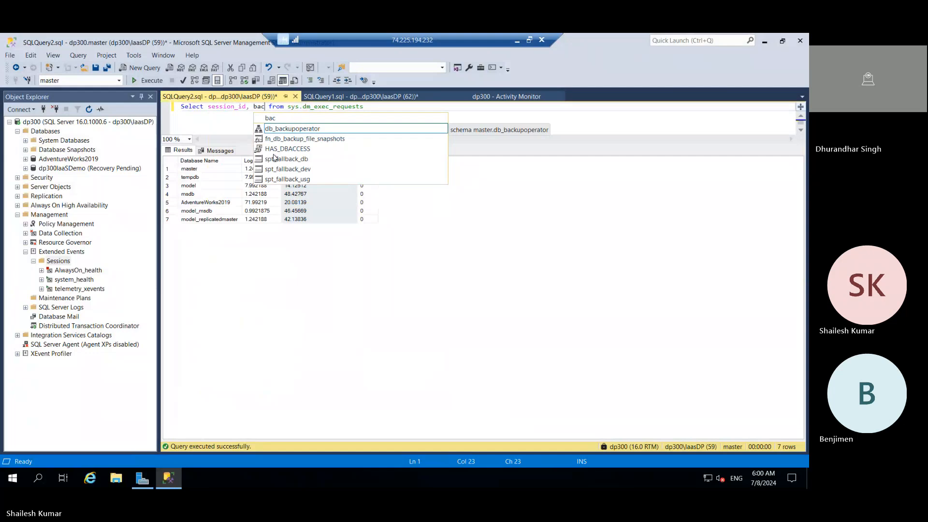
pyautogui.press('BackSpace')
pyautogui.press('BackSpace')
pyautogui.press('BackSpace')
pyautogui.write('c')
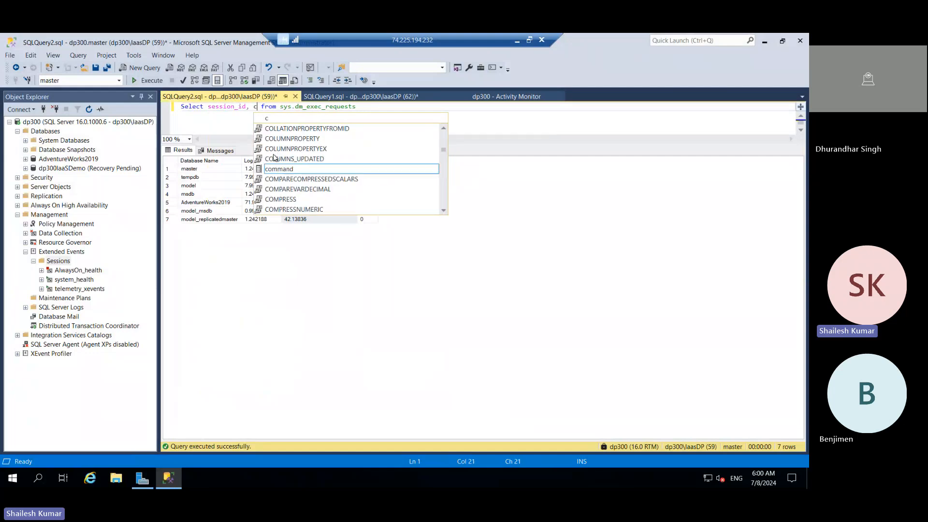
pyautogui.scroll(-1, 275, 158)
pyautogui.doubleClick(287, 128)
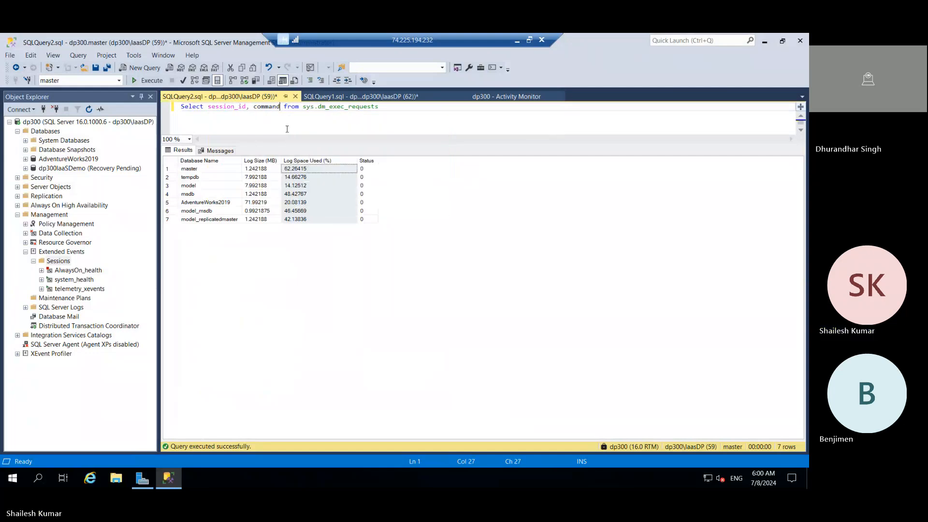
# Step: Add the total_elapsed_time and percent_complete columns to the query's select list
pyautogui.write(', el')
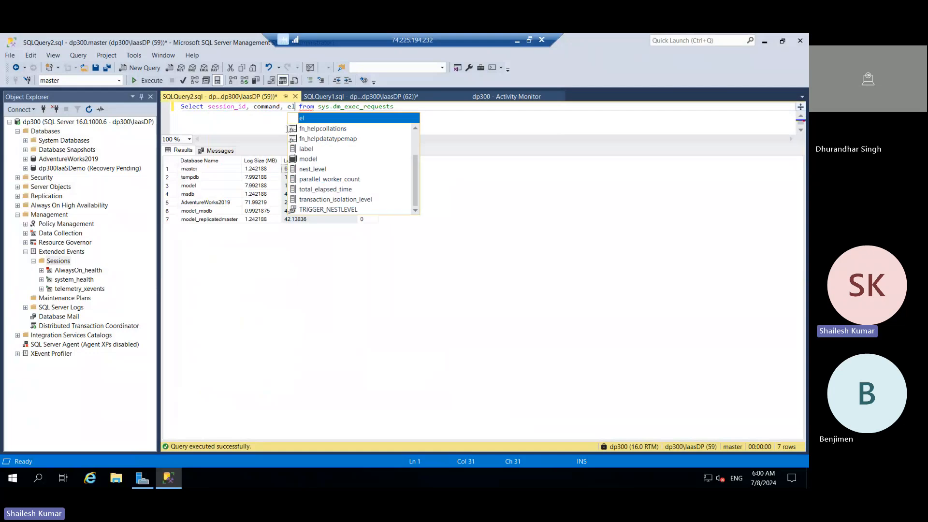
pyautogui.write('pa')
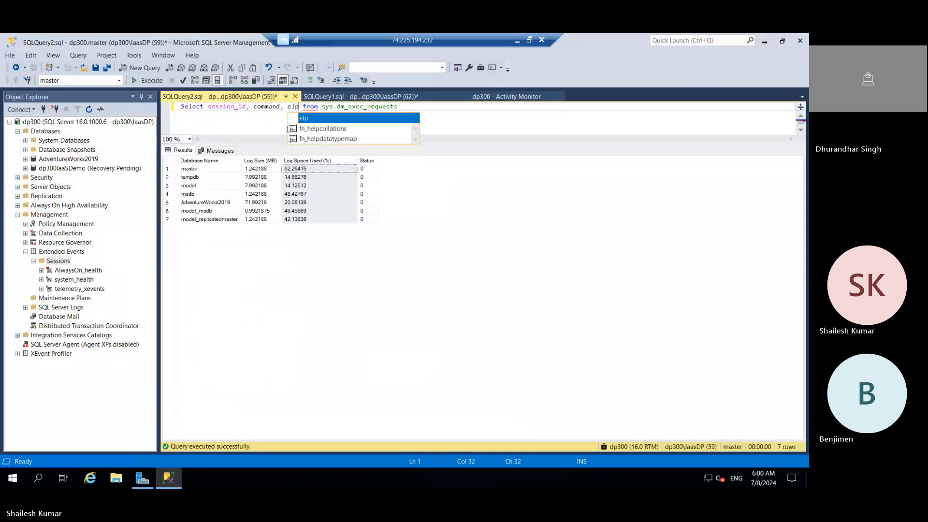
pyautogui.press('BackSpace')
pyautogui.press('BackSpace')
pyautogui.write('aps')
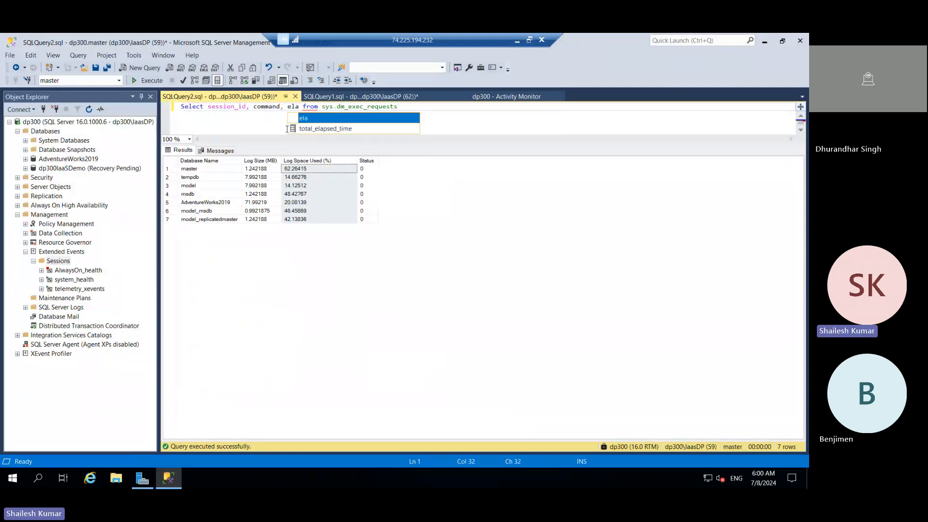
pyautogui.click(332, 129)
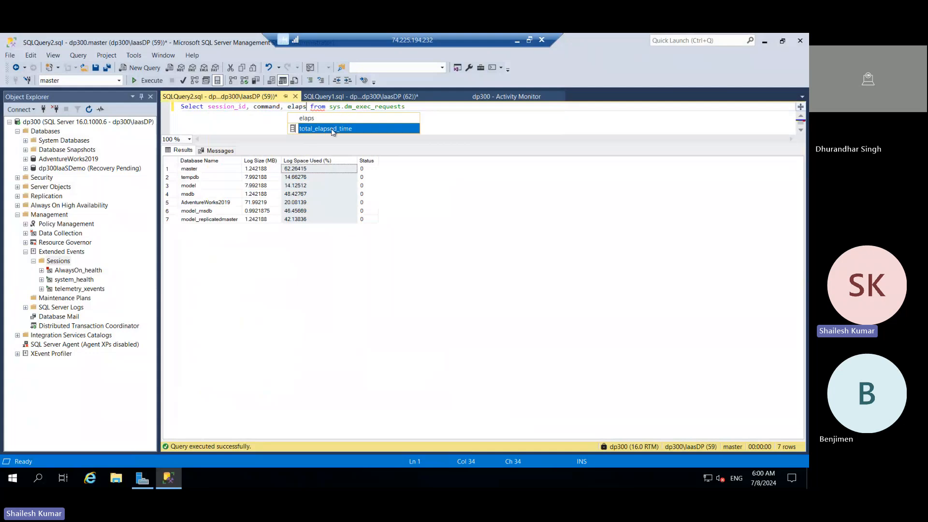
pyautogui.doubleClick(332, 128)
pyautogui.write(', pe')
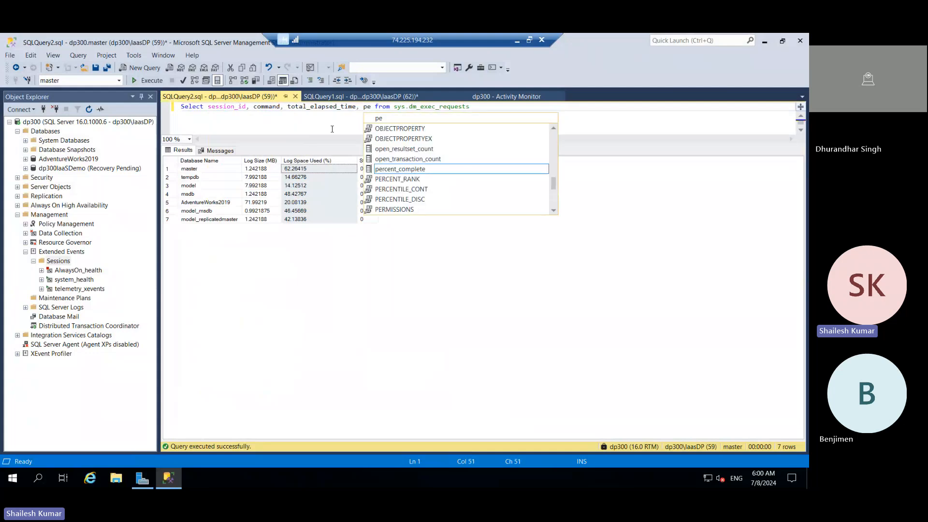
pyautogui.doubleClick(400, 170)
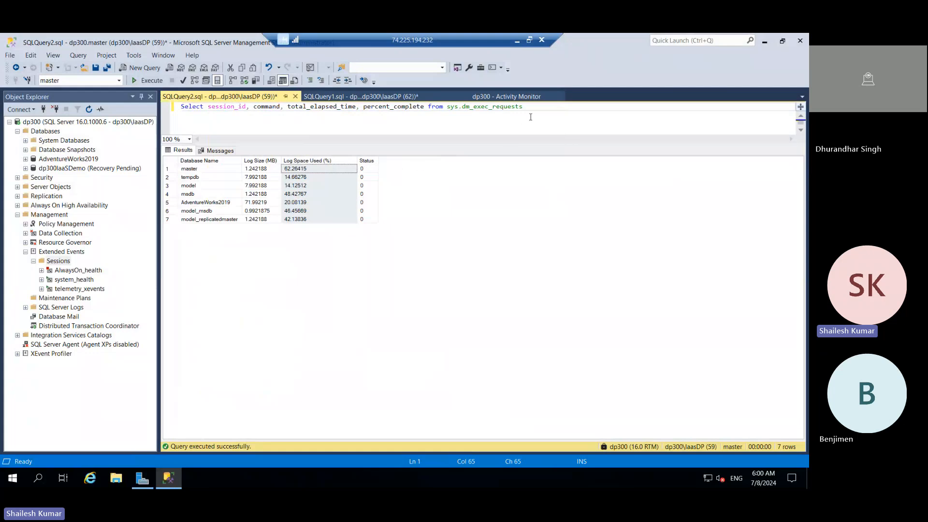
# Step: Run the four-column sys.dm_exec_requests query and enlarge the results area
pyautogui.moveTo(531, 106); pyautogui.dragTo(171, 105)
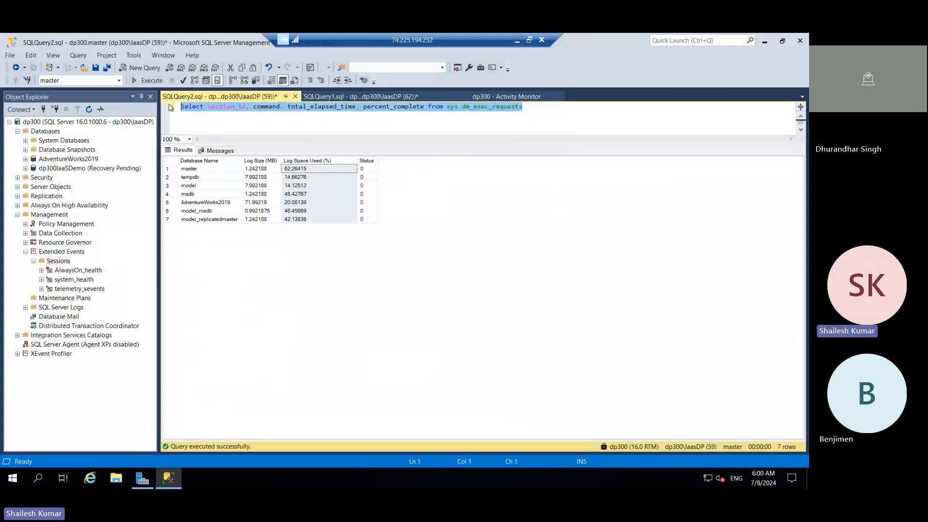
pyautogui.click(147, 82)
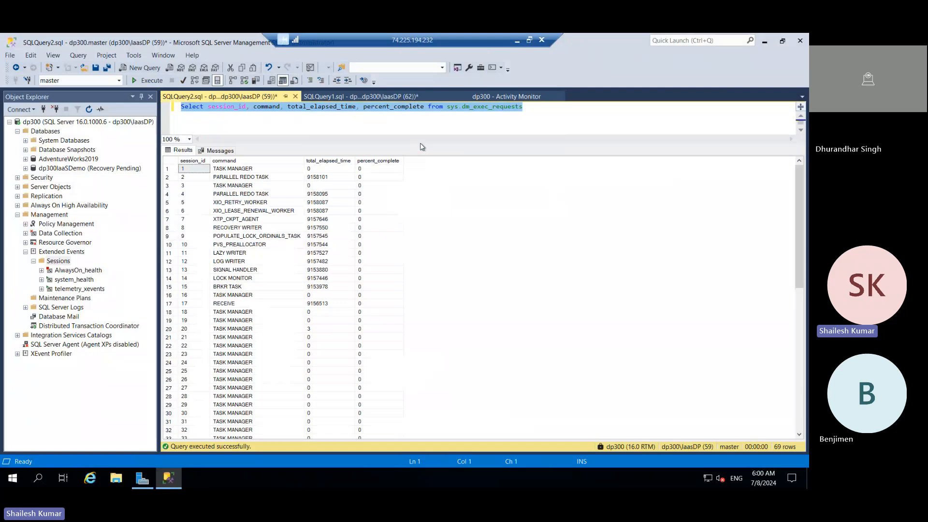
pyautogui.moveTo(422, 145); pyautogui.dragTo(454, 119)
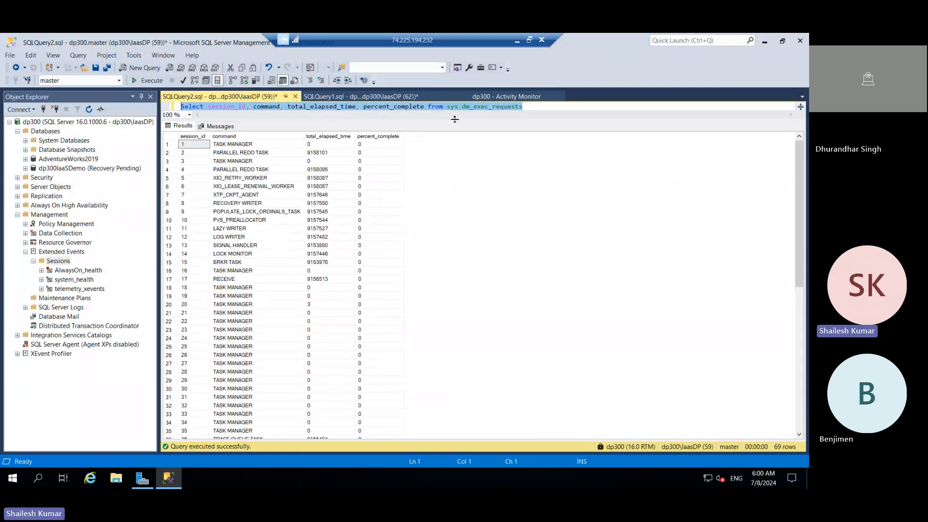
# Step: Append where not in (TASK MANAGER) to the query, taking the value from the results' command column
pyautogui.click(235, 288)
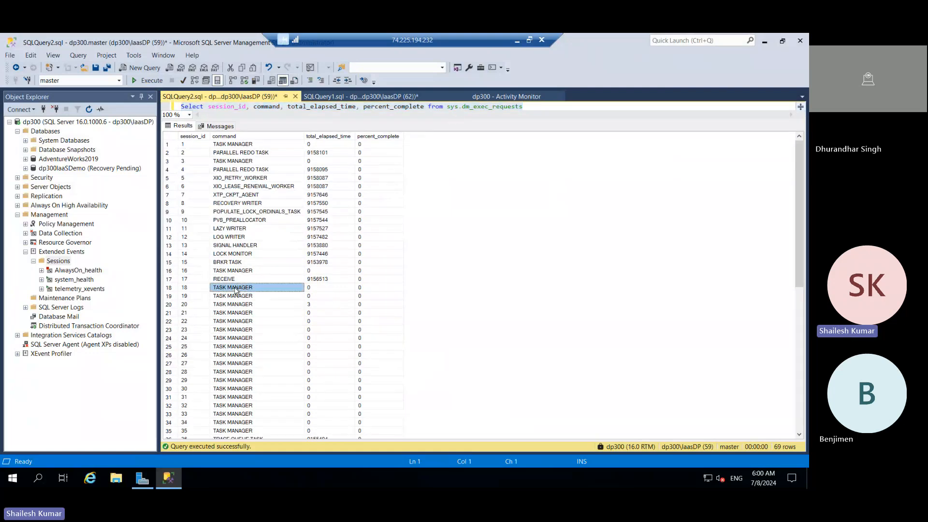
pyautogui.click(537, 106)
pyautogui.write('where')
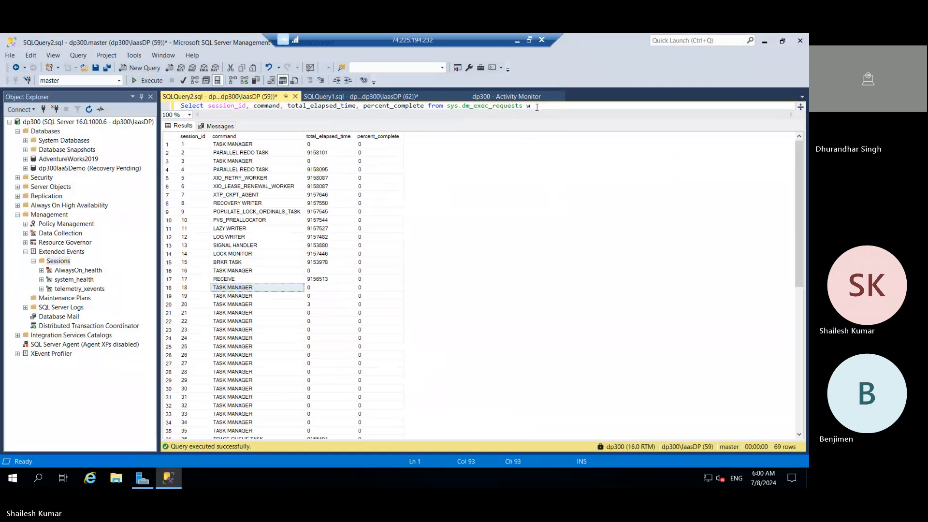
pyautogui.press('BackSpace')
pyautogui.press('BackSpace')
pyautogui.press('BackSpace')
pyautogui.press('BackSpace')
pyautogui.write('here not in (')
pyautogui.write('TASK MANAGER')
pyautogui.write(')')
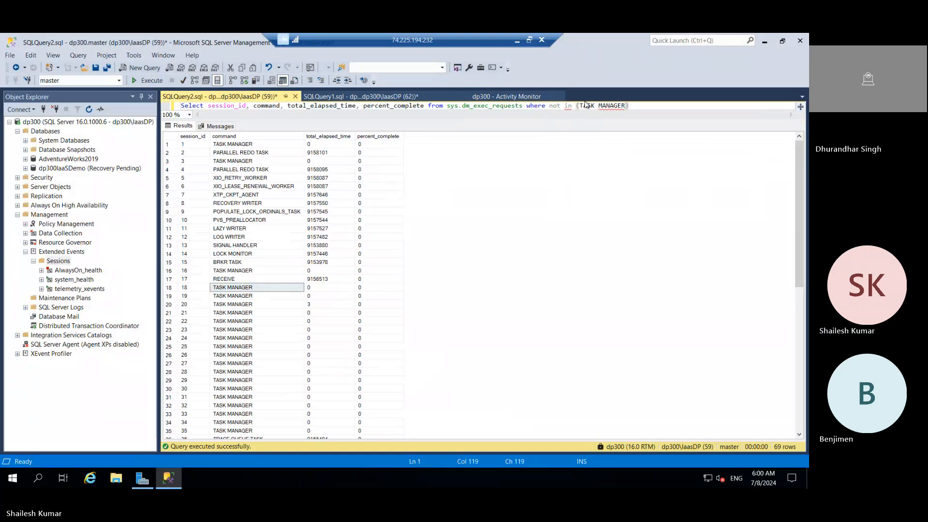
# Step: Enclose TASK MANAGER in single quotes inside the filter's parentheses
pyautogui.click(578, 105)
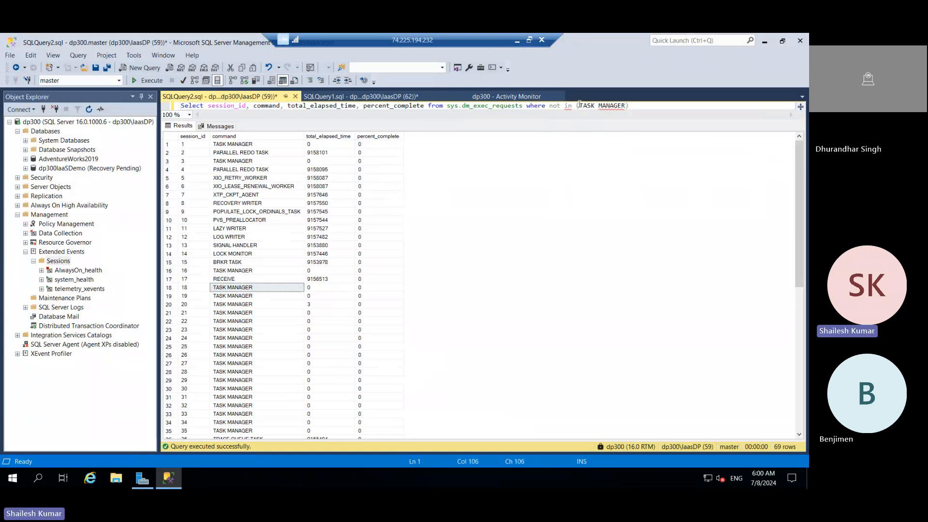
pyautogui.write("'")
pyautogui.click(630, 105)
pyautogui.write("'")
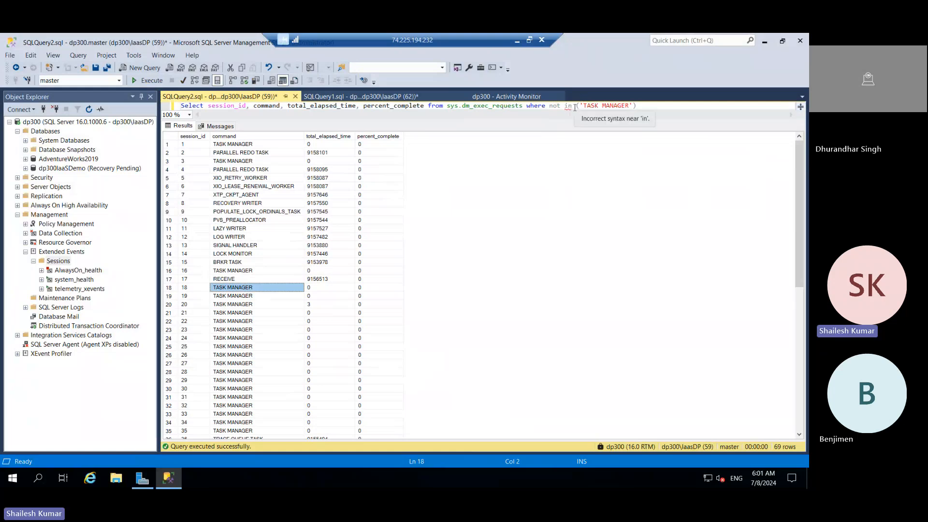
# Step: Correct the filter to where command not in ('TASK MANAGER') and run the query
pyautogui.moveTo(574, 106); pyautogui.dragTo(550, 106)
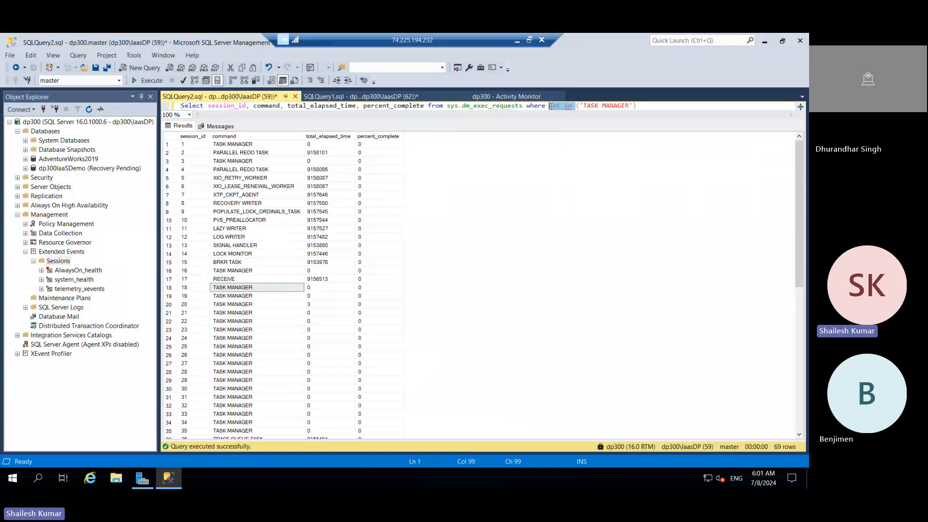
pyautogui.click(571, 106)
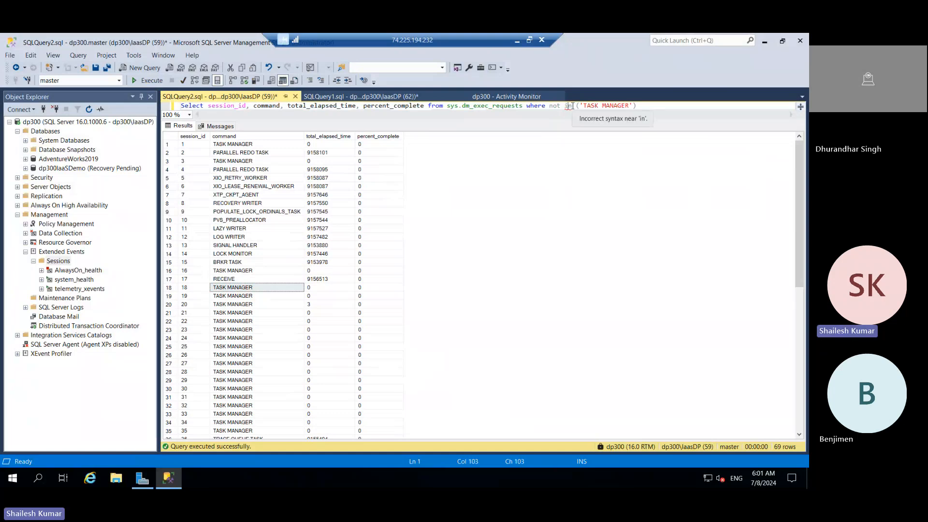
pyautogui.moveTo(574, 106); pyautogui.dragTo(546, 106)
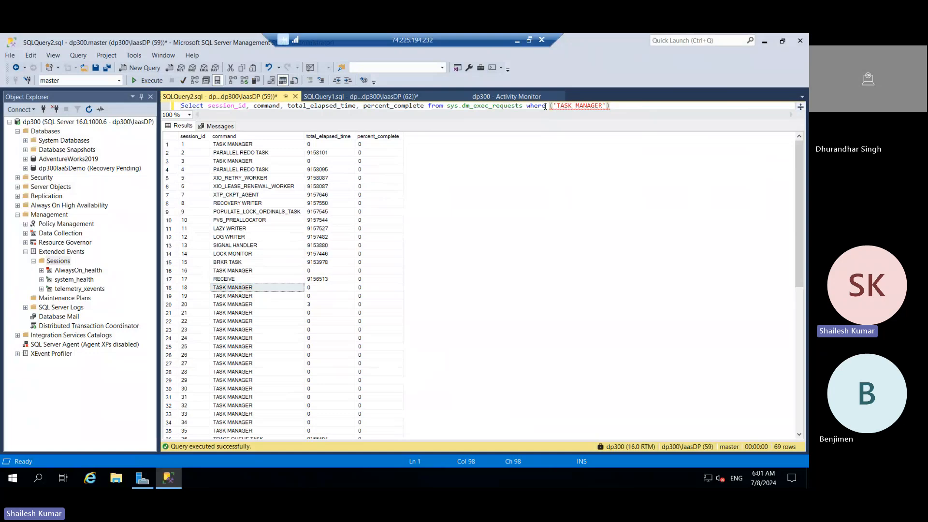
pyautogui.write('commnac')
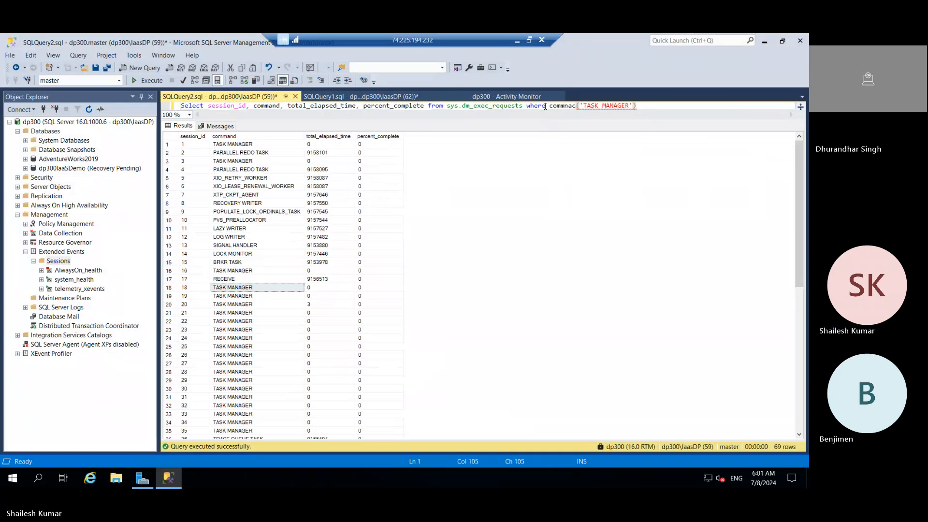
pyautogui.press('BackSpace')
pyautogui.press('BackSpace')
pyautogui.press('BackSpace')
pyautogui.write('and not in')
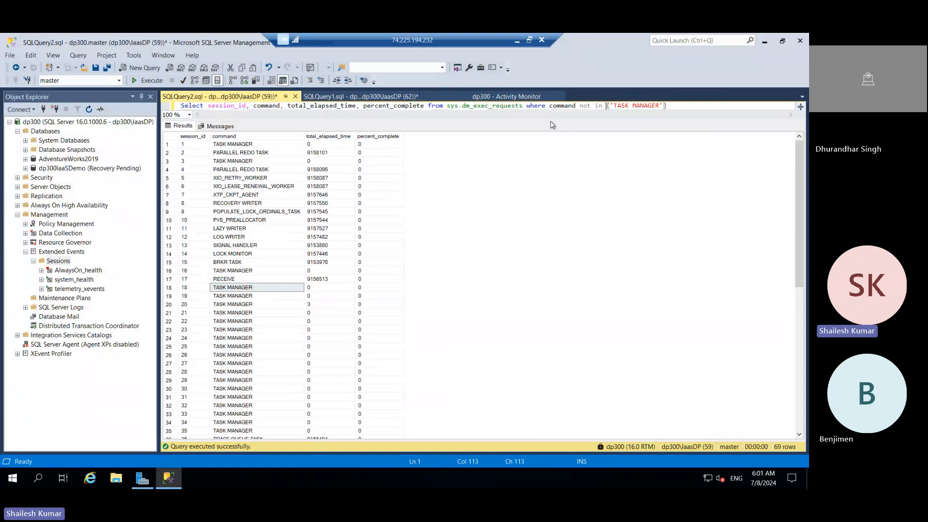
pyautogui.click(157, 83)
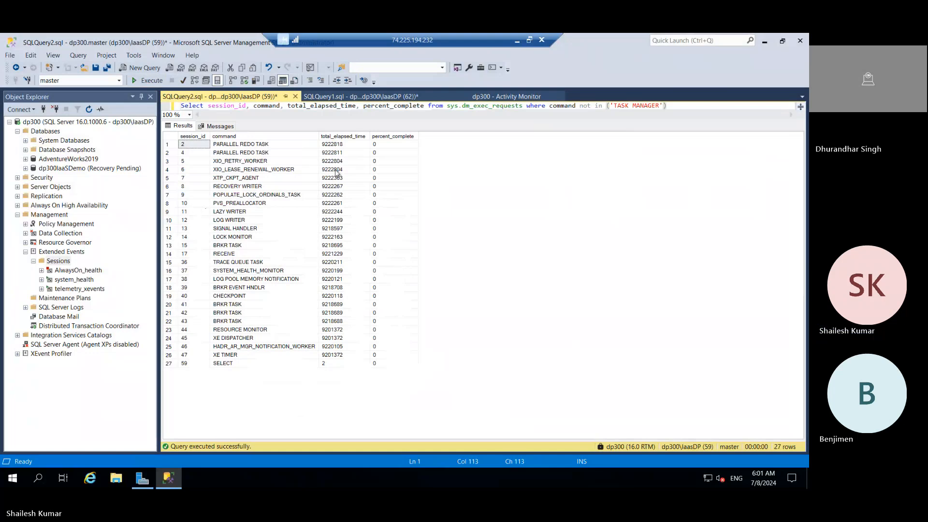
# Step: Enlarge the query editor area and highlight the dm_exec_requests name in the statement
pyautogui.moveTo(401, 120); pyautogui.dragTo(400, 175)
pyautogui.doubleClick(495, 107)
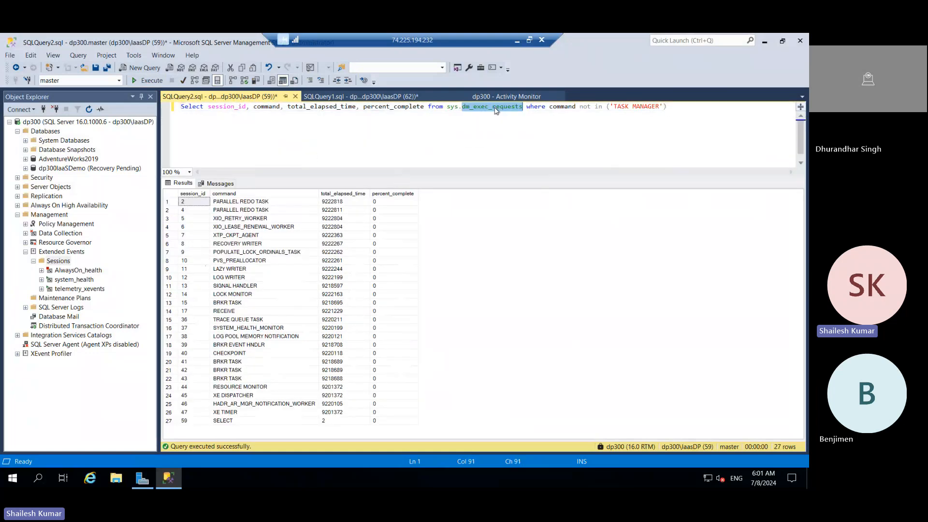
pyautogui.click(541, 231)
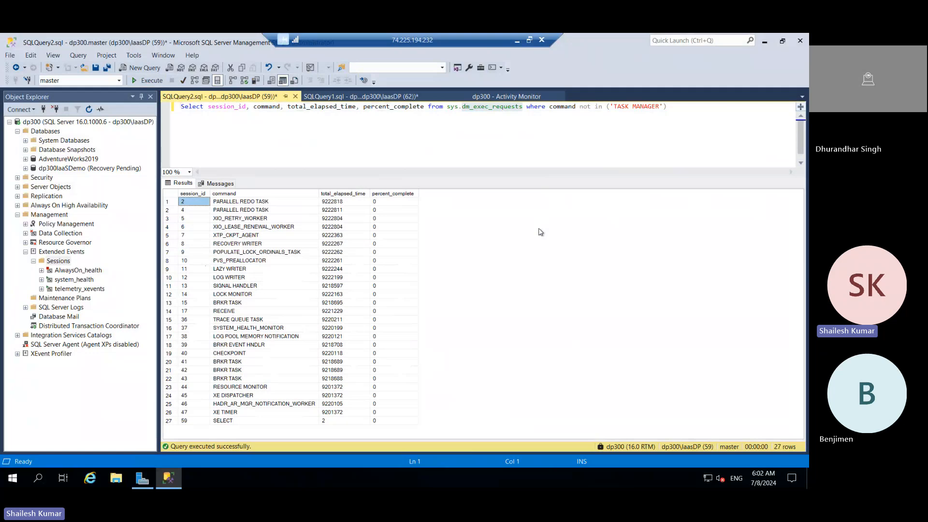
pyautogui.click(533, 139)
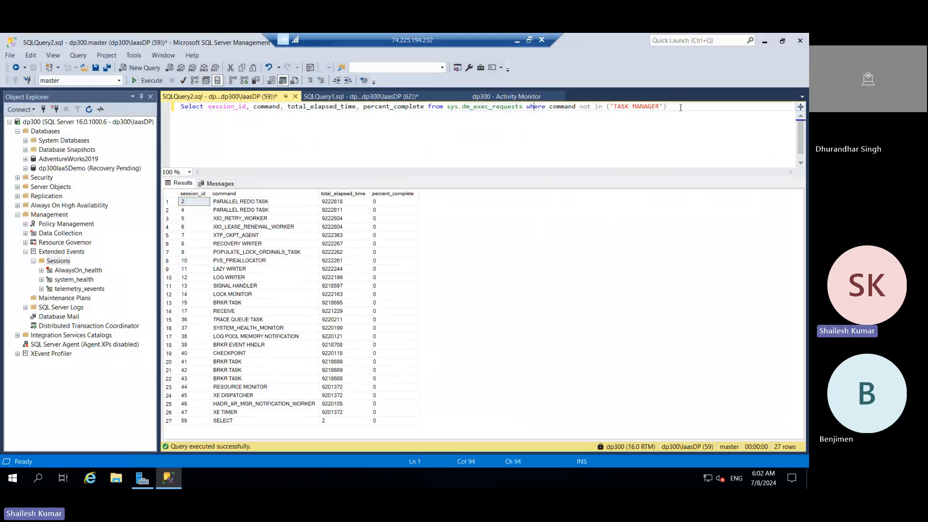
# Step: Display the estimated execution plan for the whole filtered query and enlarge the plan area
pyautogui.moveTo(679, 106); pyautogui.dragTo(167, 130)
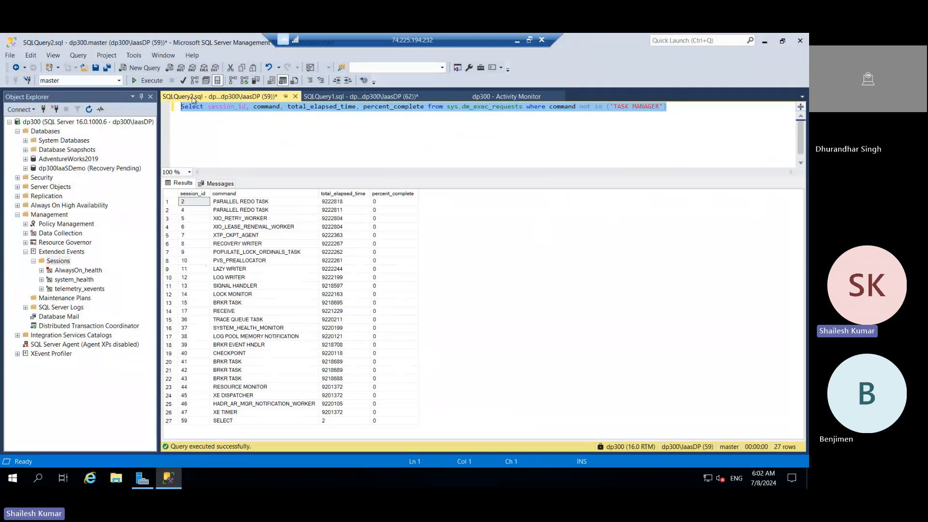
pyautogui.click(193, 82)
pyautogui.click(193, 82)
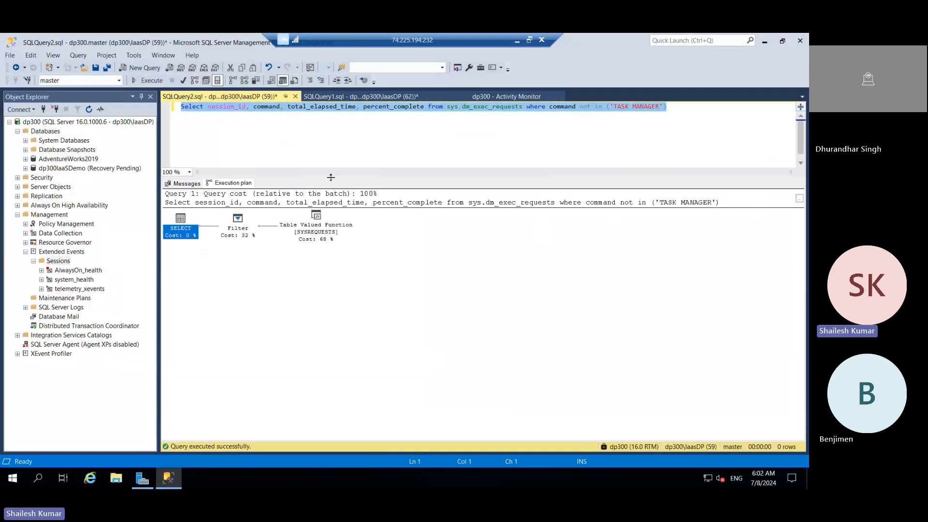
pyautogui.moveTo(331, 177); pyautogui.dragTo(331, 134)
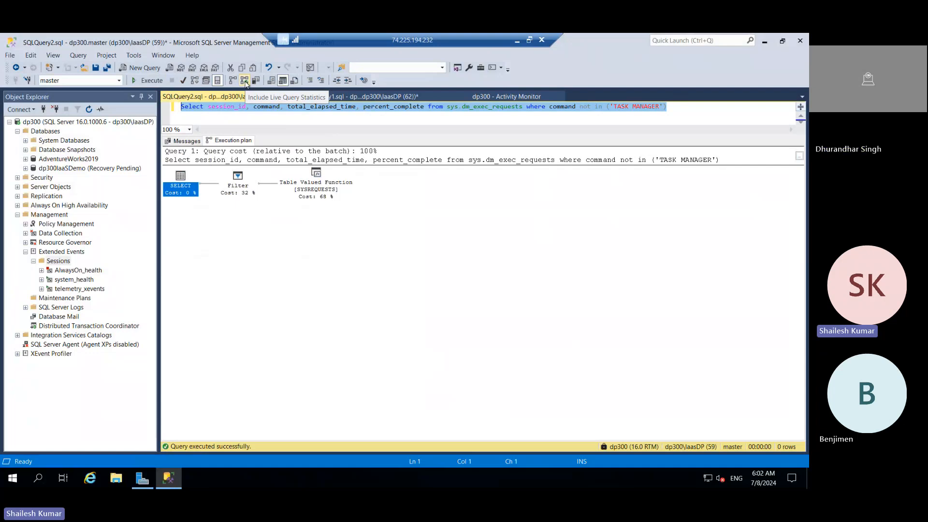
# Step: Run the query with live query statistics included and select the Table Valued Function [SYSREQUESTS] operator
pyautogui.click(158, 83)
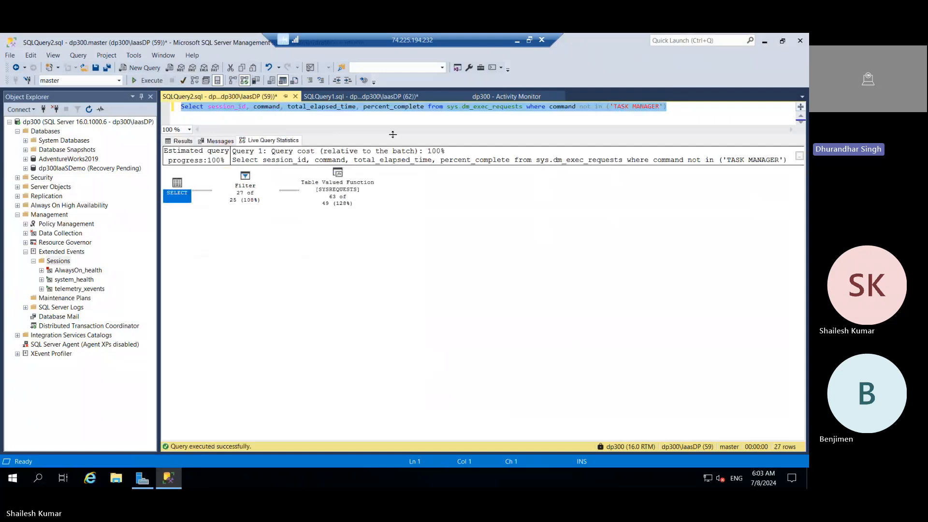
pyautogui.moveTo(392, 134); pyautogui.dragTo(392, 192)
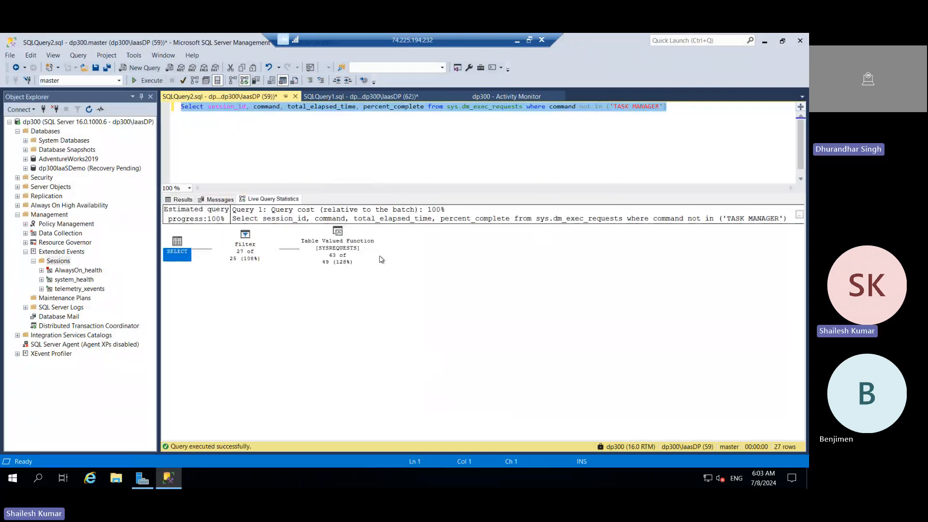
pyautogui.click(338, 265)
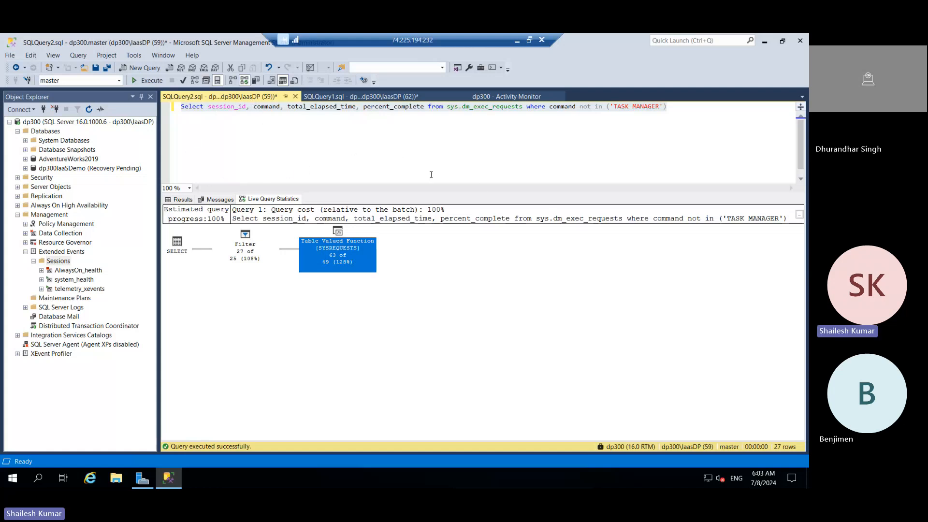
# Step: Minimize the remote server session to return to the local SQL Server Management Studio
pyautogui.click(517, 43)
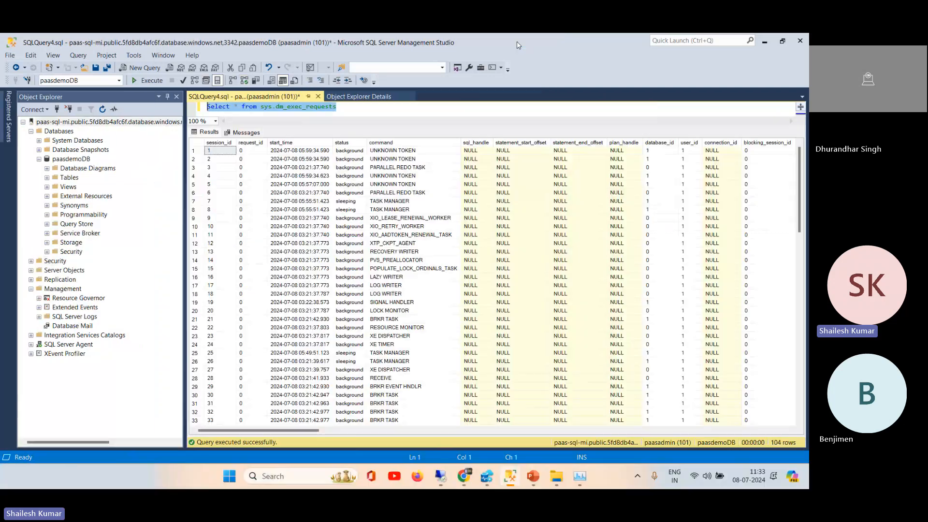
# Step: Switch to the Chrome browser and open the Explore Query Performance Insight training unit at its resource-consuming queries illustration
pyautogui.click(463, 478)
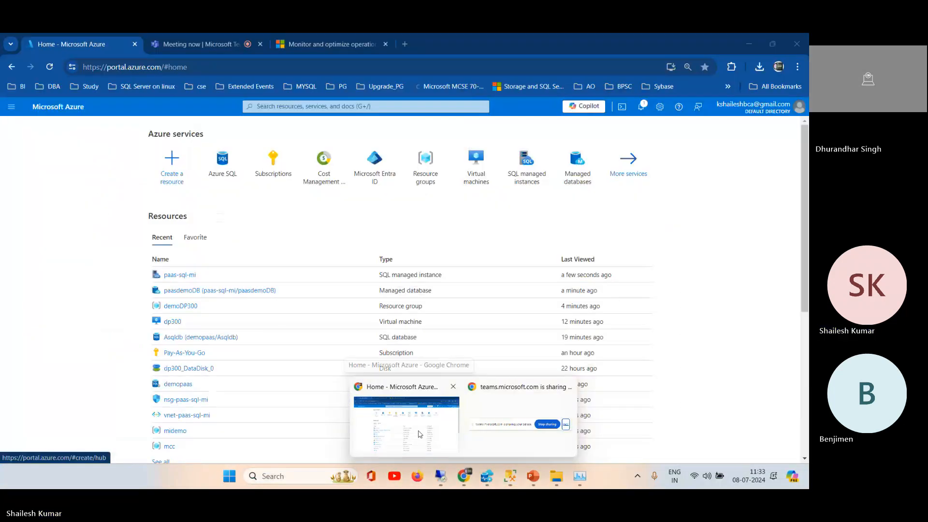
pyautogui.click(420, 434)
pyautogui.click(317, 44)
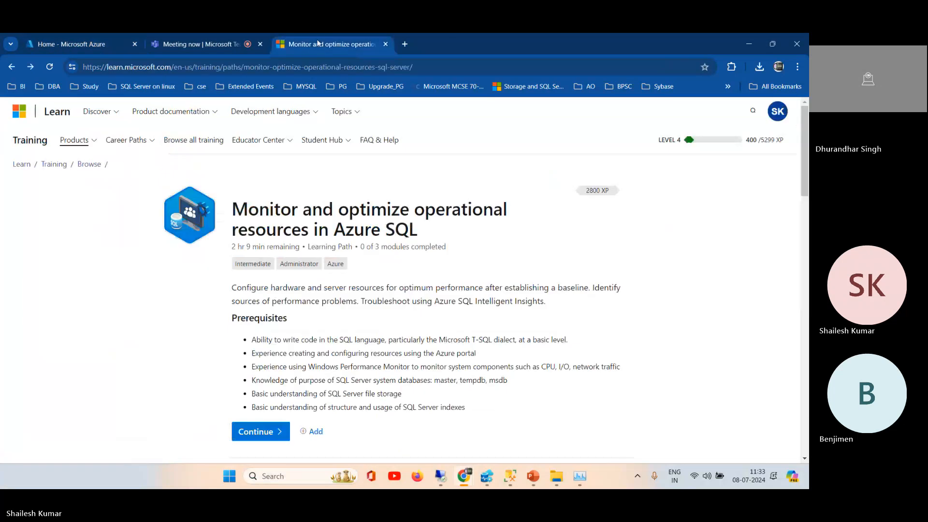
pyautogui.moveTo(802, 182); pyautogui.dragTo(805, 332)
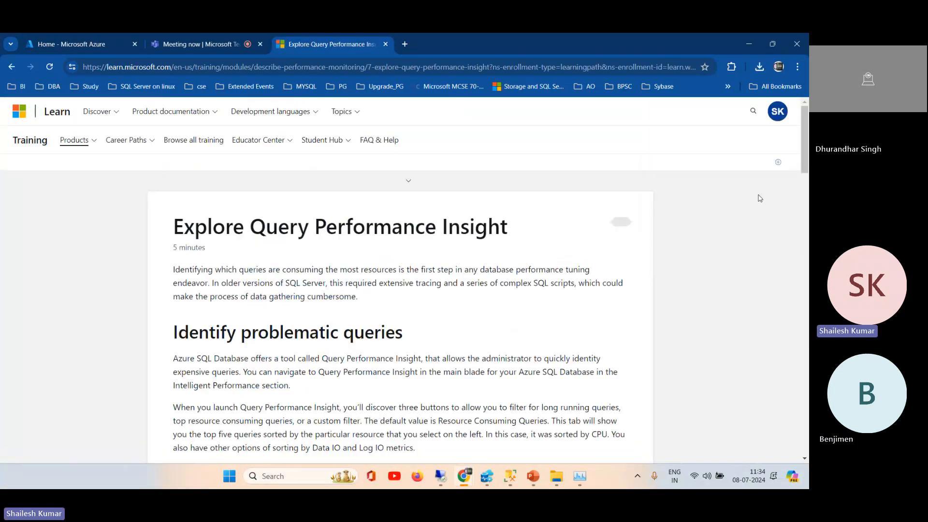
pyautogui.moveTo(805, 145); pyautogui.dragTo(797, 198)
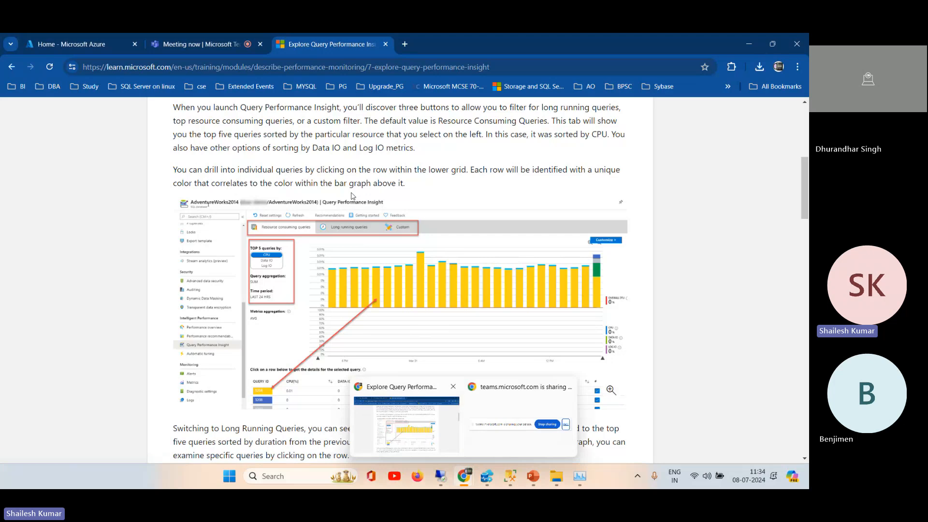
# Step: Open the dp300 virtual machine in the Azure portal and expand its Operations section to view the operations and monitoring options
pyautogui.moveTo(76, 42)
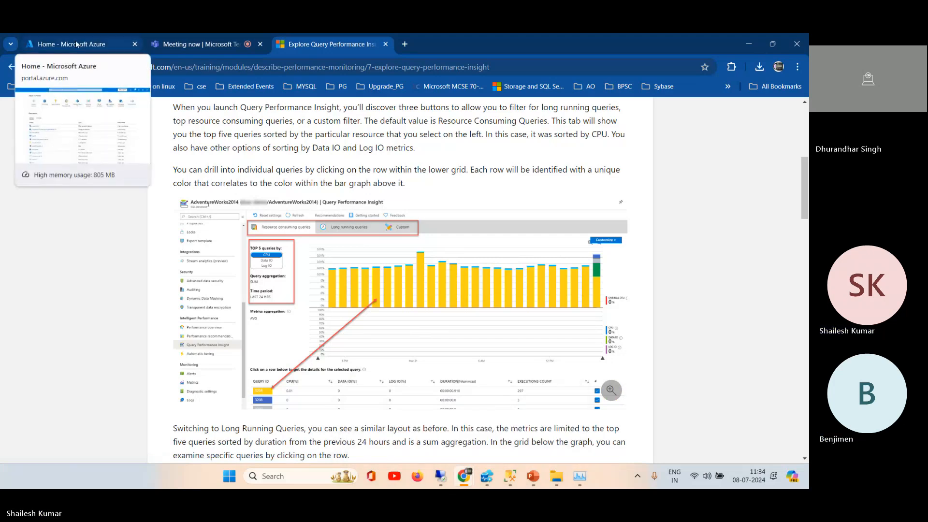
pyautogui.click(76, 43)
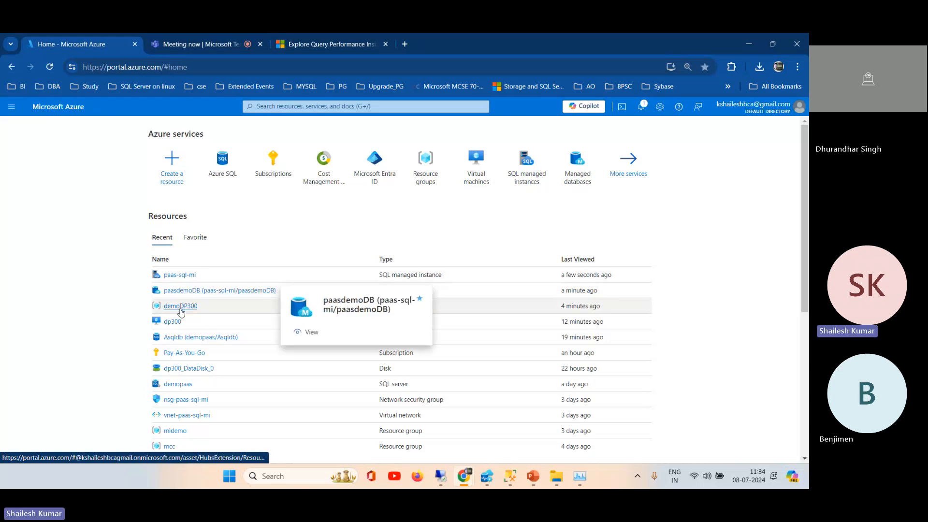
pyautogui.click(173, 322)
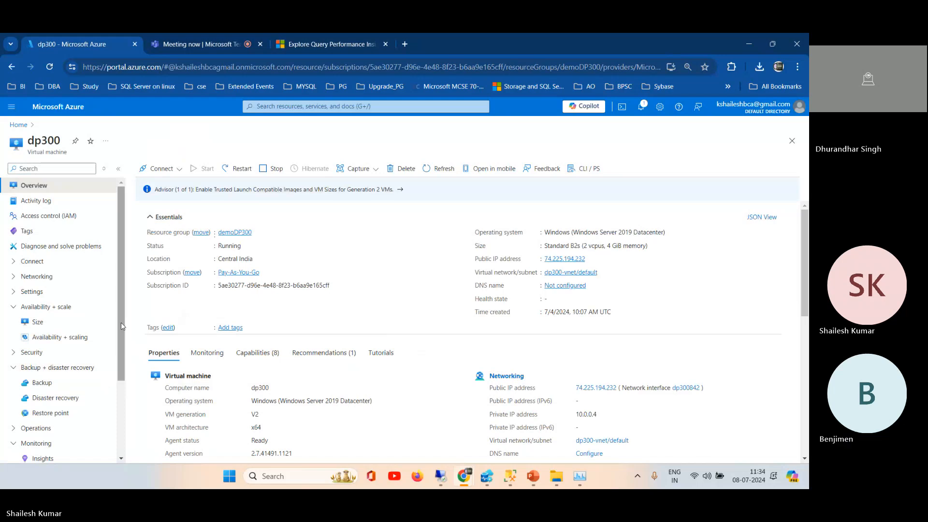
pyautogui.moveTo(121, 310); pyautogui.dragTo(121, 412)
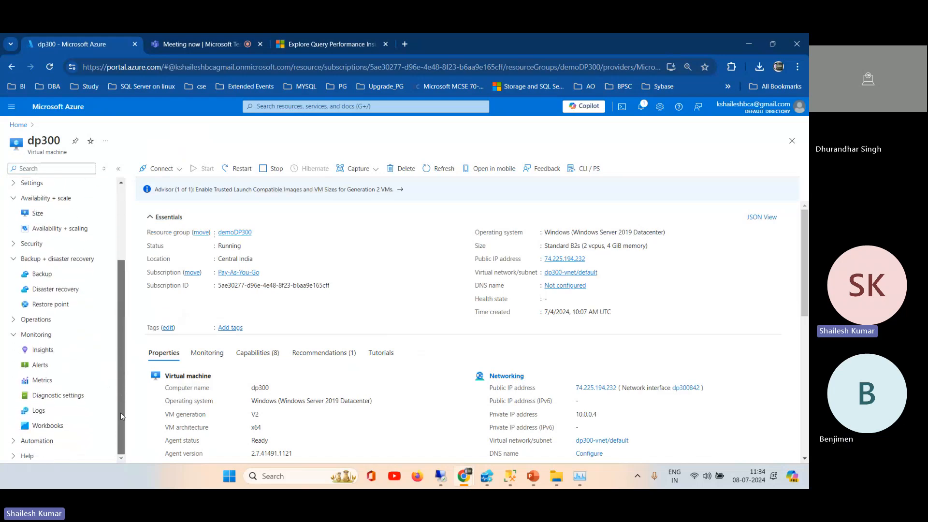
pyautogui.click(14, 321)
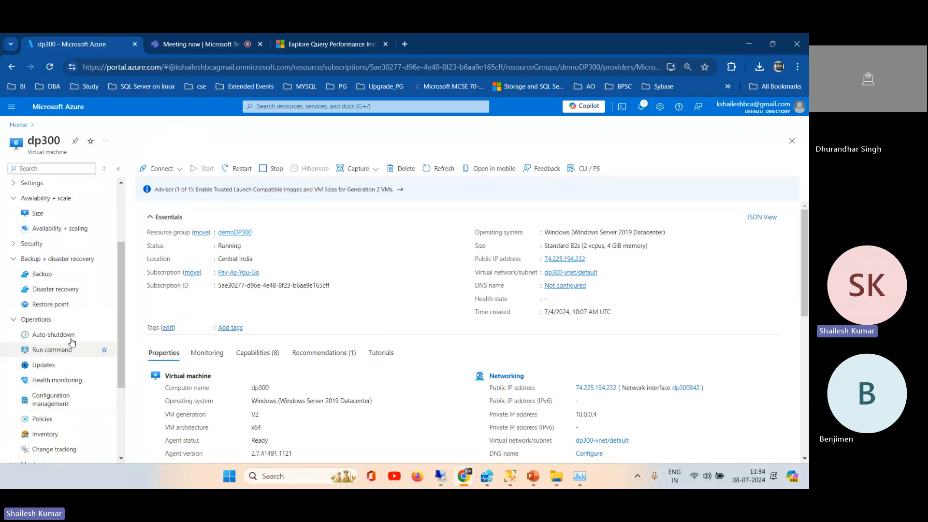
pyautogui.moveTo(120, 312); pyautogui.dragTo(118, 369)
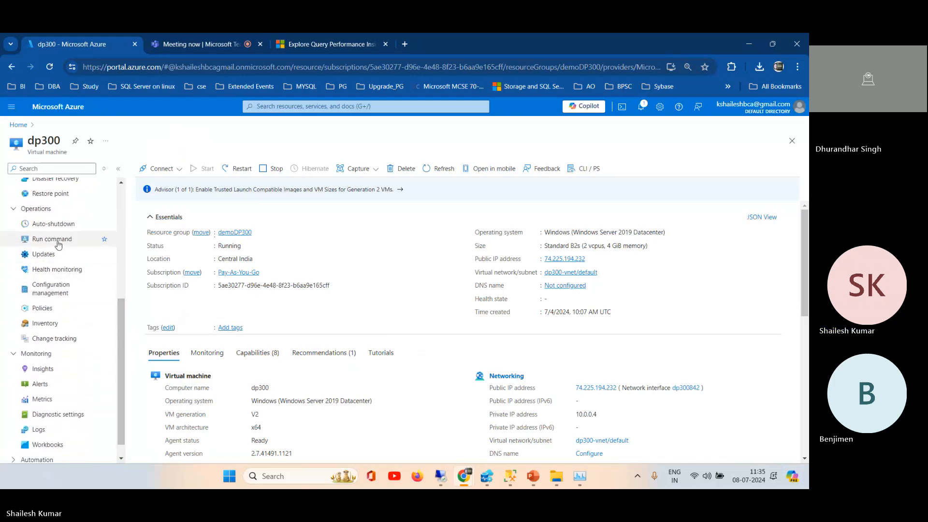
pyautogui.moveTo(122, 314); pyautogui.dragTo(121, 354)
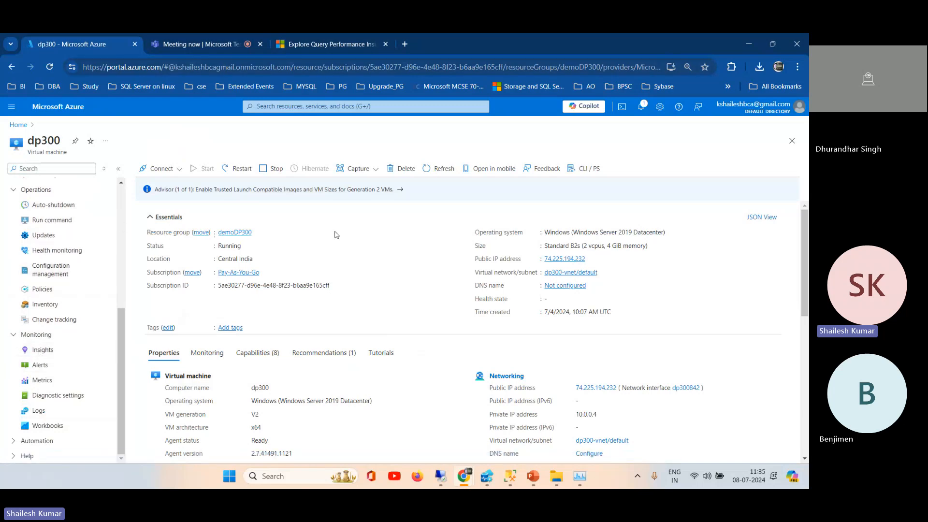
# Step: Return to the Microsoft Learn training and go back to the Describe Azure SQL Insights unit, at its SQL Insights in Azure Monitor section
pyautogui.click(309, 44)
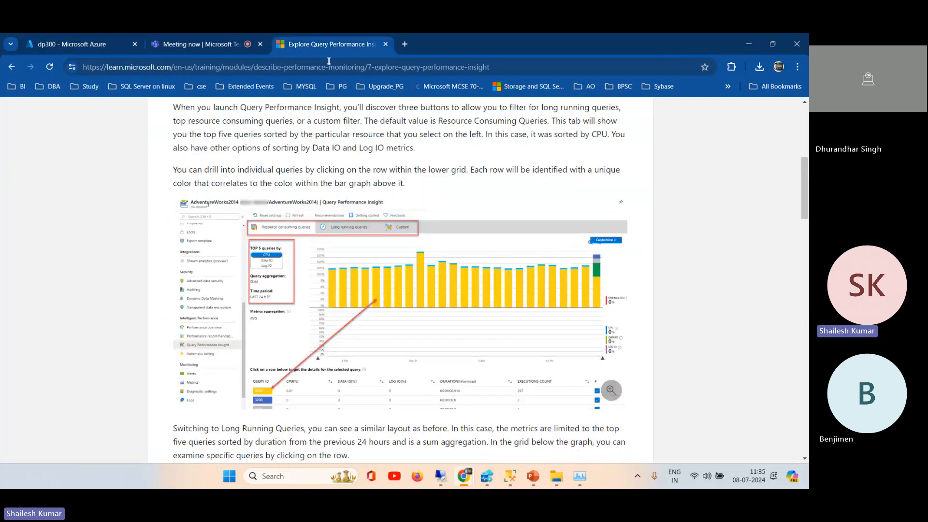
pyautogui.scroll(-10, 195, 444)
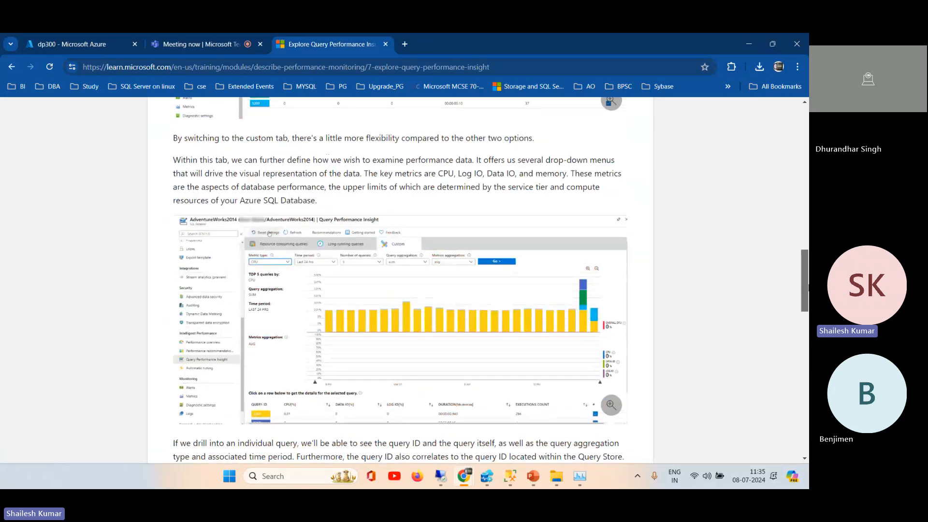
pyautogui.moveTo(806, 332); pyautogui.dragTo(760, 125)
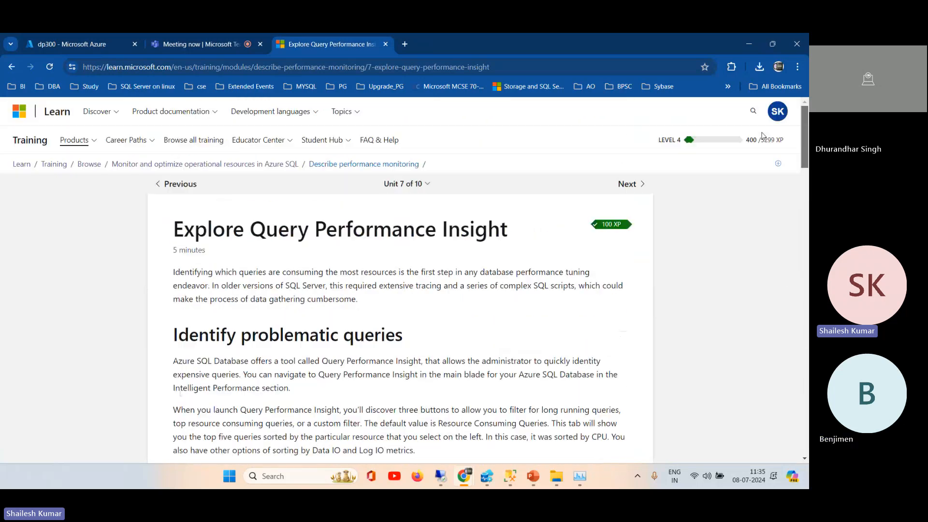
pyautogui.click(168, 188)
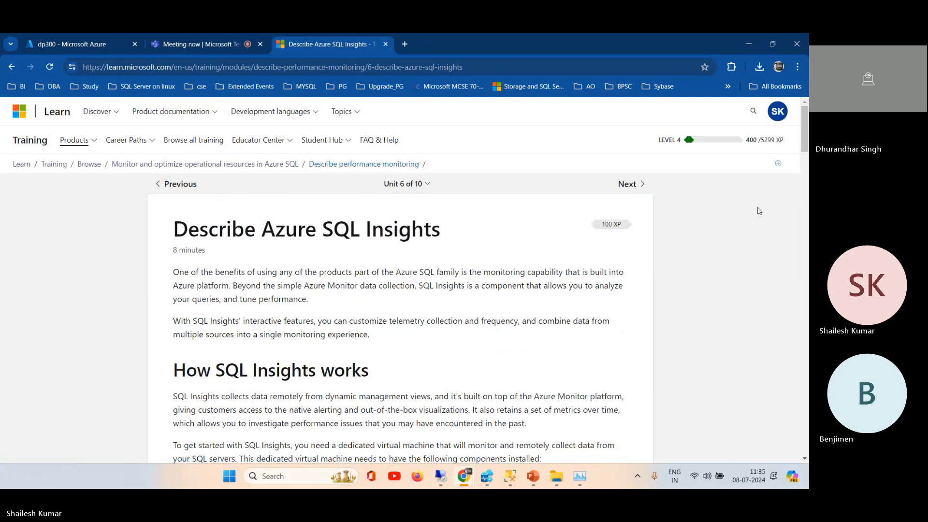
pyautogui.moveTo(806, 142); pyautogui.dragTo(805, 184)
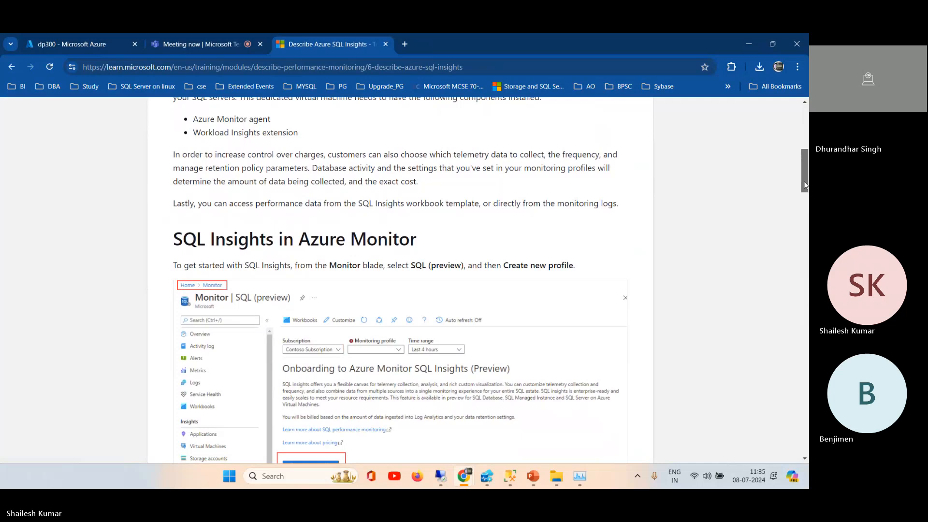
pyautogui.scroll(-1, 805, 185)
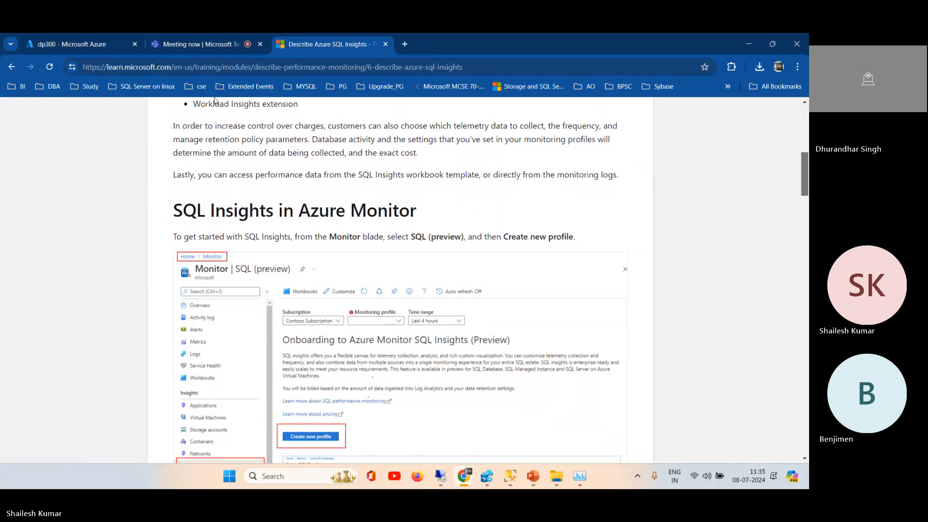
# Step: Return to the dp300 virtual machine in the Azure portal, then collapse and re-expand its Monitoring section to check the available entries
pyautogui.click(97, 44)
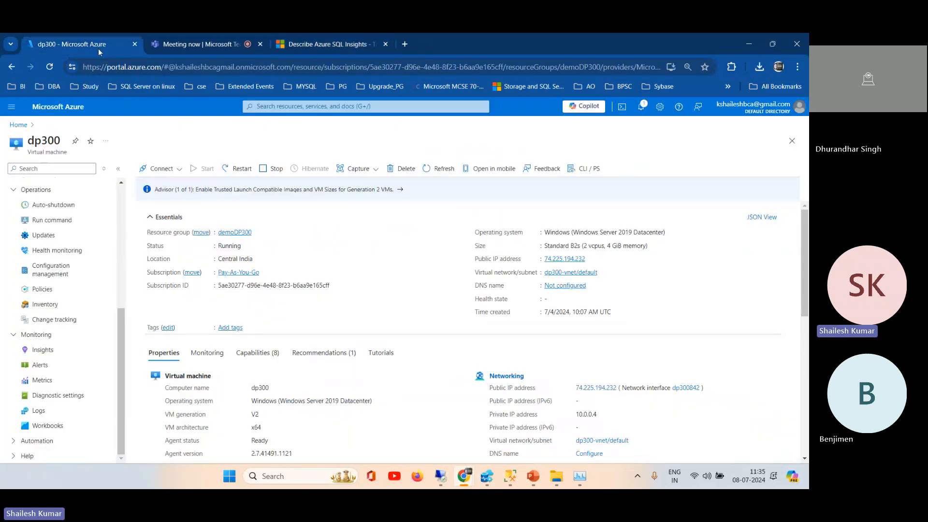
pyautogui.click(35, 338)
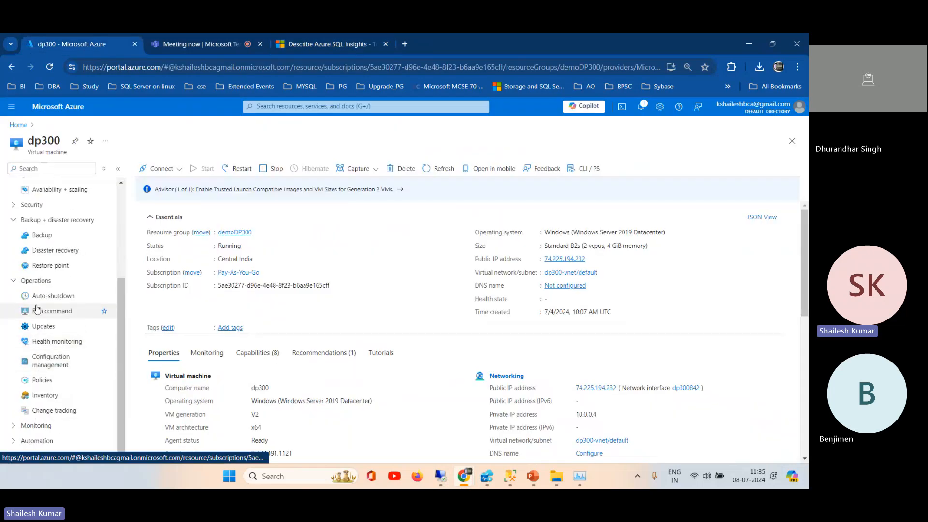
pyautogui.click(37, 426)
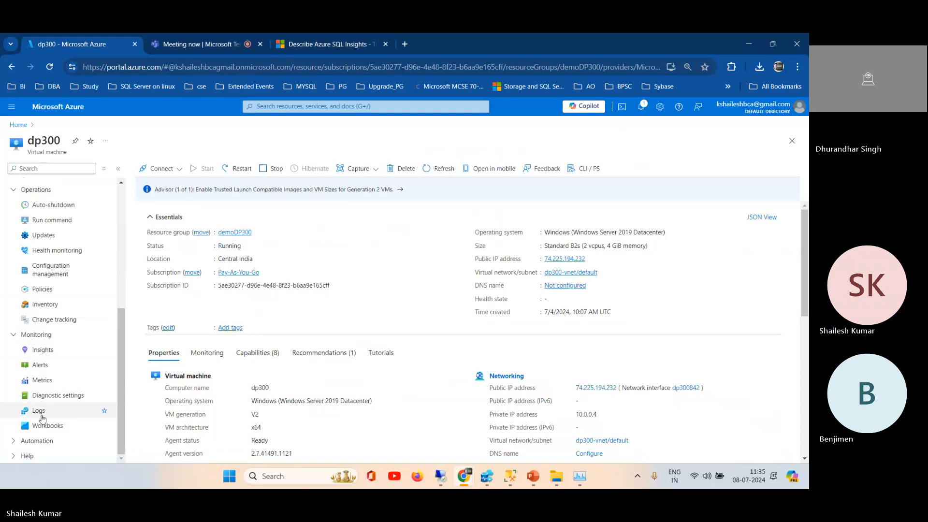
# Step: Review the SQL Insights setup instructions in the training unit, covering the monitoring profile and adding a monitoring machine
pyautogui.click(317, 44)
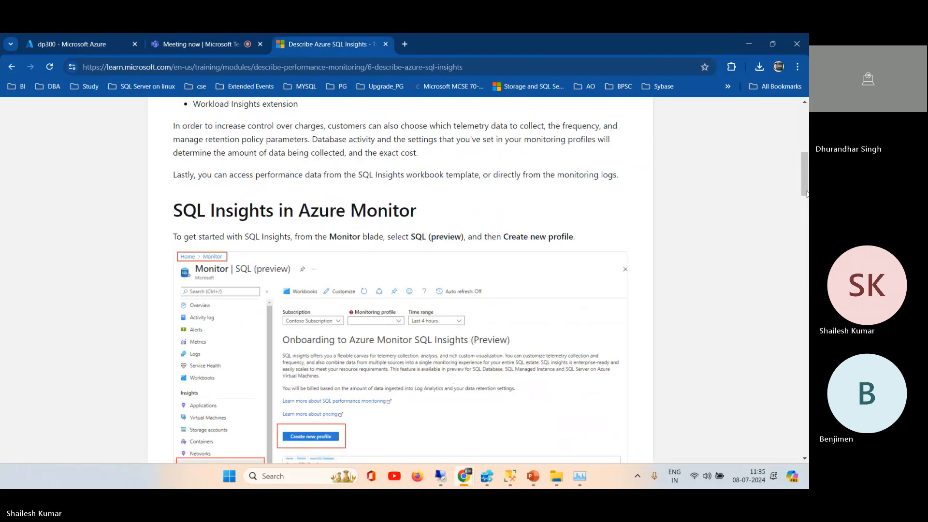
pyautogui.scroll(-1, 807, 193)
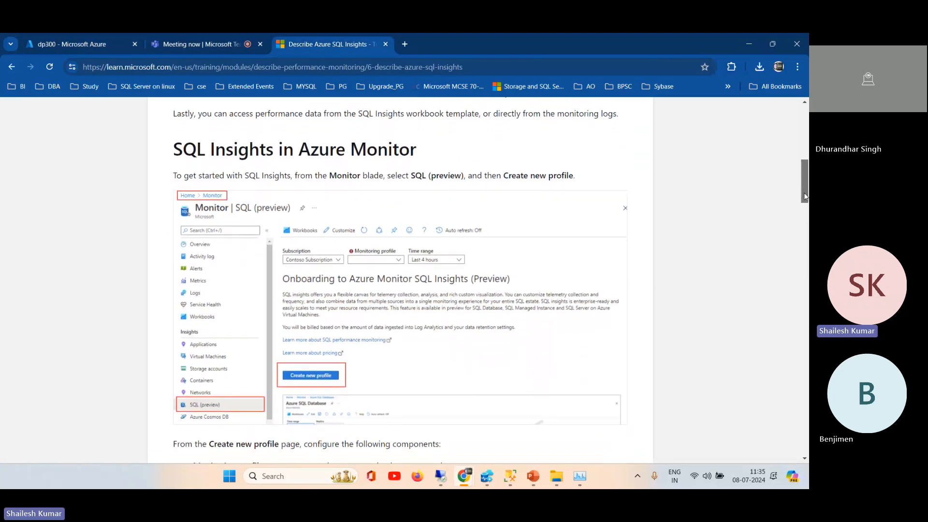
pyautogui.moveTo(804, 193); pyautogui.dragTo(804, 323)
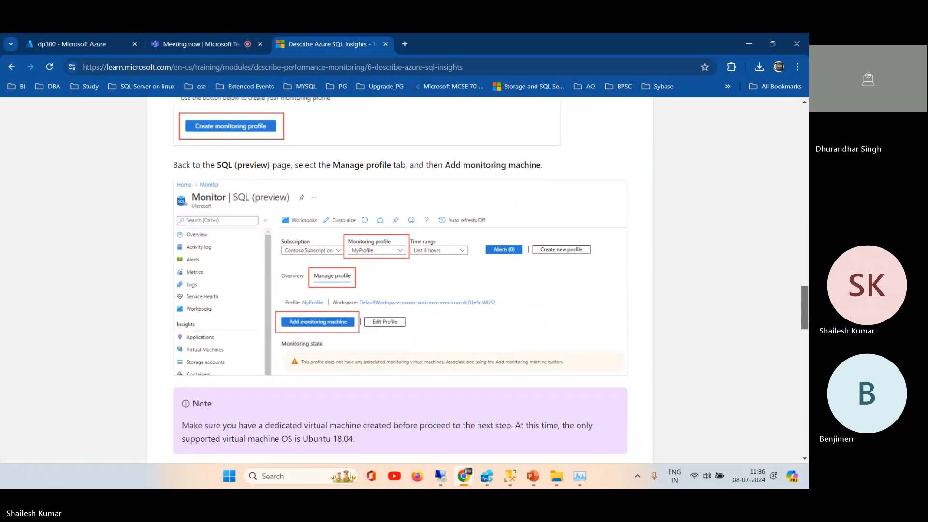
pyautogui.moveTo(803, 323); pyautogui.dragTo(753, 236)
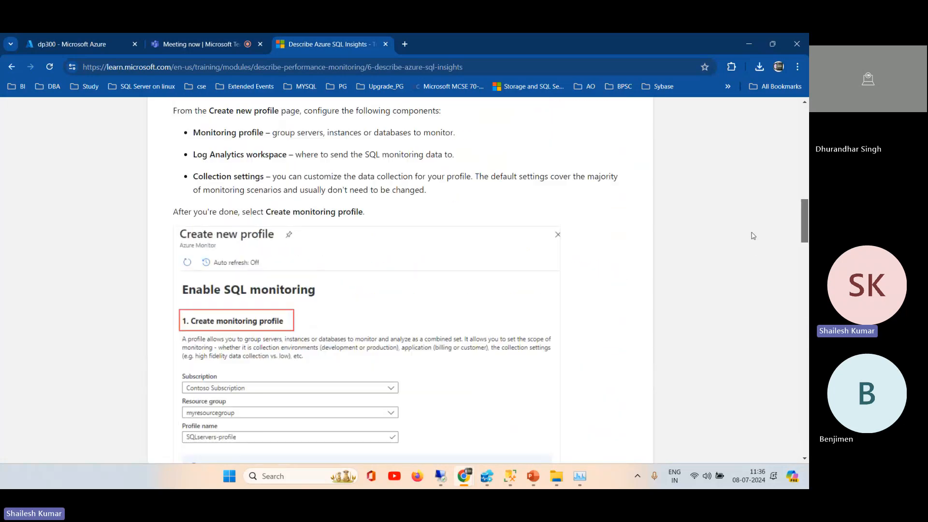
# Step: Open the Insights page of the dp300 virtual machine and highlight part of the Analyze data description
pyautogui.click(54, 46)
pyautogui.click(42, 352)
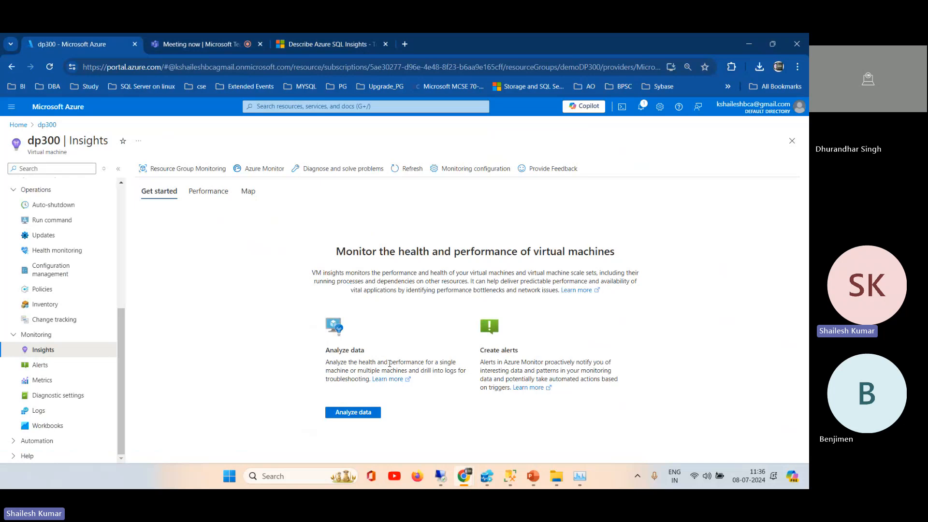
pyautogui.moveTo(396, 362); pyautogui.dragTo(467, 379)
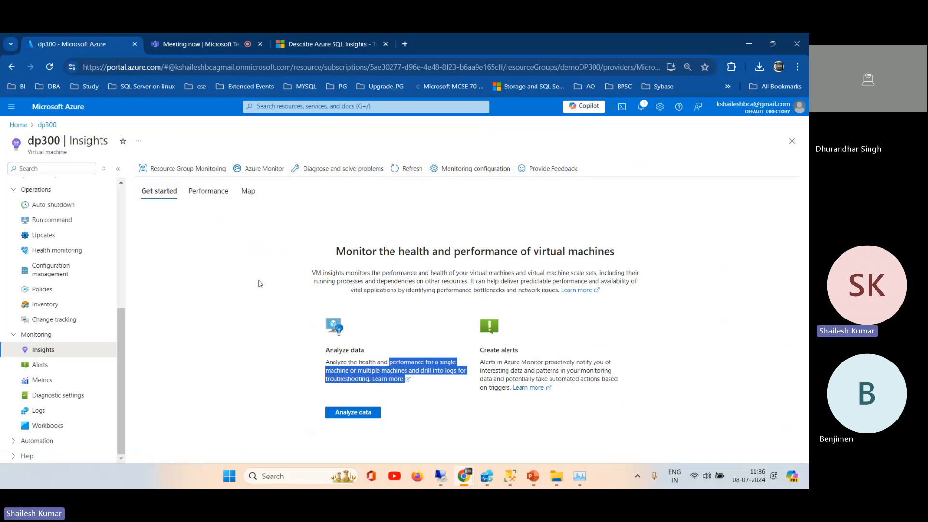
# Step: View the Alerts page and the Diagnostic settings page of the dp300 virtual machine
pyautogui.click(42, 369)
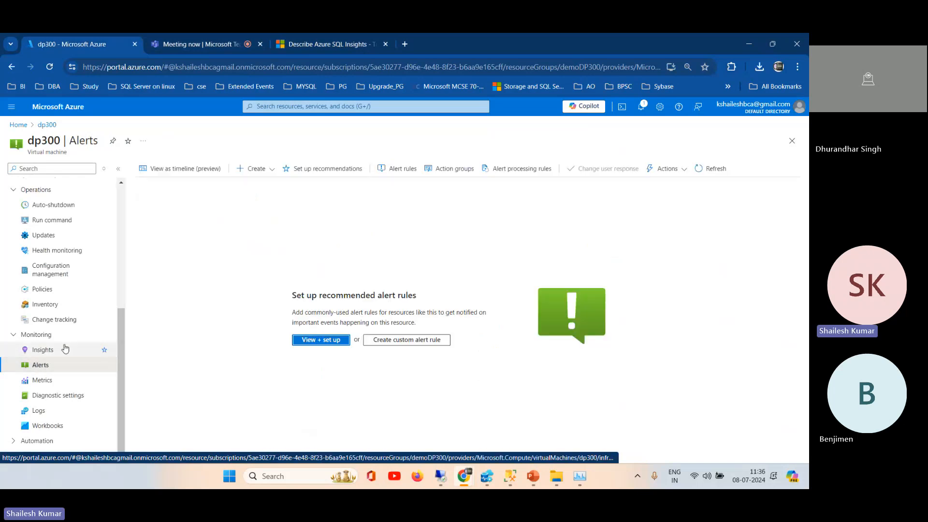
pyautogui.click(59, 397)
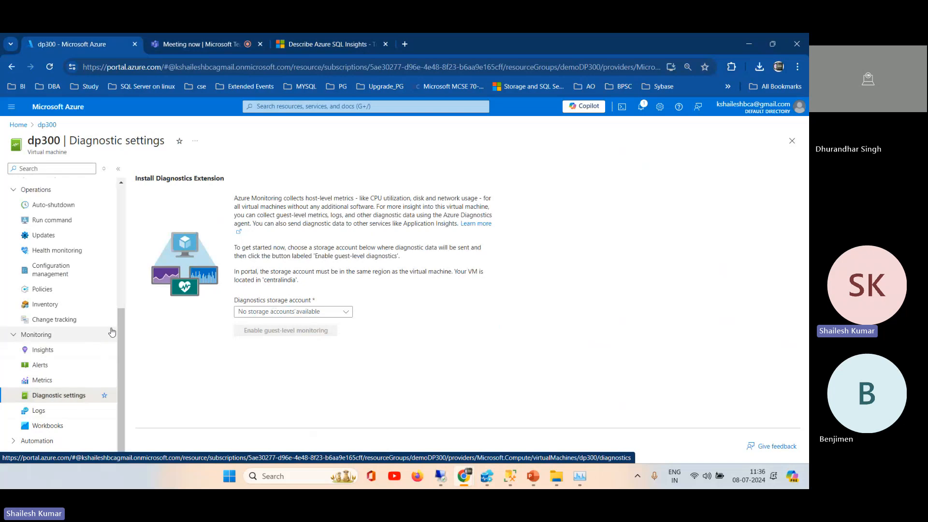
# Step: Open the Health monitoring page of dp300 and expand the Monitoring section again to show all its entries
pyautogui.moveTo(121, 374); pyautogui.dragTo(122, 323)
pyautogui.click(26, 338)
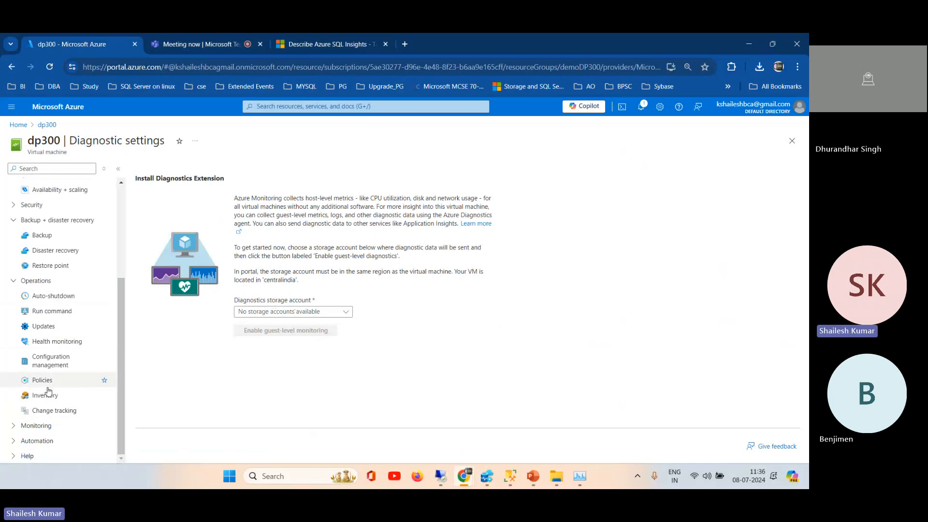
pyautogui.click(52, 342)
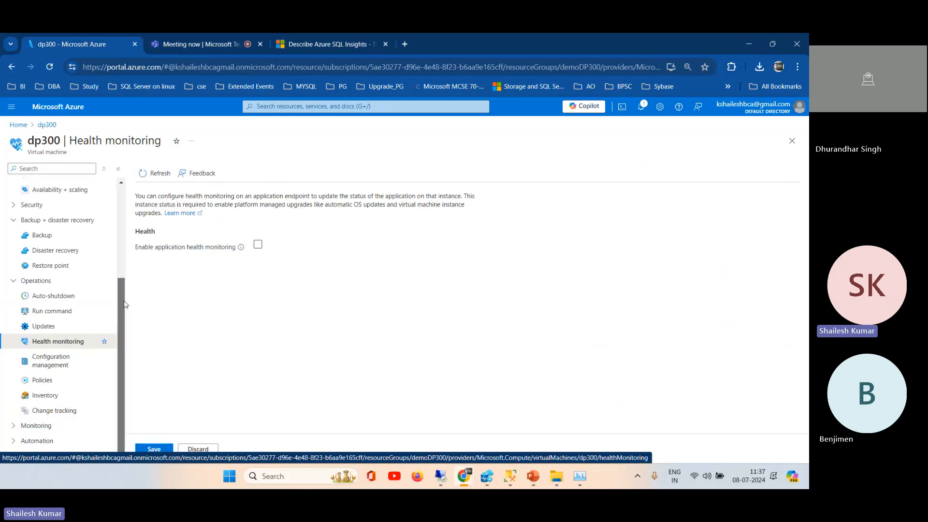
pyautogui.click(14, 427)
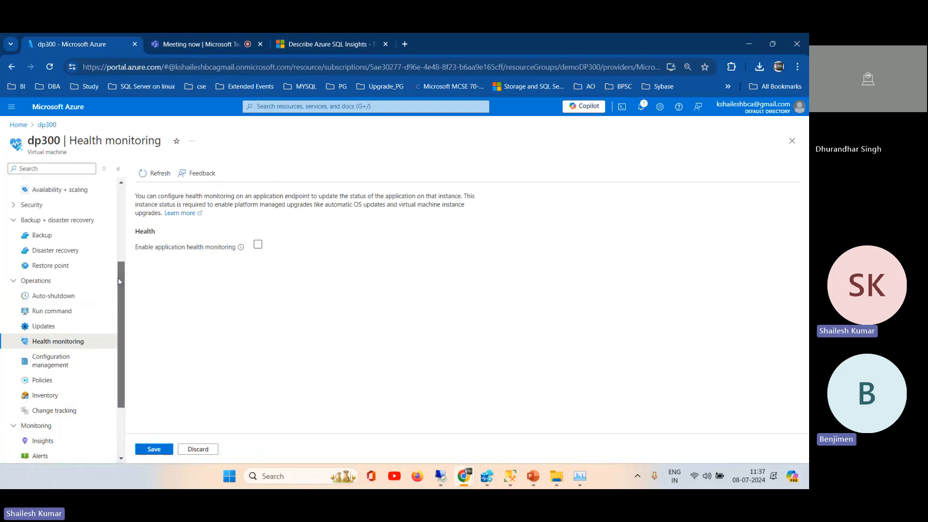
pyautogui.scroll(-2, 120, 357)
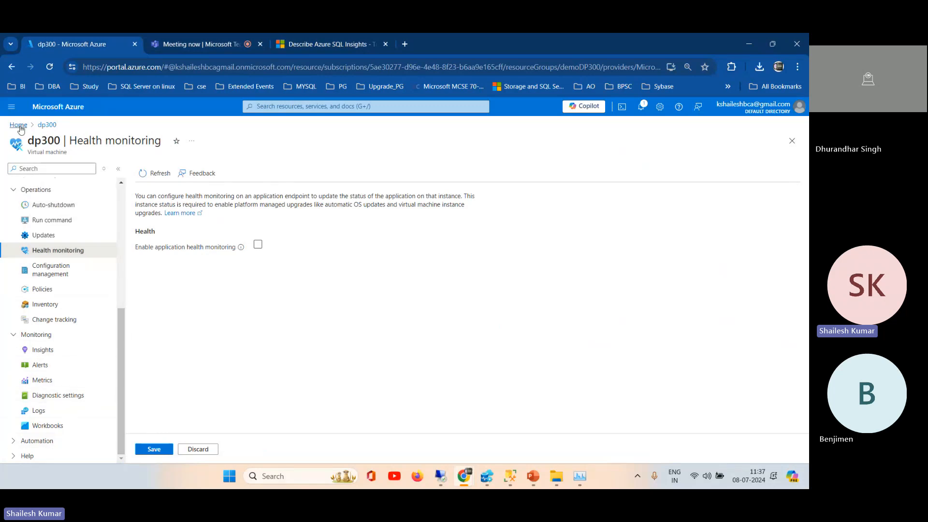
# Step: Show the Azure portal notifications and return to the beginning of the Describe Azure SQL Insights training unit
pyautogui.click(641, 107)
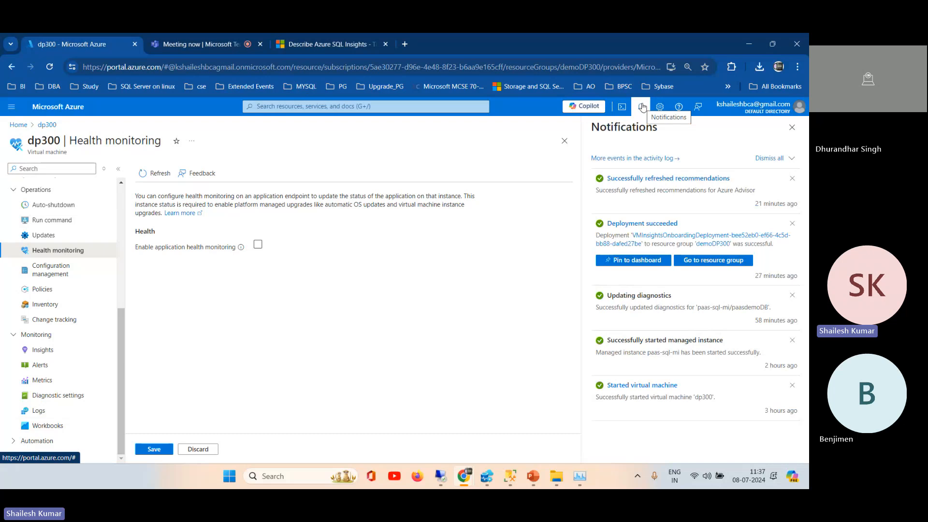
pyautogui.click(344, 47)
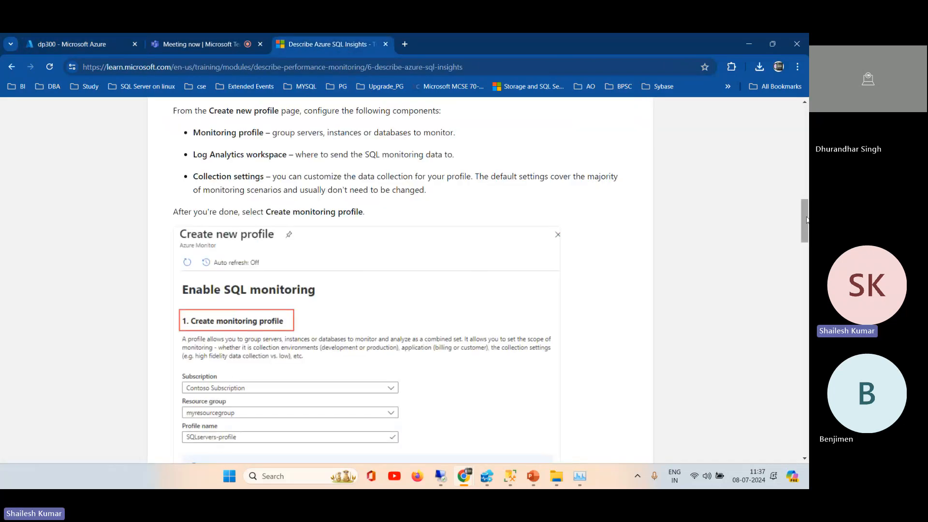
pyautogui.moveTo(805, 220); pyautogui.dragTo(805, 129)
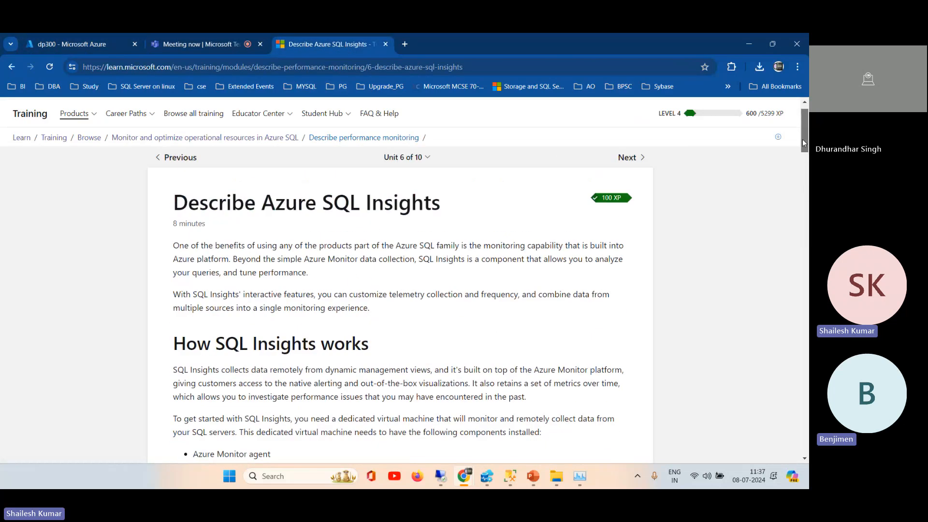
# Step: Open the Explore Query Performance Insight unit from the Monitor and optimize operational resources in Azure SQL learning path
pyautogui.click(252, 140)
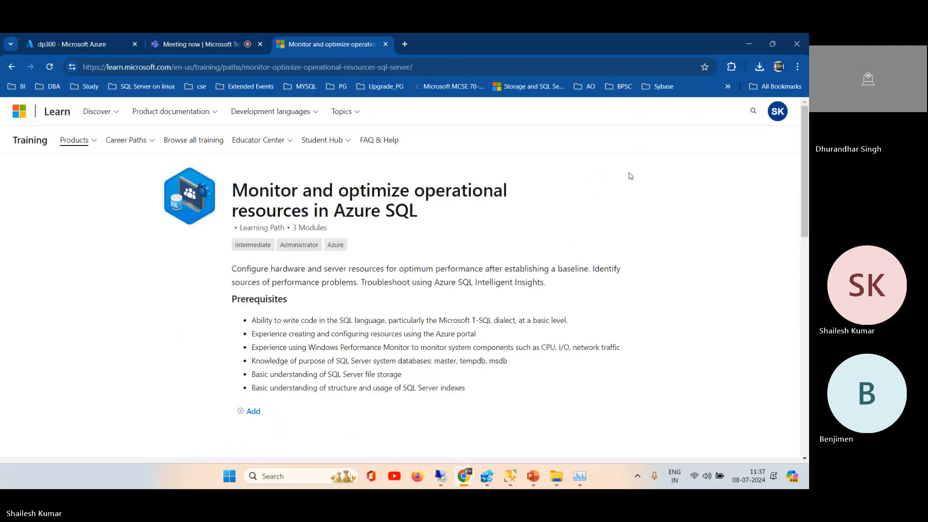
pyautogui.moveTo(804, 155); pyautogui.dragTo(809, 319)
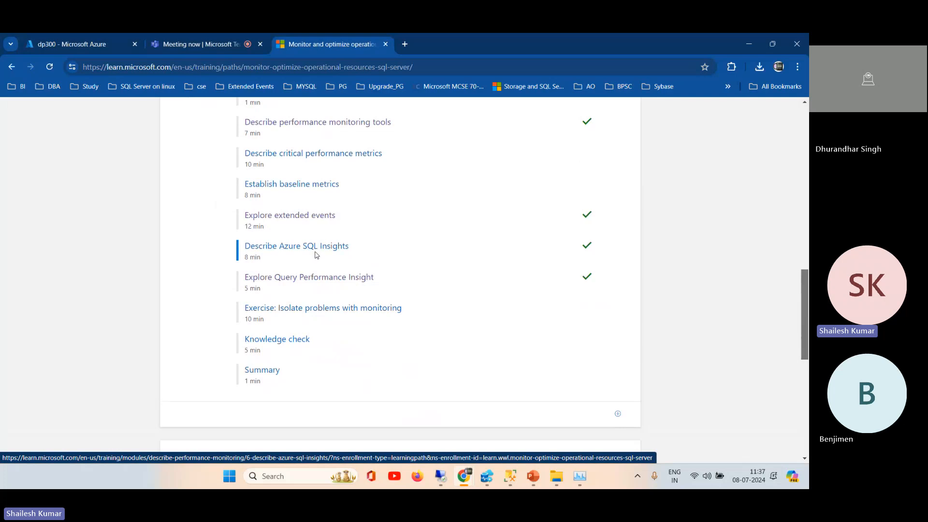
pyautogui.click(331, 278)
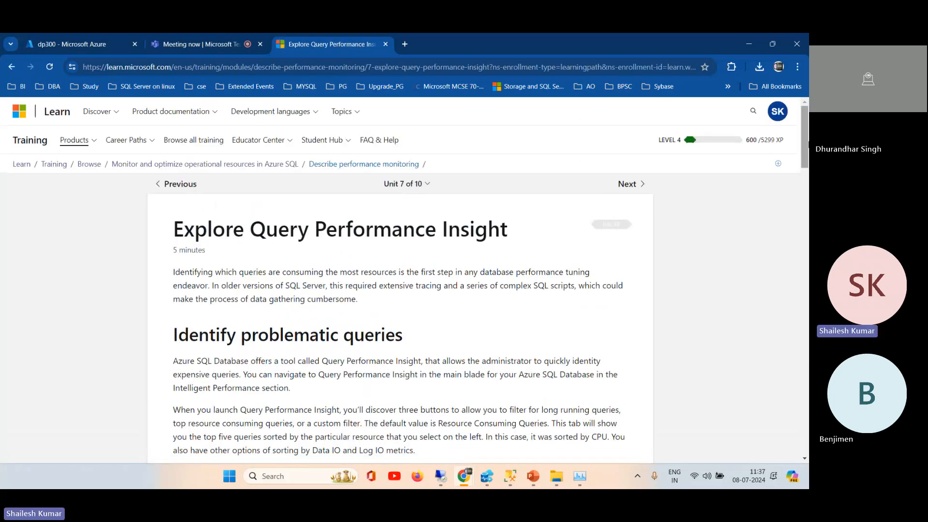
# Step: Read the Query Performance Insight unit, covering problematic queries and the resource consuming, long running and custom query views
pyautogui.moveTo(807, 142); pyautogui.dragTo(807, 225)
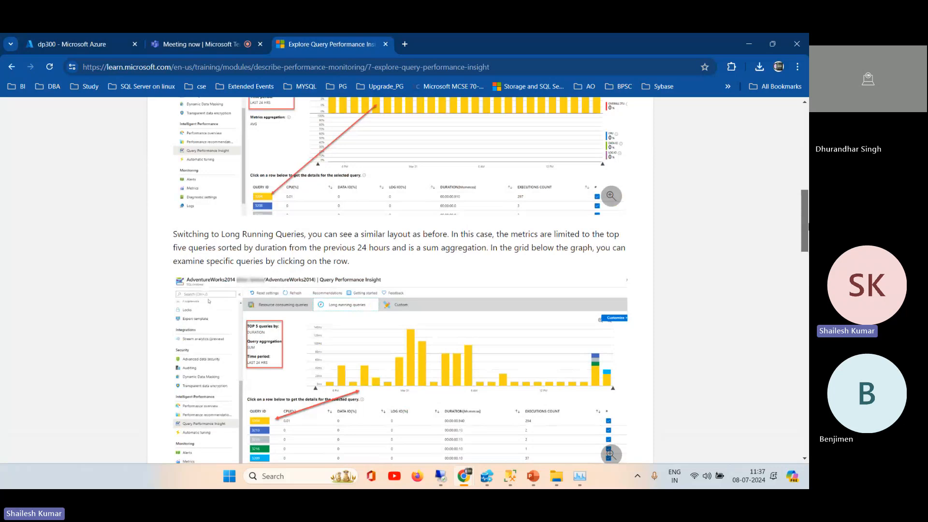
pyautogui.moveTo(805, 226); pyautogui.dragTo(796, 169)
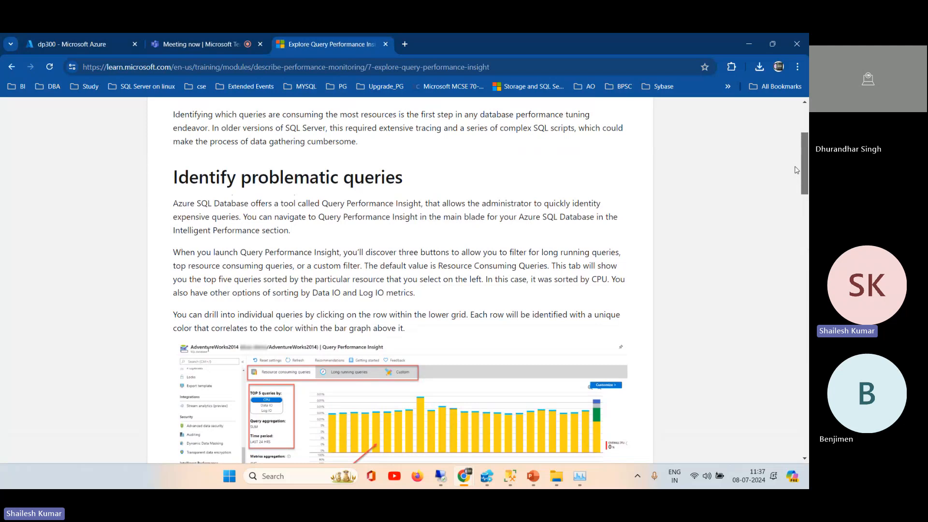
pyautogui.scroll(-1, 796, 170)
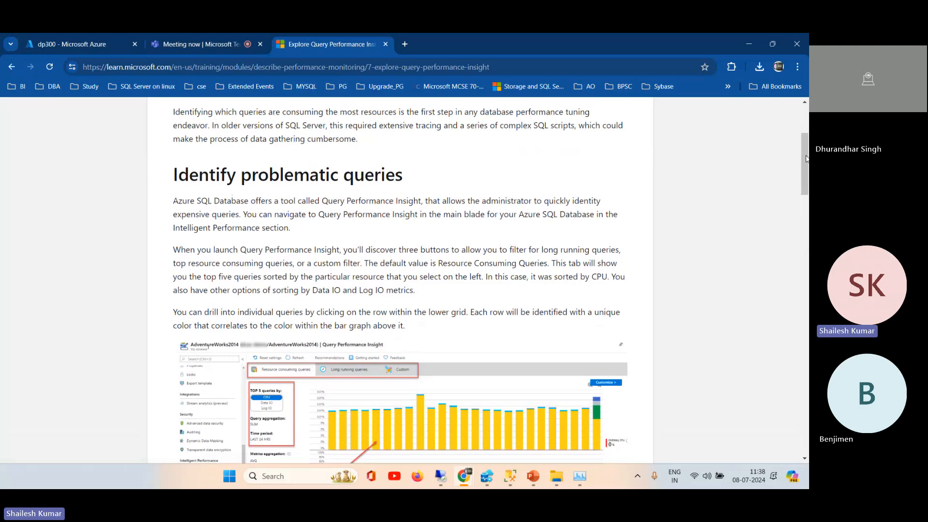
pyautogui.scroll(-4, 211, 290)
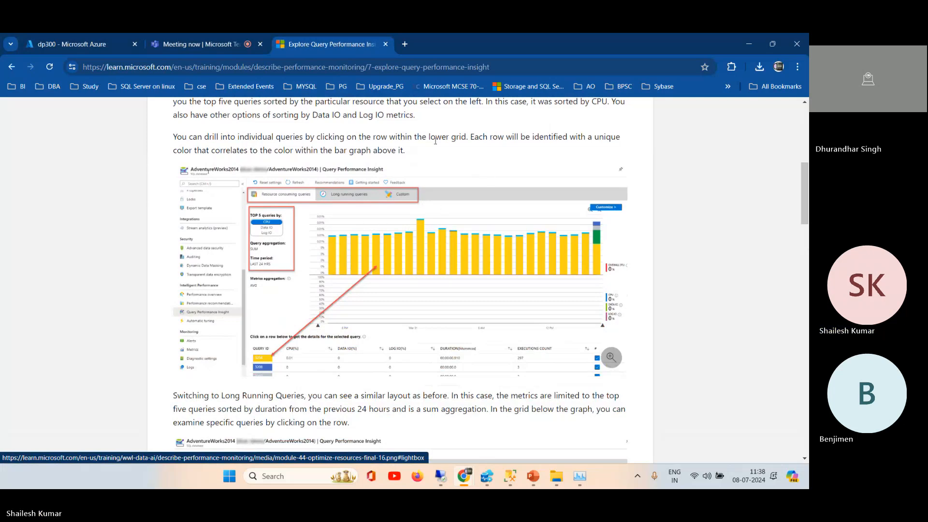
pyautogui.moveTo(802, 184); pyautogui.dragTo(547, 414)
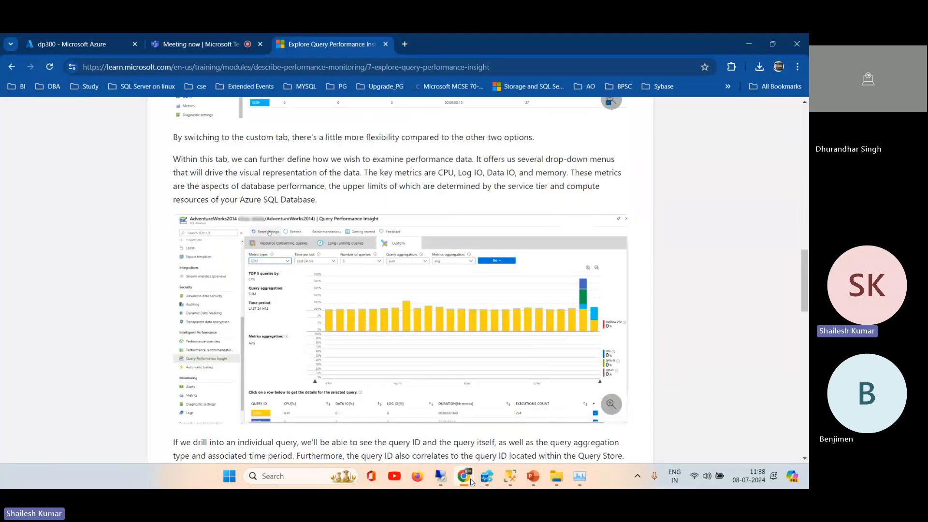
# Step: Switch to the Azure portal and open the paas-sql-mi managed instance from the recent resources on the home page
pyautogui.moveTo(464, 479)
pyautogui.click(76, 45)
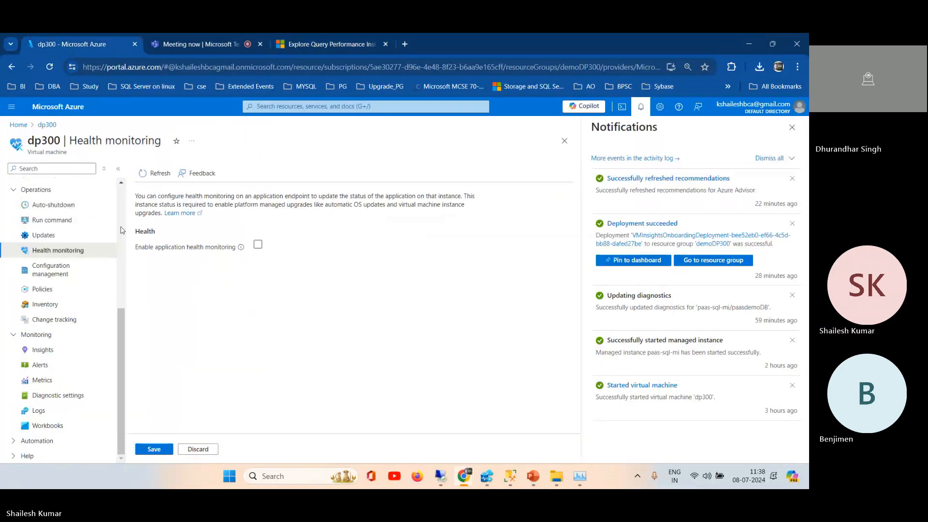
pyautogui.scroll(5, 122, 218)
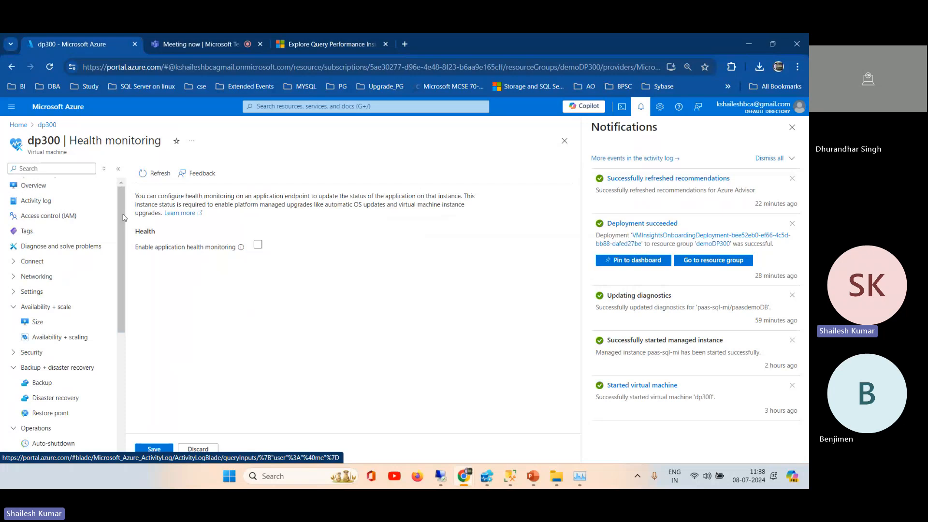
pyautogui.click(13, 125)
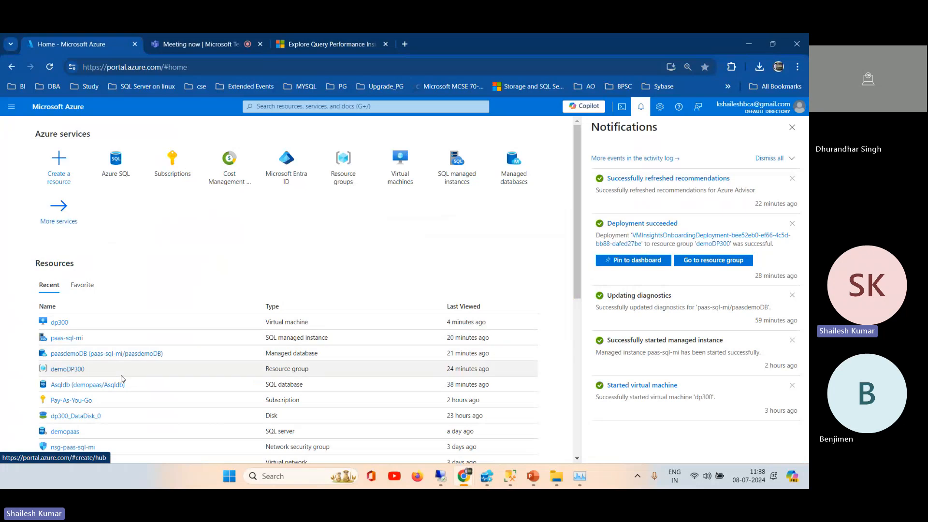
pyautogui.click(64, 339)
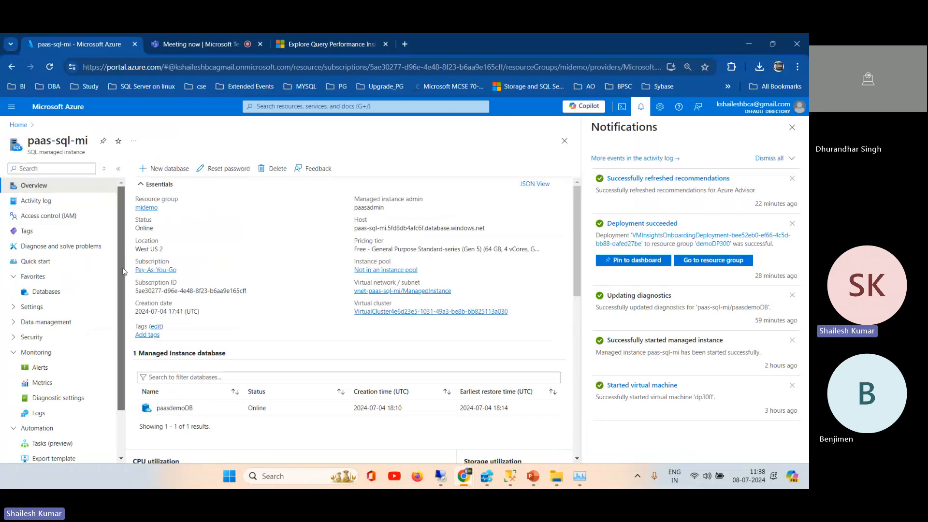
# Step: Expand the Data management and Settings sections of the paas-sql-mi resource to show their entries
pyautogui.moveTo(123, 274); pyautogui.dragTo(124, 390)
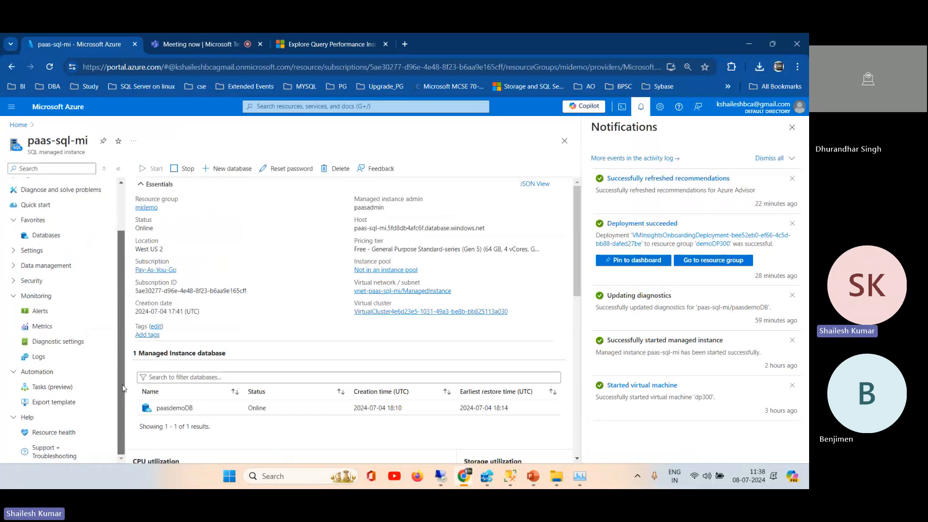
pyautogui.click(14, 268)
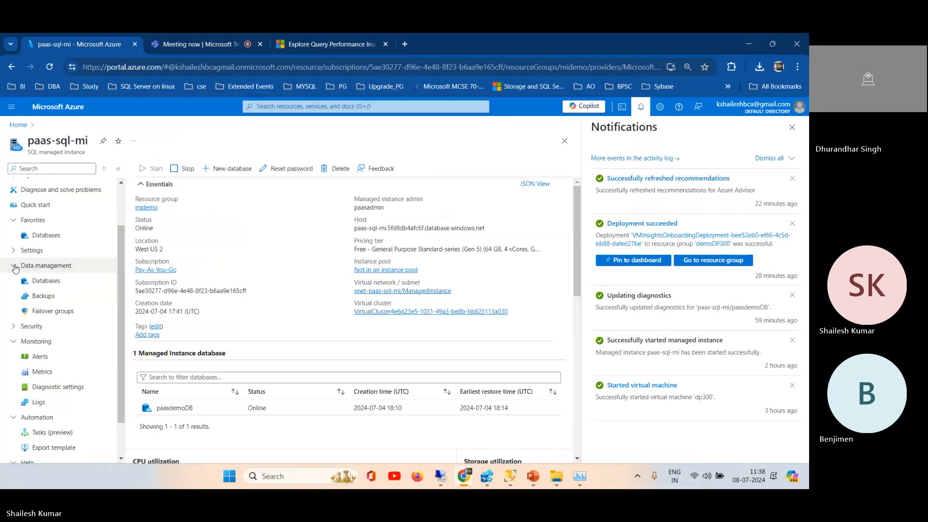
pyautogui.click(14, 251)
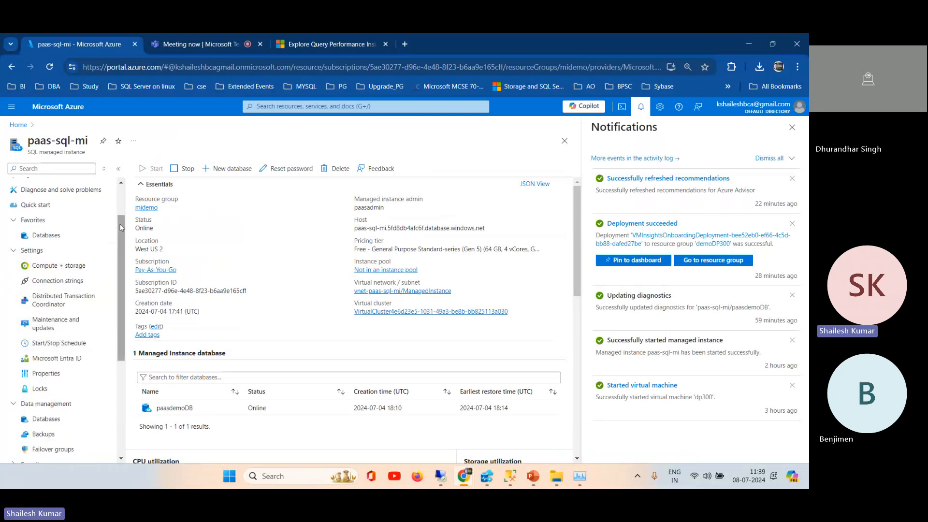
pyautogui.scroll(-3, 122, 227)
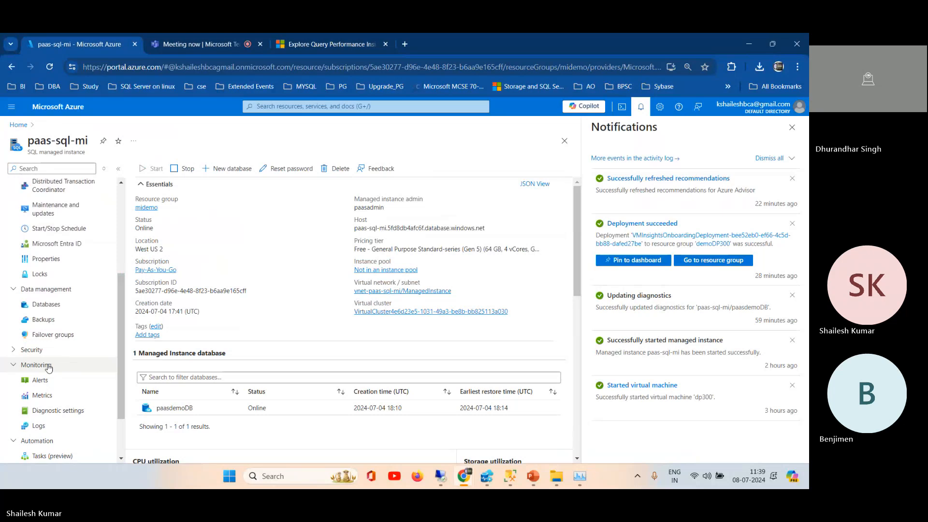
# Step: View the Alerts, Metrics and Diagnostic settings pages of paas-sql-mi and highlight the Resource Usage Statistics entry
pyautogui.click(42, 381)
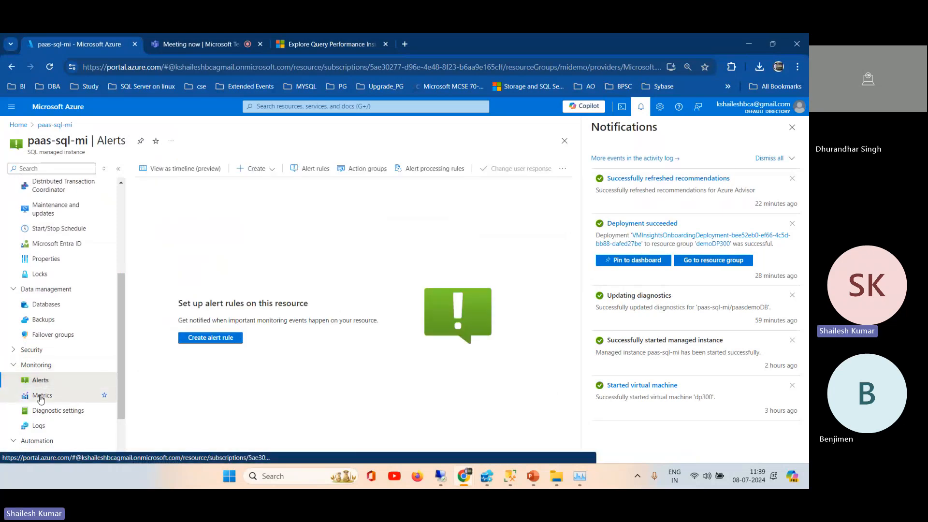
pyautogui.click(41, 396)
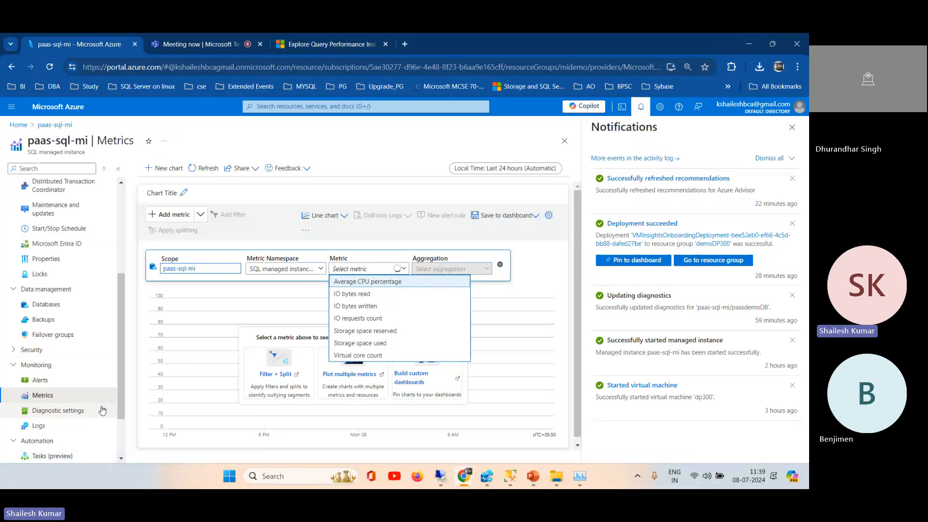
pyautogui.click(70, 413)
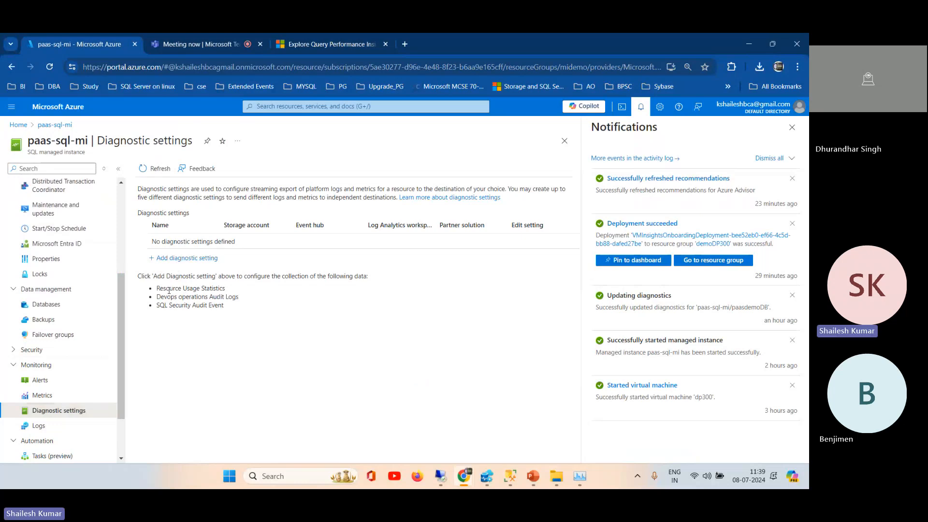
pyautogui.moveTo(160, 289); pyautogui.dragTo(240, 291)
# Step: Add a diagnostic setting with Resource Usage Statistics, SQL Security Audit Event and Devops operations Audit Logs sent to a Log Analytics workspace
pyautogui.click(195, 263)
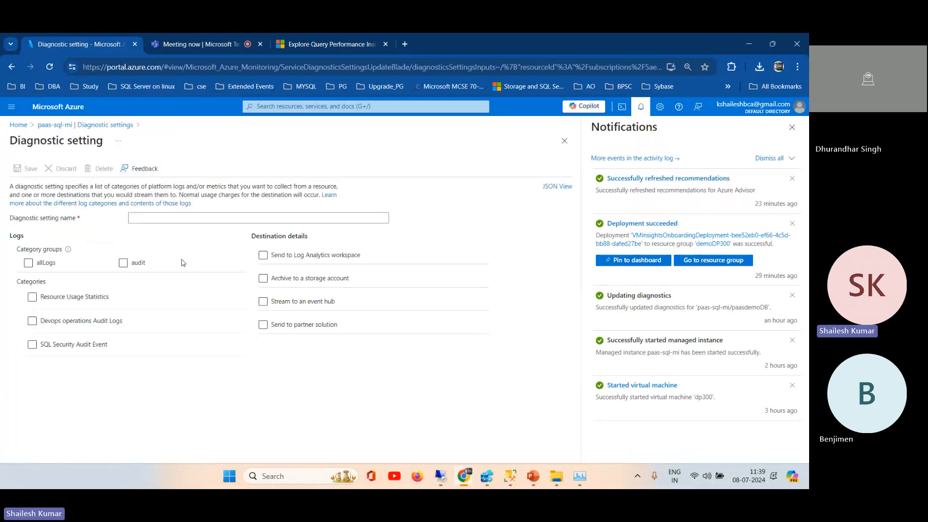
pyautogui.click(31, 296)
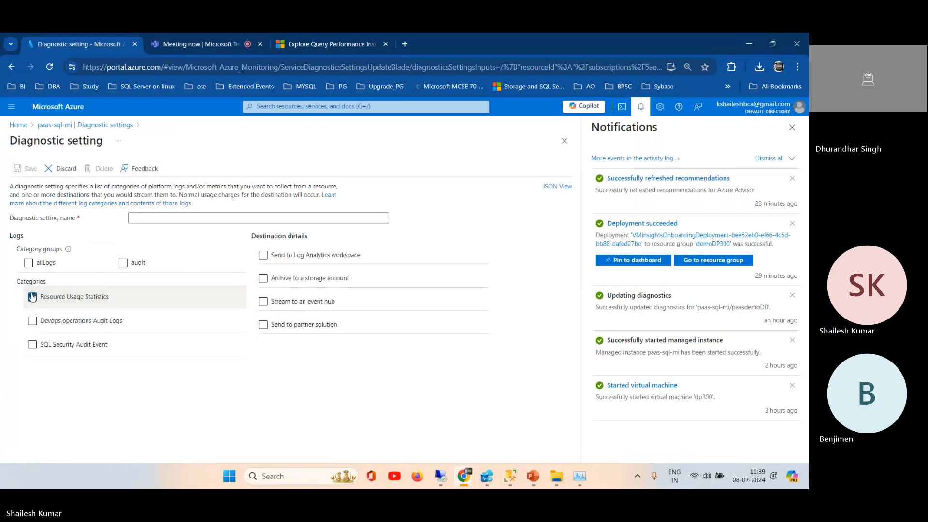
pyautogui.click(32, 345)
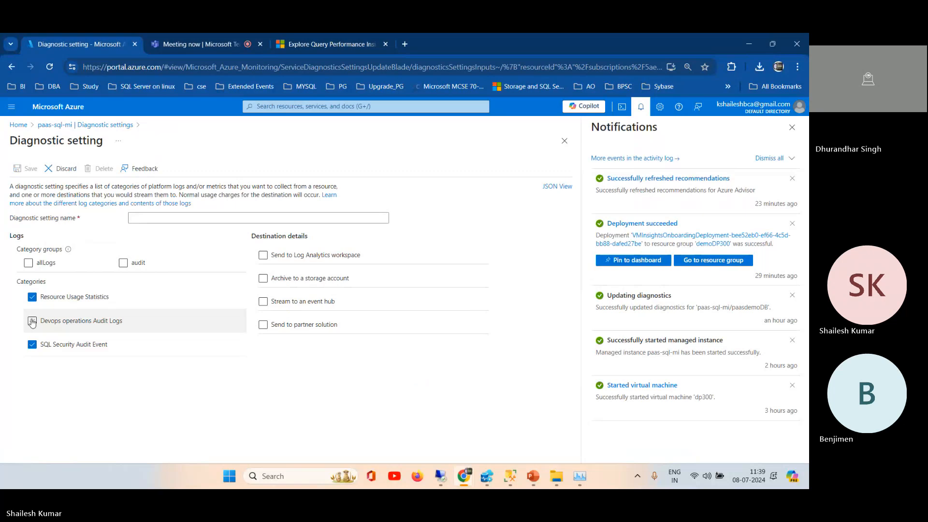
pyautogui.click(32, 321)
pyautogui.click(263, 255)
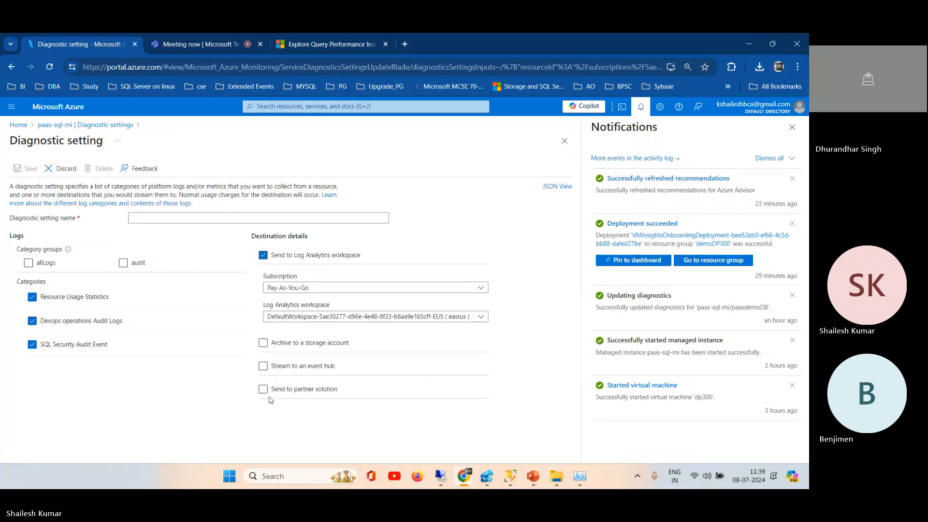
# Step: Name the new diagnostic setting QP and save it
pyautogui.click(142, 219)
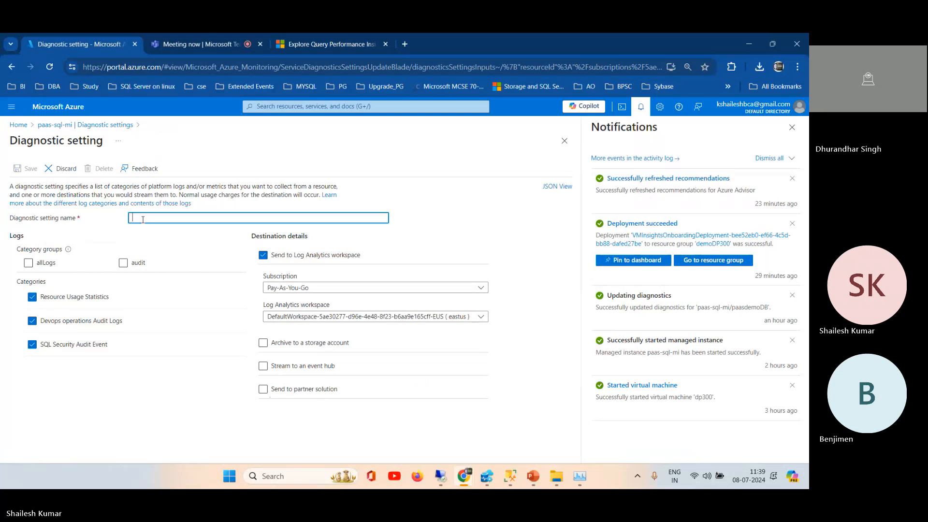
pyautogui.write('QP')
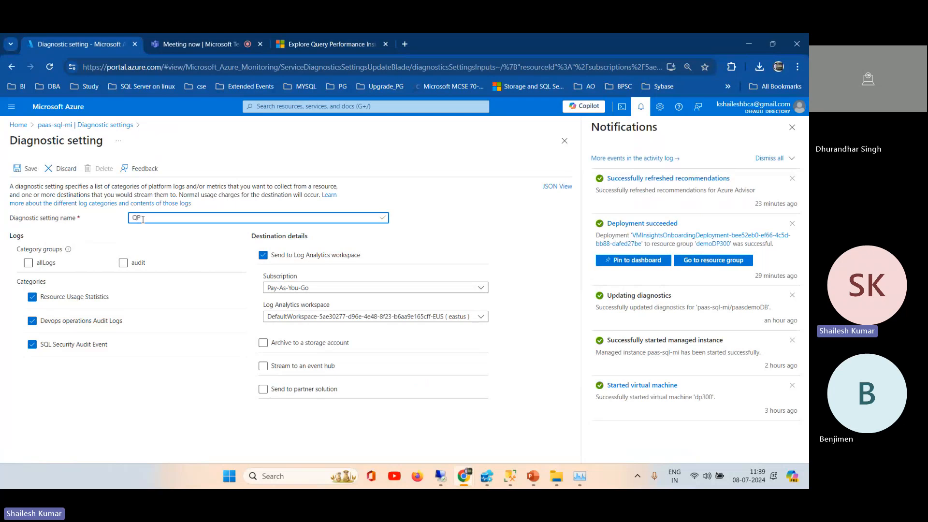
pyautogui.click(28, 171)
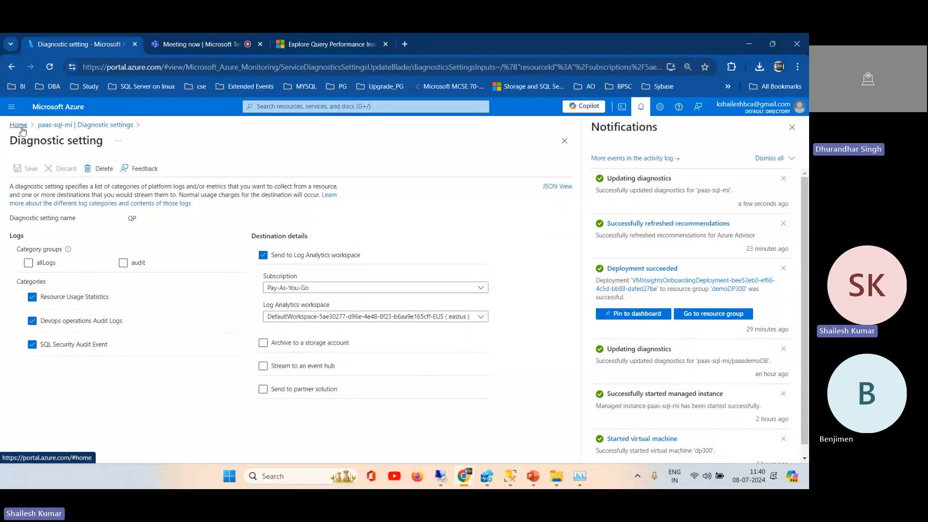
# Step: Return to the Diagnostic settings page of paas-sql-mi and close the portal notifications
pyautogui.click(46, 128)
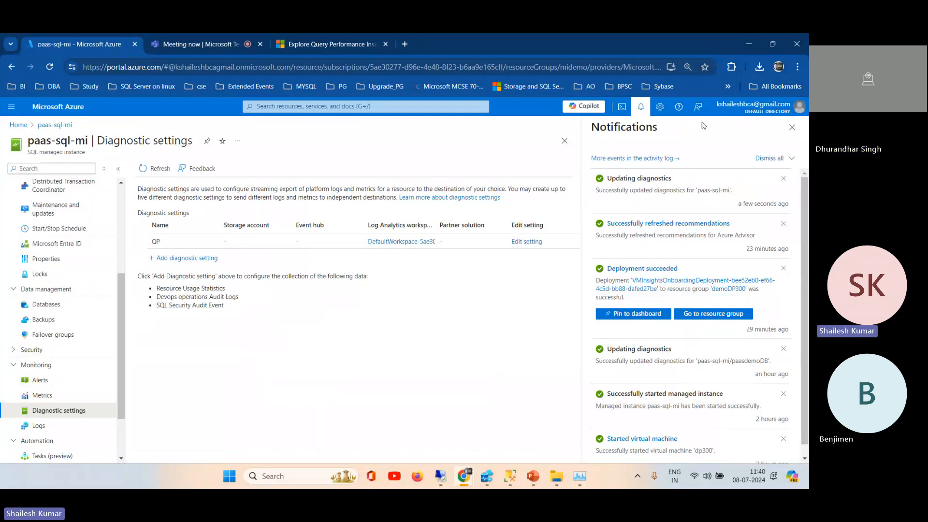
pyautogui.click(792, 128)
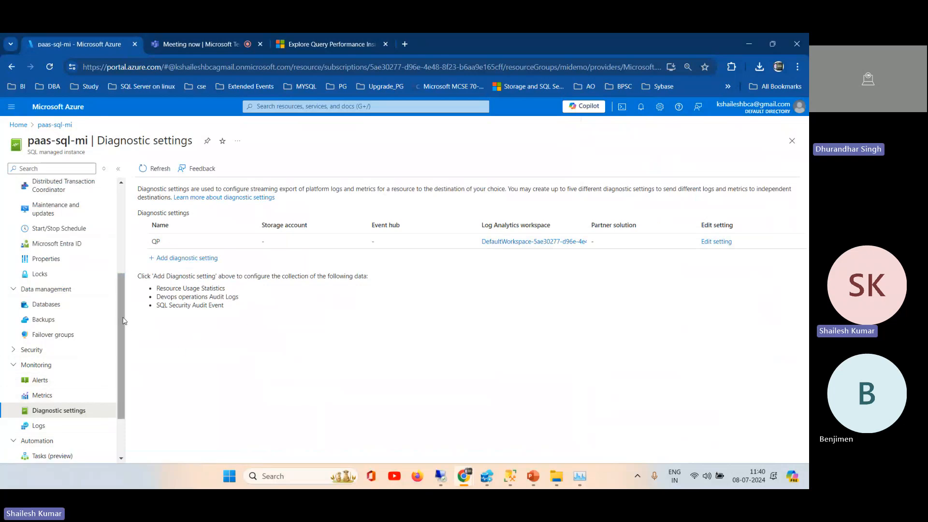
pyautogui.moveTo(124, 320); pyautogui.dragTo(121, 270)
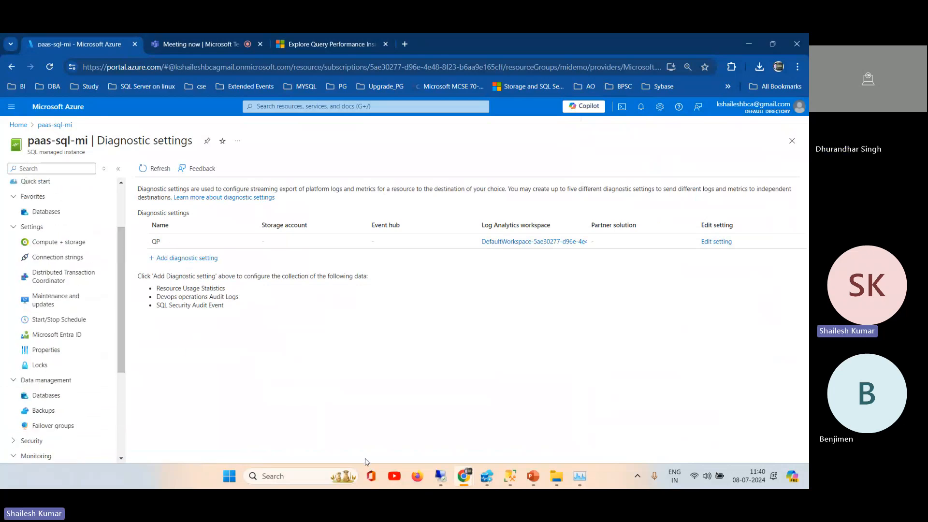
pyautogui.click(487, 476)
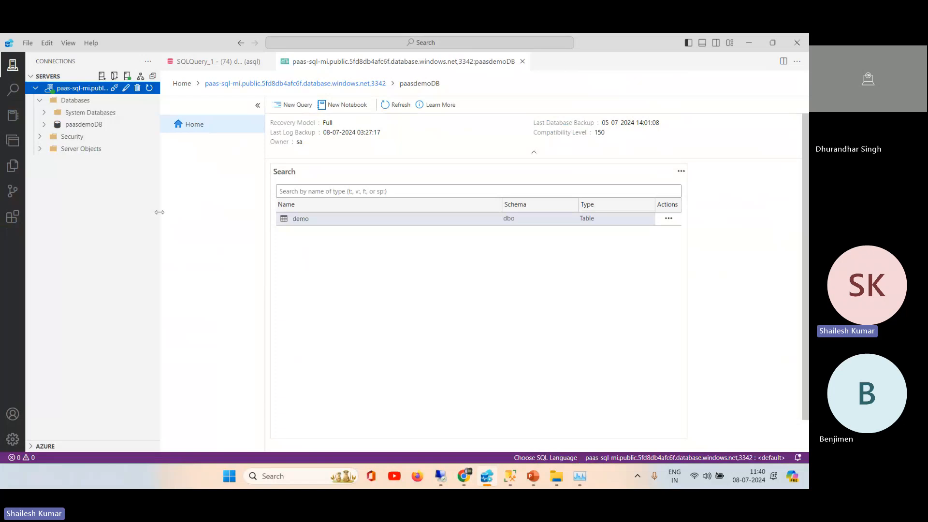
pyautogui.click(487, 478)
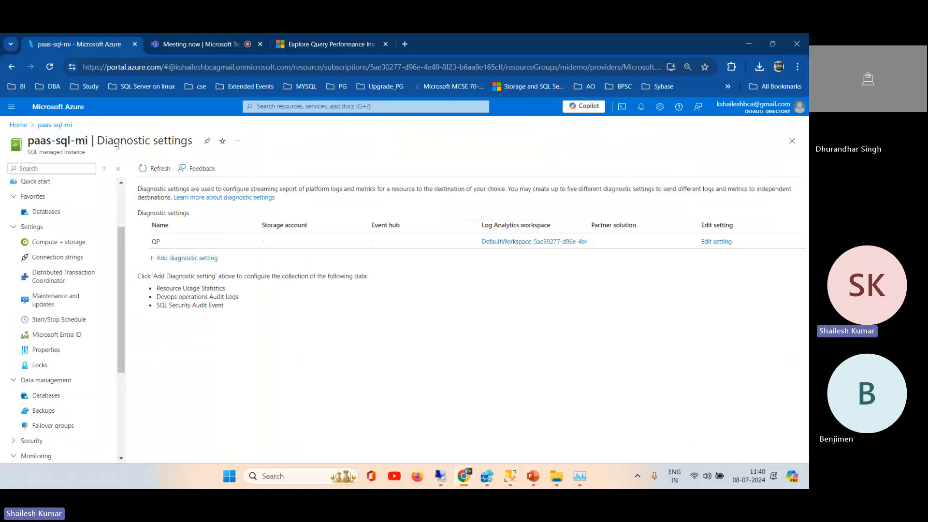
# Step: Open the overview of paas-sql-mi and look through its CPU utilization chart and managed instance features
pyautogui.click(123, 192)
pyautogui.moveTo(123, 192); pyautogui.dragTo(121, 154)
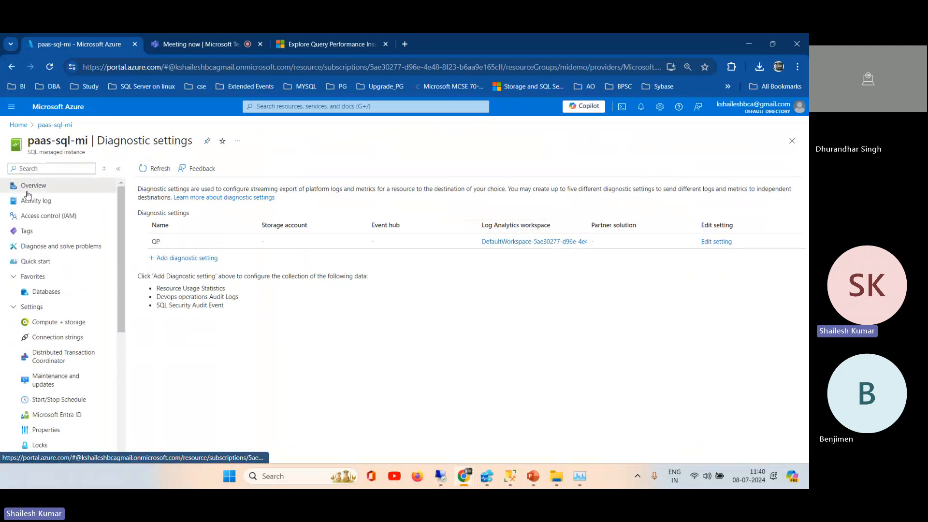
pyautogui.click(30, 187)
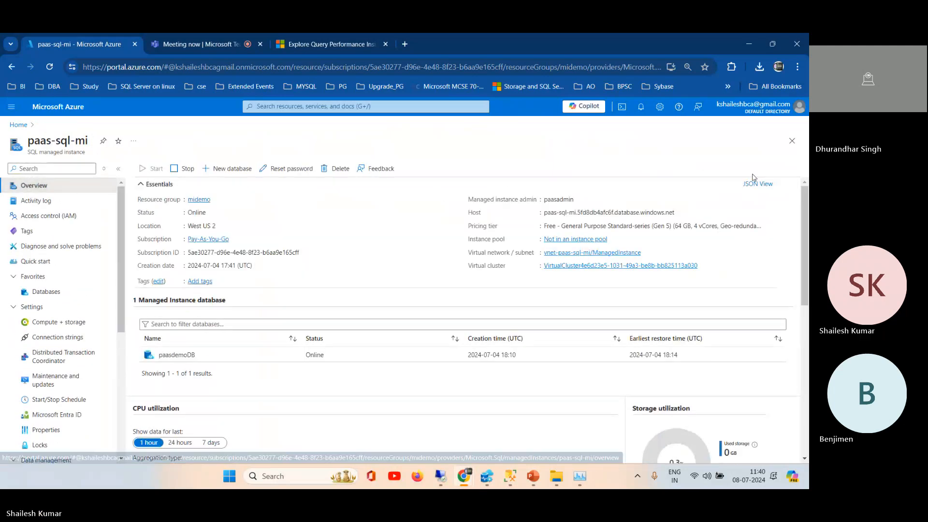
pyautogui.moveTo(805, 214)
pyautogui.mouseDown()
pyautogui.moveTo(808, 352)
pyautogui.moveTo(807, 198)
pyautogui.mouseUp()
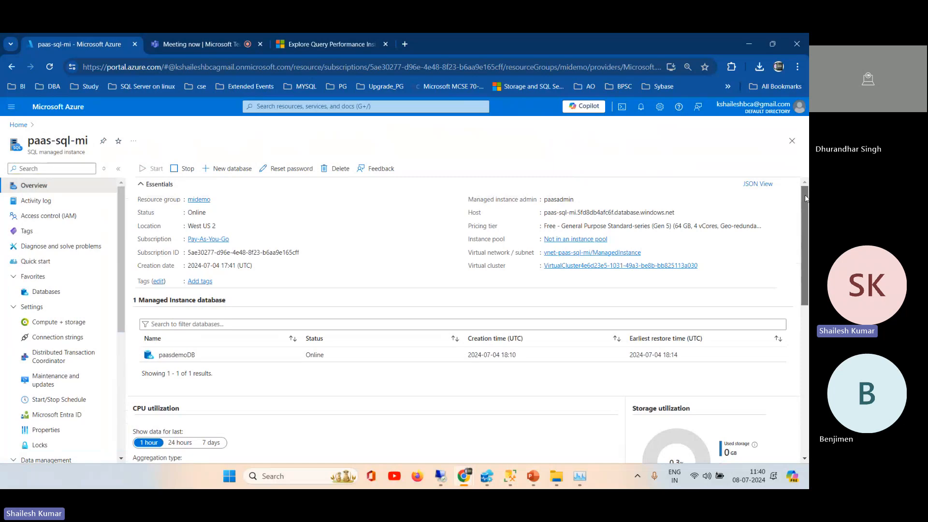
pyautogui.moveTo(806, 198); pyautogui.dragTo(808, 385)
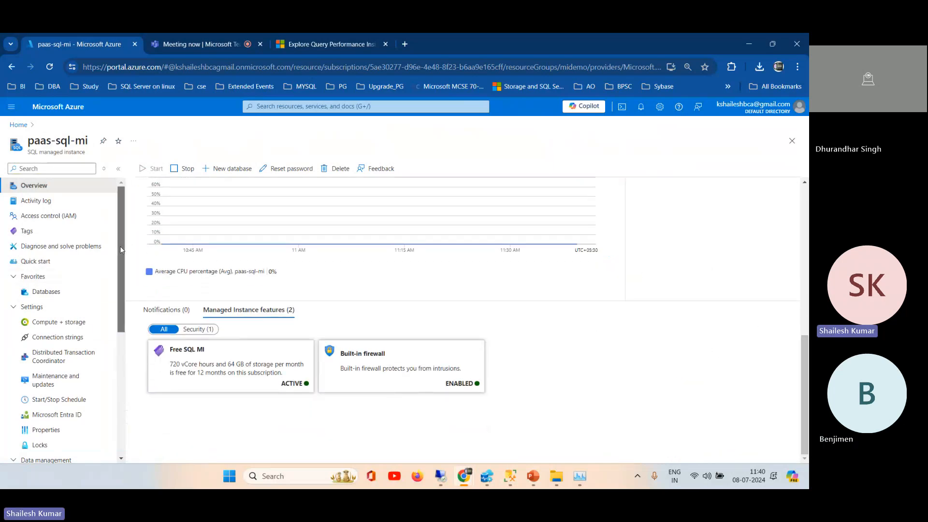
pyautogui.moveTo(120, 245); pyautogui.dragTo(114, 333)
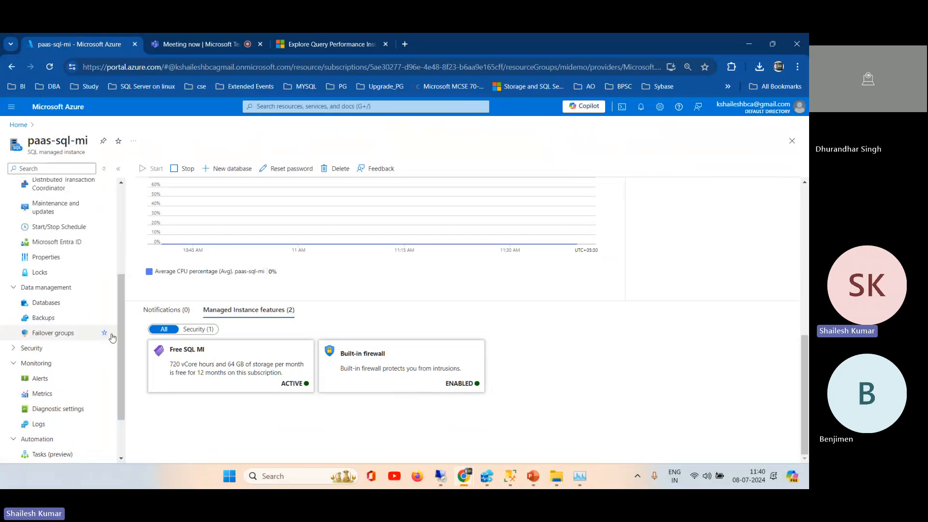
# Step: Look through the Security and Settings groups of paas-sql-mi and open its Maintenance and updates page
pyautogui.click(25, 348)
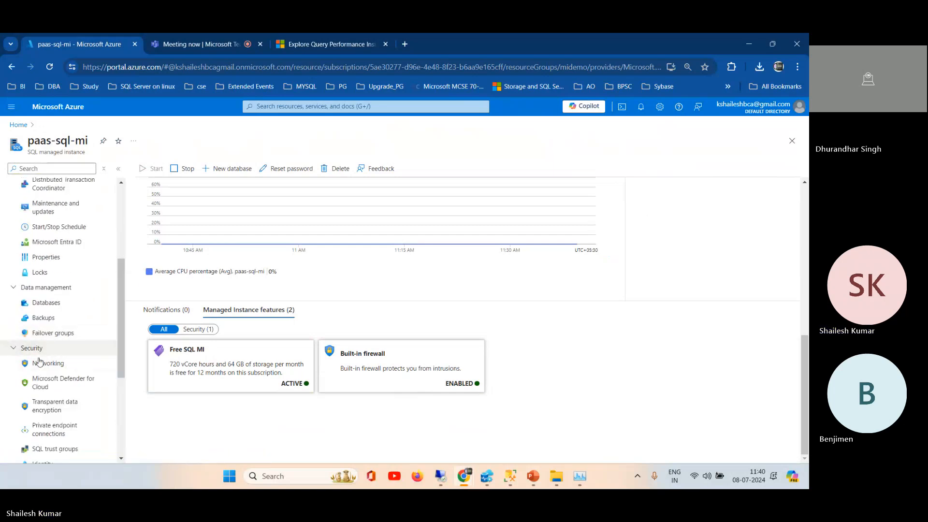
pyautogui.moveTo(120, 292); pyautogui.dragTo(120, 329)
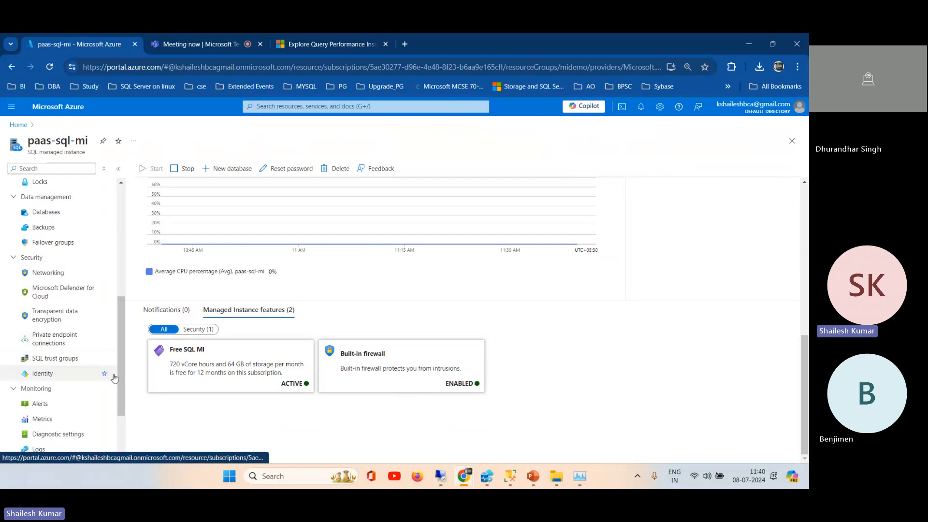
pyautogui.scroll(-2, 114, 435)
pyautogui.scroll(6, 114, 435)
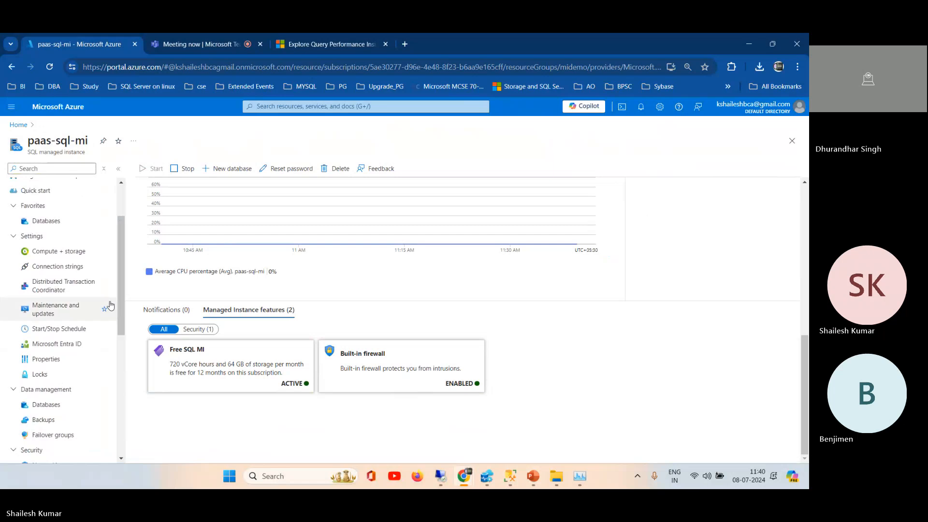
pyautogui.click(55, 312)
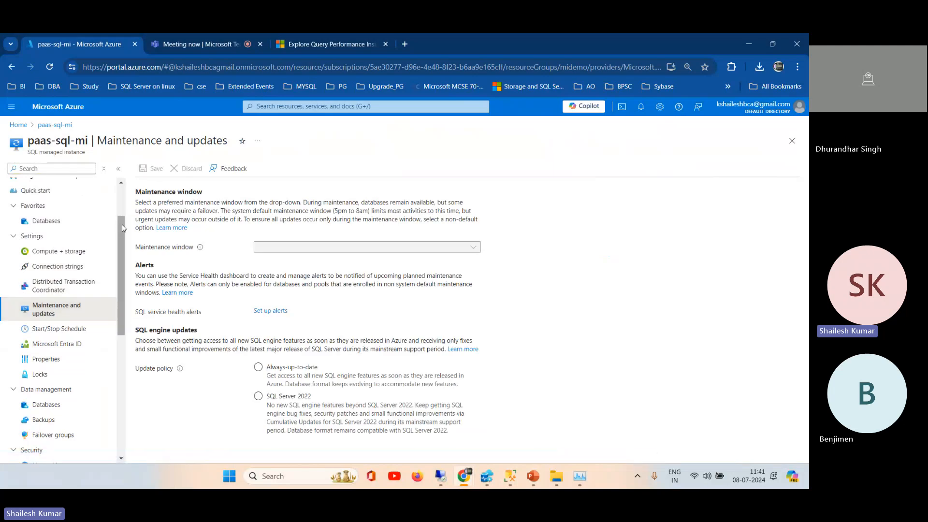
pyautogui.moveTo(122, 224); pyautogui.dragTo(126, 177)
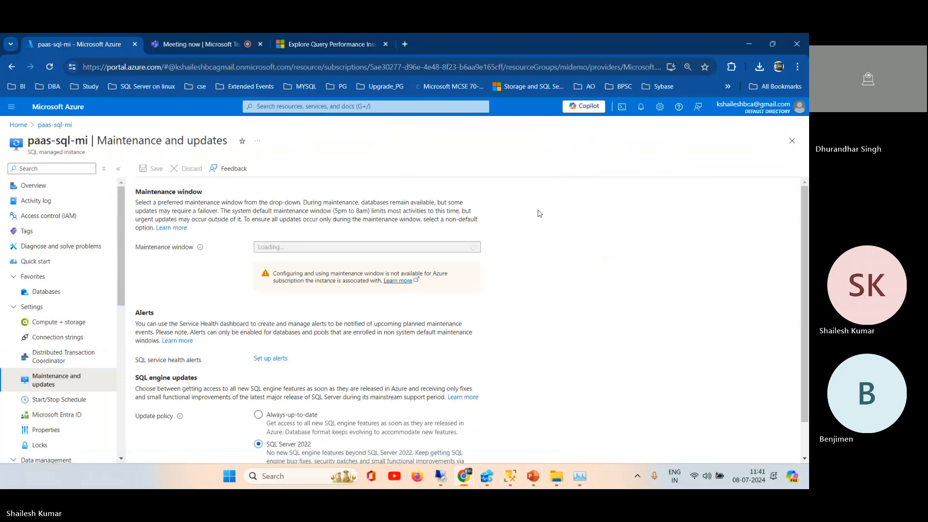
# Step: Open a new browser tab for a web search
pyautogui.click(405, 44)
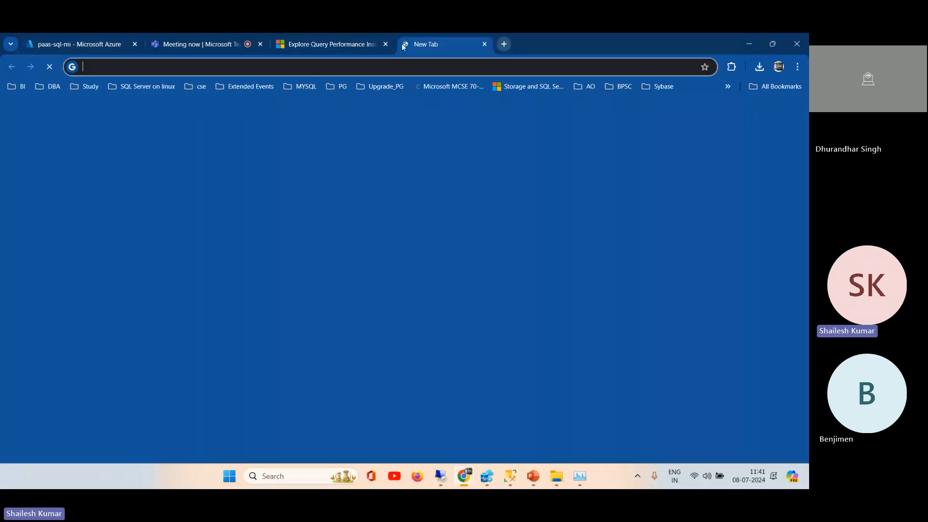
pyautogui.click(368, 62)
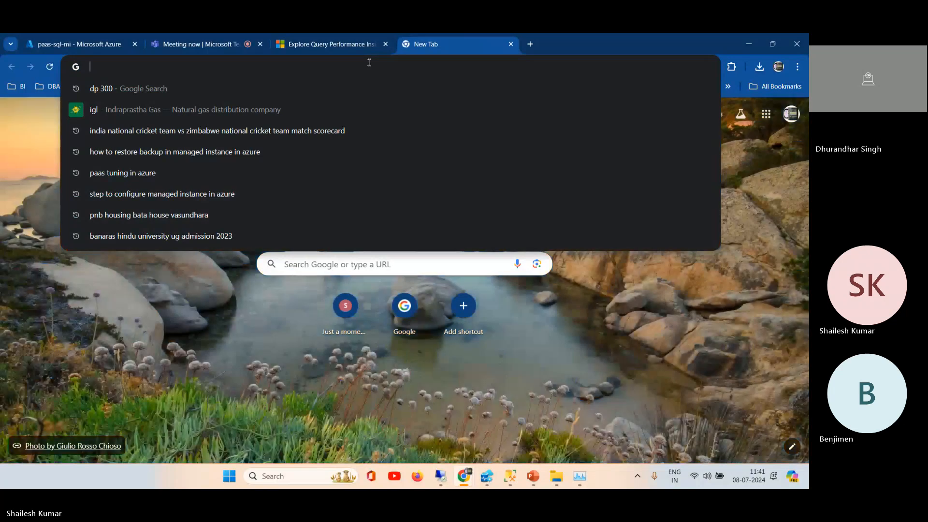
pyautogui.write('Query p')
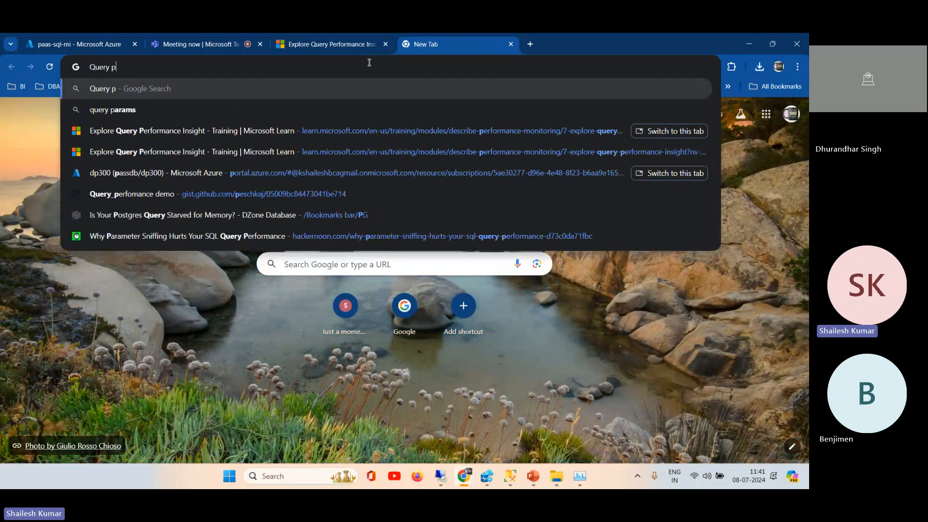
pyautogui.write('roce')
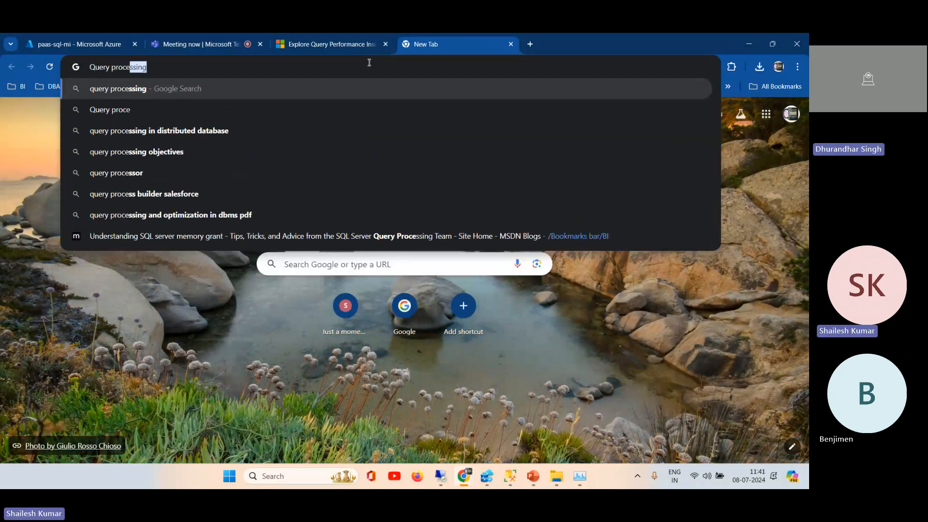
pyautogui.press('Right')
pyautogui.press('Up')
pyautogui.write('in')
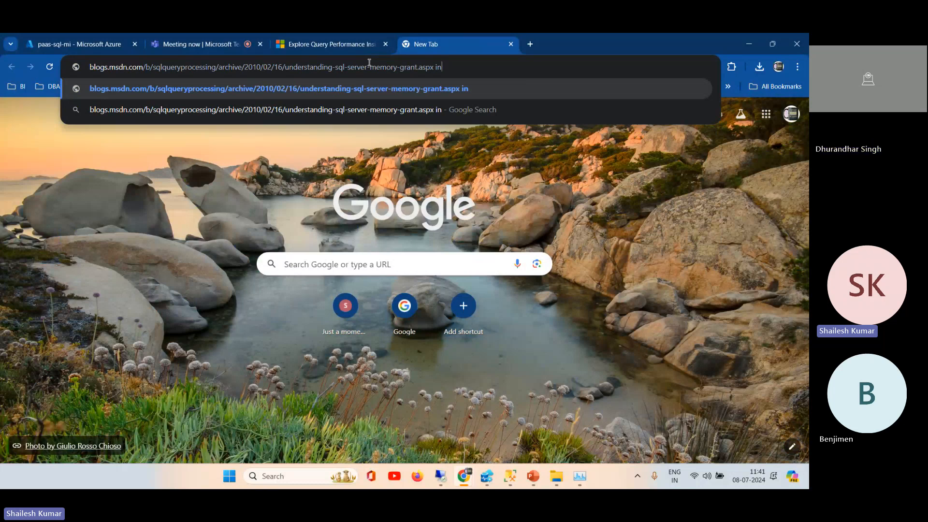
pyautogui.press('BackSpace')
pyautogui.press('BackSpace')
pyautogui.press('BackSpace')
pyautogui.press('BackSpace')
pyautogui.press('BackSpace')
pyautogui.press('BackSpace')
pyautogui.press('BackSpace')
pyautogui.press('BackSpace')
pyautogui.press('BackSpace')
pyautogui.press('BackSpace')
pyautogui.press('BackSpace')
pyautogui.press('BackSpace')
pyautogui.press('BackSpace')
pyautogui.press('BackSpace')
pyautogui.press('BackSpace')
pyautogui.press('BackSpace')
pyautogui.press('BackSpace')
pyautogui.press('BackSpace')
pyautogui.press('BackSpace')
pyautogui.press('BackSpace')
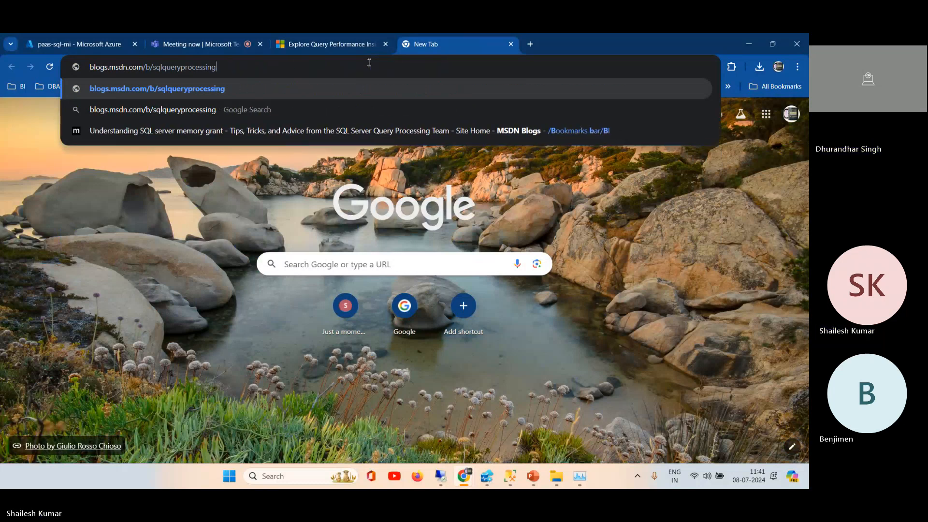
pyautogui.press('BackSpace')
pyautogui.press('BackSpace')
pyautogui.press('BackSpace')
pyautogui.press('BackSpace')
pyautogui.press('BackSpace')
pyautogui.press('BackSpace')
pyautogui.press('BackSpace')
pyautogui.press('BackSpace')
pyautogui.press('BackSpace')
pyautogui.press('BackSpace')
pyautogui.press('BackSpace')
pyautogui.press('BackSpace')
pyautogui.press('BackSpace')
pyautogui.press('BackSpace')
pyautogui.press('BackSpace')
pyautogui.press('BackSpace')
pyautogui.press('BackSpace')
pyautogui.press('BackSpace')
pyautogui.press('BackSpace')
pyautogui.press('BackSpace')
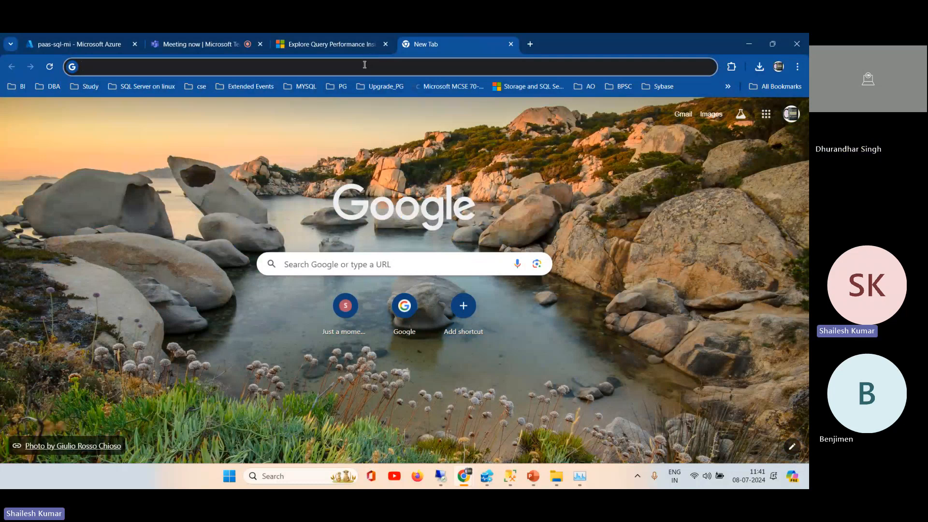
# Step: Search the web for "query processing in azure sql database"
pyautogui.write('Query ')
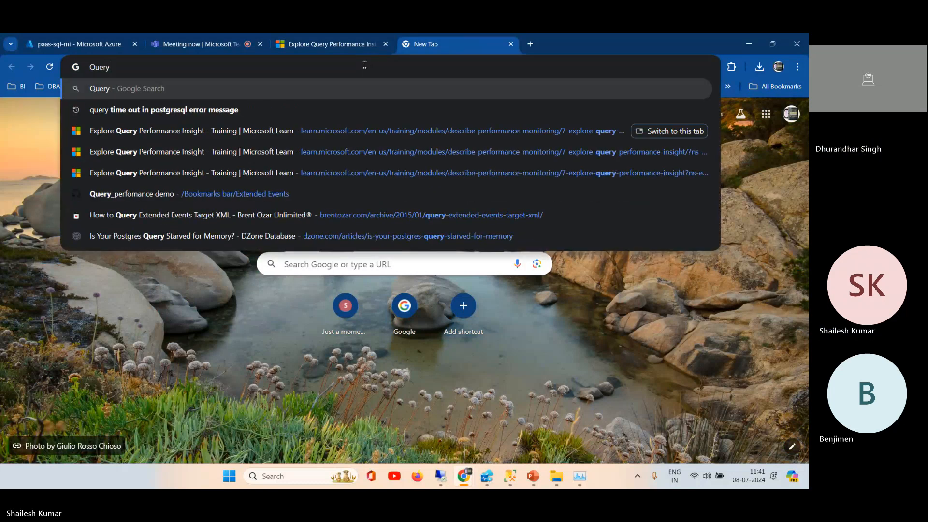
pyautogui.write('Processing in')
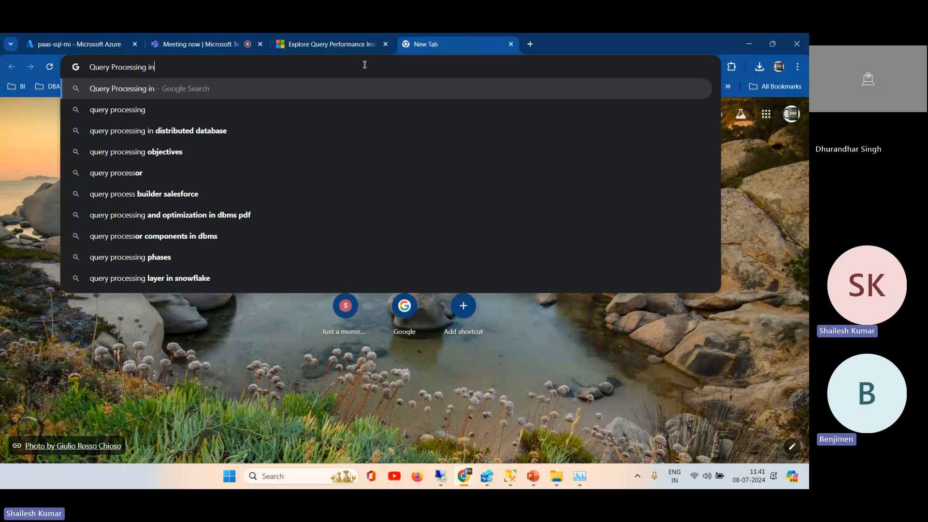
pyautogui.write(' A')
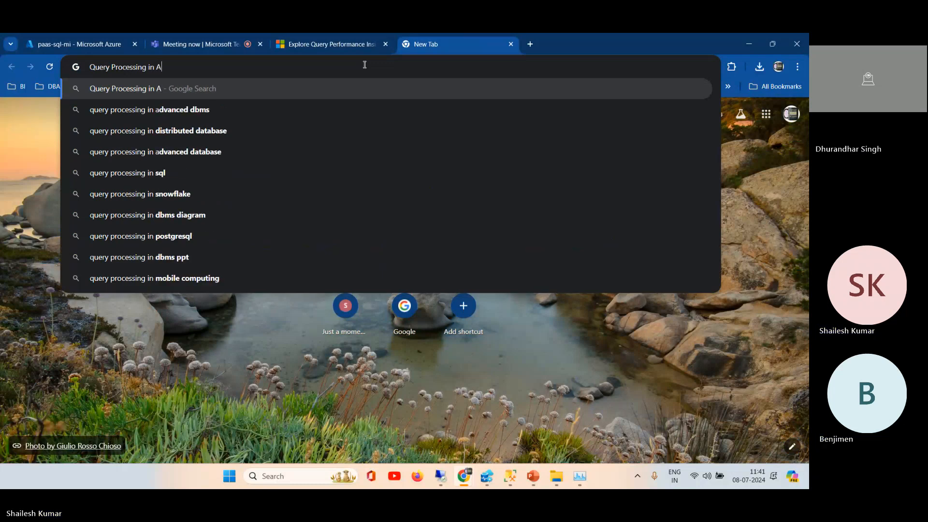
pyautogui.write('zure')
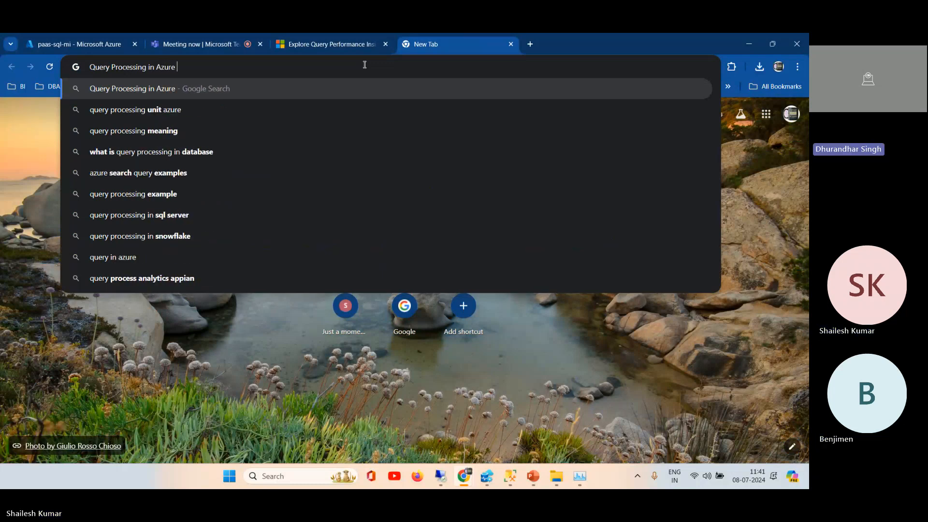
pyautogui.write(' SQL')
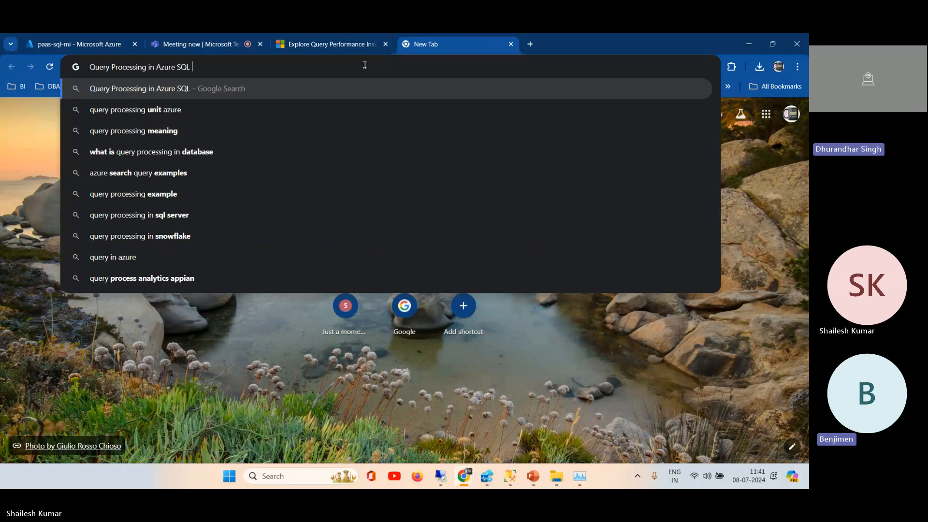
pyautogui.click(199, 111)
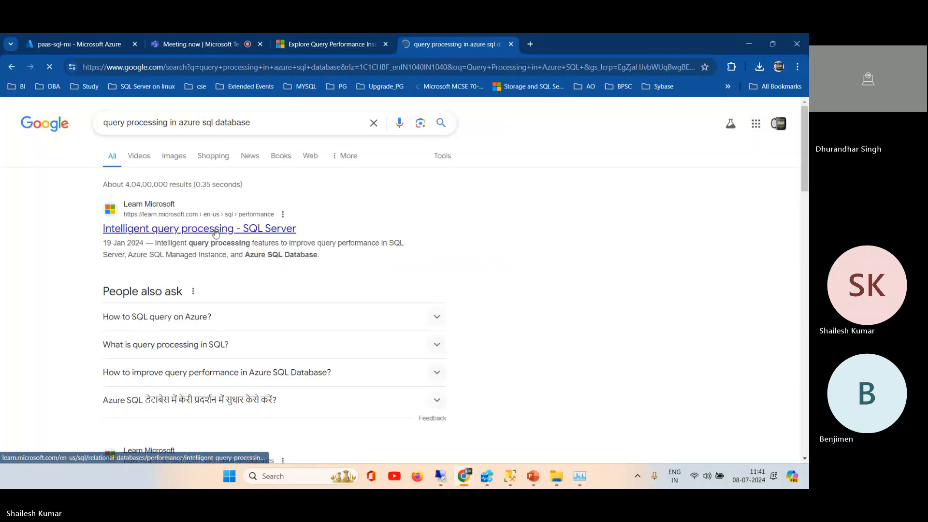
# Step: Open the Intelligent query processing - SQL Server result in a separate tab, skim the article and close it
pyautogui.middleClick(224, 215)
pyautogui.click(554, 45)
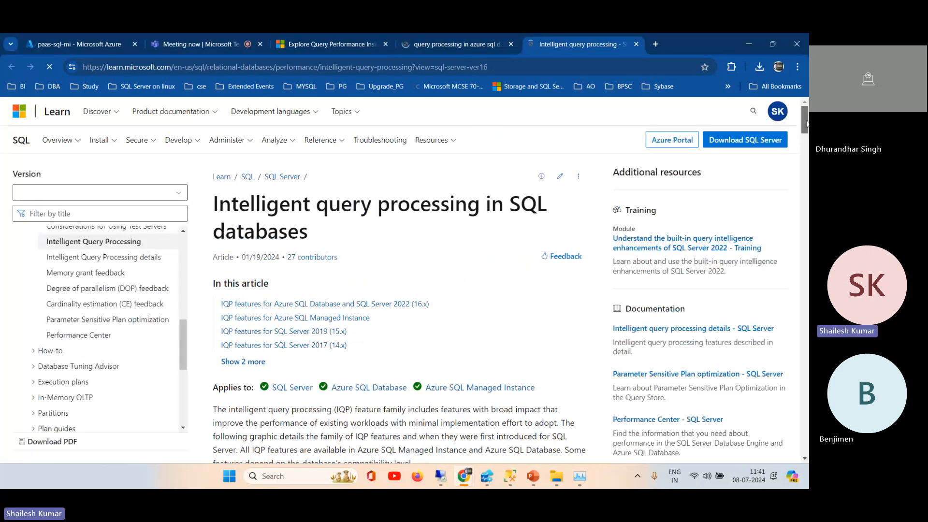
pyautogui.moveTo(805, 137); pyautogui.dragTo(805, 436)
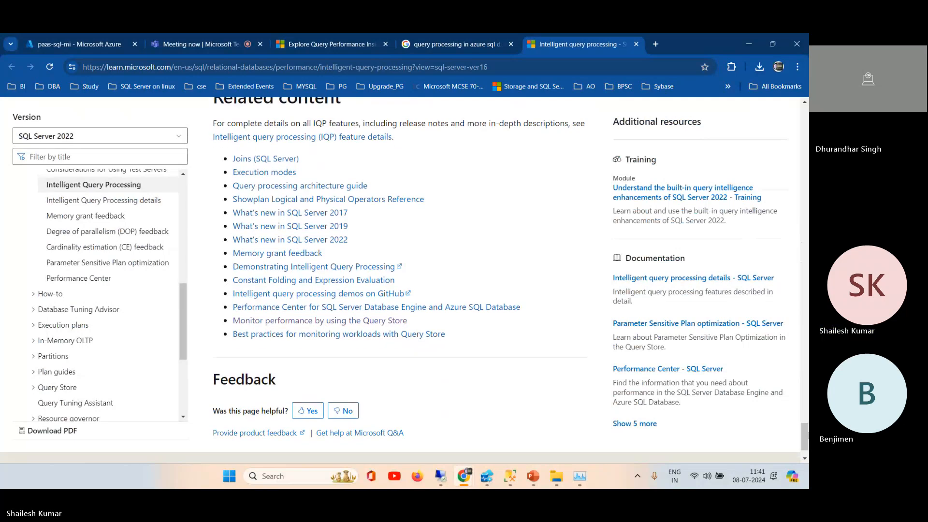
pyautogui.moveTo(806, 436); pyautogui.dragTo(805, 118)
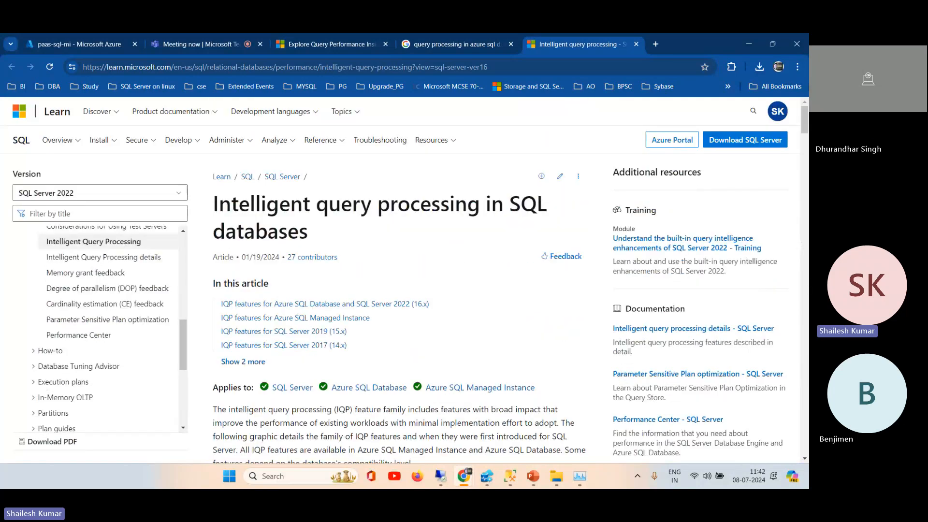
pyautogui.click(636, 45)
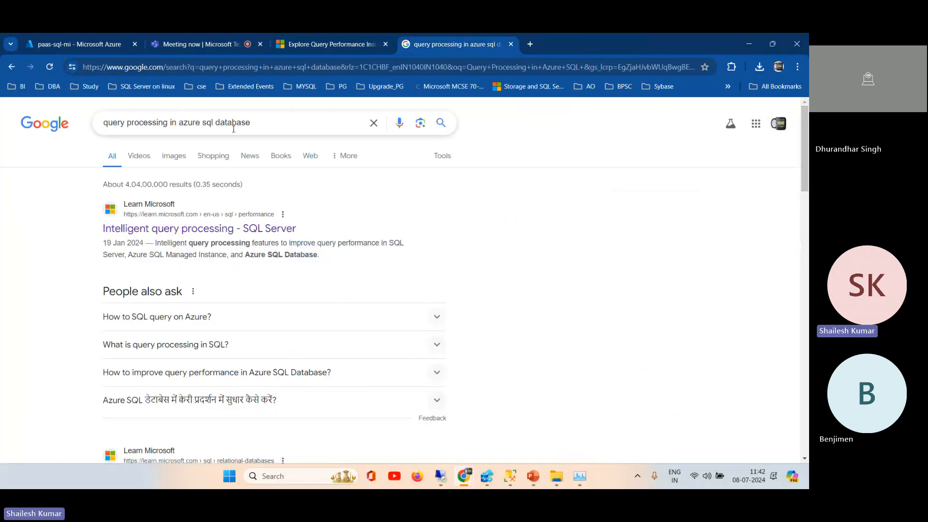
# Step: Open the search result on tuning applications and databases for performance in a separate tab, skim the guidance and close it
pyautogui.moveTo(808, 136); pyautogui.dragTo(808, 216)
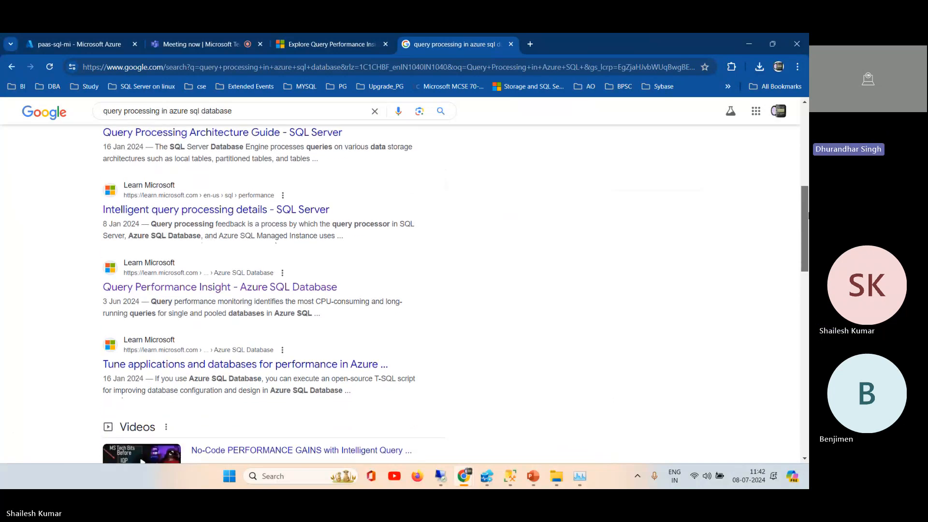
pyautogui.moveTo(808, 216); pyautogui.dragTo(808, 228)
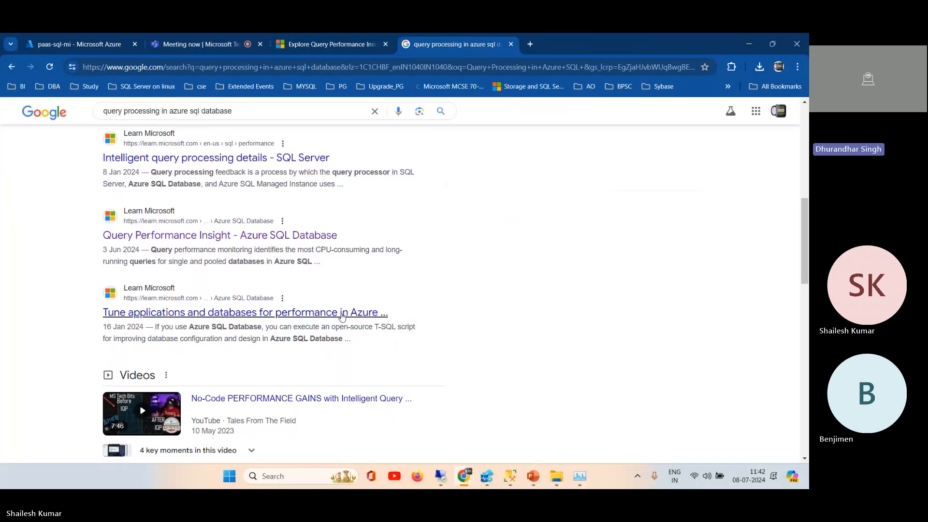
pyautogui.middleClick(341, 316)
pyautogui.click(579, 42)
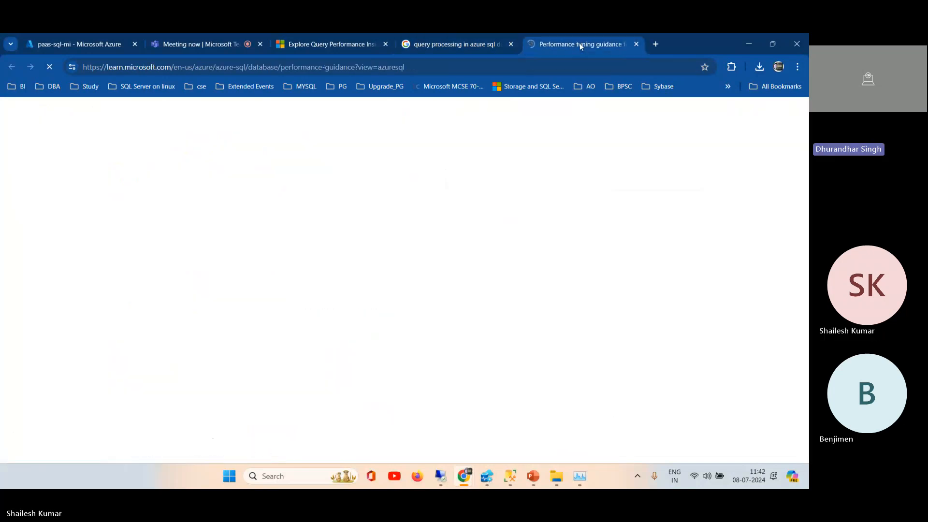
pyautogui.moveTo(805, 116); pyautogui.dragTo(805, 412)
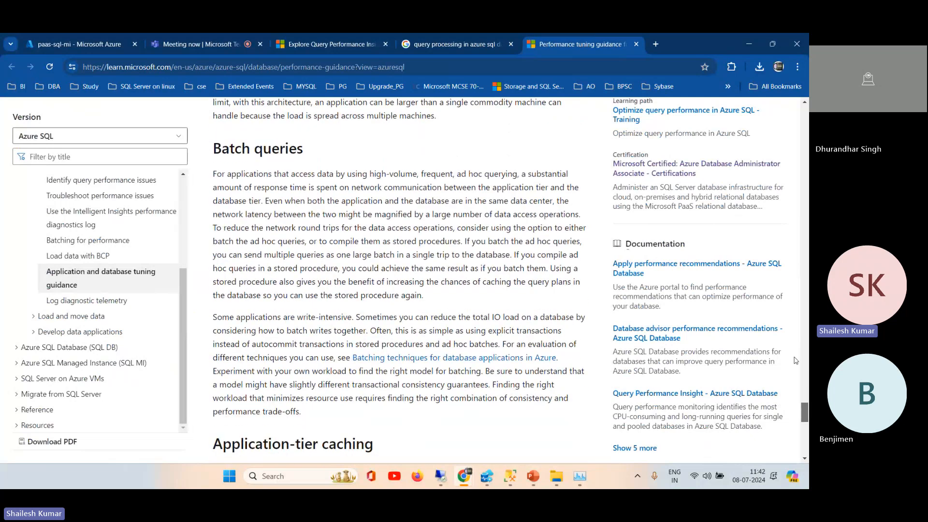
pyautogui.moveTo(796, 360); pyautogui.dragTo(584, 43)
pyautogui.click(636, 44)
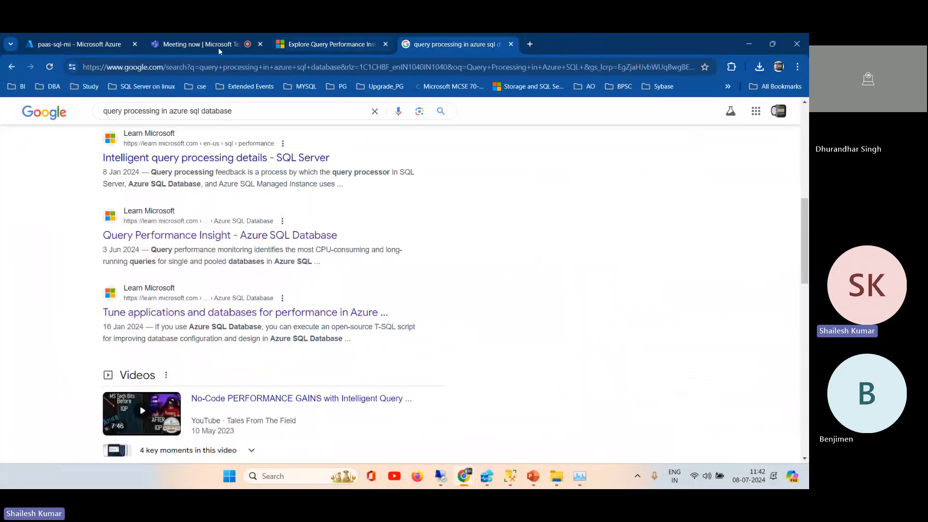
# Step: Return to the Maintenance and updates page of paas-sql-mi in the Azure portal and collapse the Settings group
pyautogui.click(68, 45)
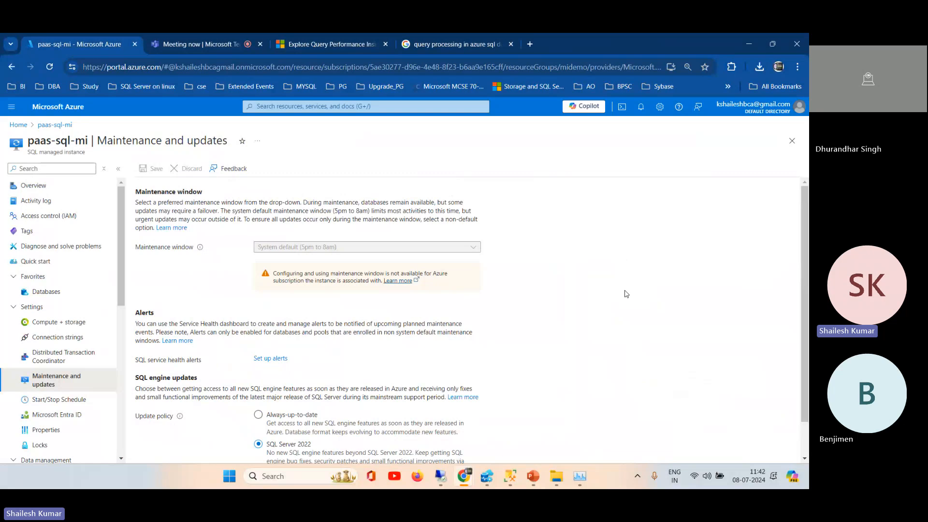
pyautogui.click(13, 309)
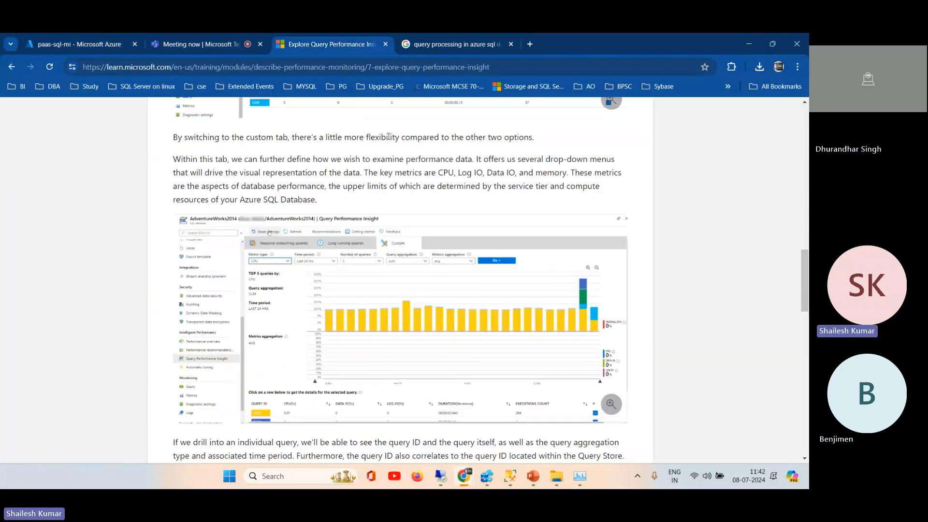
# Step: Go back from the Query Performance Insight training unit to Describe Azure SQL Insights and review its monitoring machine setup
pyautogui.click(347, 45)
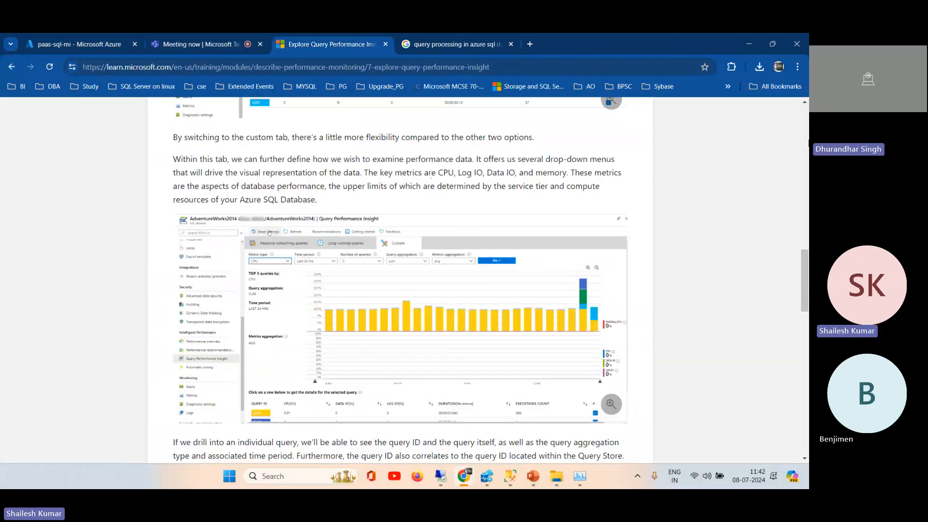
pyautogui.scroll(15, 269, 233)
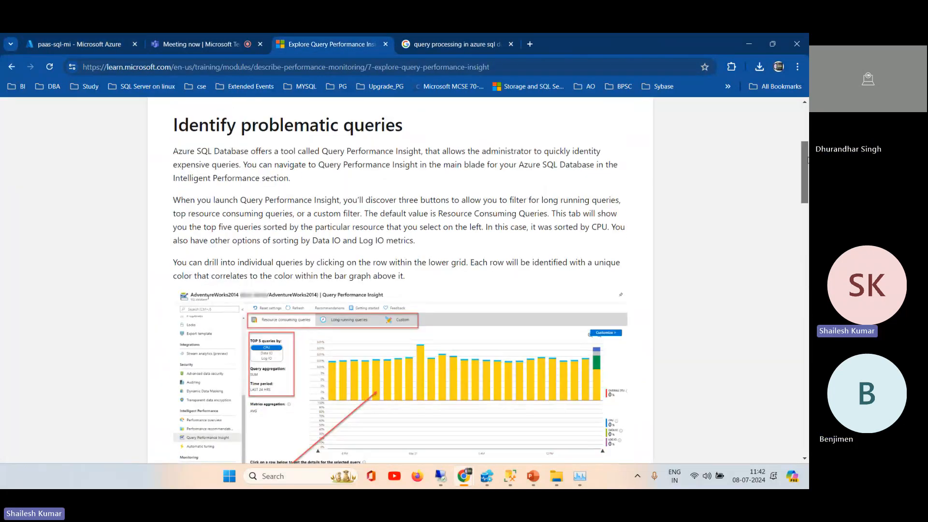
pyautogui.scroll(4, 808, 160)
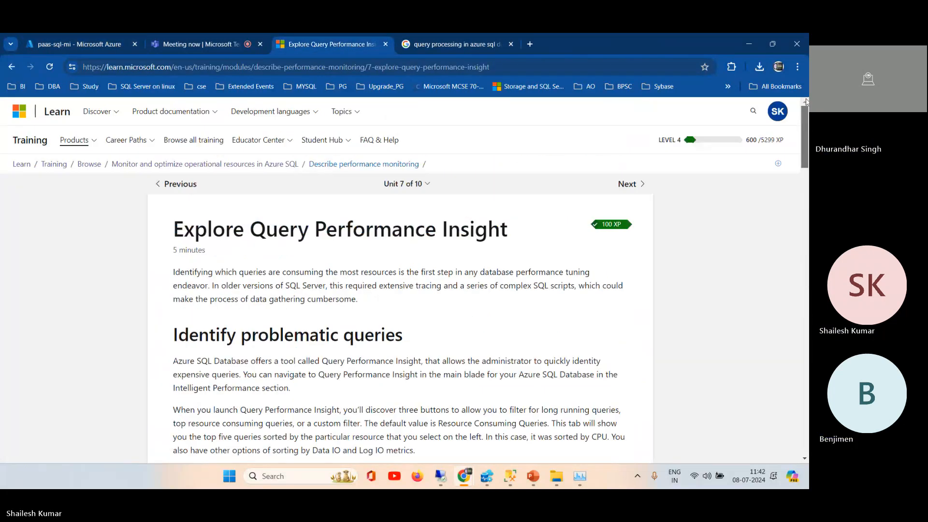
pyautogui.click(178, 187)
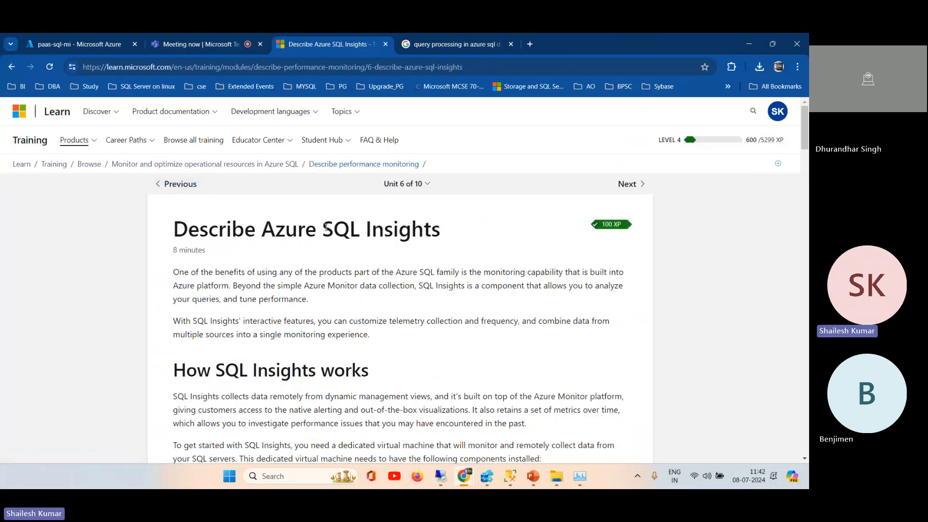
pyautogui.moveTo(342, 225); pyautogui.dragTo(457, 241)
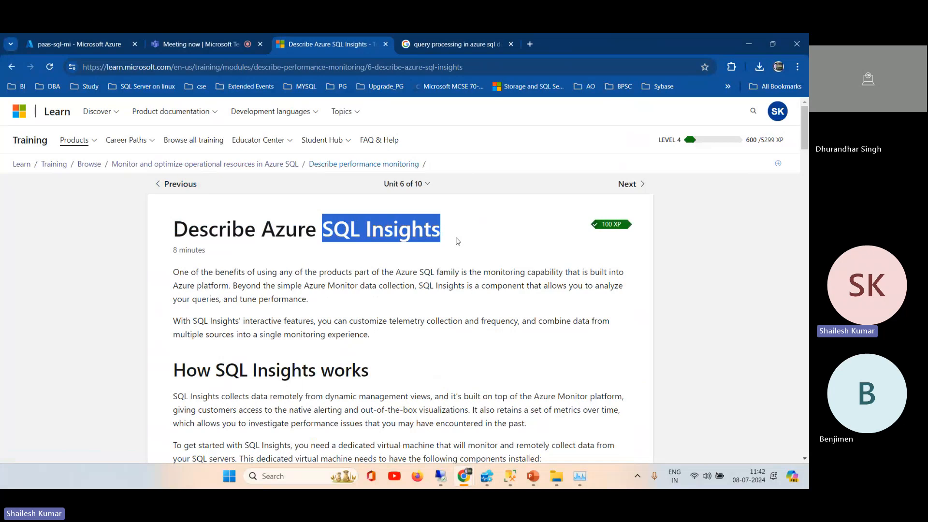
pyautogui.moveTo(805, 138); pyautogui.dragTo(804, 335)
# Step: Switch to the DP-300 presentation in PowerPoint and show slide 164, DMV to Monitor Azure SQL Database
pyautogui.moveTo(534, 484)
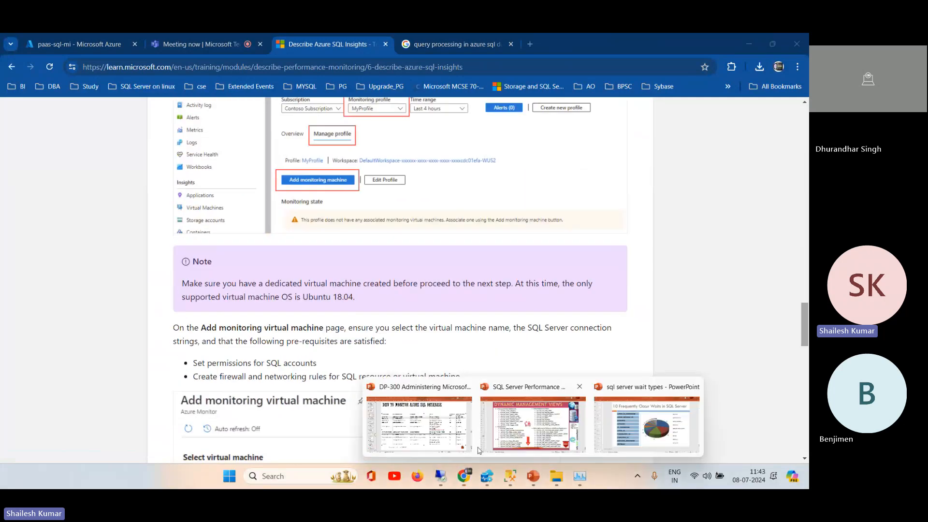
pyautogui.click(434, 435)
pyautogui.click(32, 213)
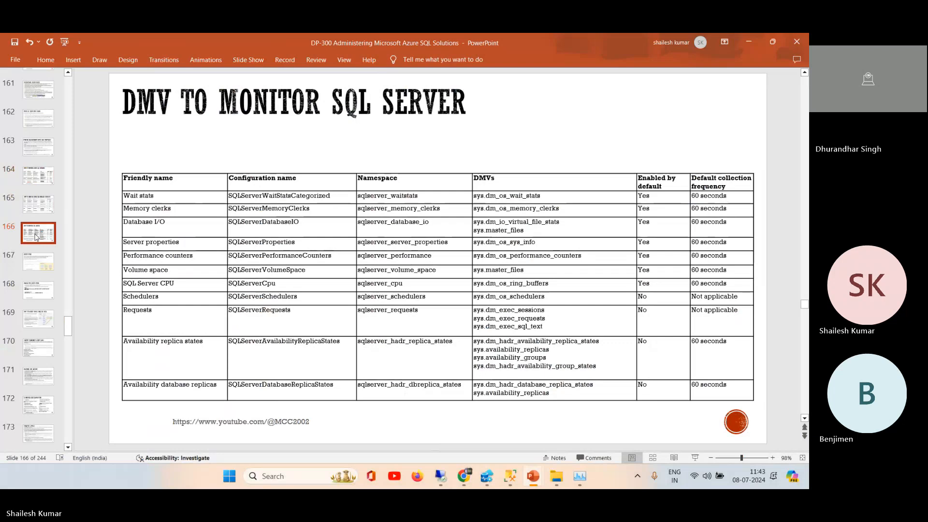
pyautogui.click(39, 176)
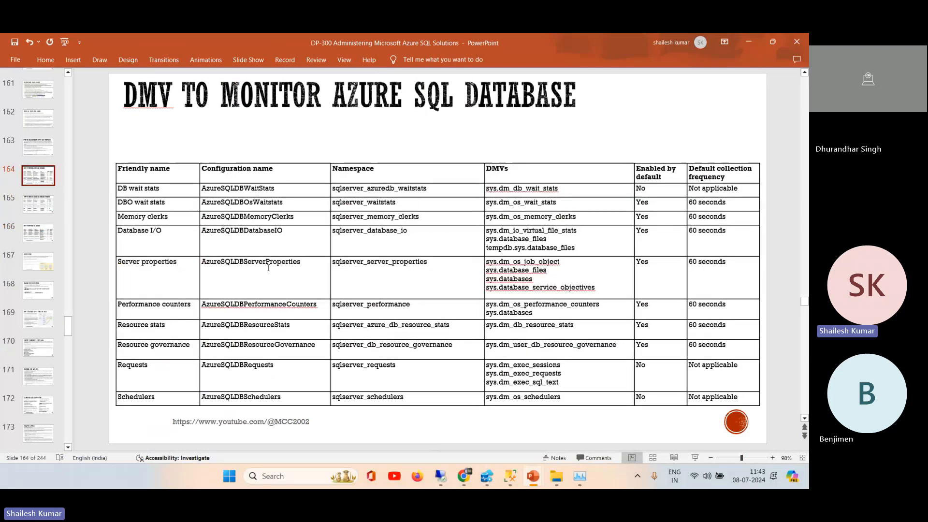